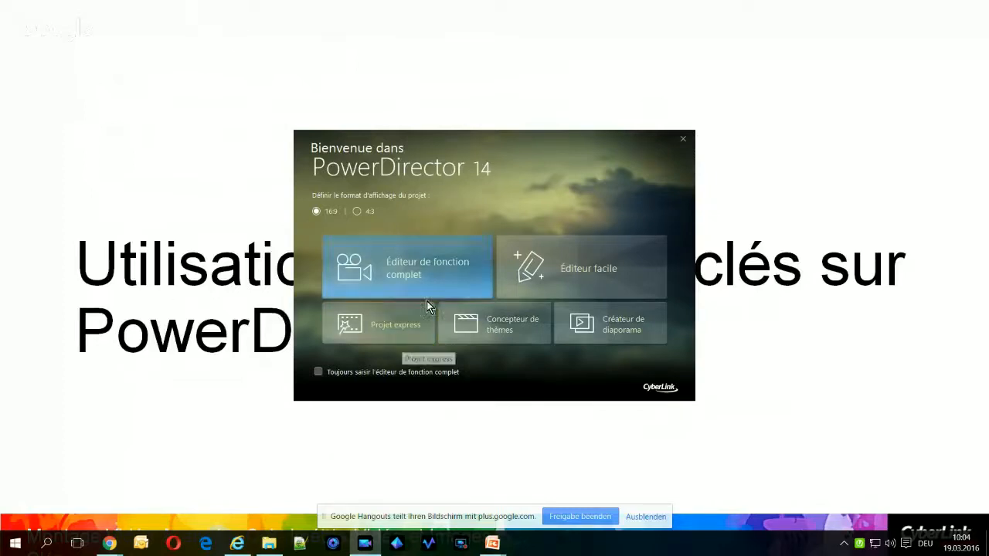
mouse_move(319, 226)
left_mouse_down()
mouse_move(339, 275)
mouse_move(505, 305)
mouse_move(463, 300)
mouse_move(487, 300)
left_mouse_up()
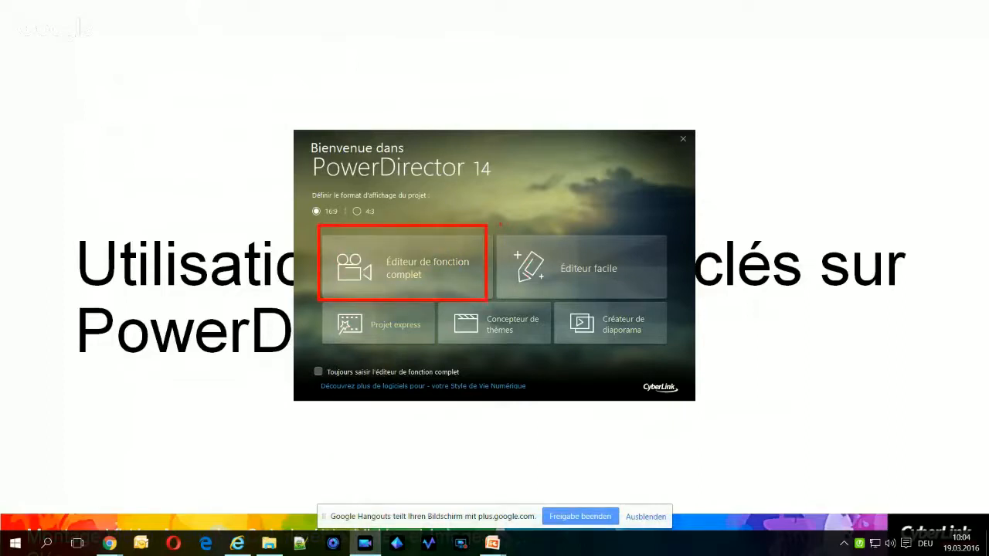
mouse_move(500, 224)
left_mouse_down()
mouse_move(531, 292)
mouse_move(668, 297)
left_mouse_up()
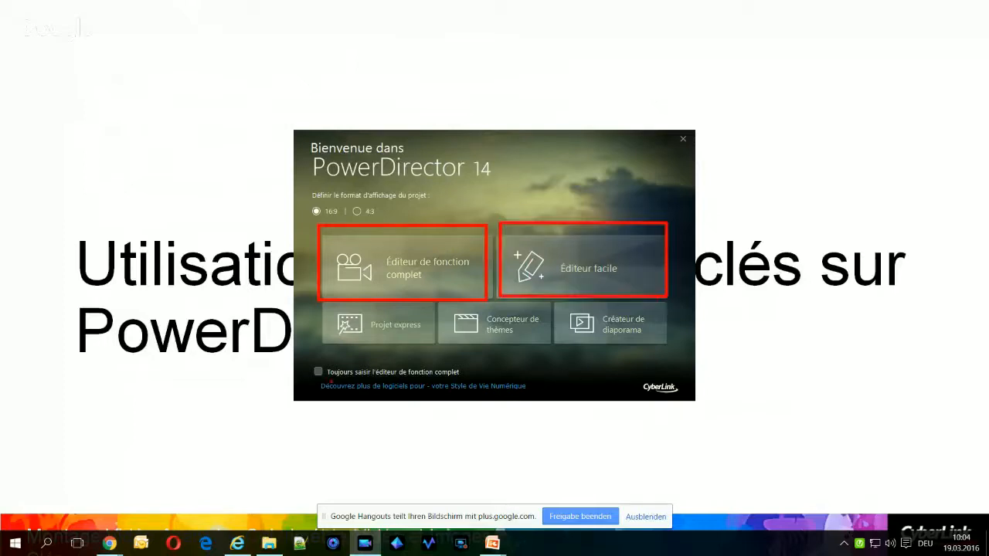
mouse_move(314, 294)
left_mouse_down()
mouse_move(369, 336)
mouse_move(433, 345)
left_mouse_up()
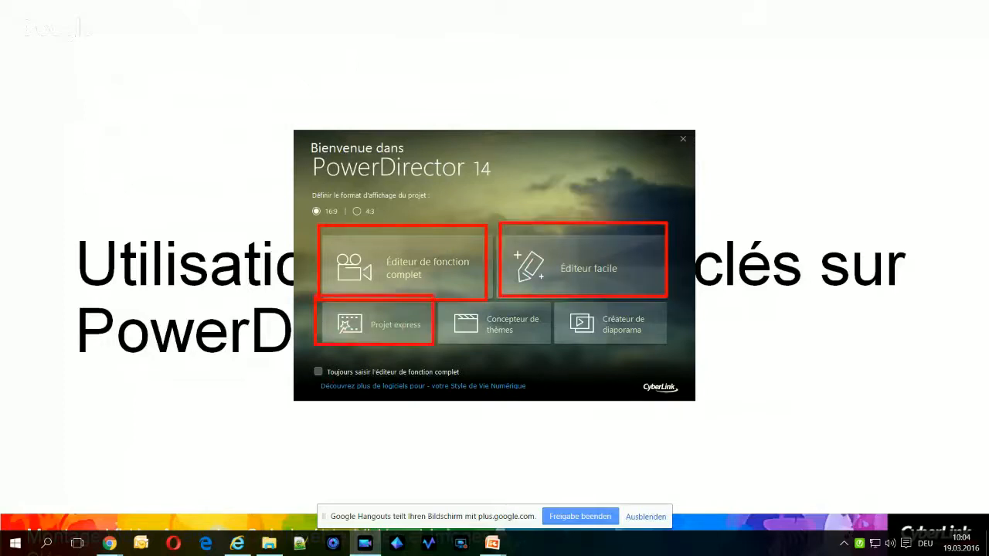
mouse_move(436, 292)
left_mouse_down()
mouse_move(493, 357)
mouse_move(549, 362)
mouse_move(552, 349)
left_mouse_up()
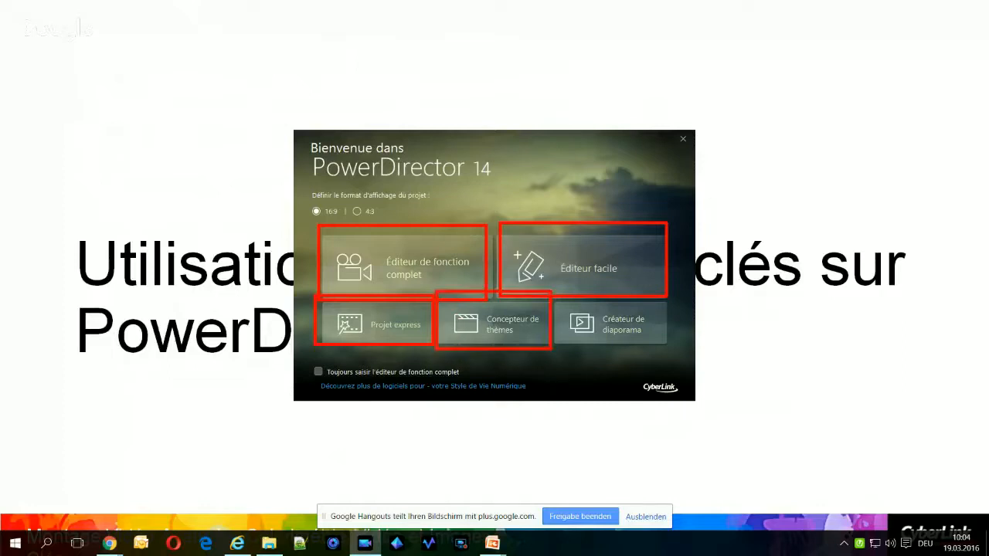
mouse_move(549, 287)
left_mouse_down()
mouse_move(641, 350)
mouse_move(666, 351)
left_mouse_up()
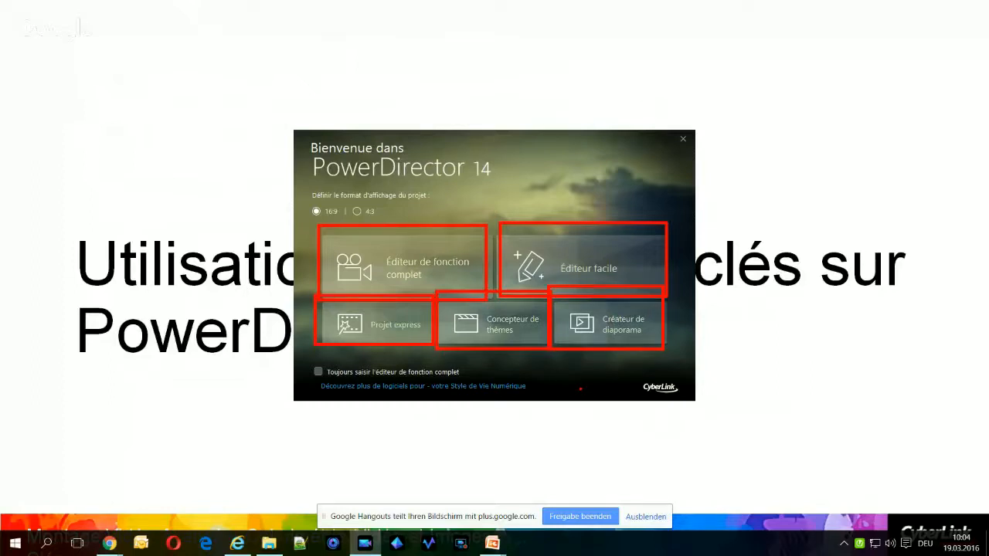
key("Escape")
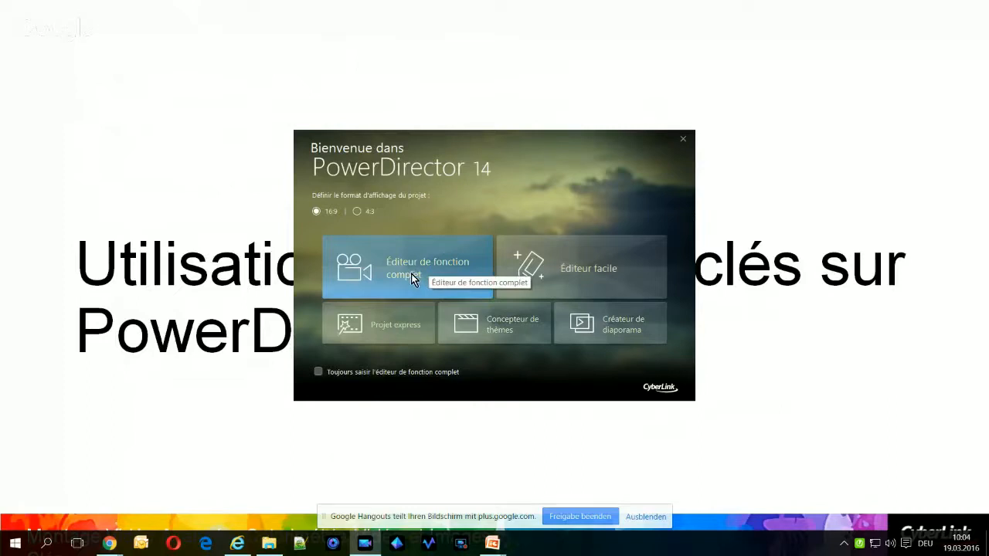
Open a 16:9 project in the full-feature editor (Éditeur de fonction complet) and minimise the editor window
left_click(411, 274)
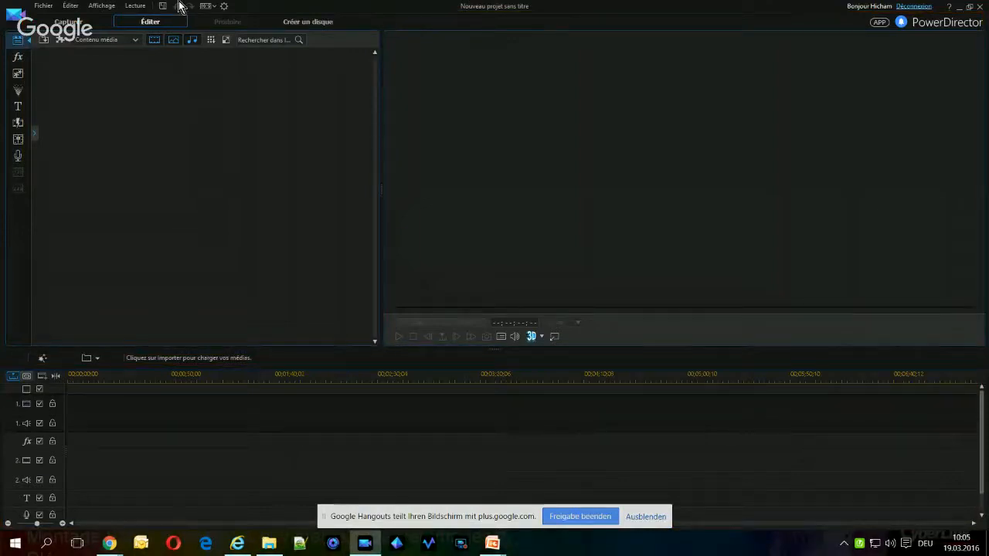
left_click(960, 10)
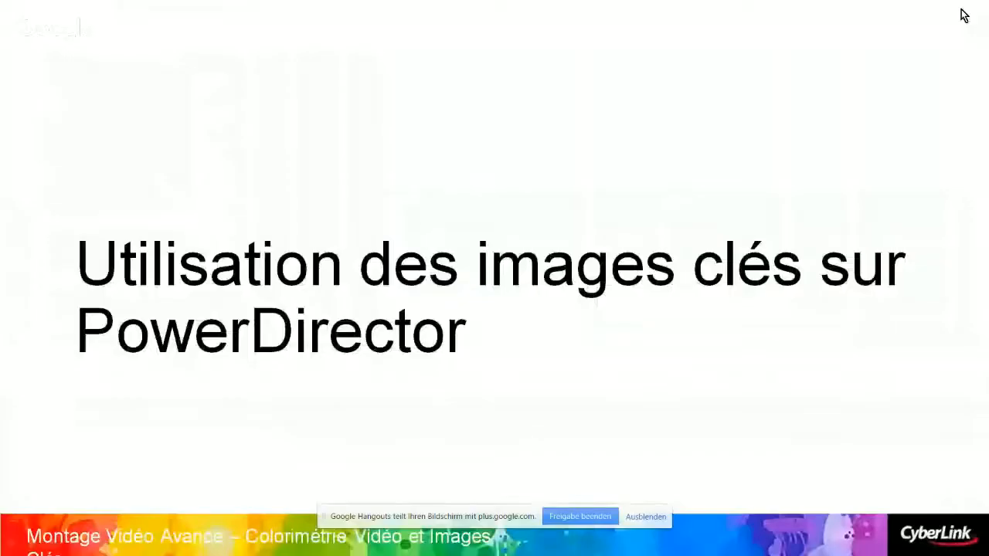
left_click(120, 337)
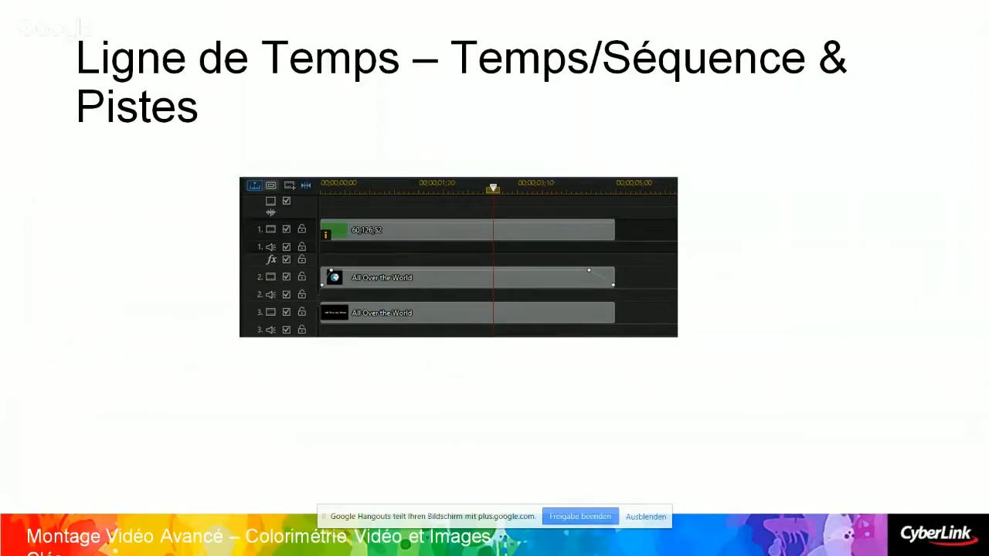
key("Right")
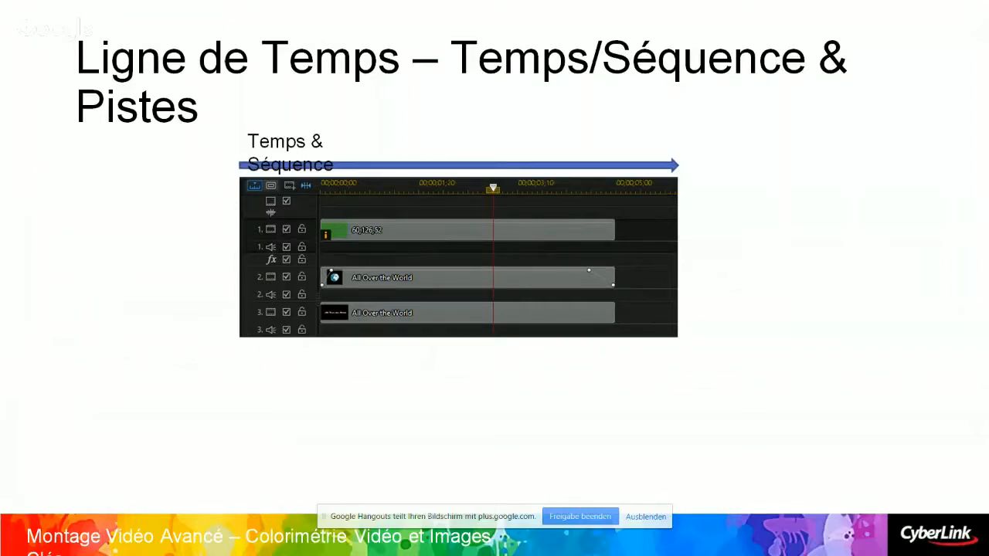
key("Right")
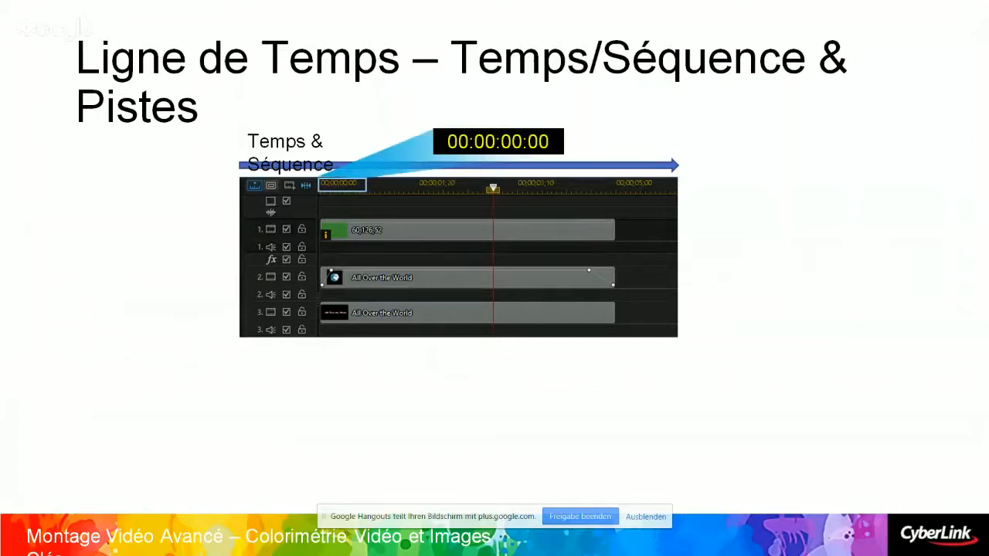
key("Right")
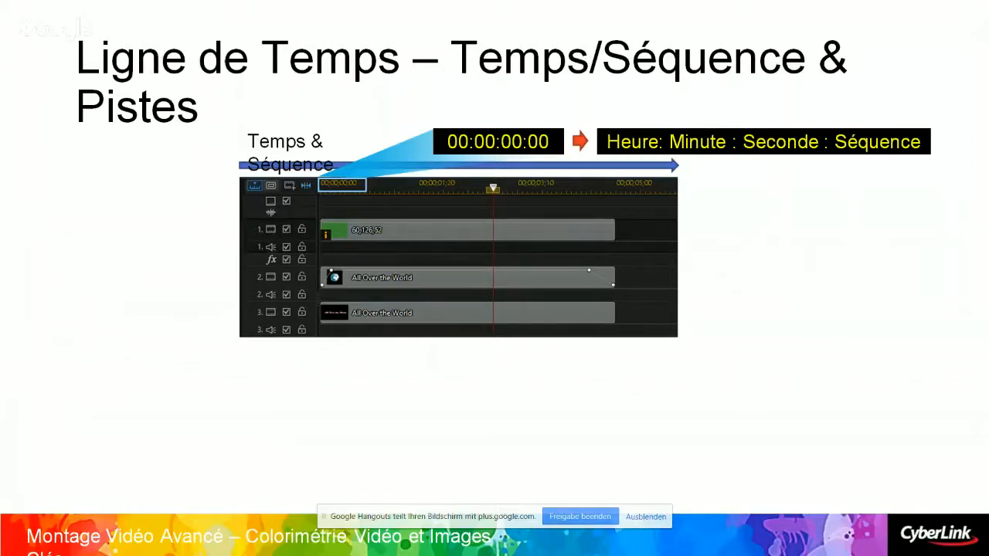
key("Right")
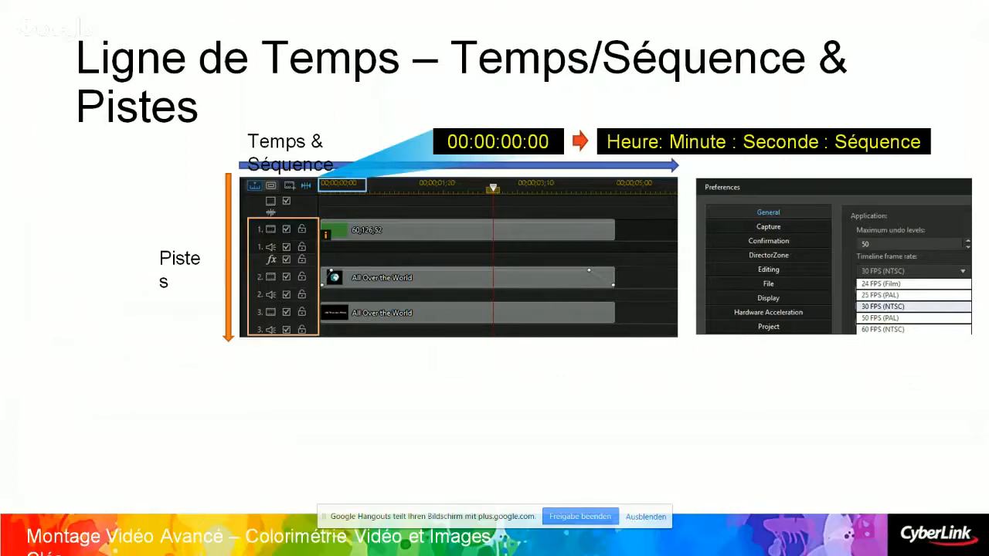
key("Right")
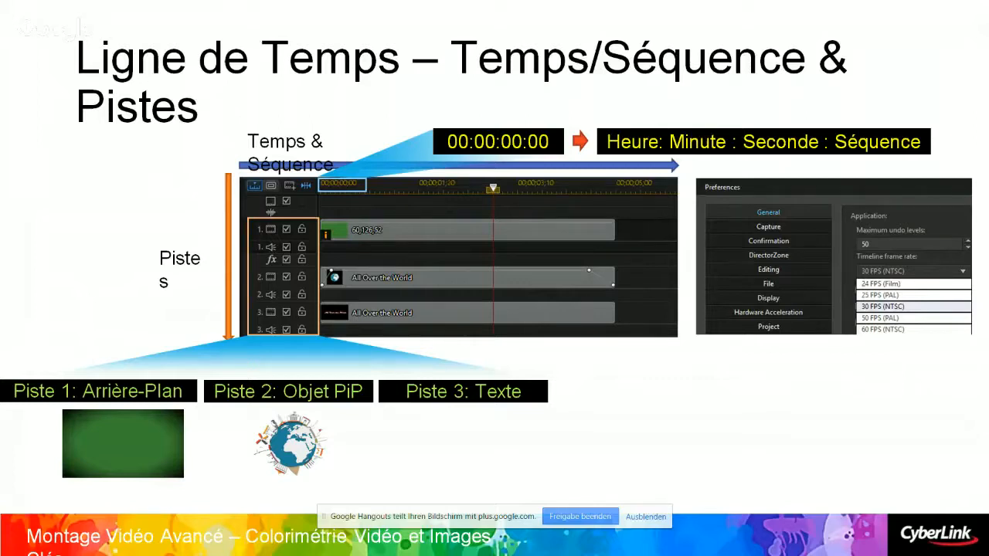
key("Right")
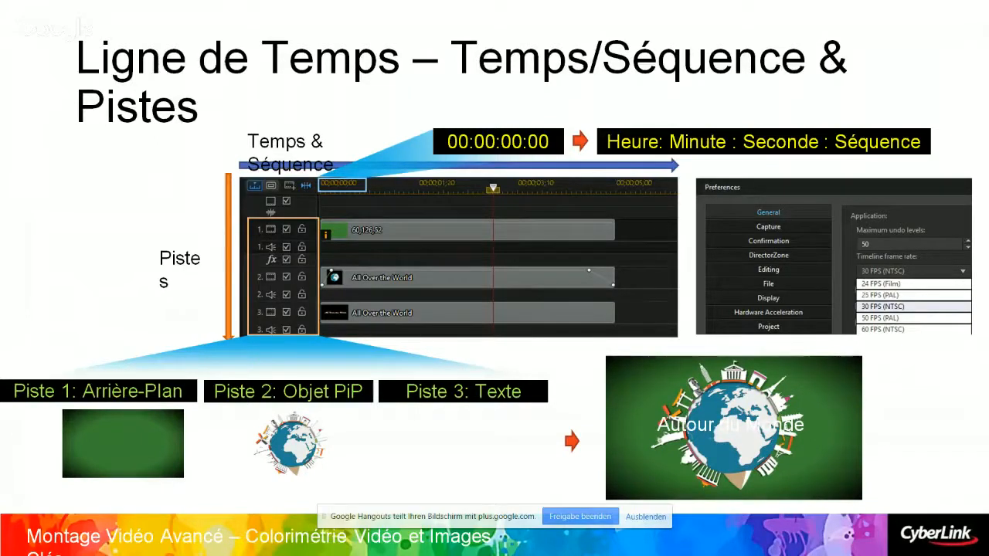
key("Right")
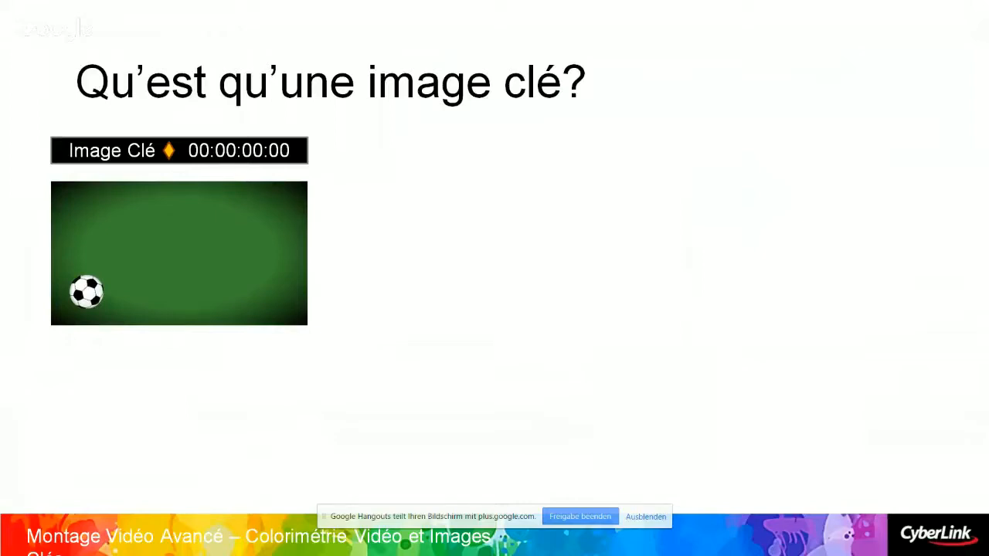
key("Right")
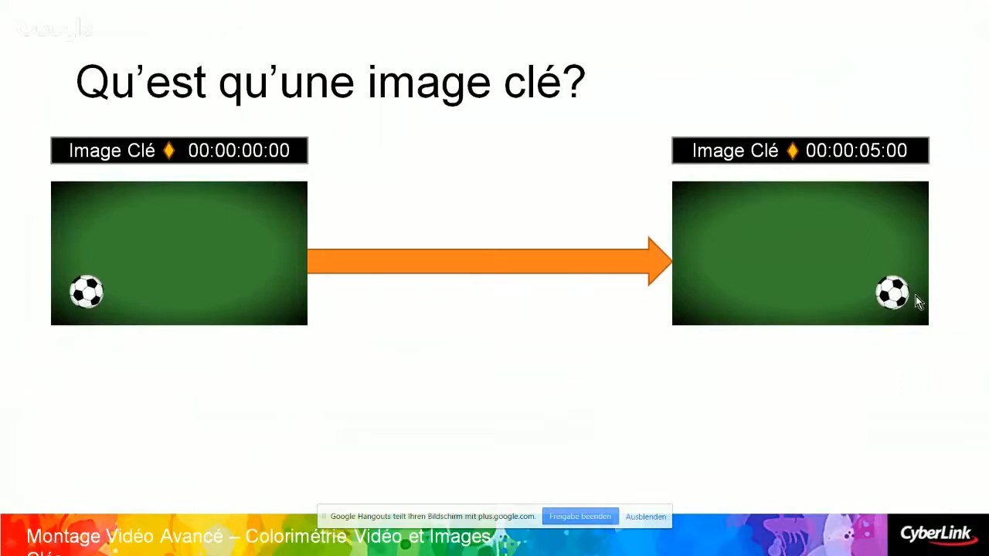
Switch from the slideshow to PowerDirector with the project 1_PDR_Keyframe_mask.pds open
key("alt+Tab")
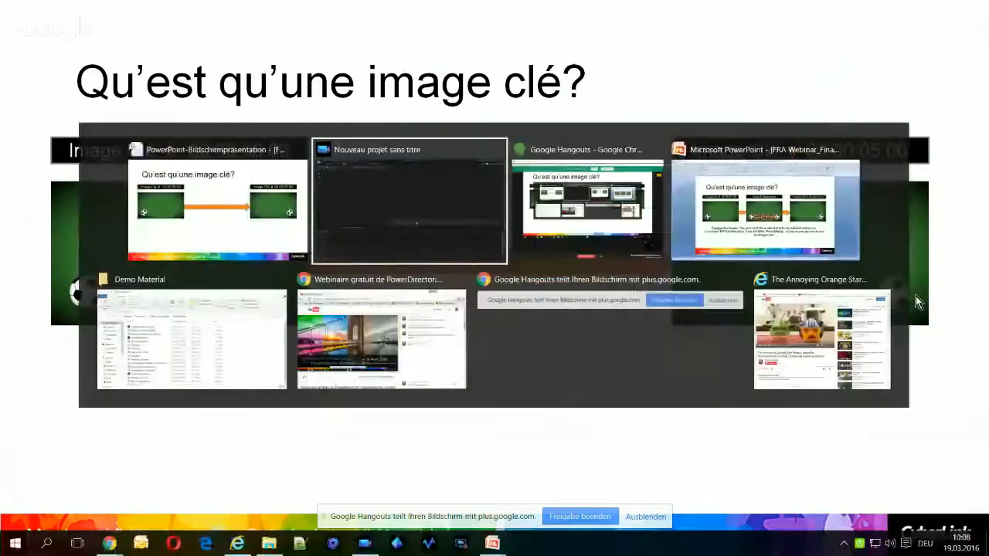
key("alt+Tab")
key("alt+Tab")
key("alt+Tab")
key("alt+Tab")
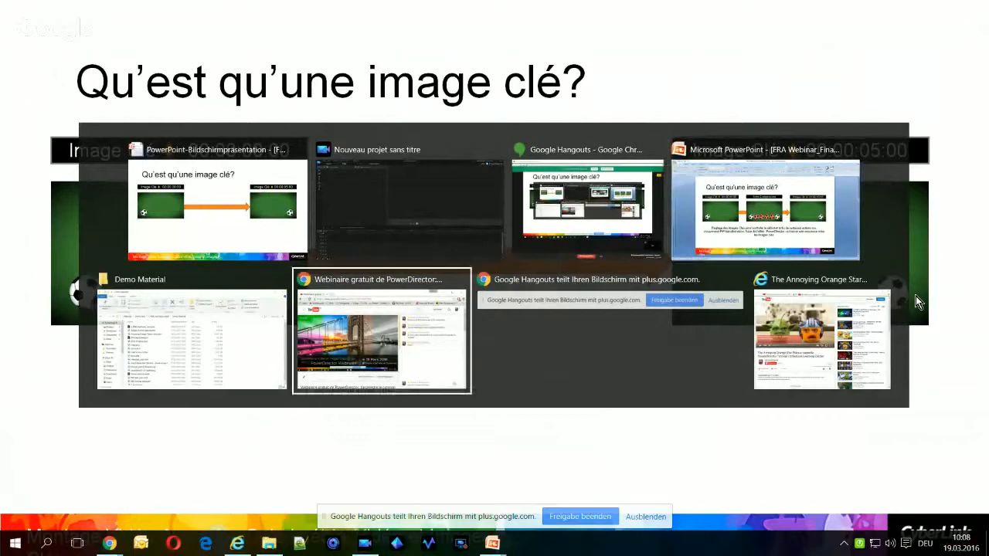
key("alt+shift+Tab")
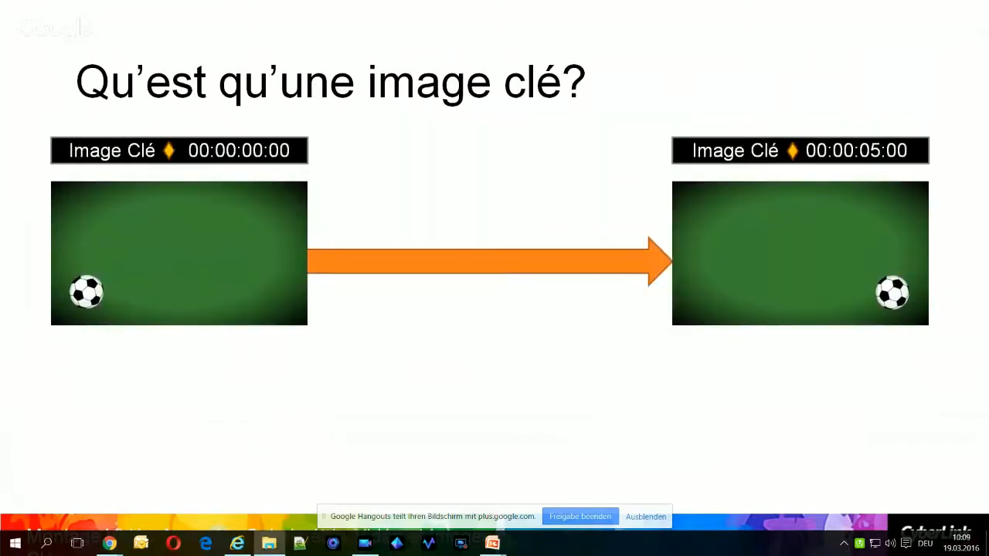
key("alt+Tab")
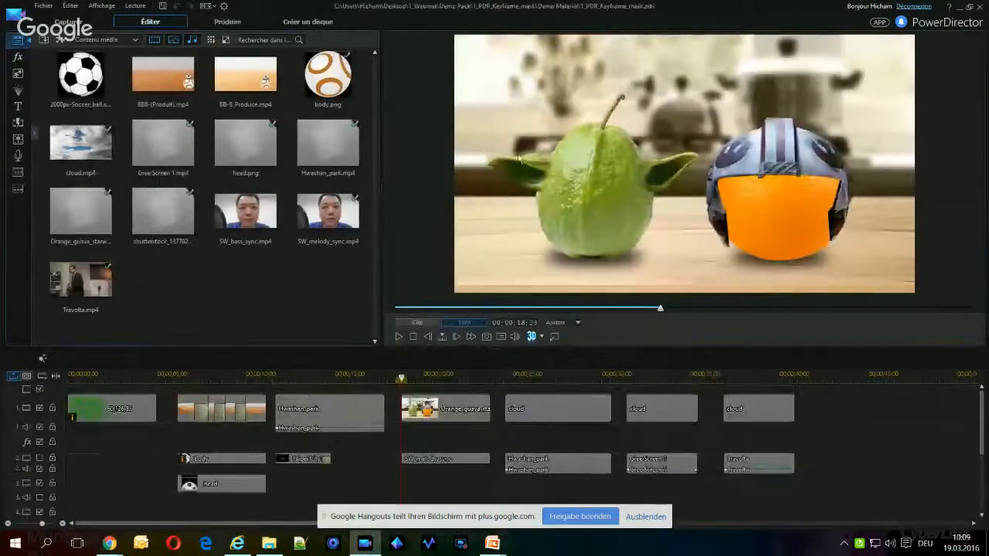
Look through the Palettes de couleurs for the green background clip's source, and return the library to Contenu média
left_click(118, 411)
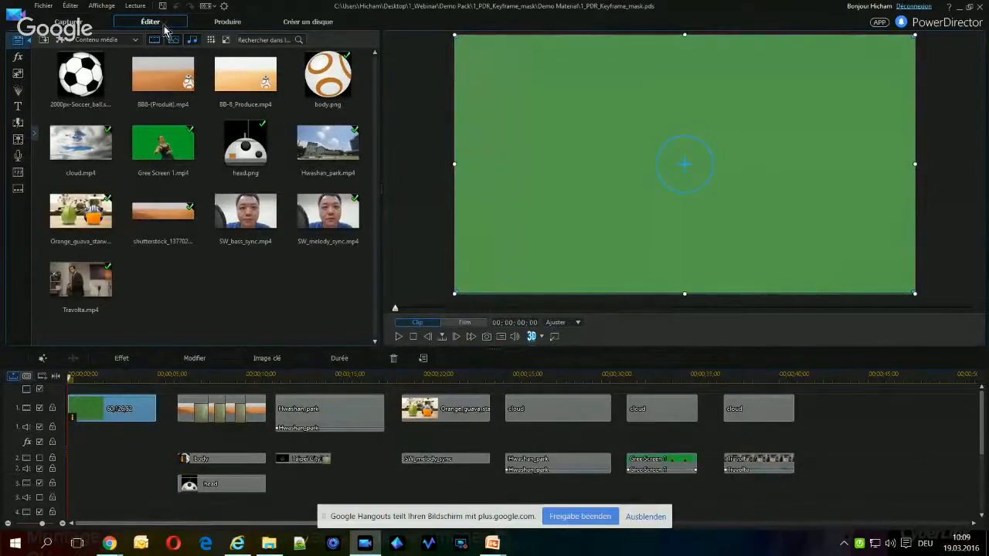
left_click(116, 39)
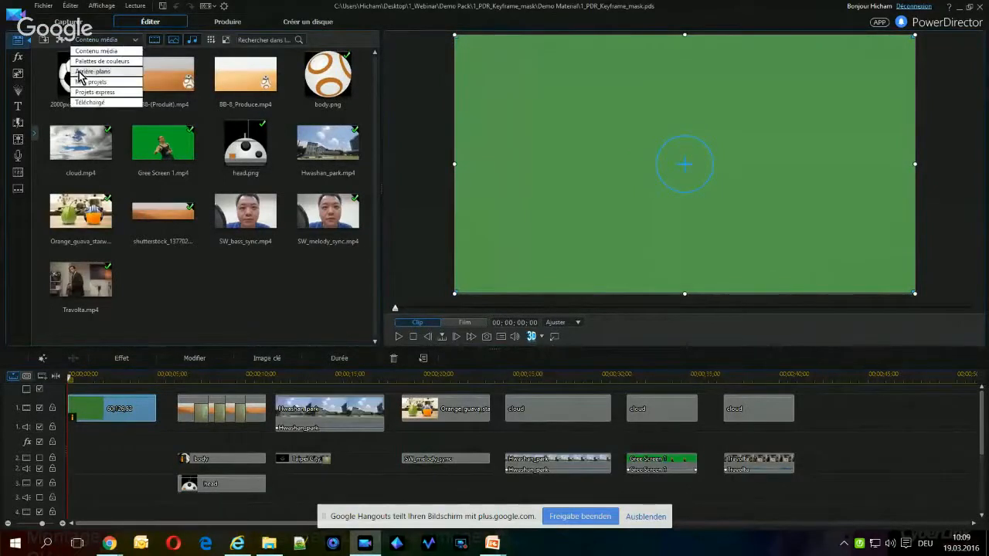
left_click(102, 61)
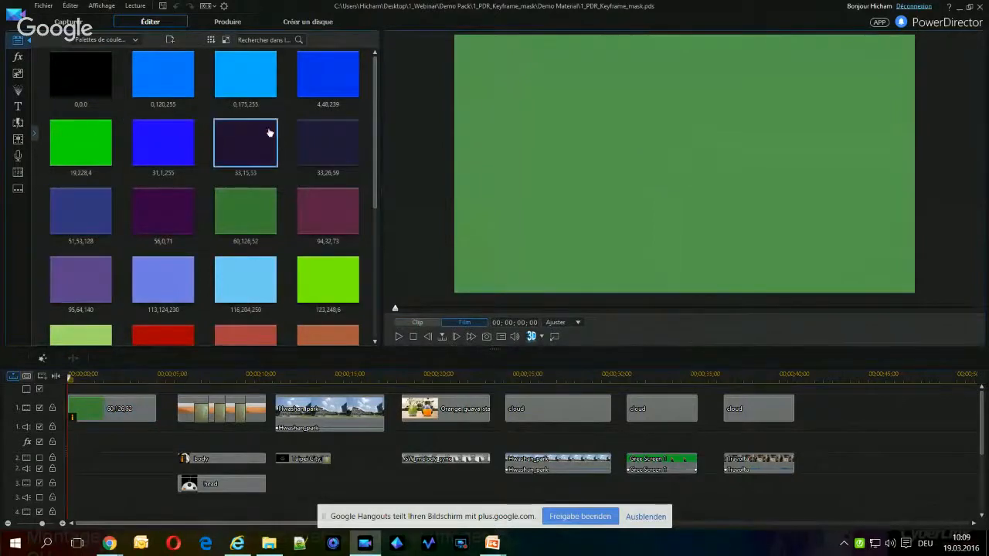
left_click(122, 40)
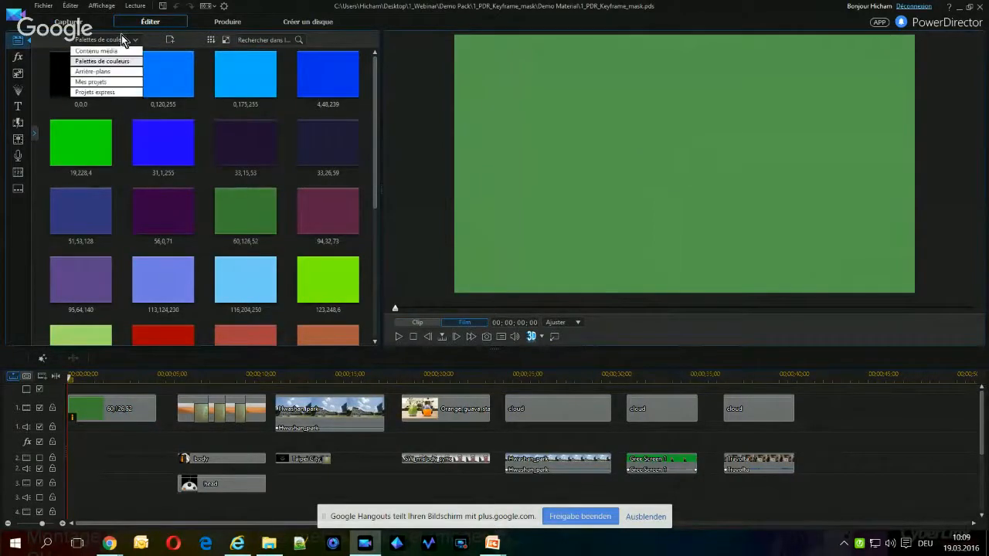
left_click(108, 51)
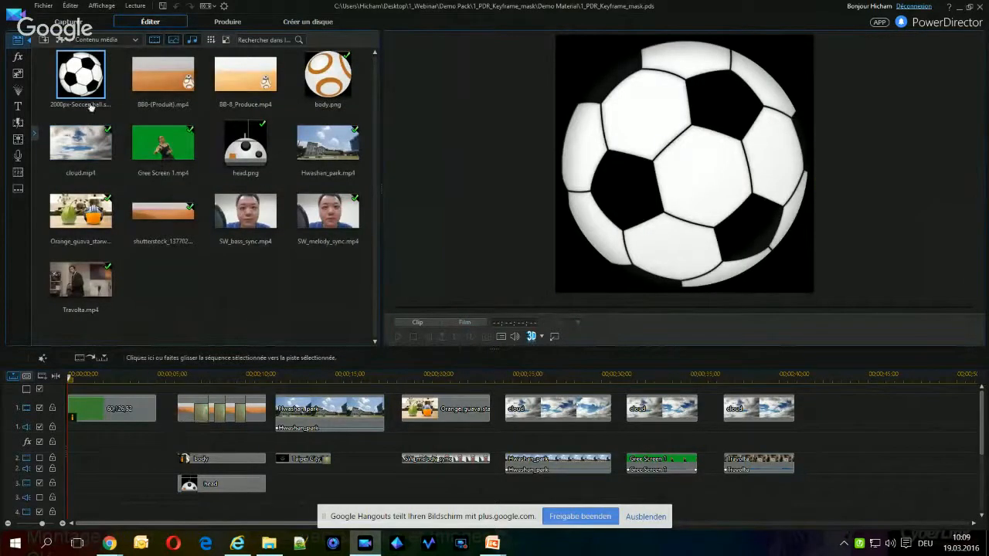
Place the 2000px-Soccer_ball image at the start of video track 2 and enable that track
left_click_drag(85, 83, 67, 461)
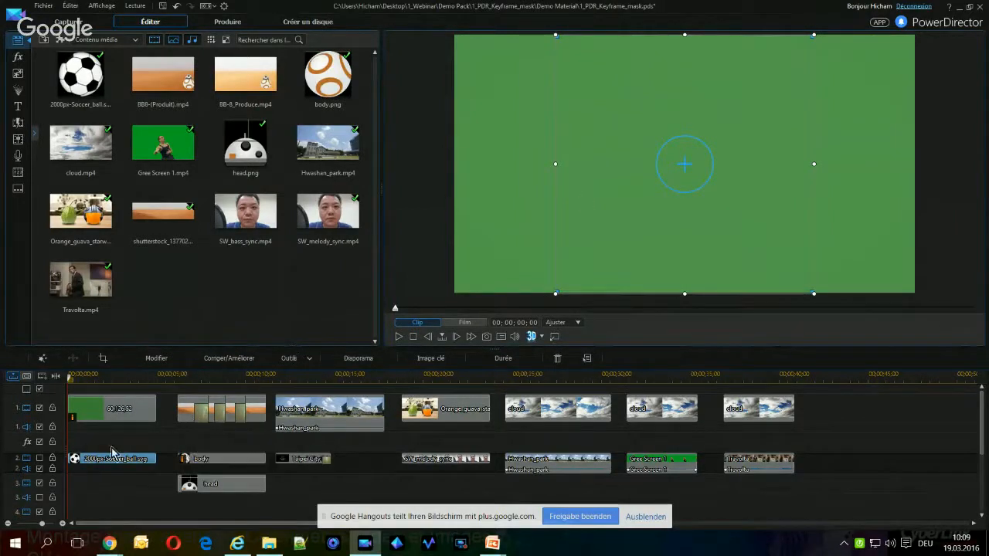
left_click(40, 459)
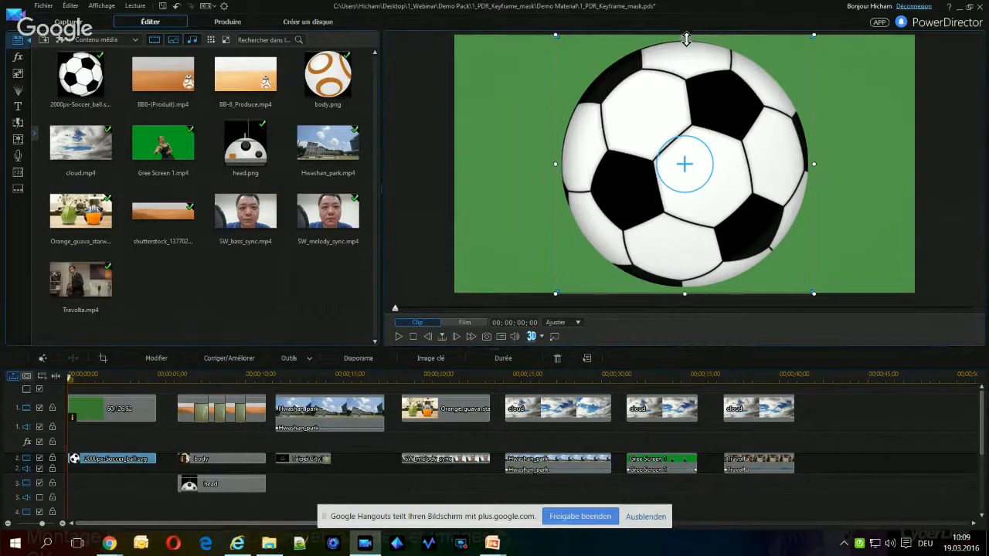
Shrink the soccer ball to well under half the frame height and place it in the frame's lower-left corner
left_click_drag(685, 34, 684, 193)
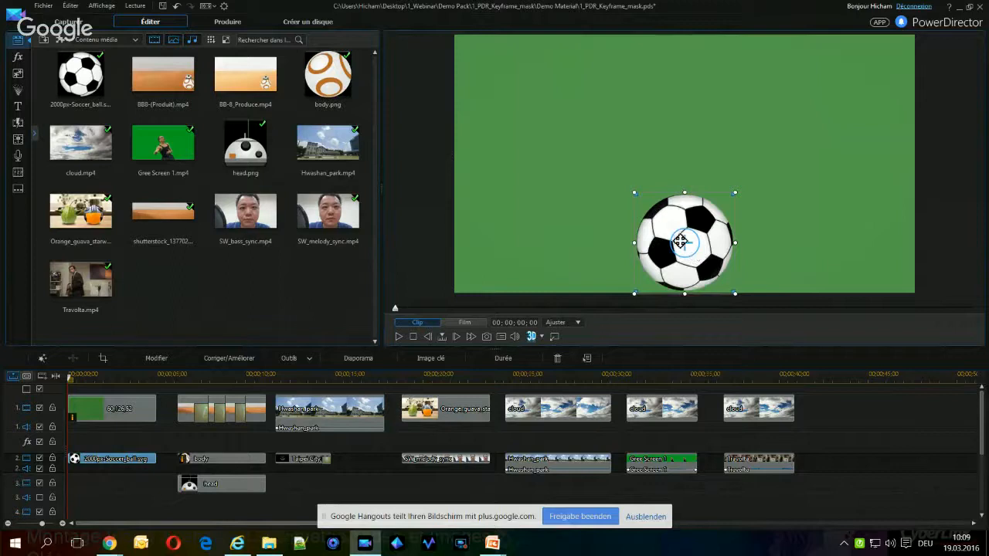
left_click_drag(680, 241, 511, 242)
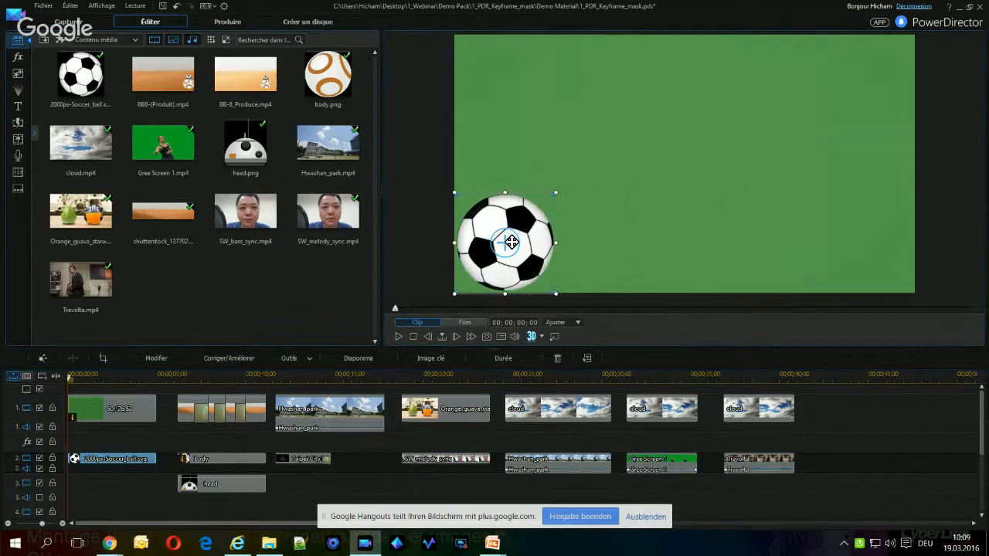
Open the soccer ball clip in the PiP Designer and add a Position keyframe at 00;00;00;00
double_click(118, 462)
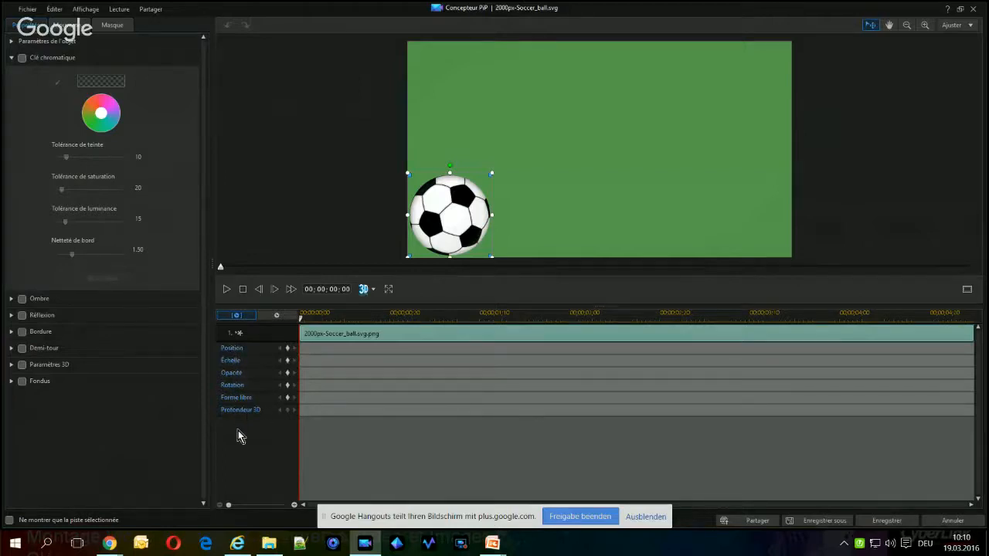
left_click(287, 348)
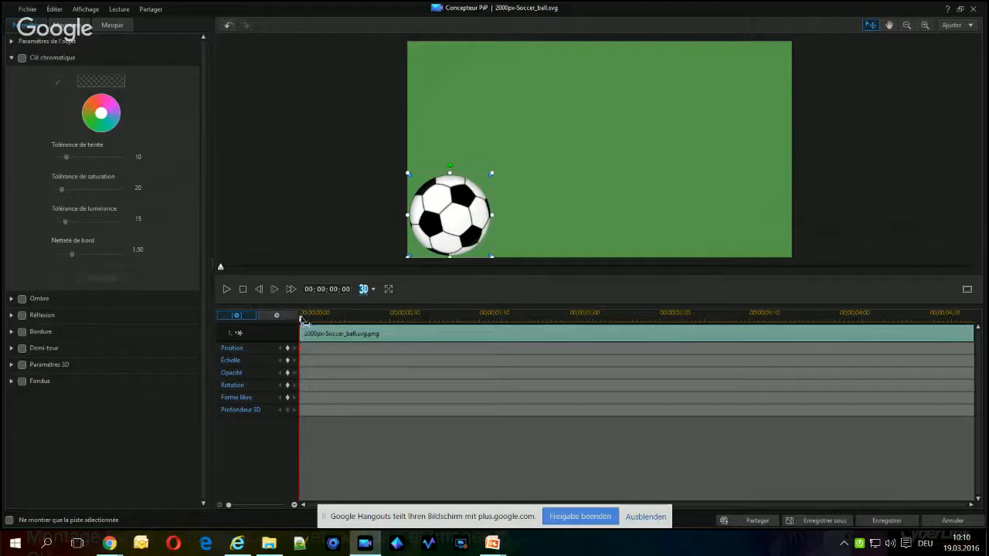
Keyframe the ball's position in the frame's lower-right corner at 00;00;05;00 and return the playhead to the clip's start
left_click_drag(301, 320, 978, 334)
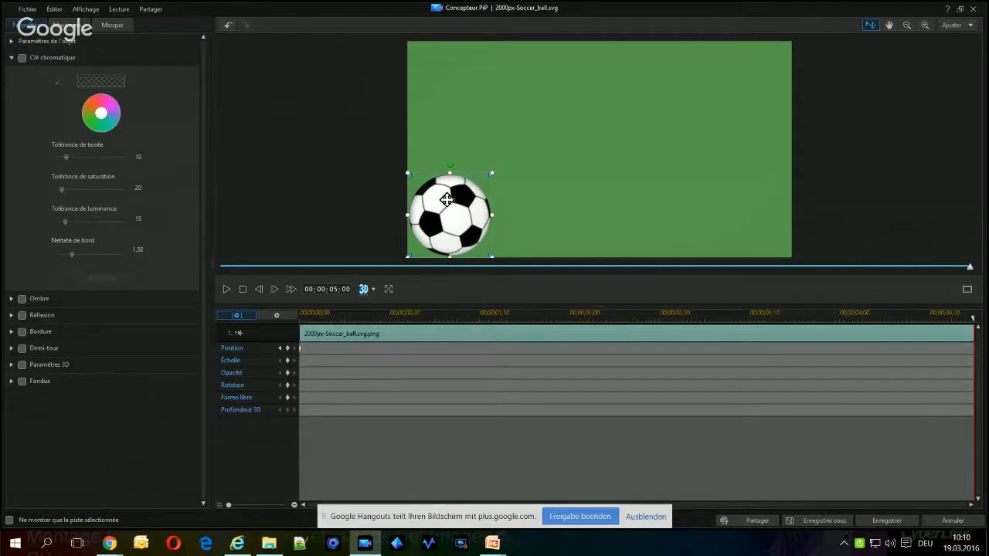
left_click_drag(444, 202, 745, 200)
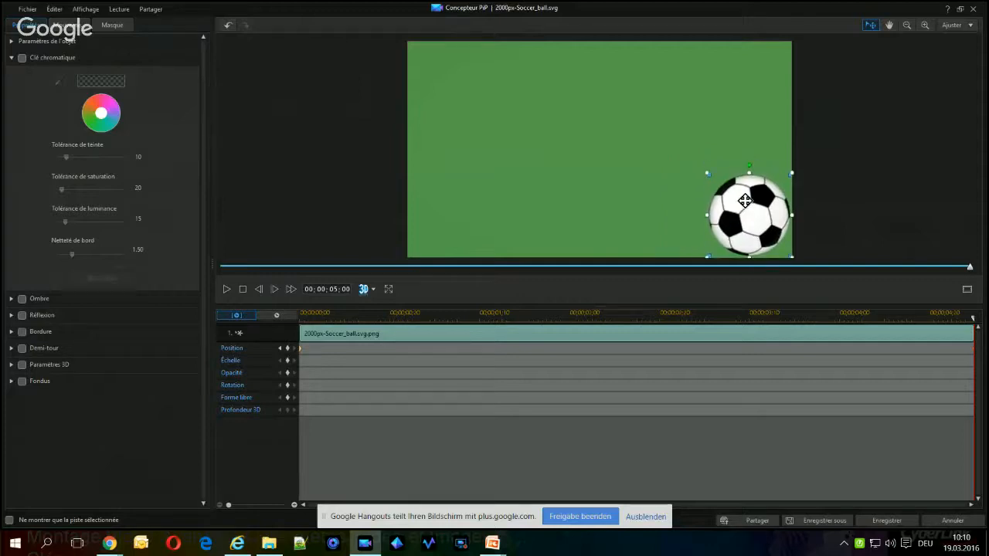
left_click(243, 291)
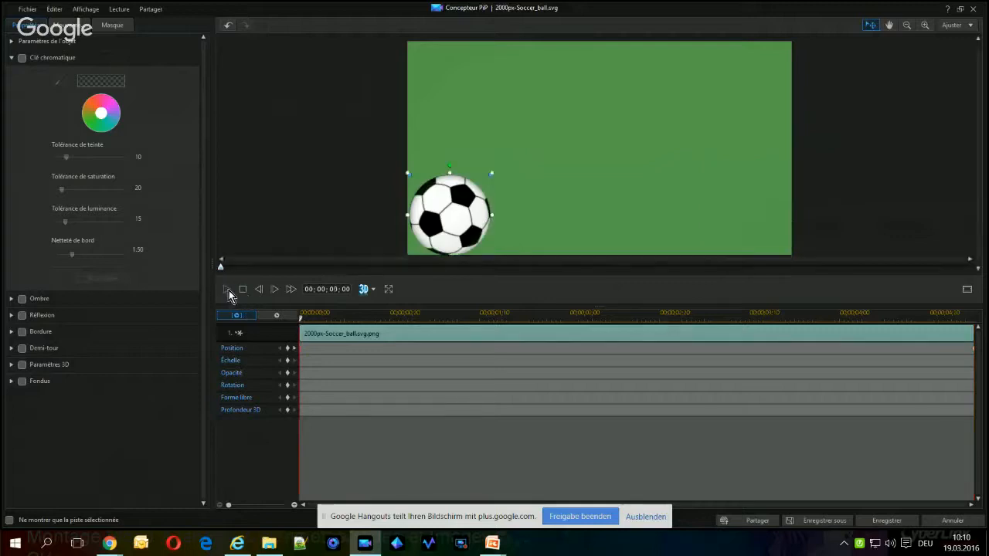
Preview the ball's movement, set its motion rotation to 977, and play the rolling animation
left_click(228, 292)
left_click(68, 28)
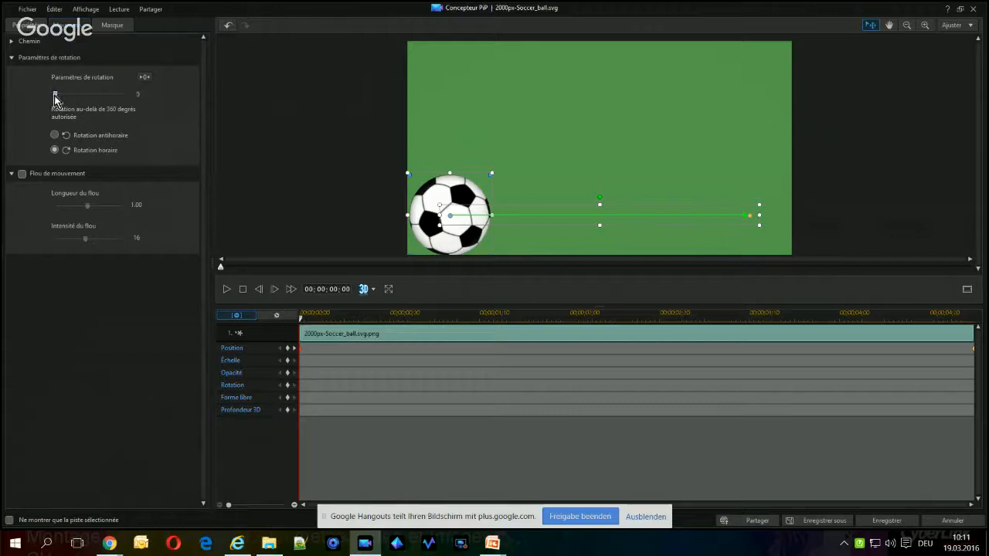
left_click_drag(55, 95, 107, 97)
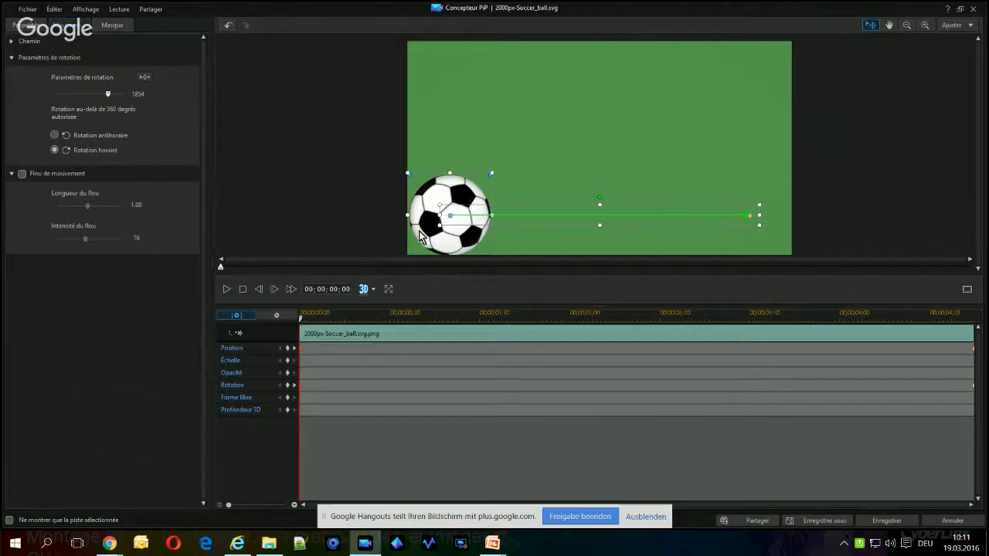
left_click(224, 290)
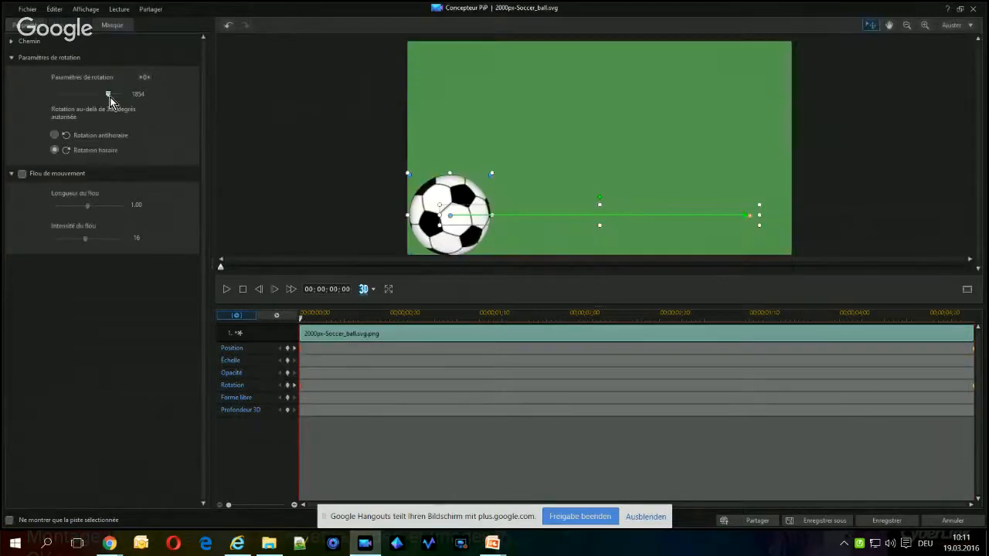
left_click_drag(109, 98, 108, 97)
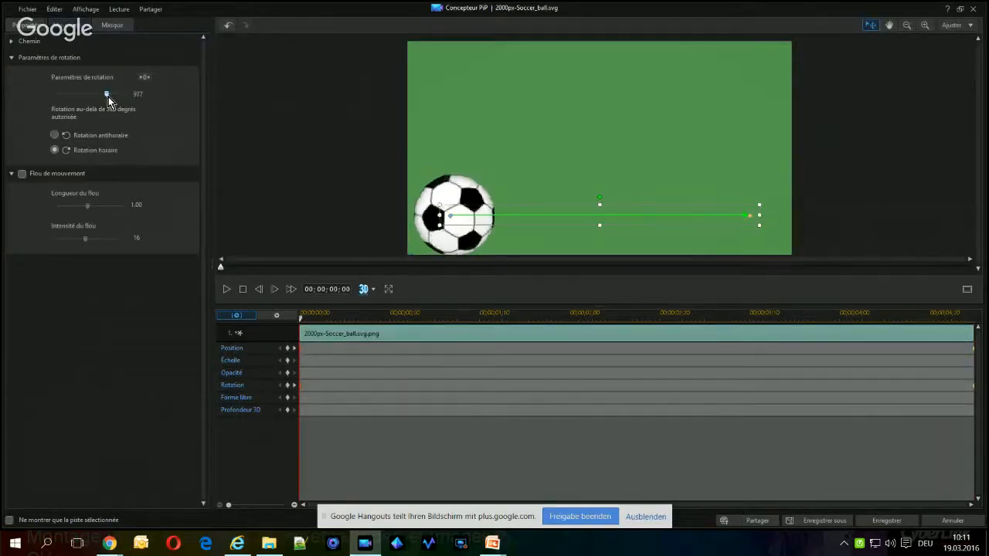
left_click(224, 290)
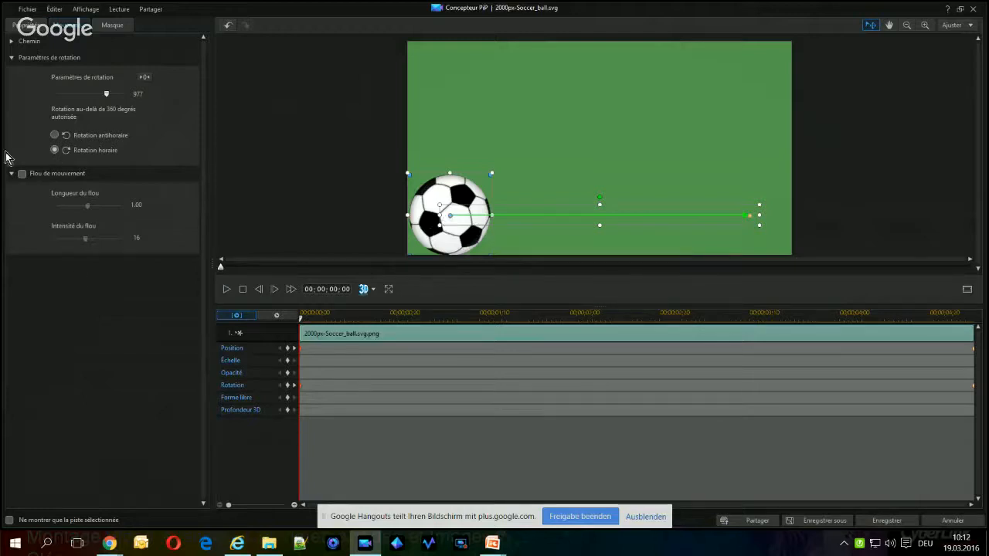
Keep the ball's rotation clockwise, enable motion blur with a blur length of 1.39, preview it, and save the PiP changes
left_click(55, 150)
left_click(21, 176)
left_click_drag(87, 211, 102, 214)
left_click(228, 290)
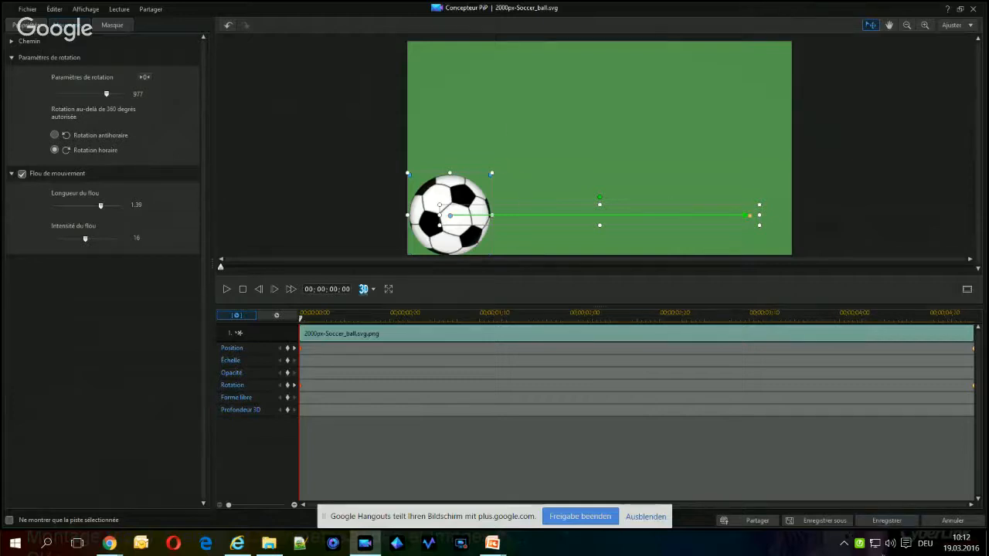
left_click(893, 524)
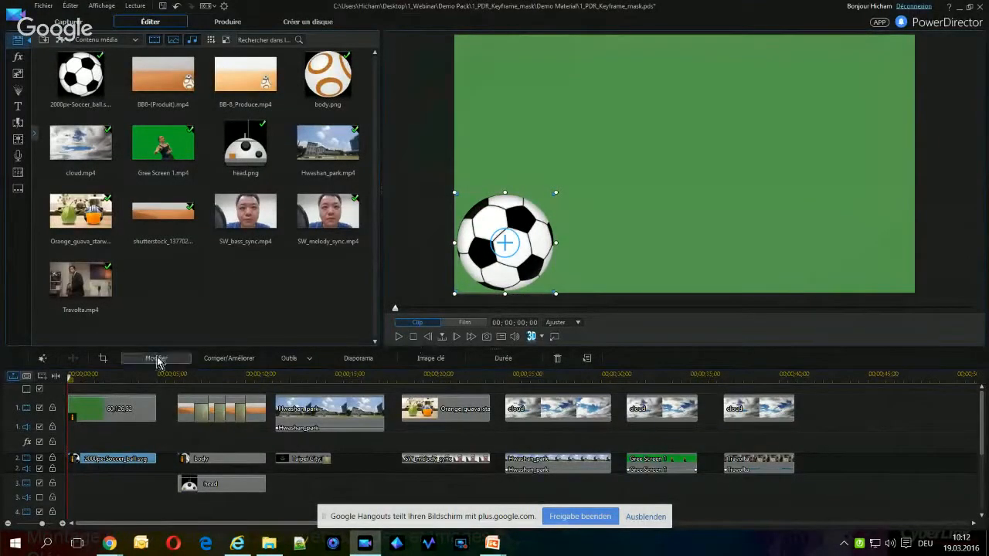
Play the BB-8 desert sequence on the timeline, preview BB8-(Produit).mp4 from the library, and move the playhead to 00;00;11;15
left_click(171, 376)
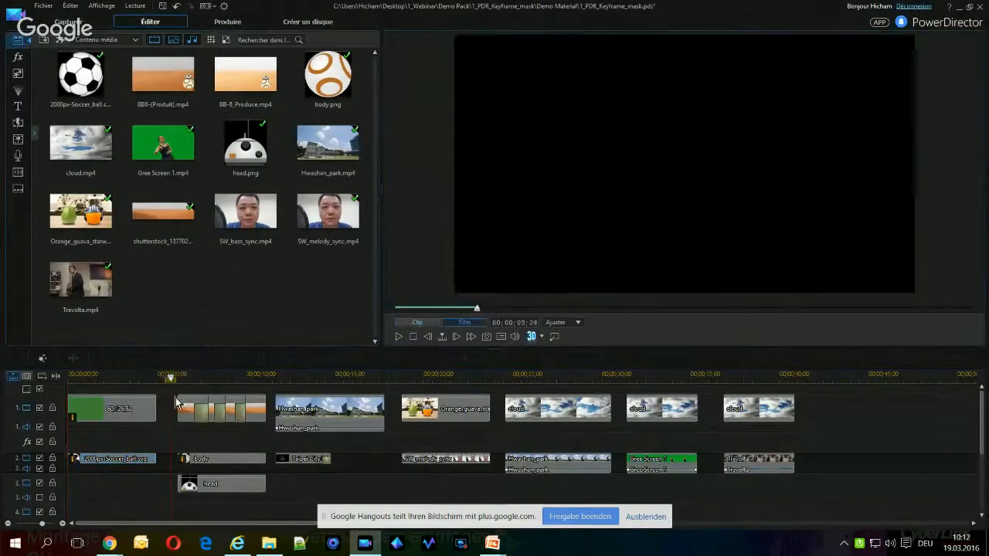
left_click(398, 337)
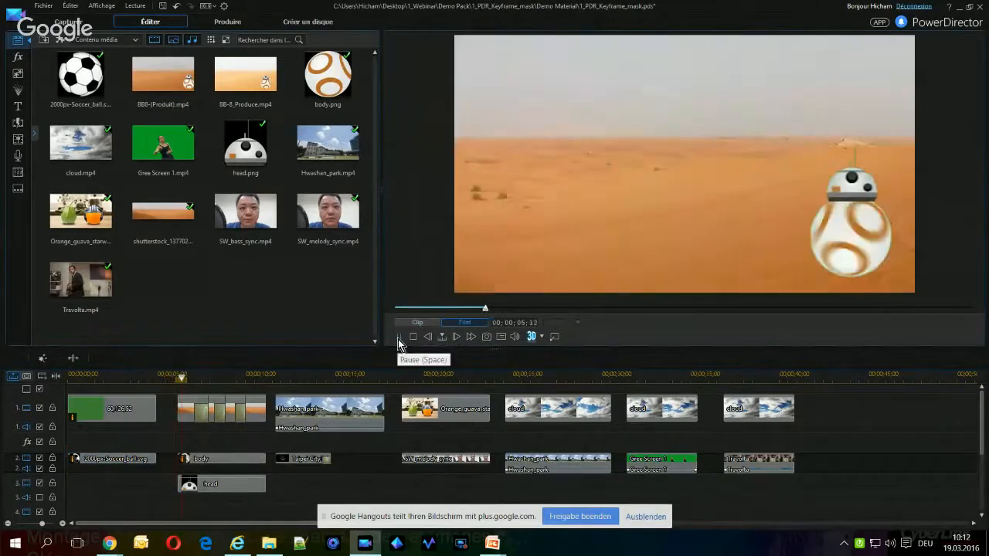
left_click(399, 338)
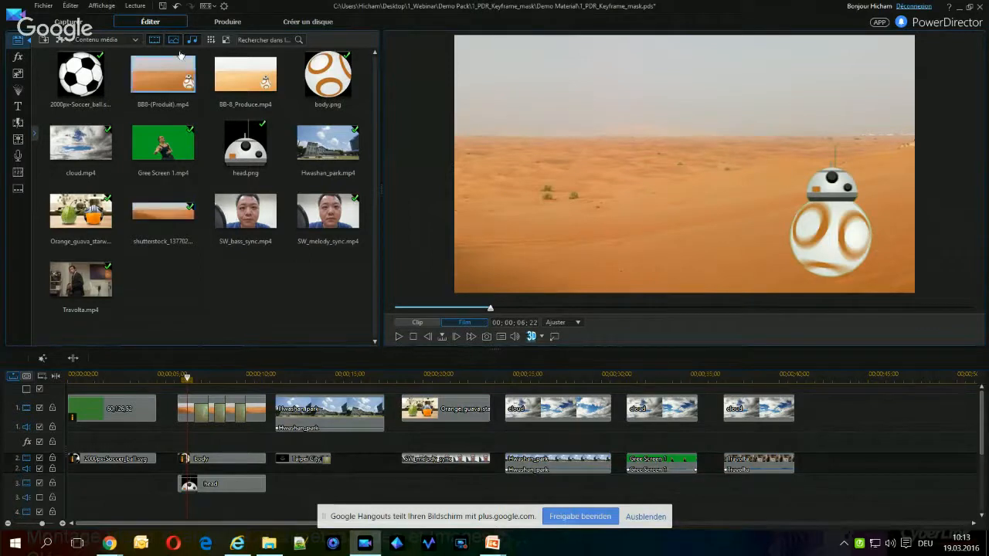
left_click(170, 76)
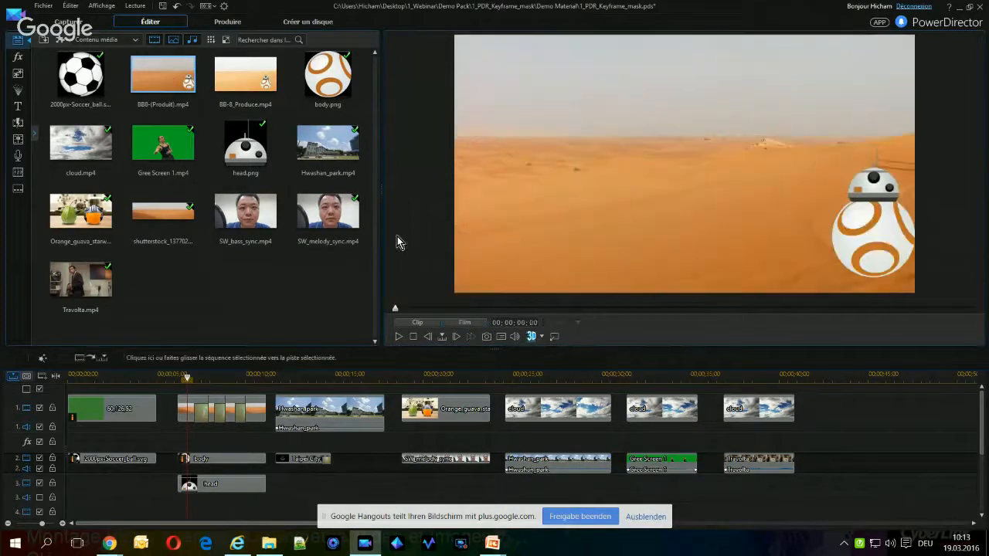
left_click(399, 337)
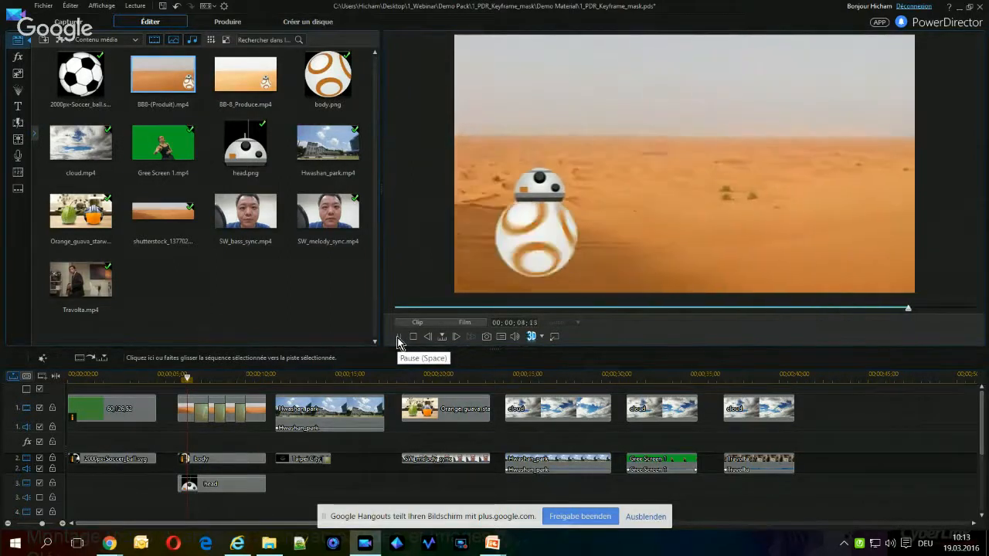
left_click(272, 376)
Switch to the PowerPoint slide show and advance through the keyframe explanation to the slide "Que peut-on controler avec une image clé?"
mouse_move(492, 543)
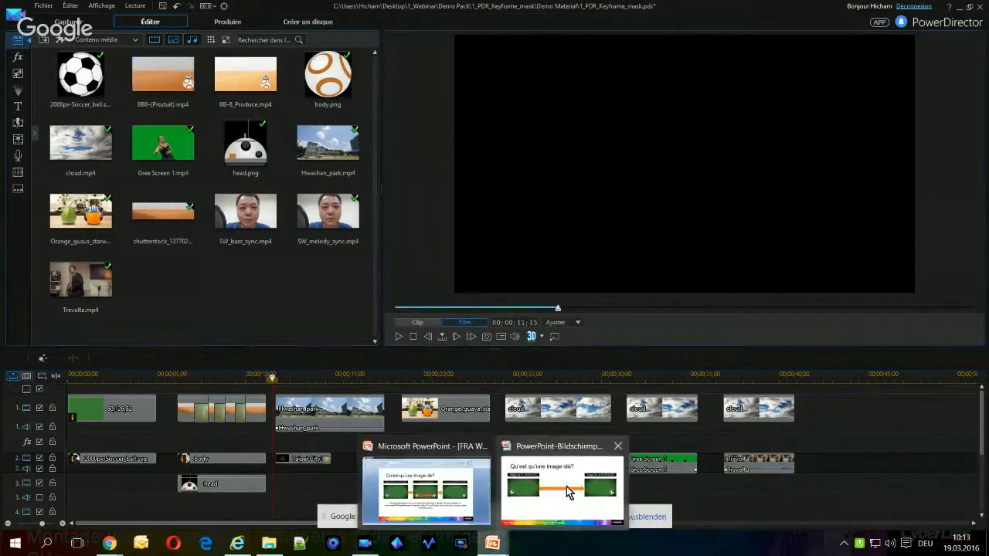
left_click(566, 486)
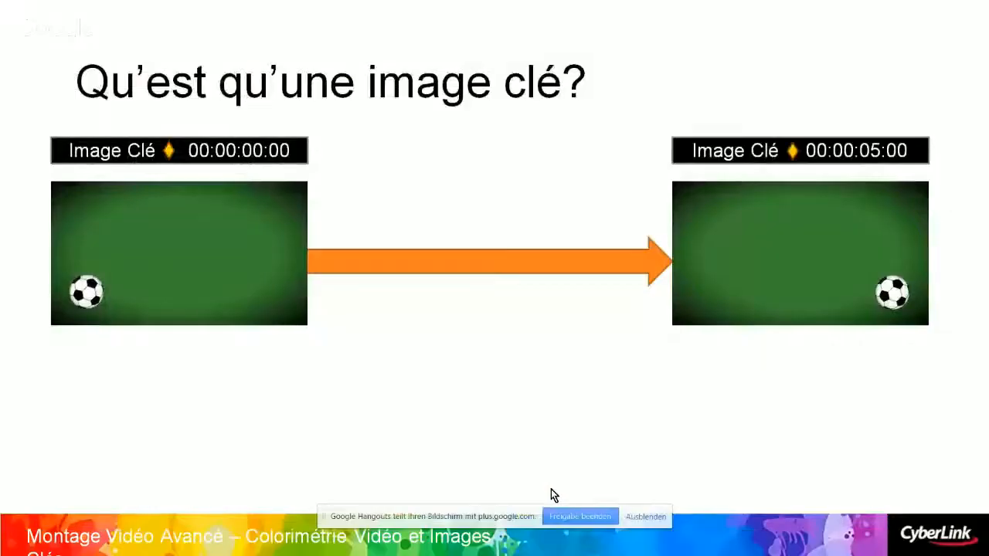
left_click(478, 477)
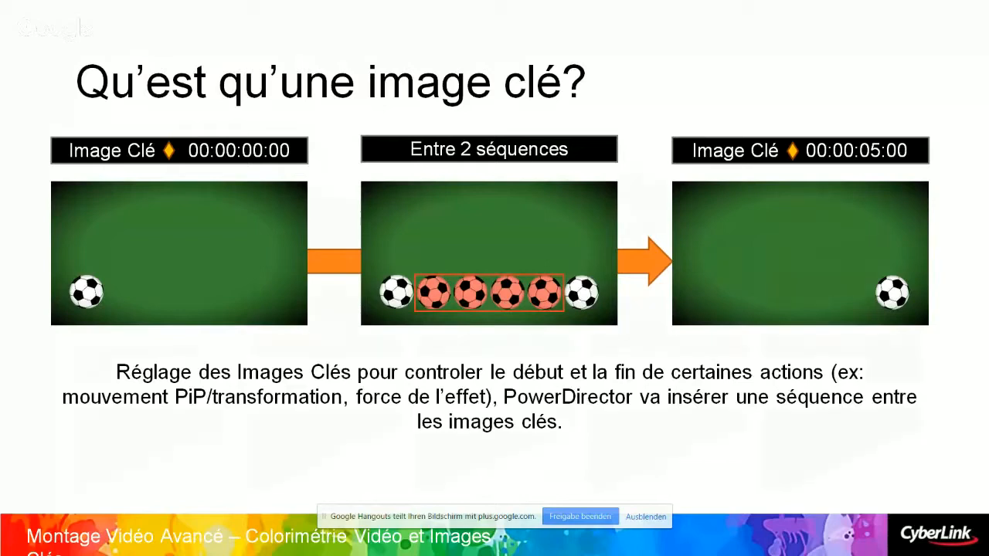
key("Right")
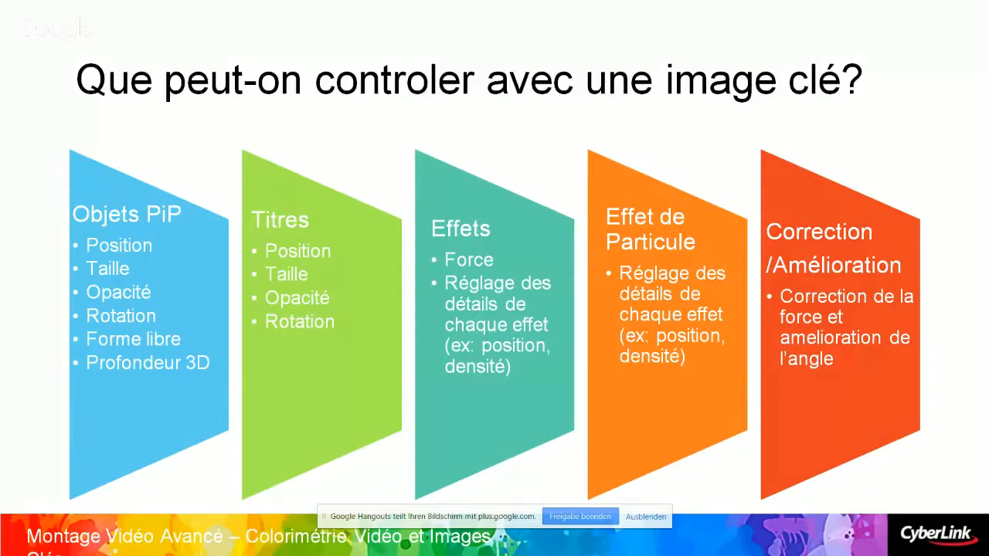
Return to PowerDirector and play the Hwashan_park clip with its Taipei City title
key("alt+Tab")
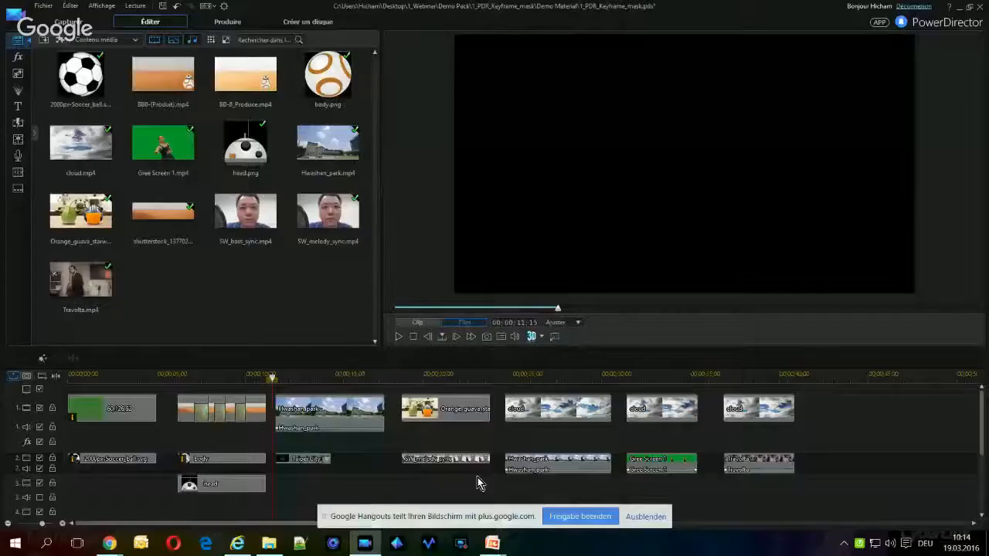
left_click(351, 416)
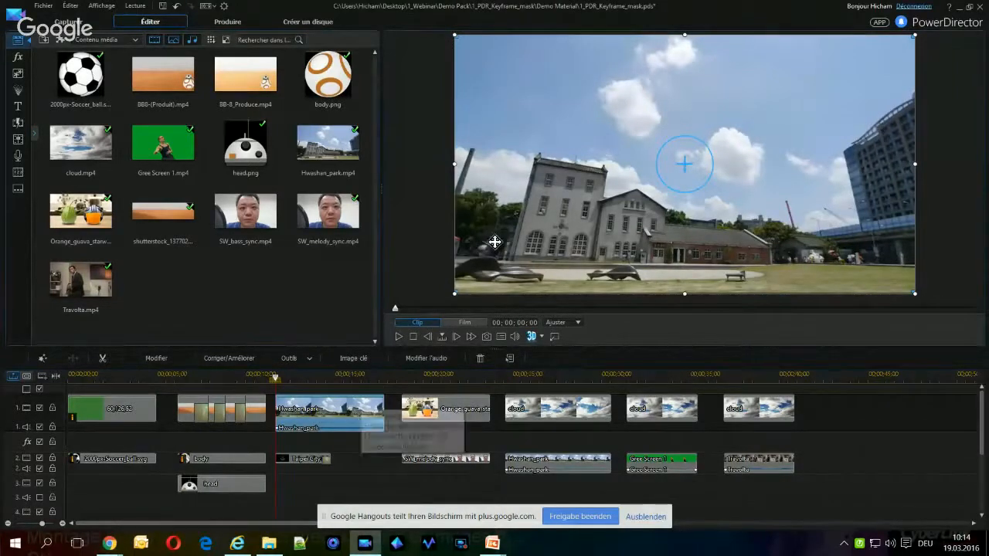
left_click(399, 337)
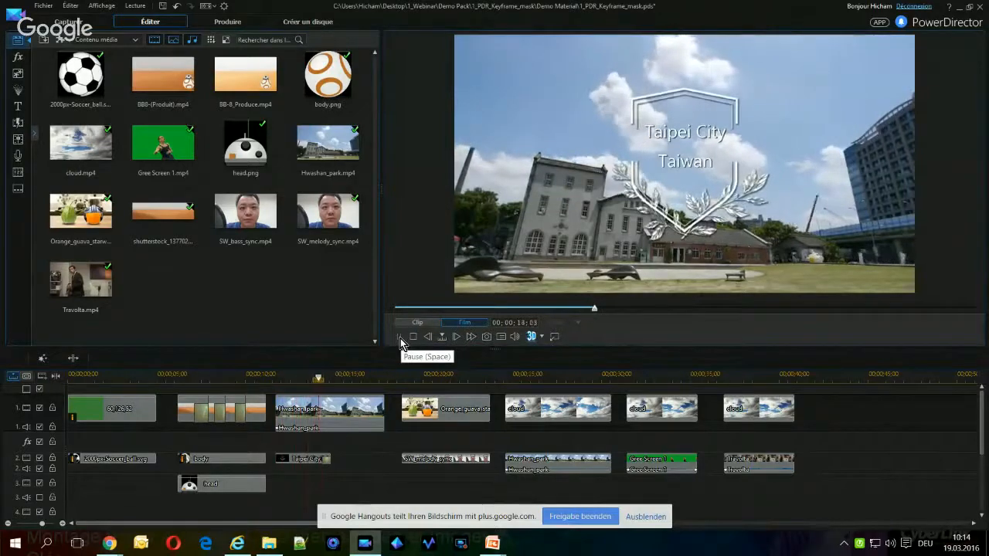
left_click(400, 339)
left_click(400, 339)
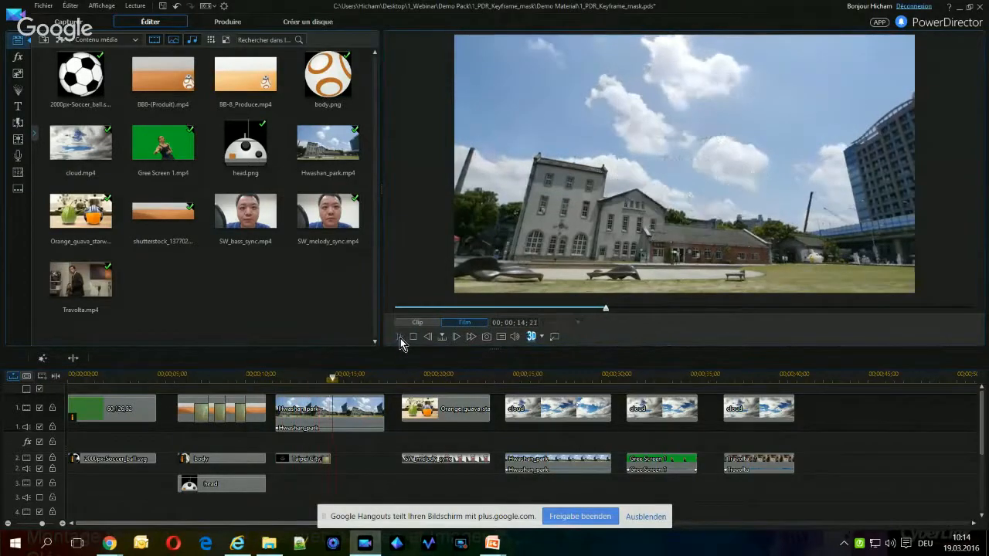
left_click(334, 418)
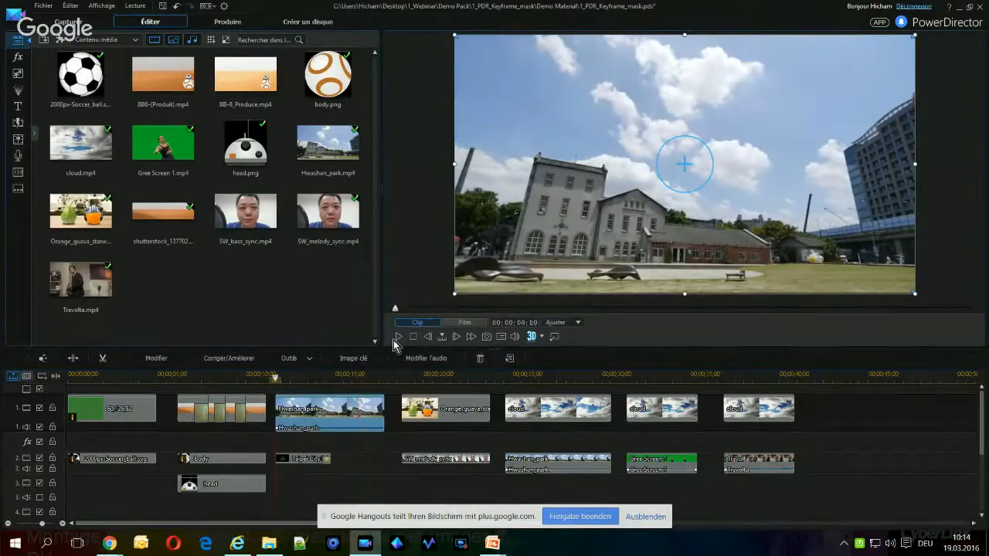
left_click(400, 336)
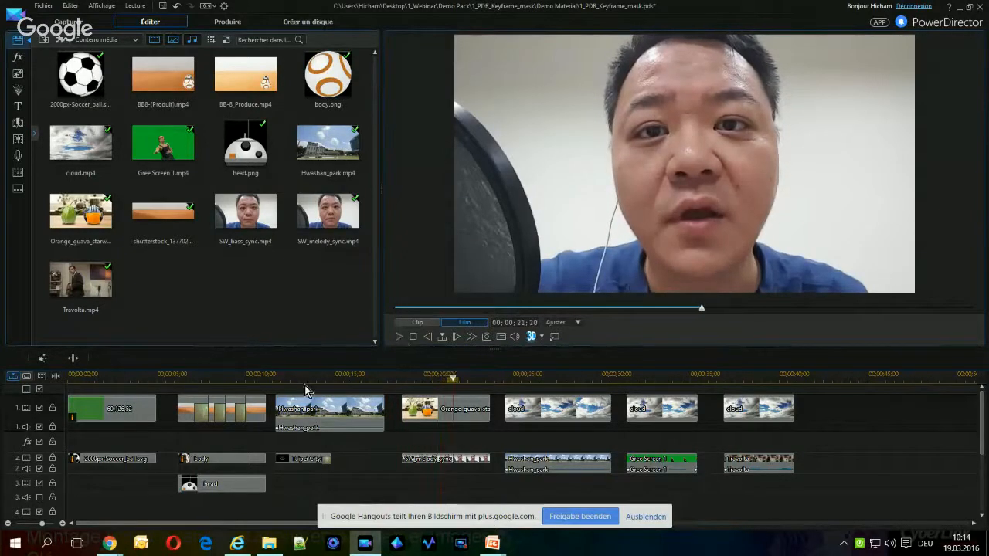
Search the effects library for "flou" and apply the Flou gaussien effect to the Hwashan_park clip on track 1
left_click(324, 410)
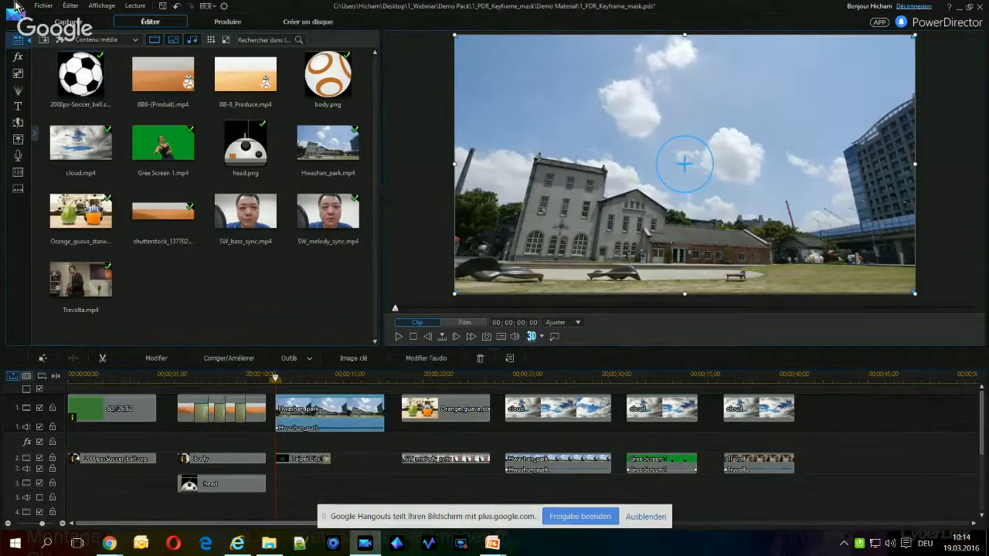
left_click(18, 59)
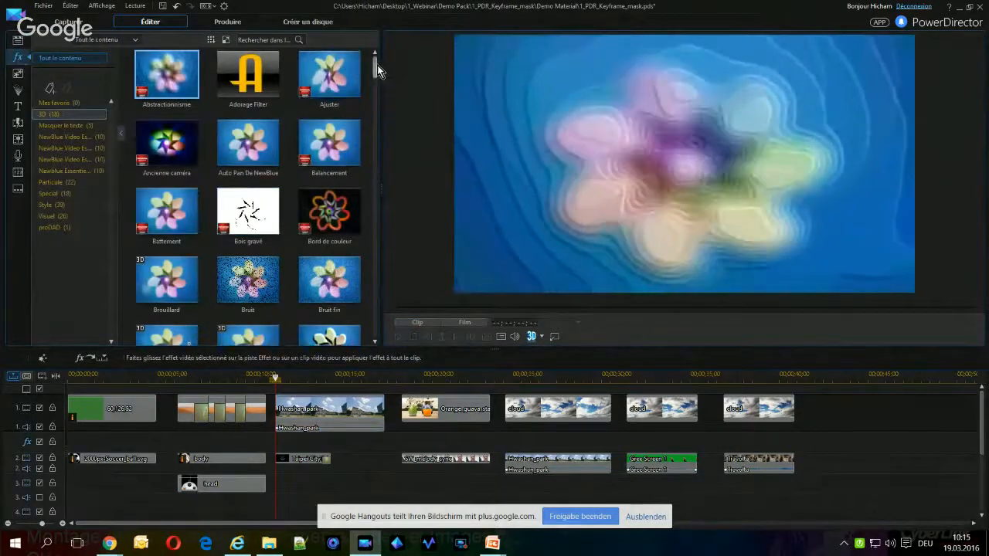
mouse_move(377, 65)
left_mouse_down()
mouse_move(374, 344)
mouse_move(375, 60)
left_mouse_up()
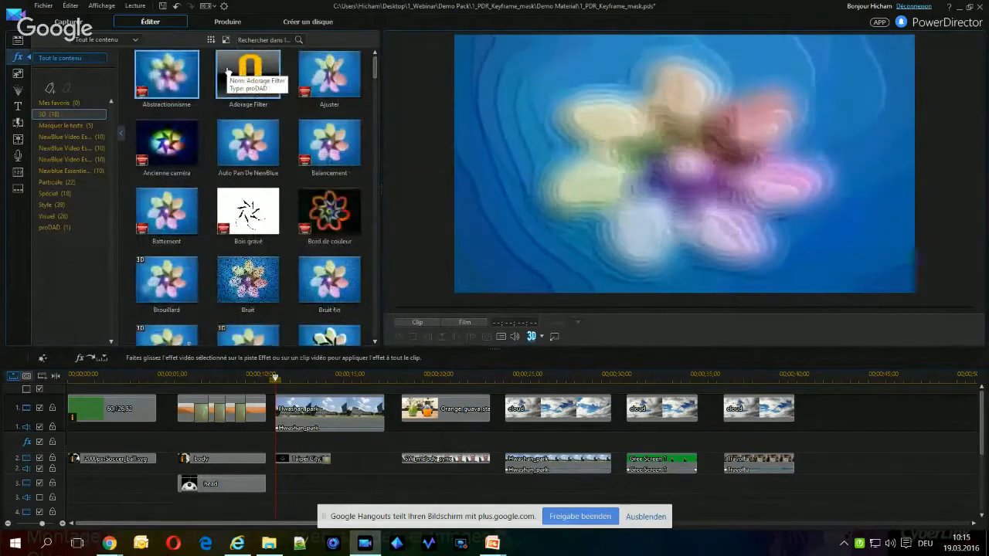
left_click(252, 42)
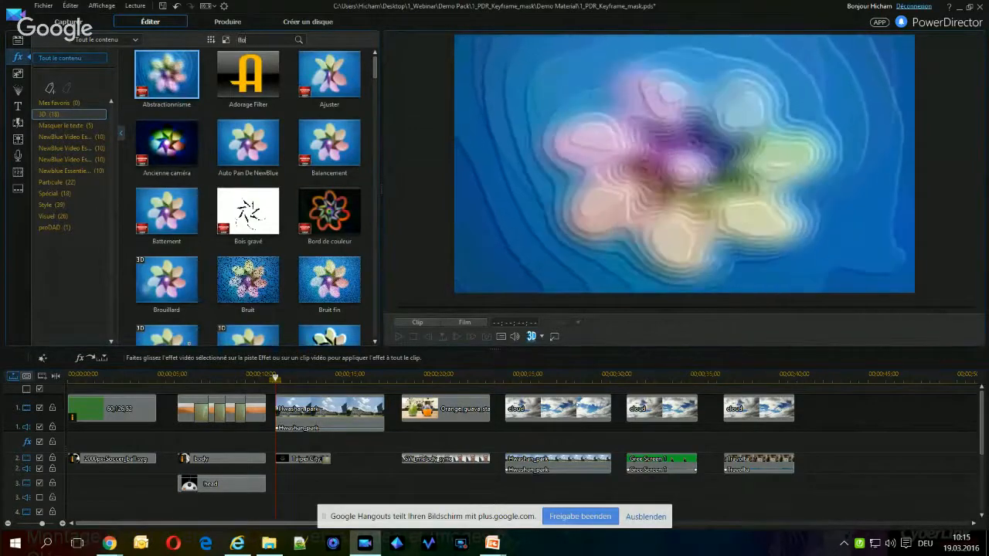
type("flou")
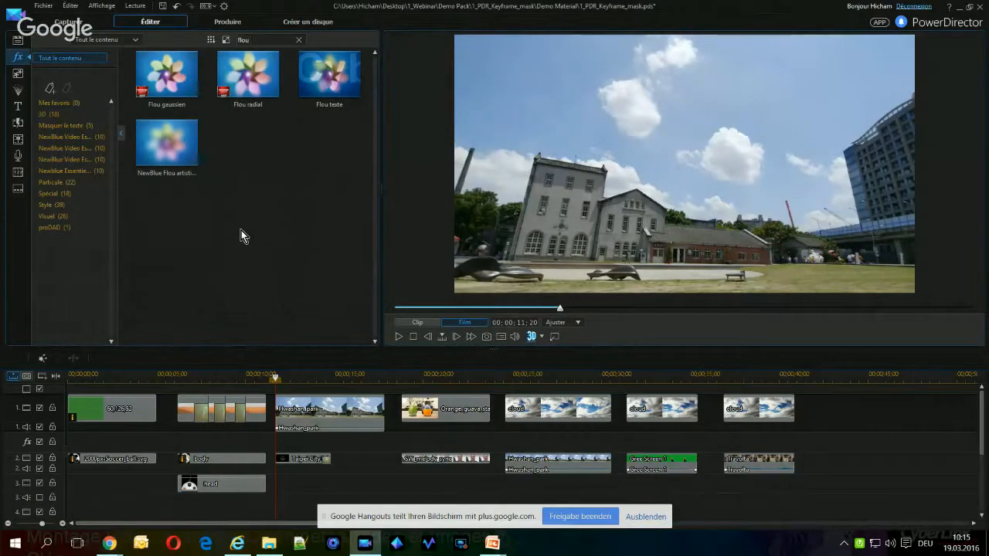
left_click_drag(166, 74, 319, 424)
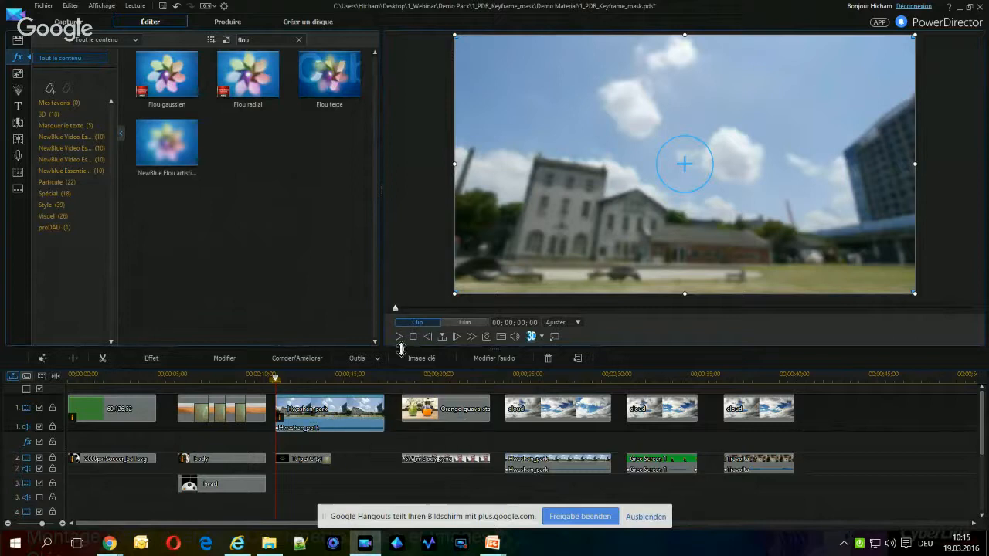
Play the blurred Hwashan_park clip and return the playhead to near the clip's start
left_click(397, 338)
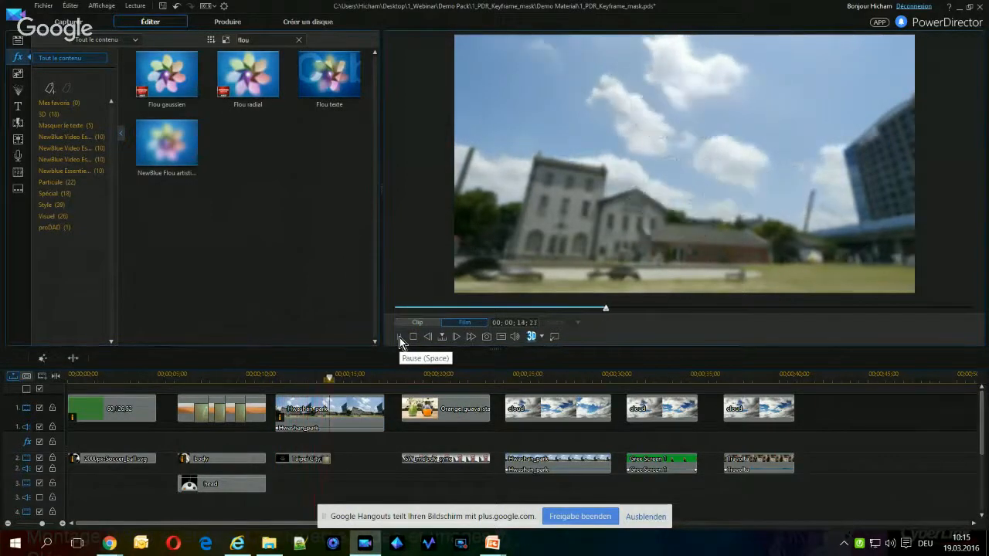
left_click(344, 414)
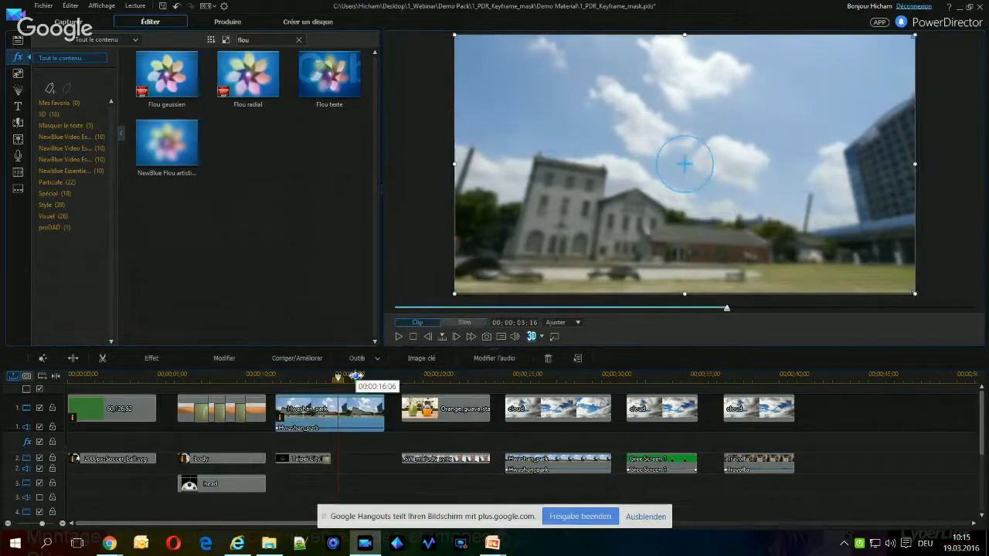
left_click_drag(336, 376, 280, 379)
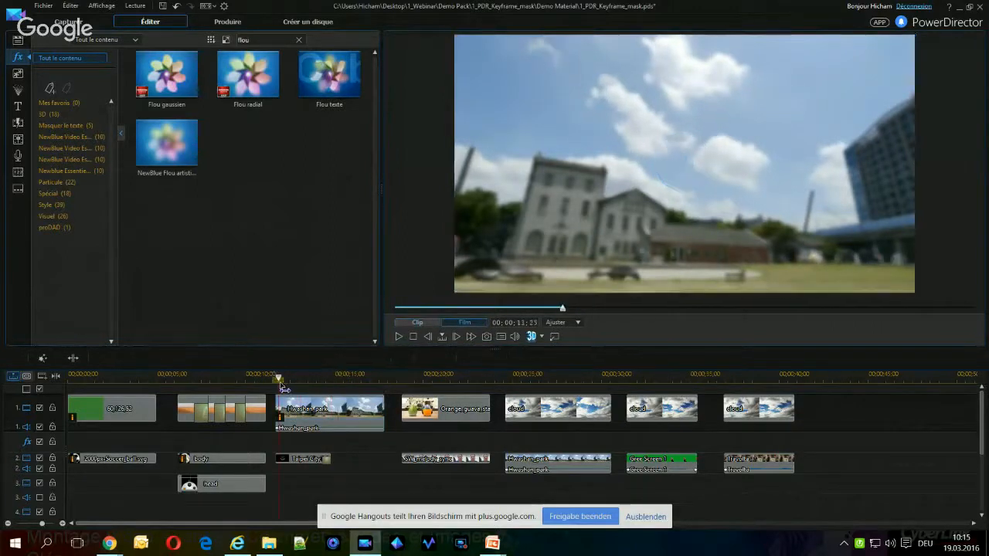
Open the keyframe settings of the Hwashan_park clip's Flou gaussien effect and browse the Corriger/Améliorer parameters, collapsing that group again
left_click(300, 417)
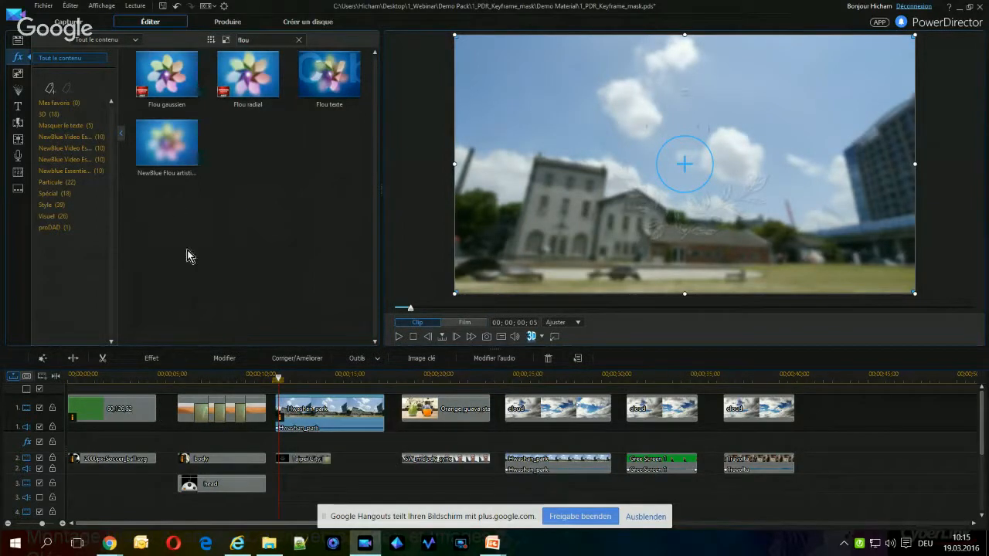
left_click(152, 359)
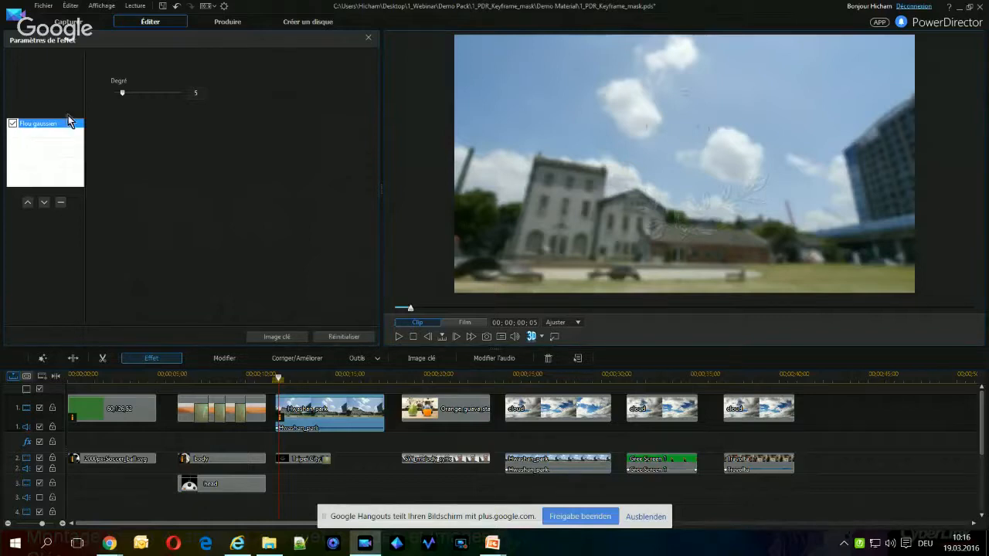
left_click(285, 340)
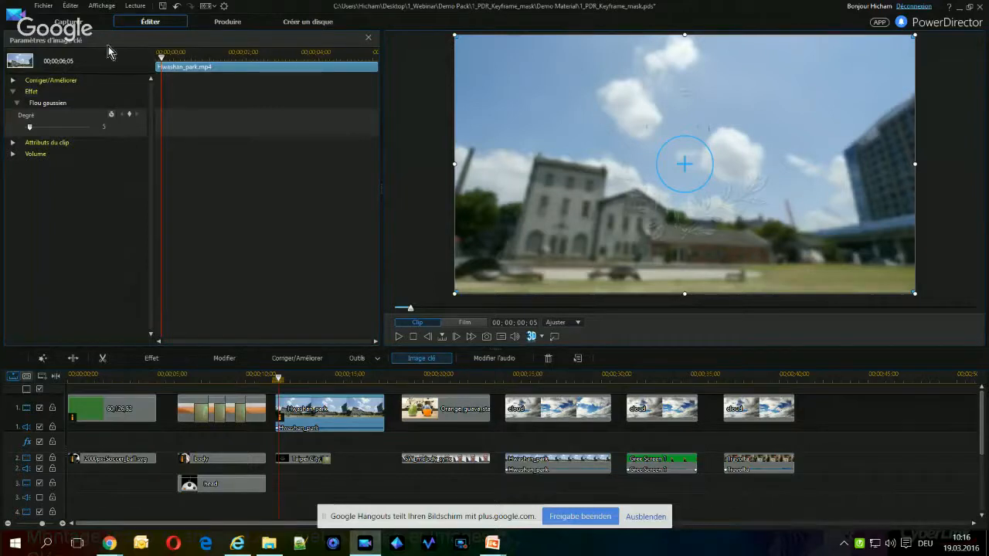
left_click(13, 80)
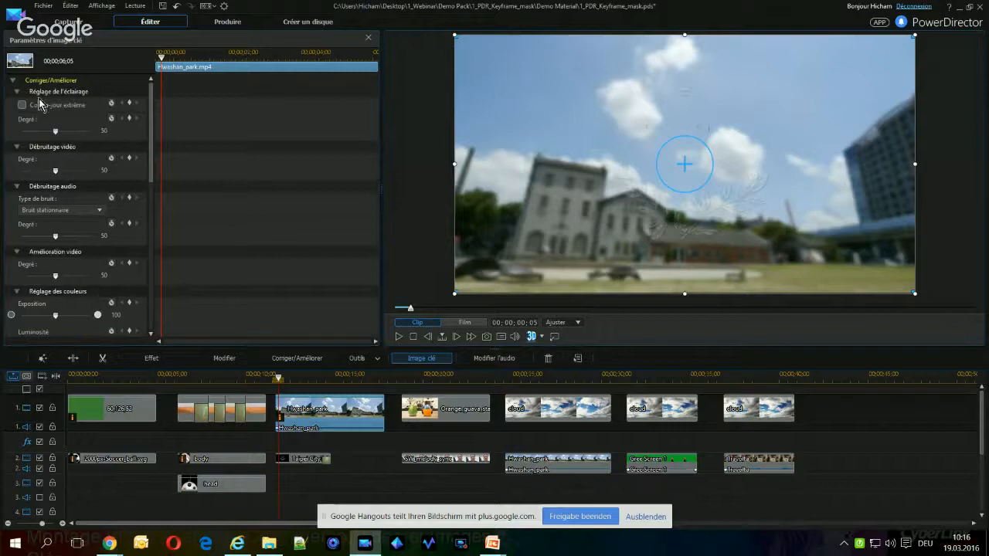
left_click_drag(151, 109, 130, 69)
left_click(12, 80)
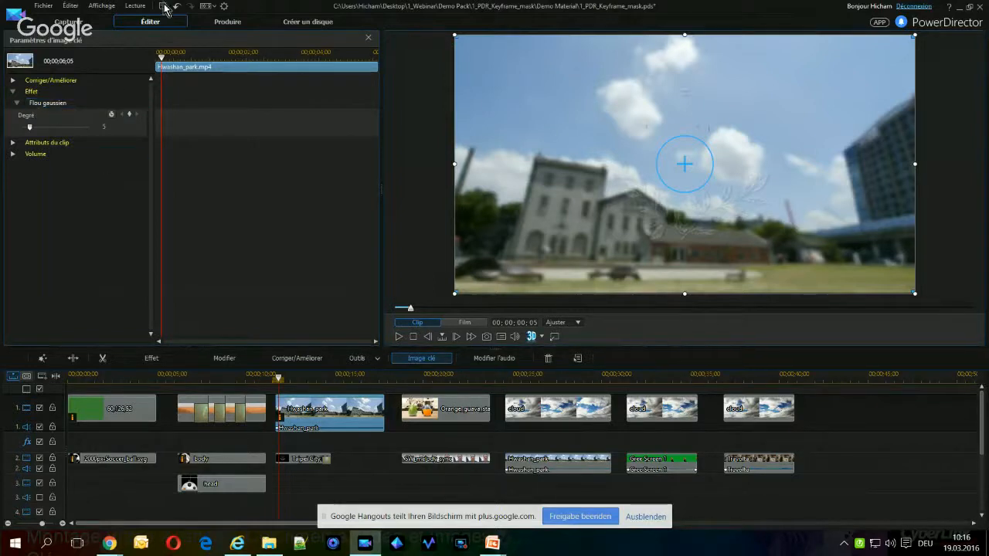
Add a Flou gaussien Degré keyframe with the value 10 at the very start of the Hwashan_park clip
left_click_drag(162, 58, 156, 58)
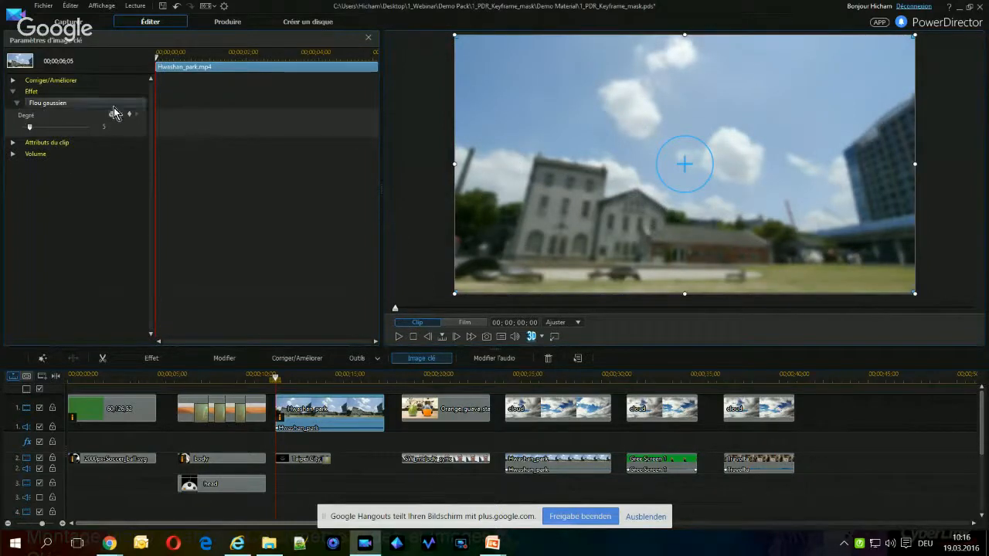
left_click(129, 115)
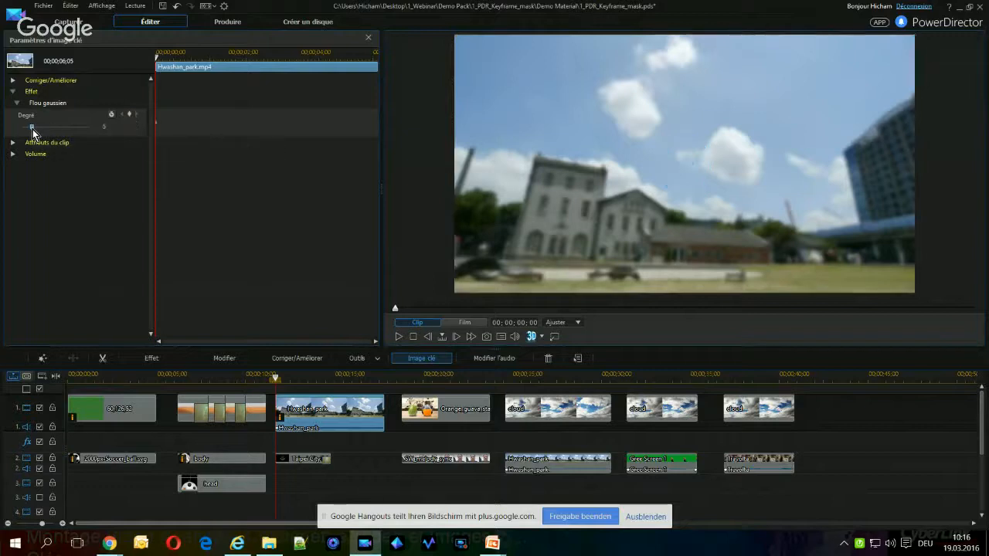
left_click_drag(37, 131, 38, 131)
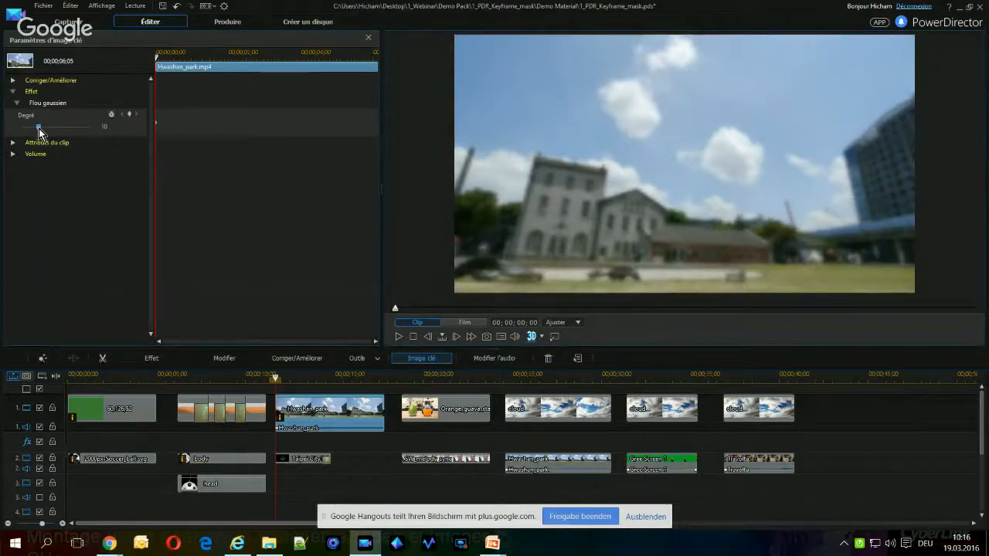
left_click(129, 115)
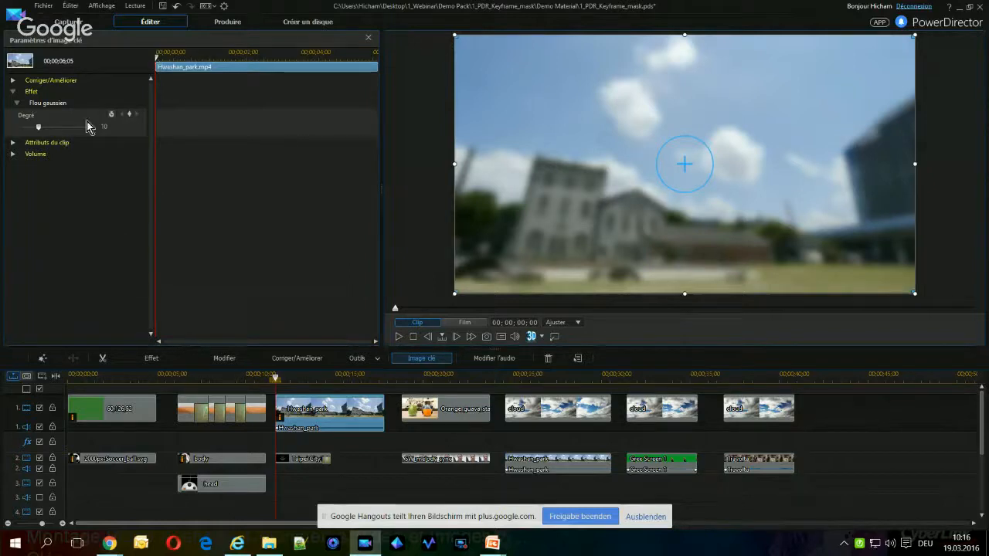
left_click(129, 115)
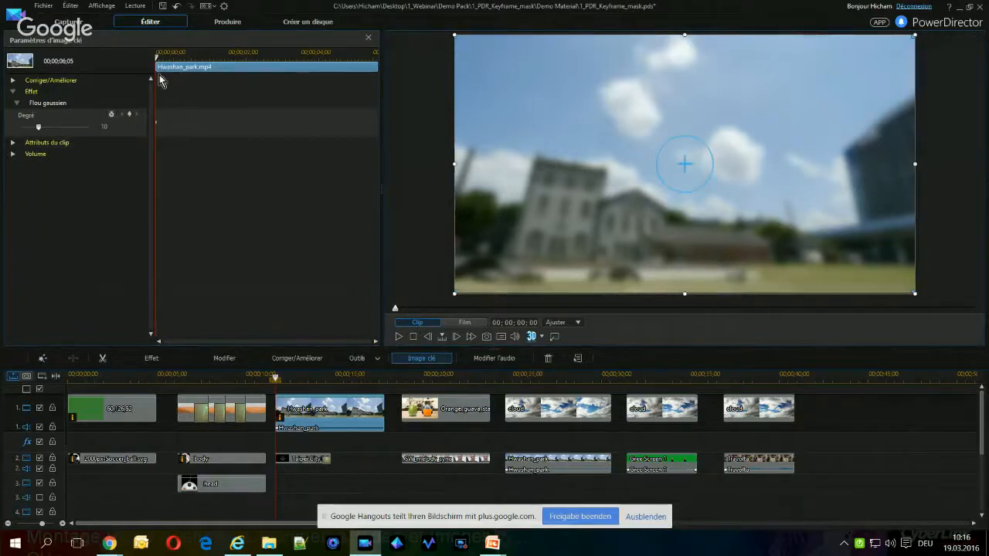
Add blur Degré keyframes of 10 at 00;00;02;10 and of 0 at 00;00;02;29 and at the clip's end
left_click_drag(158, 63, 241, 64)
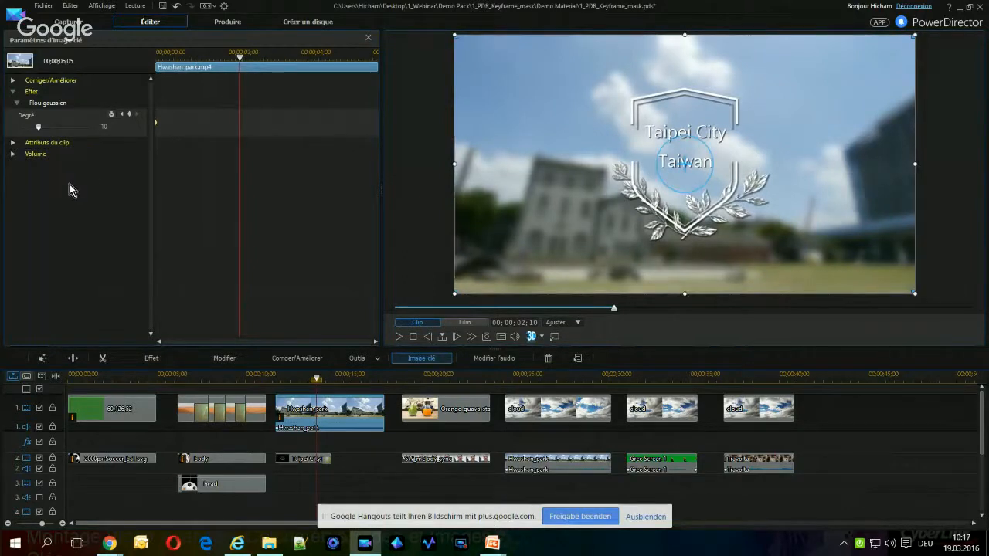
left_click(129, 117)
left_click_drag(242, 61, 266, 60)
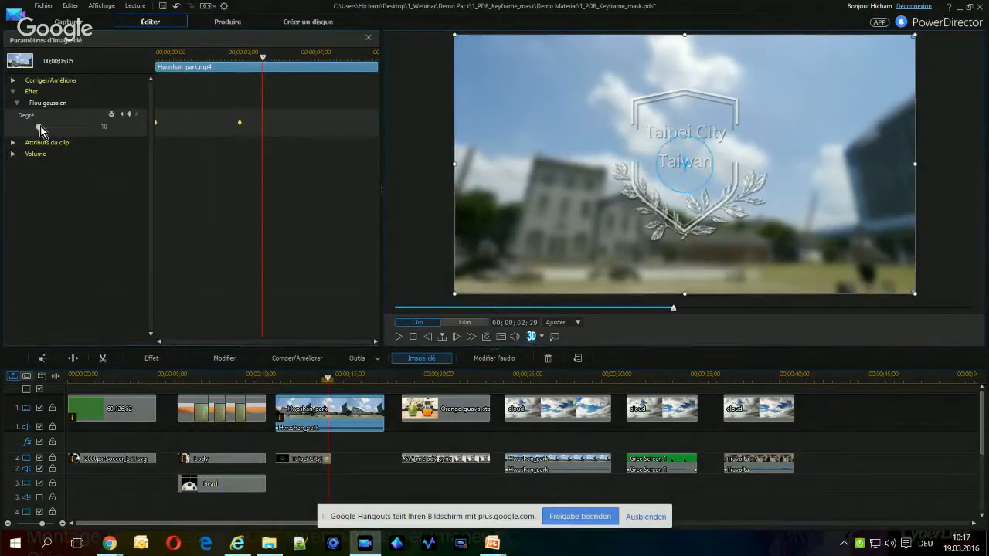
left_click_drag(38, 128, 35, 127)
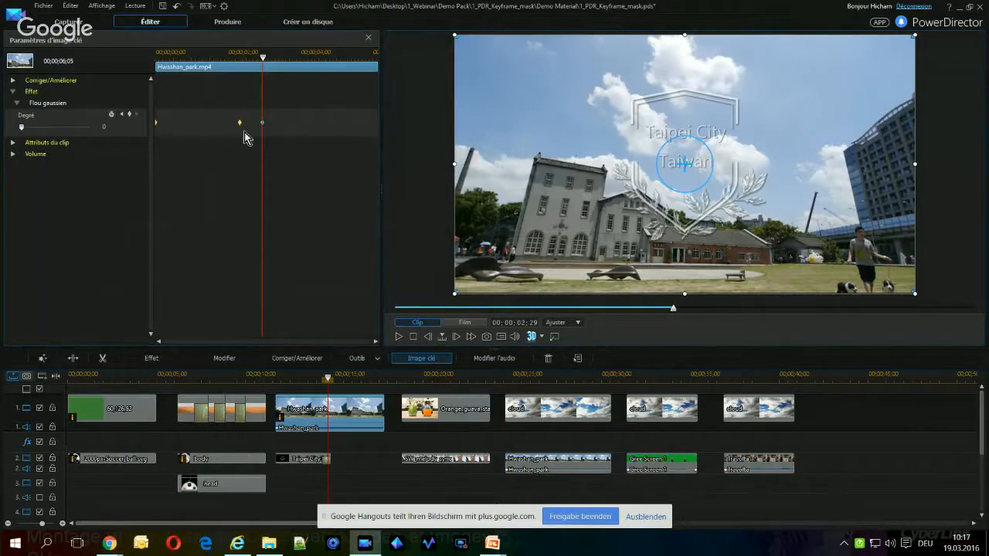
left_click_drag(263, 58, 386, 66)
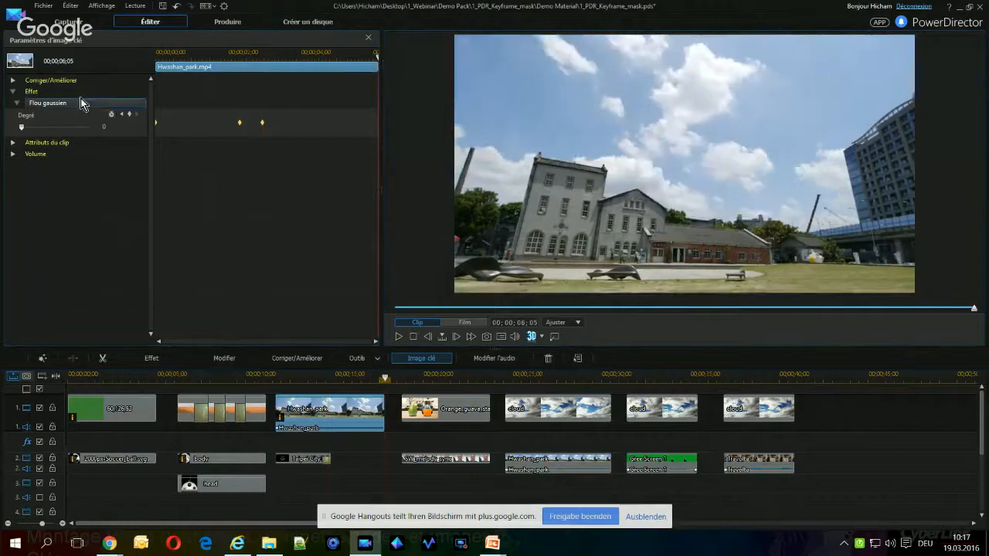
left_click(129, 116)
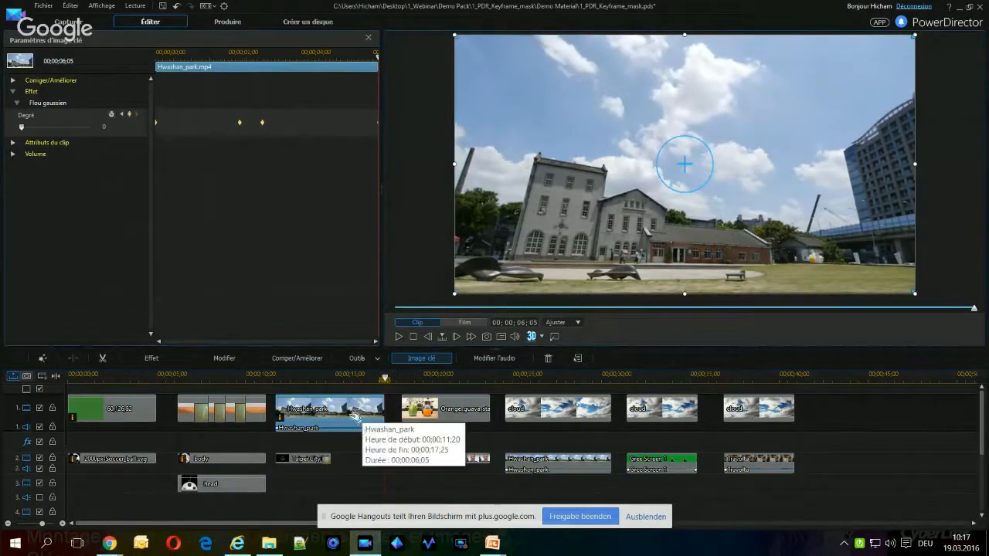
Play the Hwashan_park clip from its start to preview the keyframed blur
left_click(414, 338)
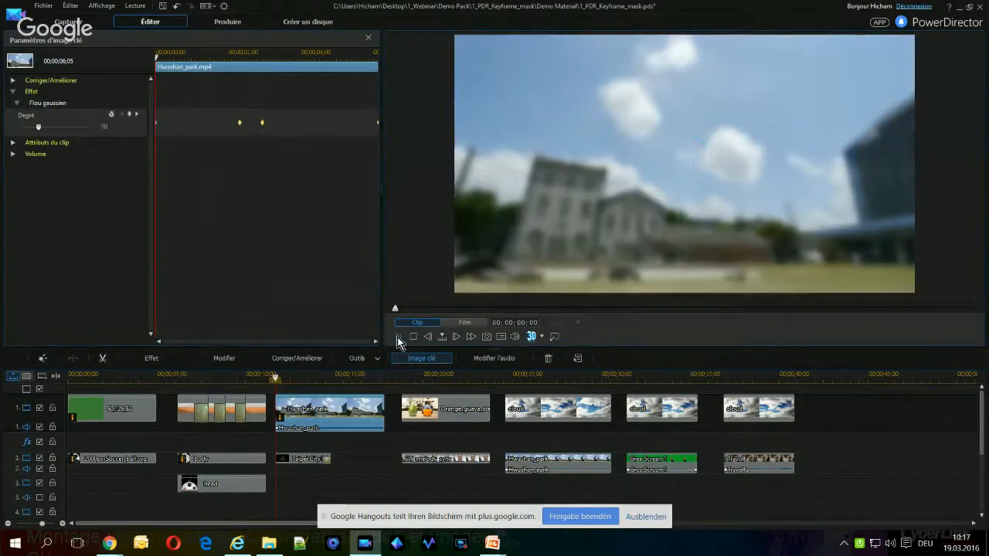
left_click(399, 338)
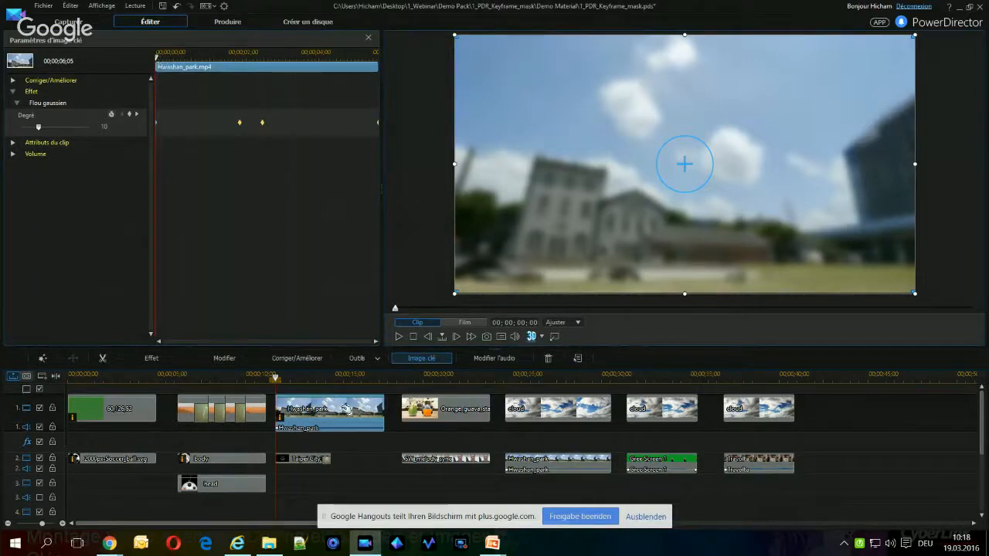
left_click(398, 336)
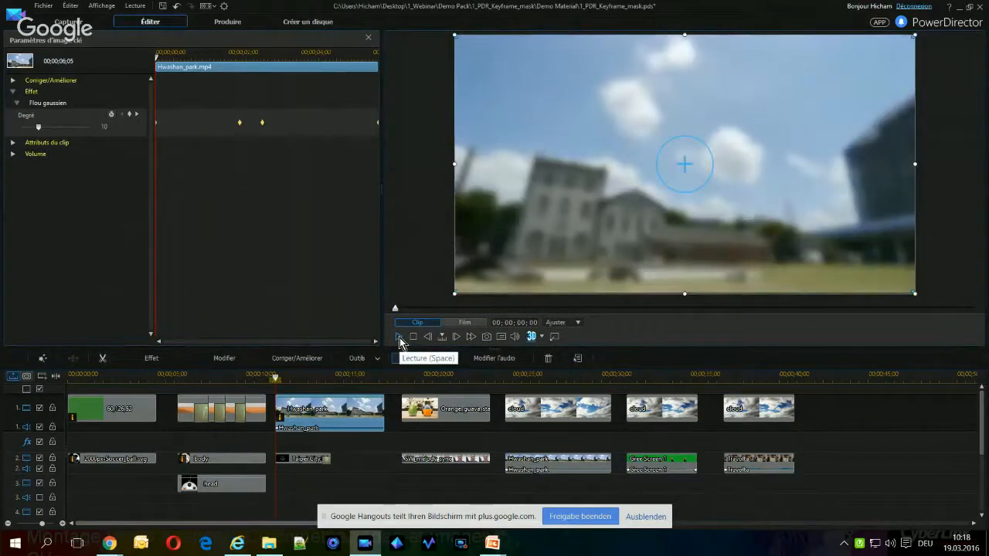
Switch to the PowerPoint slide show and advance through "Suppression de l'arrière-plan avec un masque" up to the "Vidéo avec Masque" example
mouse_move(492, 543)
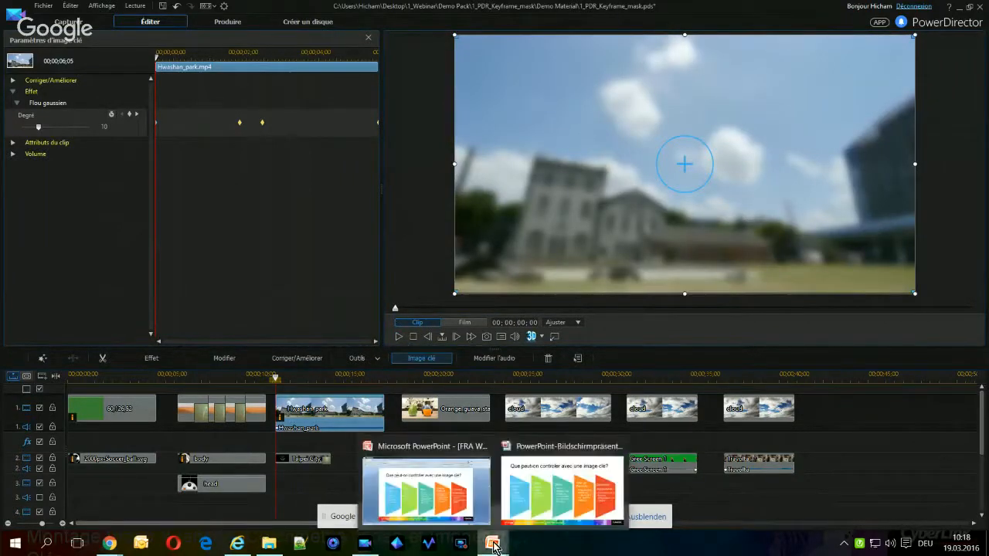
left_click(572, 494)
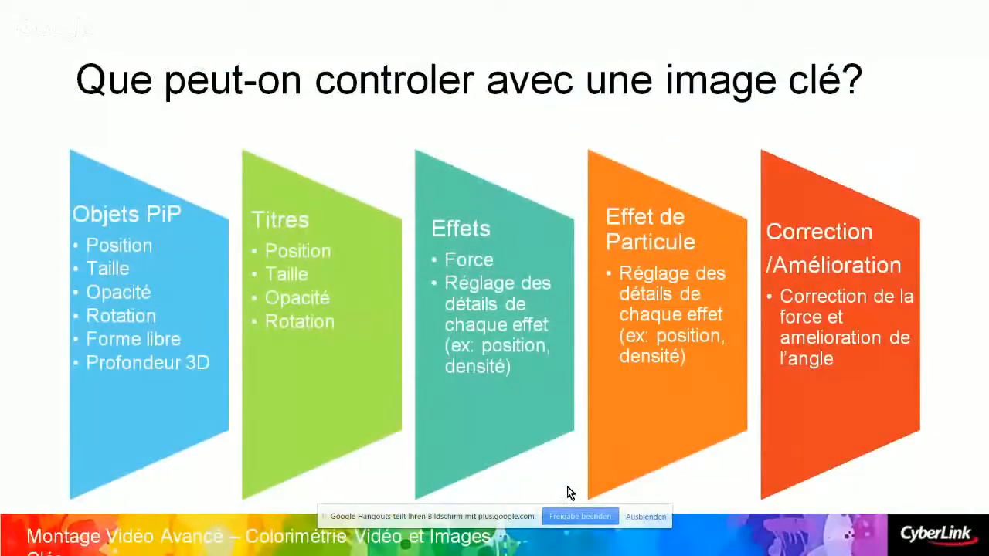
left_click(567, 487)
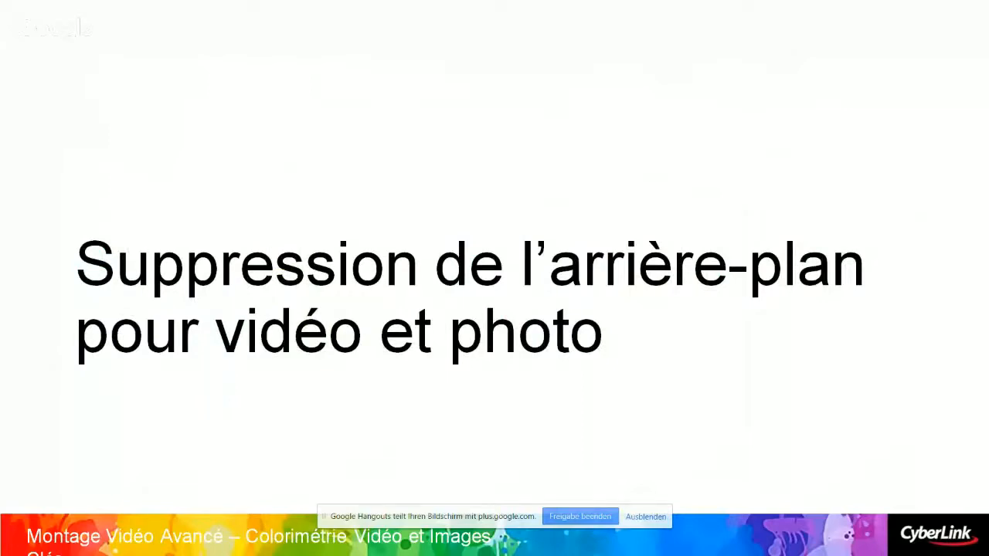
key("Right")
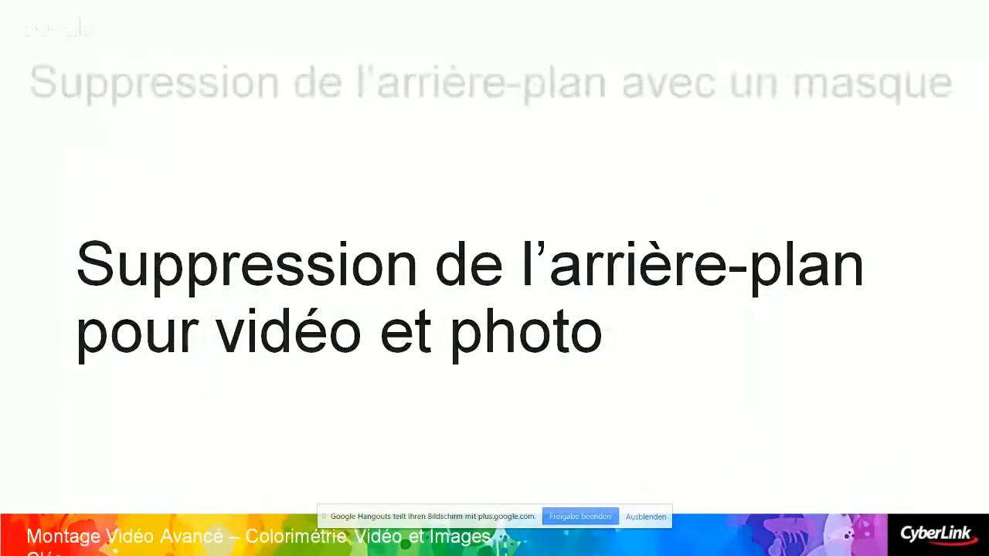
key("Right")
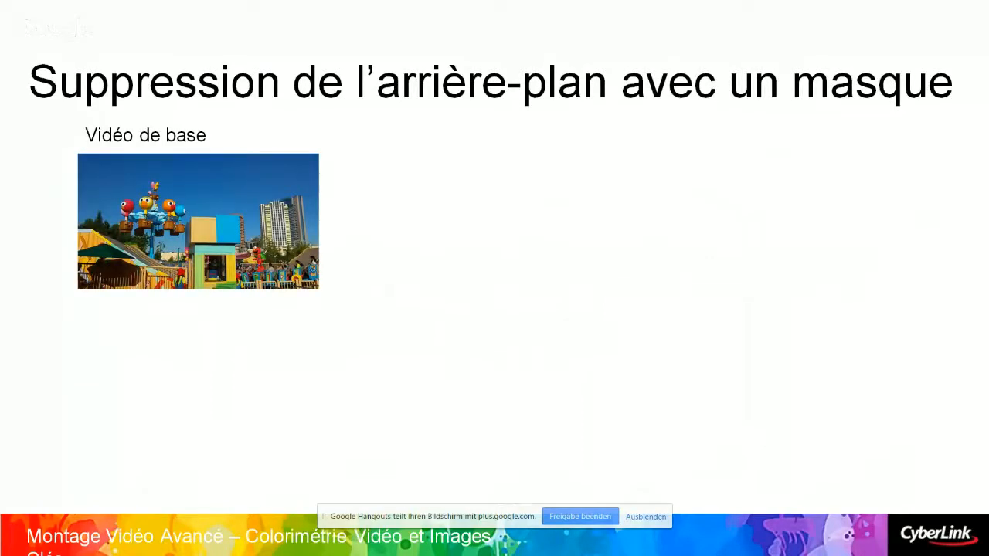
key("Right")
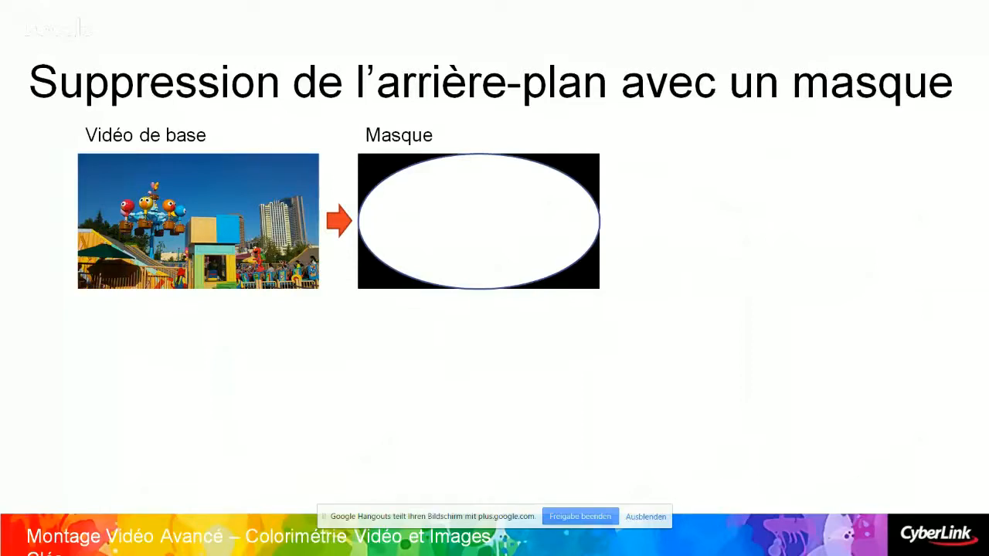
key("Right")
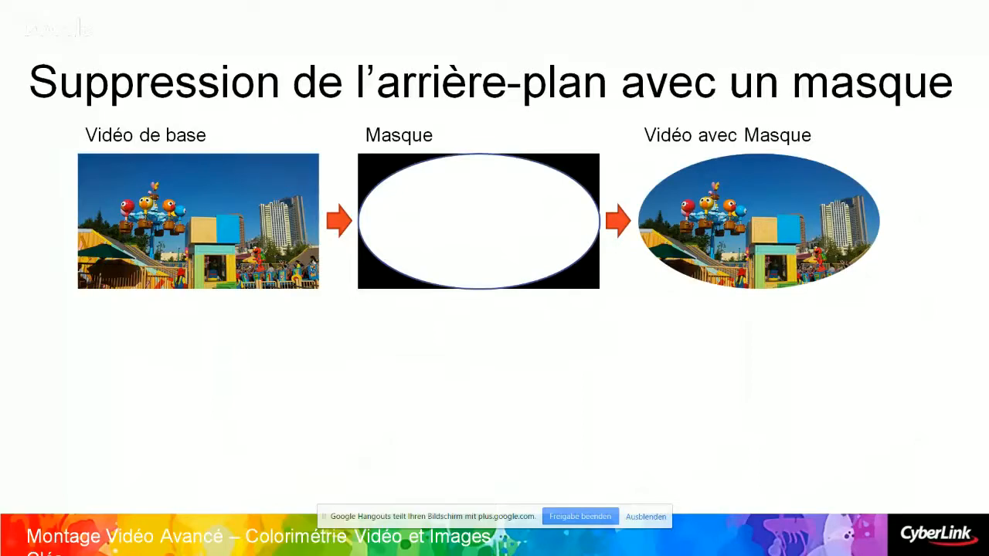
Switch to the browser, play the Annoying Orange Star Wars video full screen, then pause it and minimize the window
key("alt+Tab")
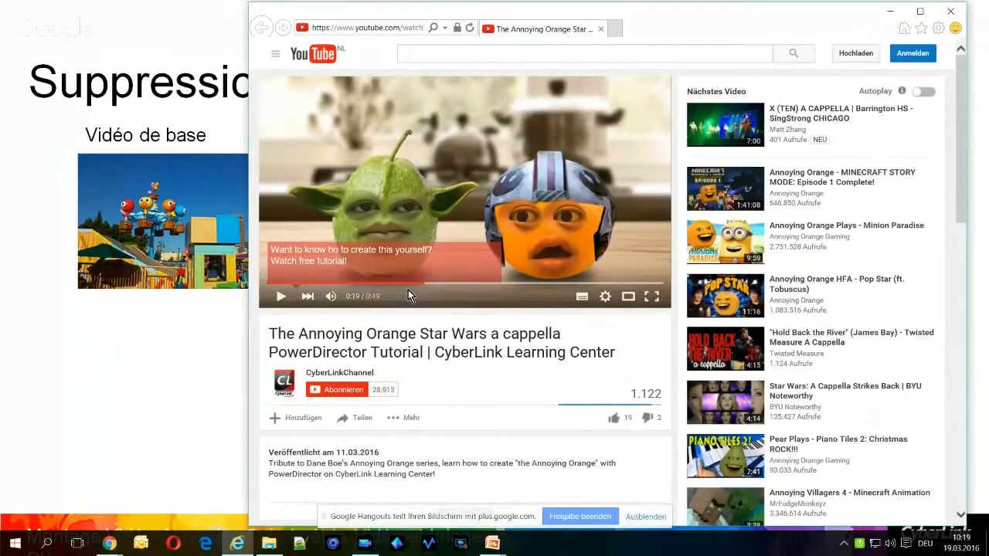
left_click(292, 284)
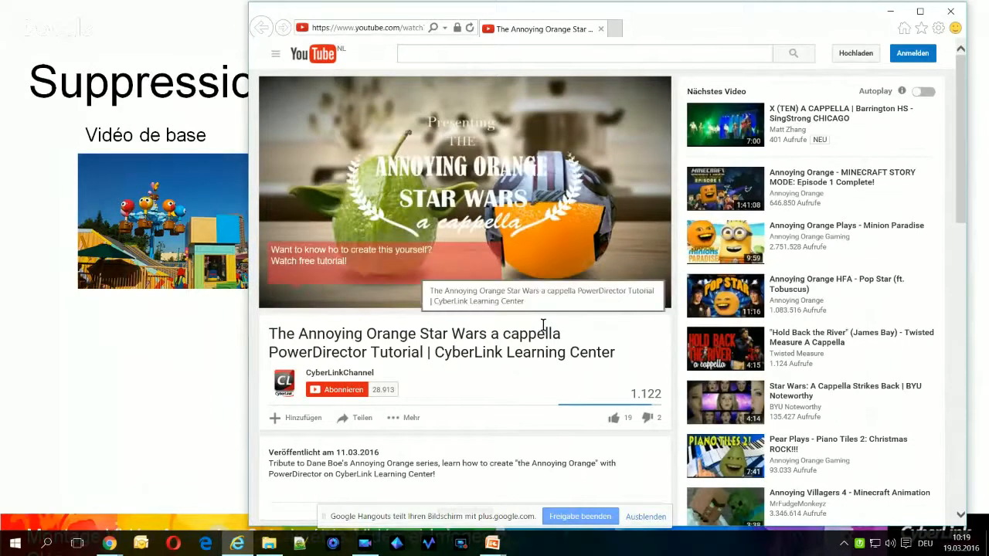
left_click(653, 299)
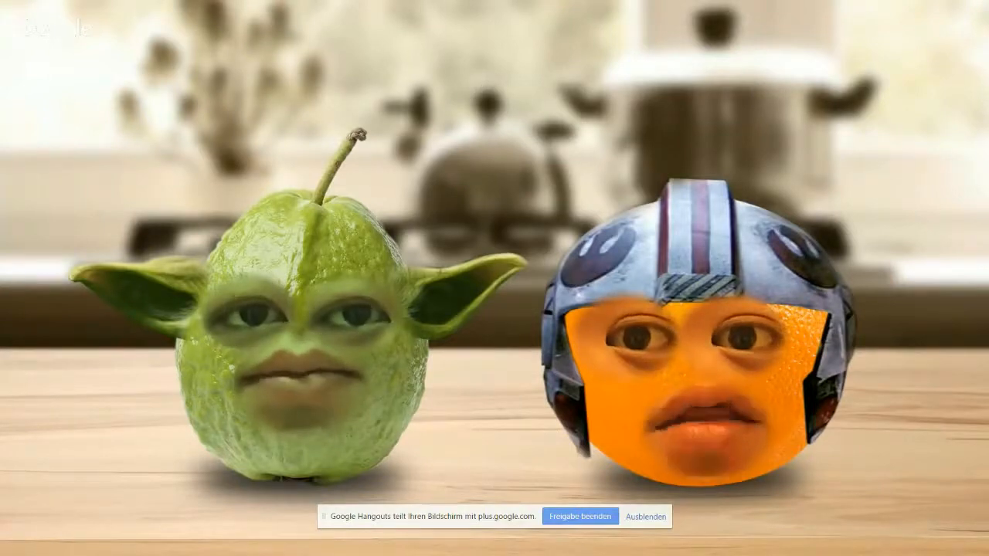
mouse_move(942, 360)
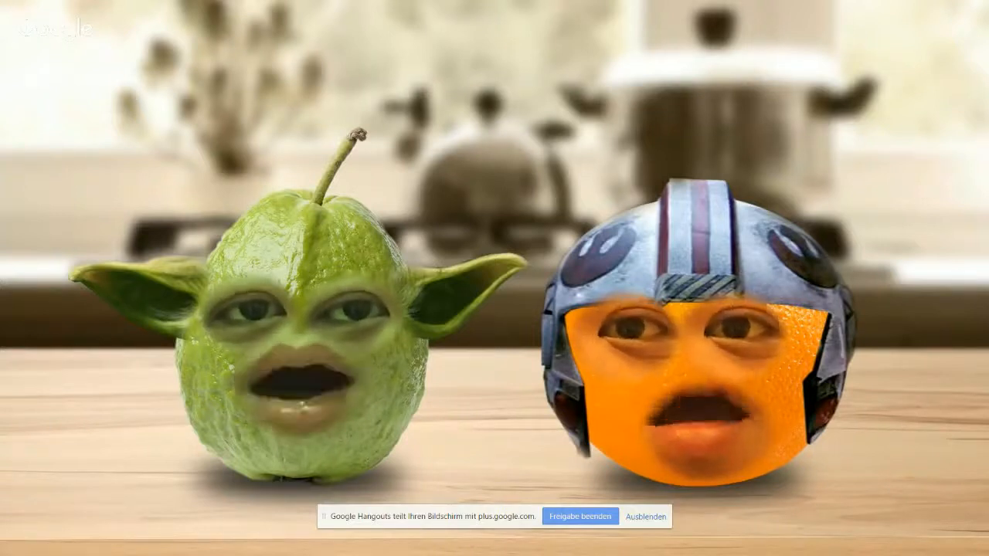
key("Escape")
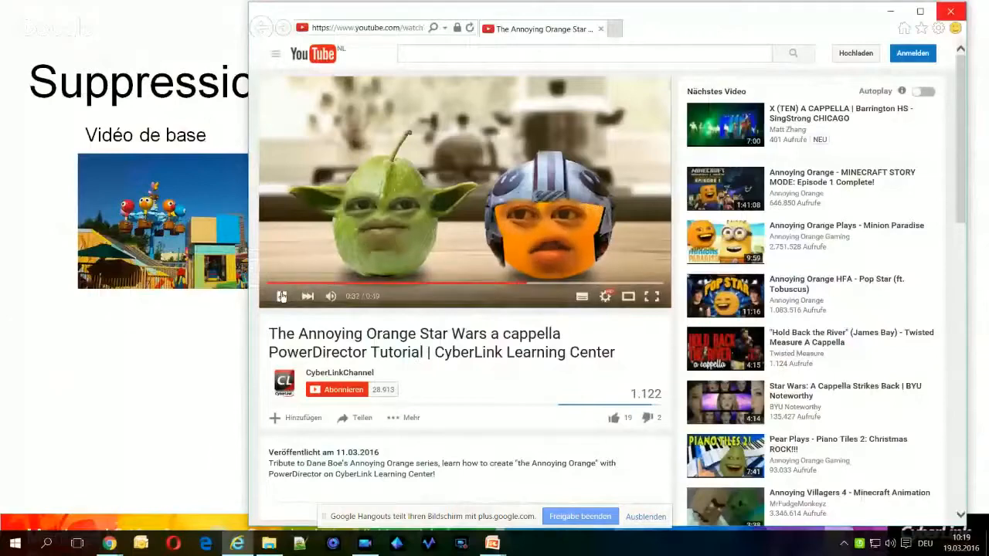
left_click(282, 296)
left_click(888, 13)
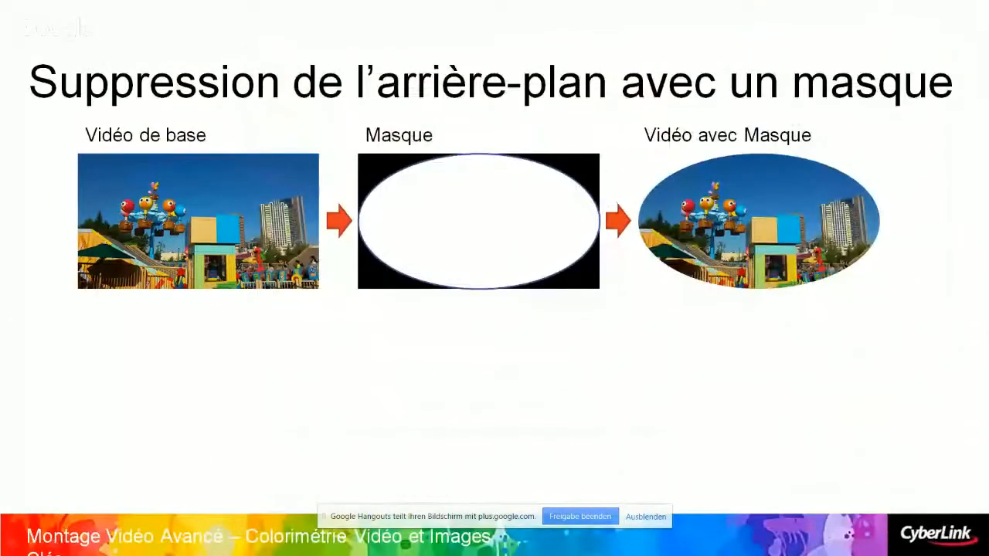
Return to PowerDirector and close the Hwashan_park clip's keyframe settings
key("alt+Tab")
key("alt+Tab")
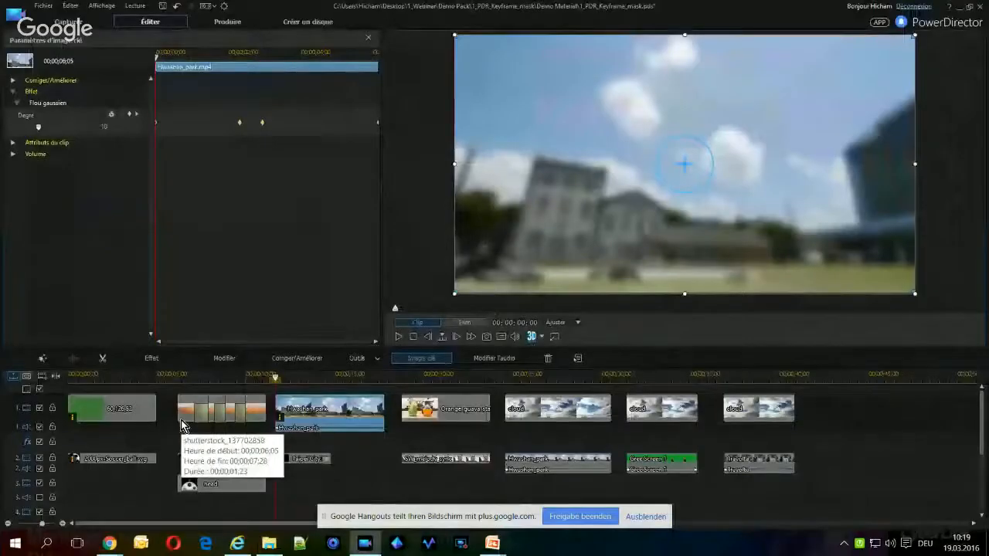
left_click(366, 36)
Go to the Orange_guava_starwars clip on track 1, clear the effects search and show the media library
left_click(428, 407)
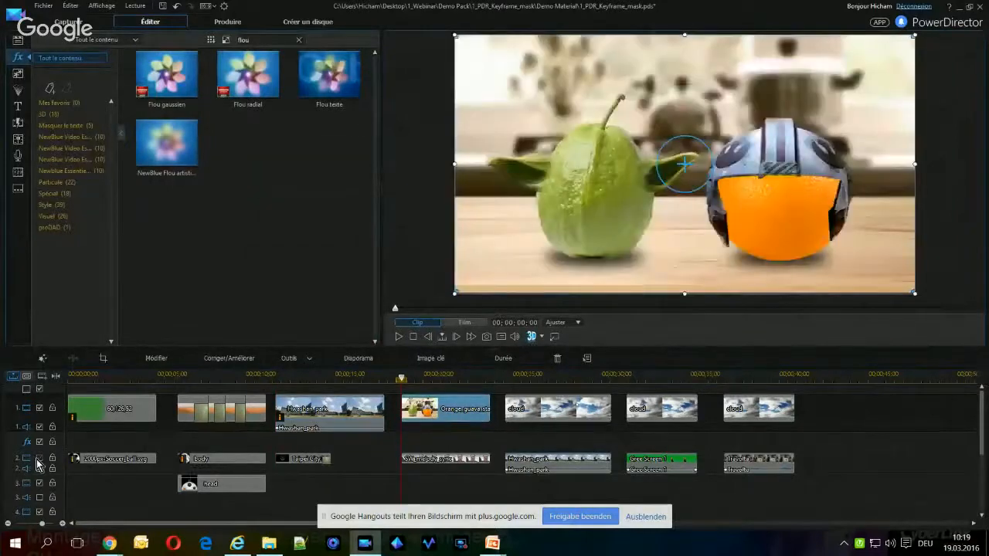
left_click(299, 39)
left_click(19, 41)
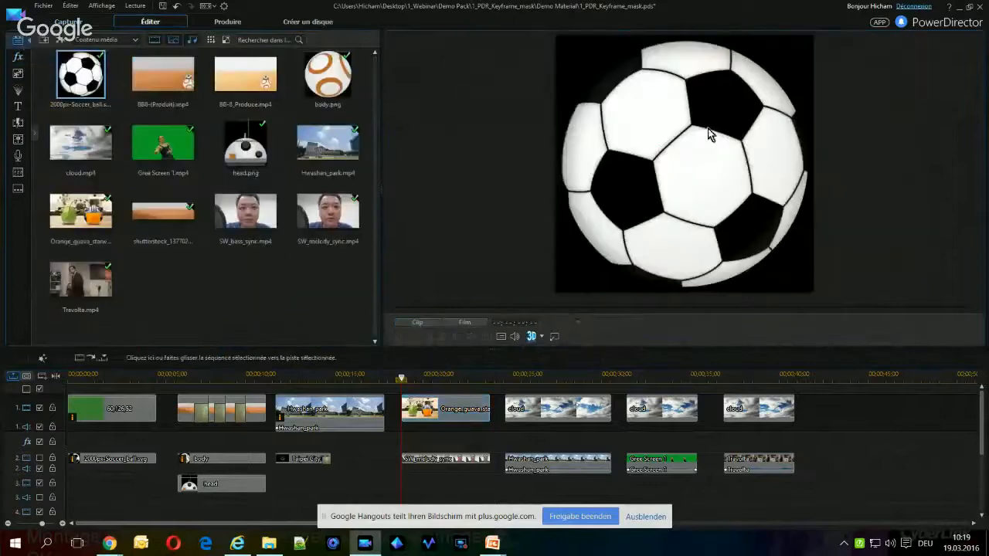
Select the Orange_guava_starwars clip and toggle track 2's visibility to compare the preview with and without the SW_melody_sync clip
left_click(465, 414)
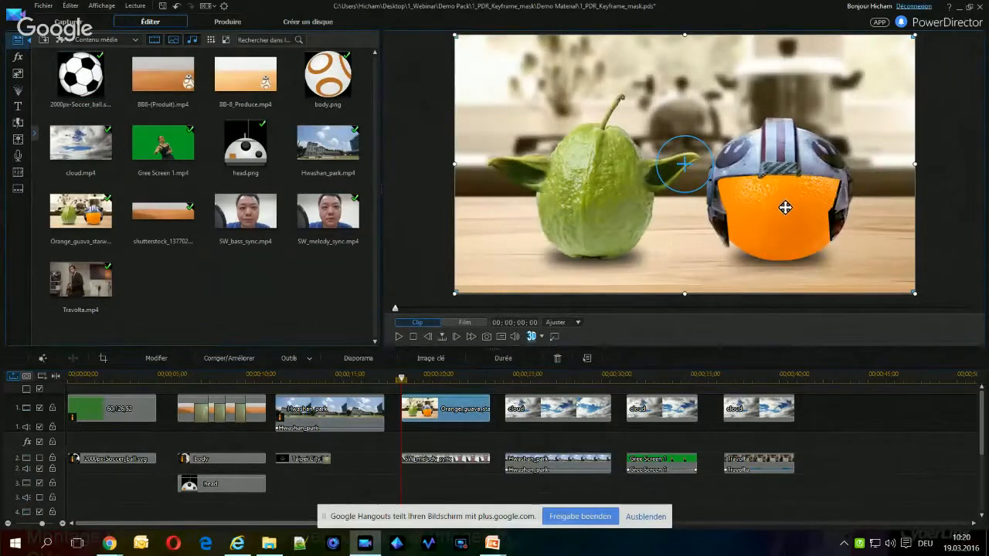
left_click(39, 459)
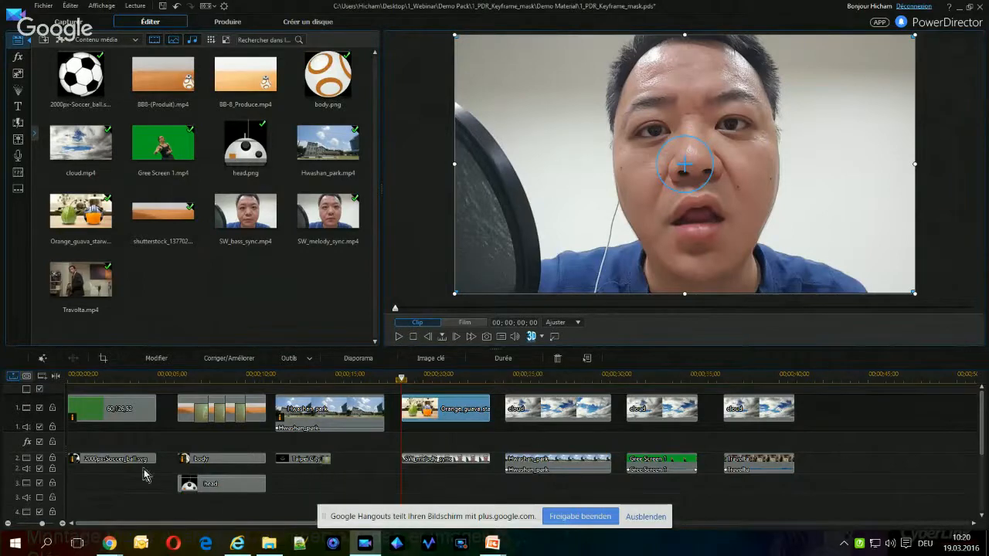
left_click(40, 460)
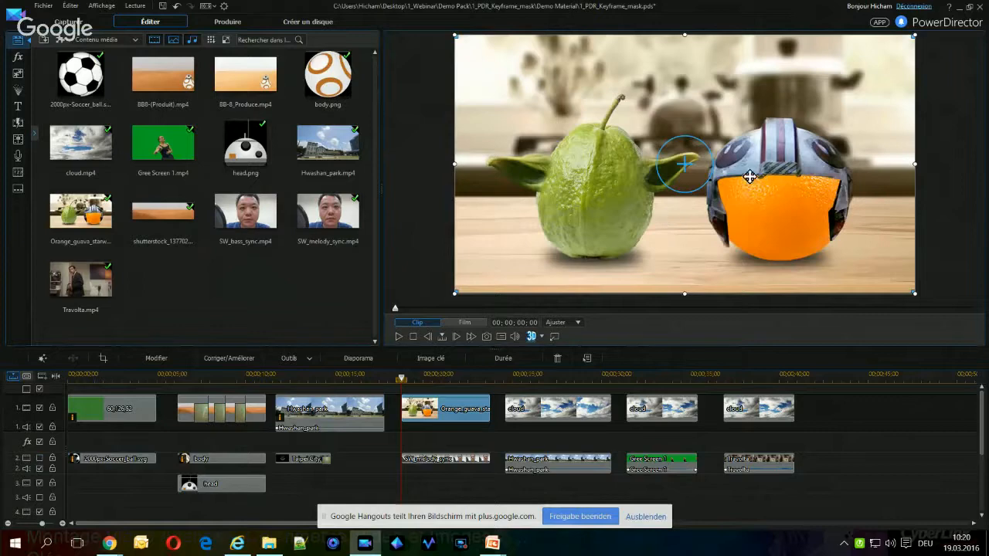
left_click(40, 460)
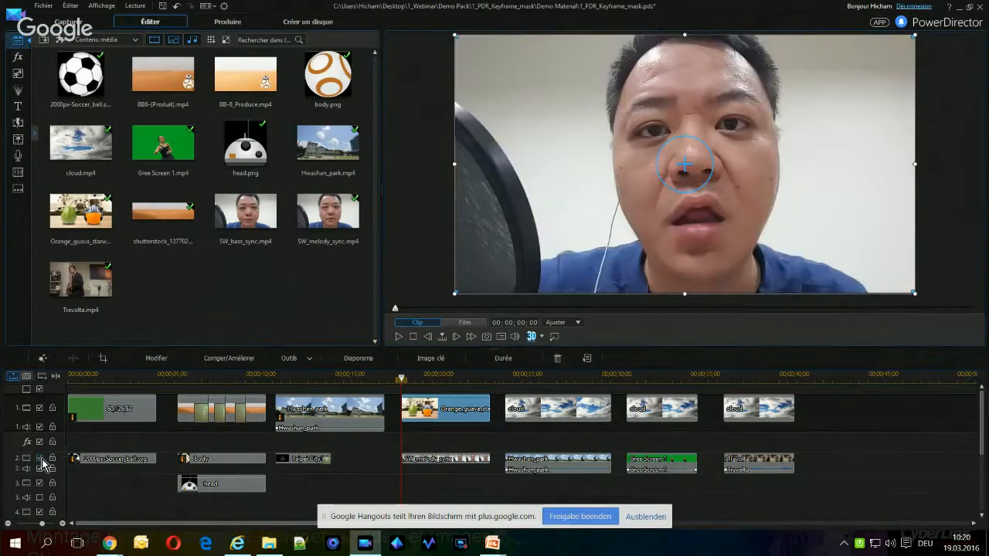
Open the SW_melody_sync clip on track 2 in the PiP Designer and apply the soft-edged white oval mask
left_click(459, 461)
double_click(454, 461)
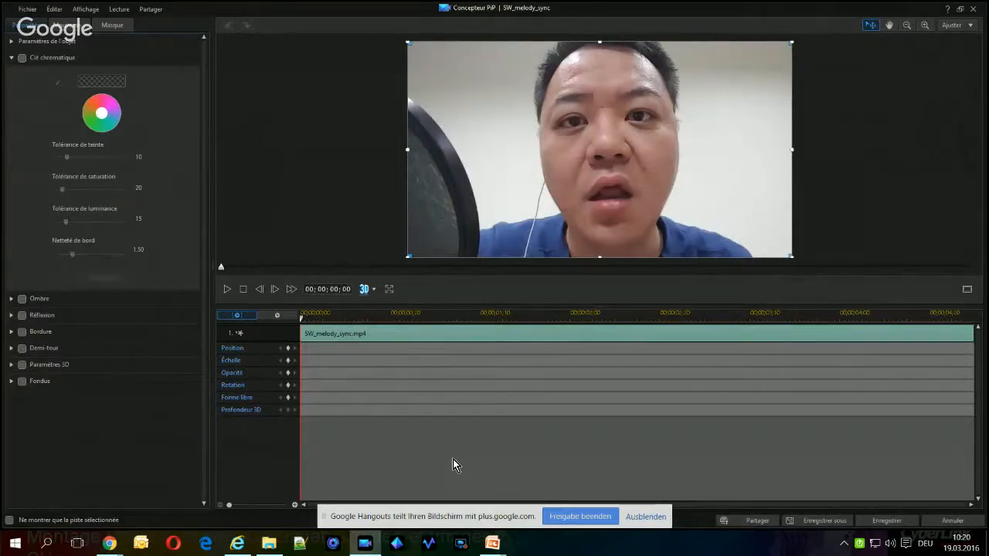
left_click(114, 26)
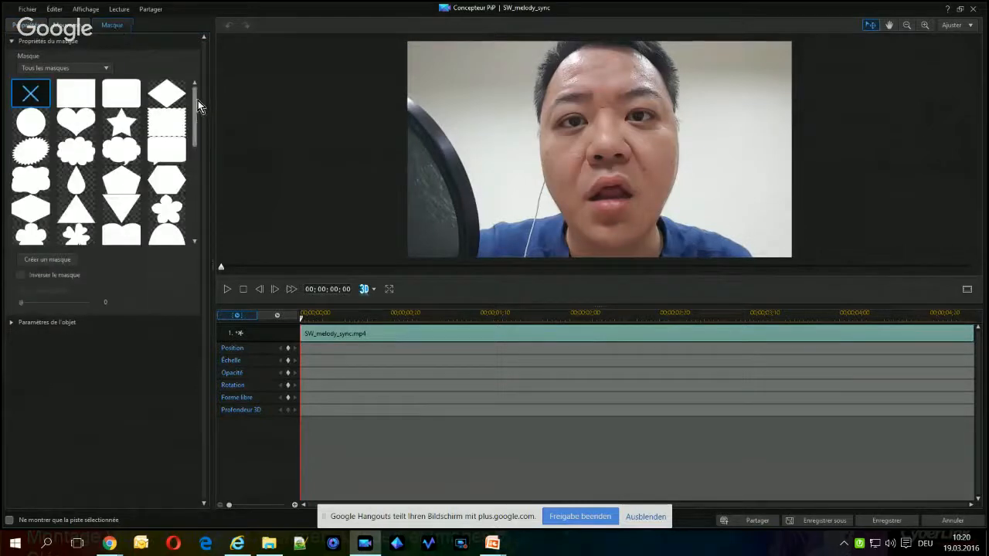
left_click_drag(198, 100, 194, 217)
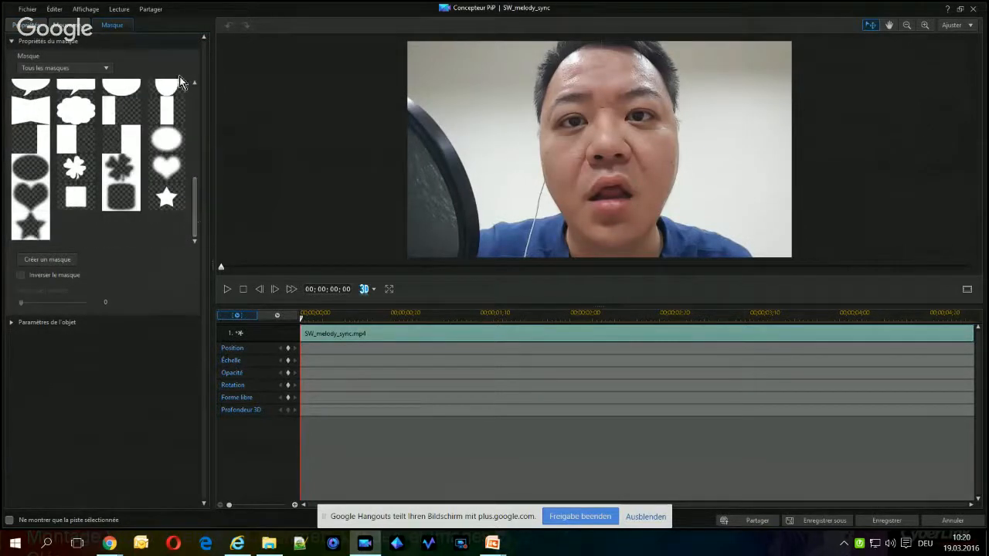
left_click(165, 140)
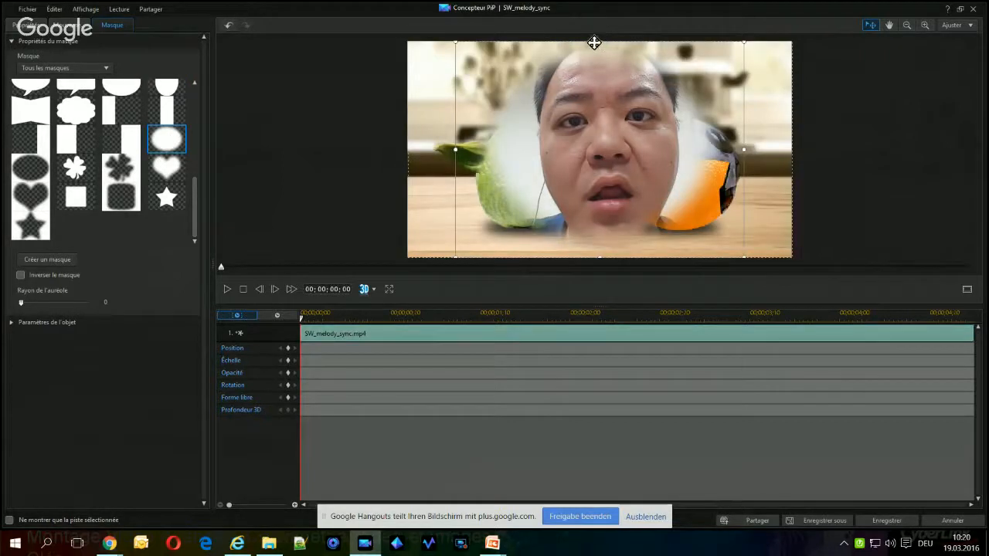
Shrink the oval mask around the face's right-hand eye, save it, and move the masked eye onto the orange's upper right
left_click_drag(601, 41, 639, 114)
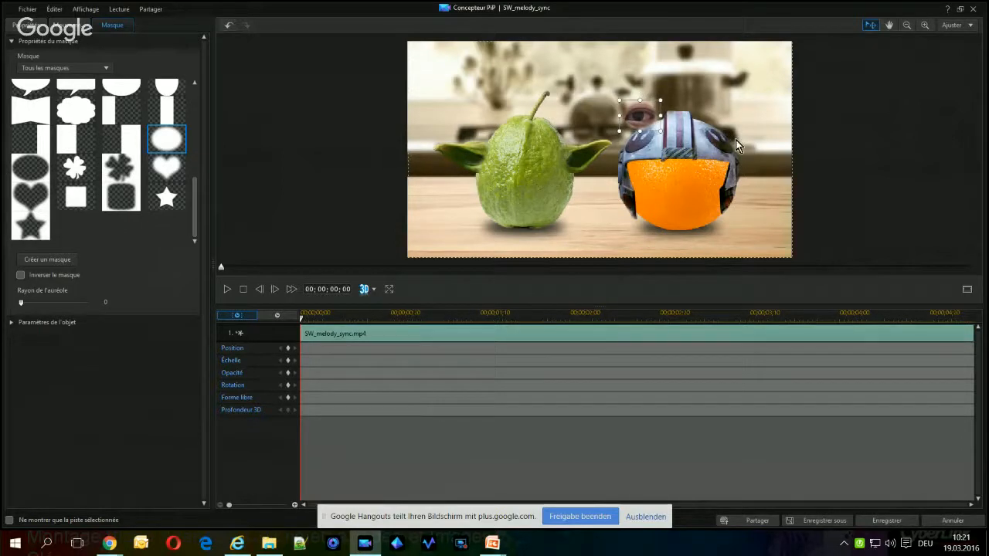
left_click(887, 521)
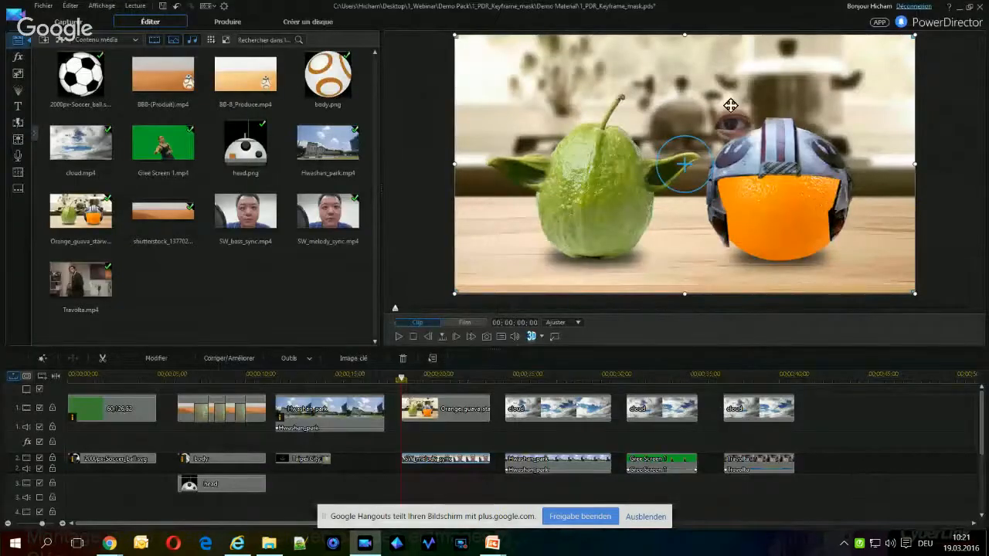
left_click_drag(735, 121, 816, 198)
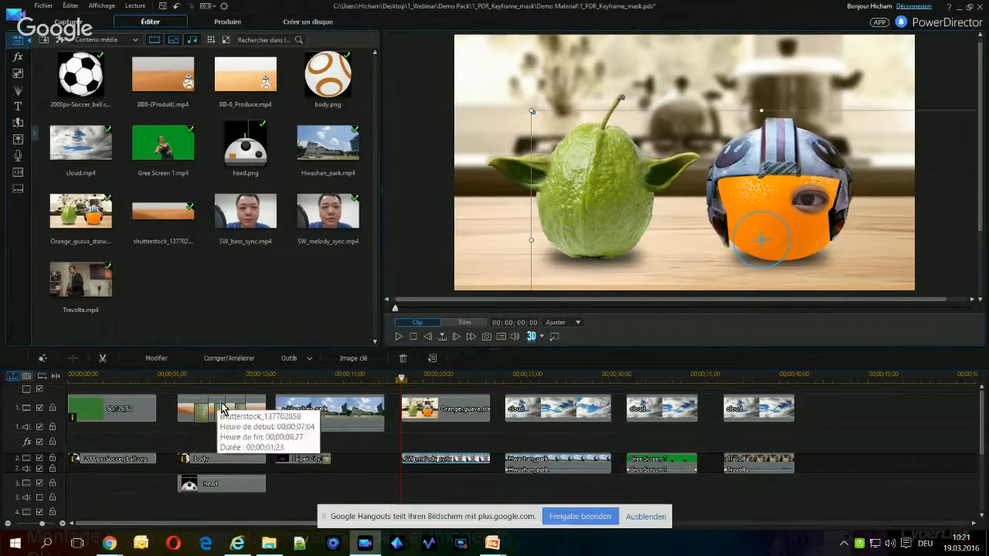
Enable white balance on the eye clip, set its tint to 85 and raise the colour temperature toward the yellow end
left_click(230, 360)
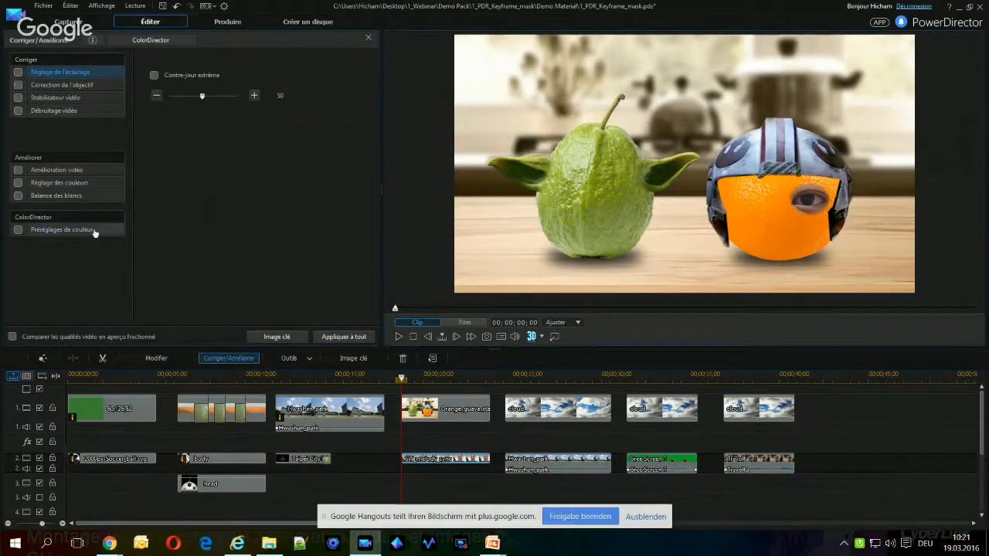
left_click(18, 196)
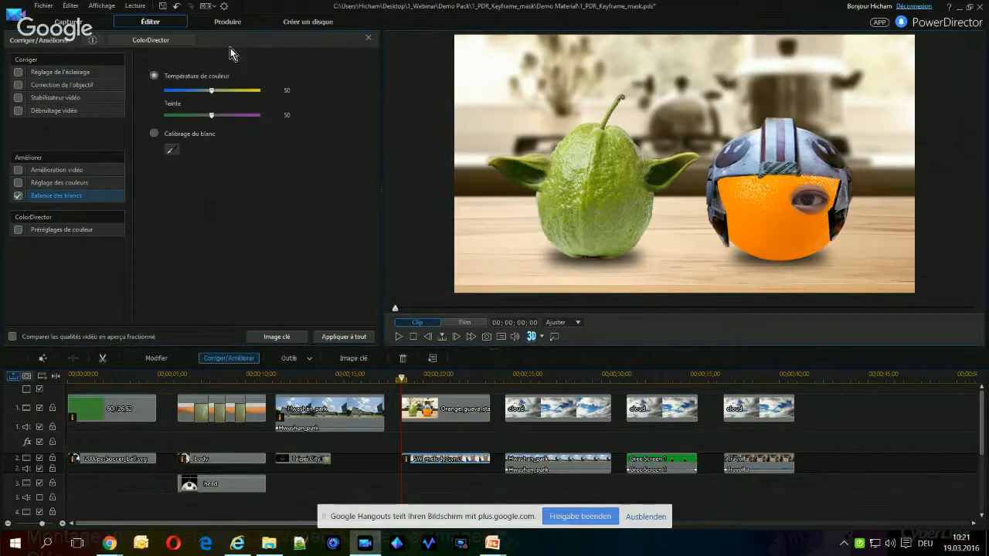
left_click_drag(212, 91, 230, 92)
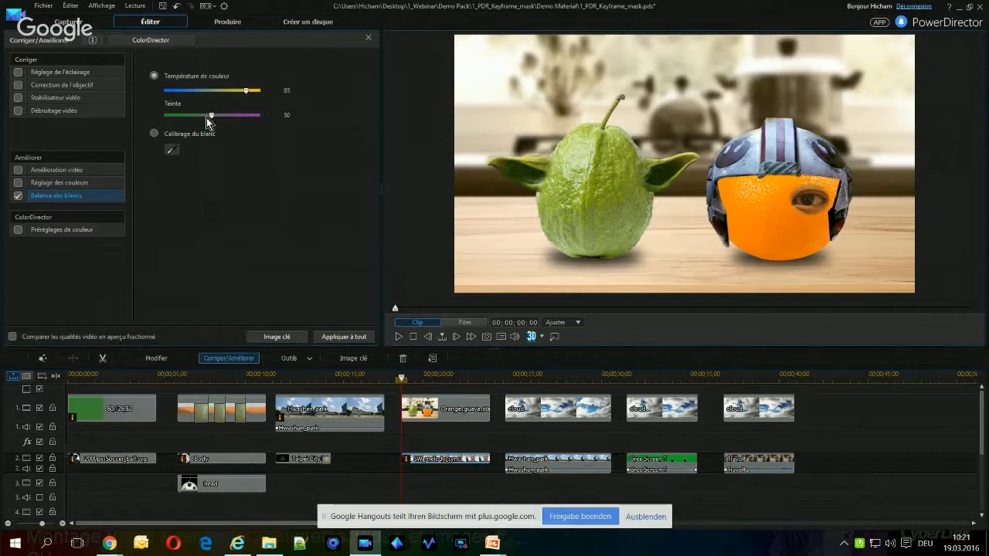
left_click_drag(214, 118, 249, 124)
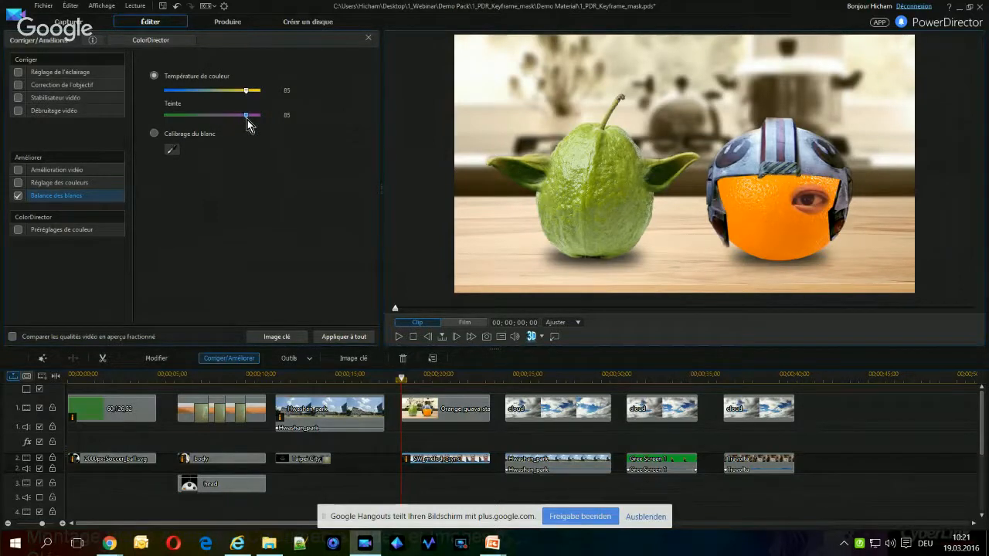
left_click_drag(247, 90, 256, 94)
Paste a copy of the eye clip onto track 3 at the same start time and align its frame with the full picture
left_click(434, 477)
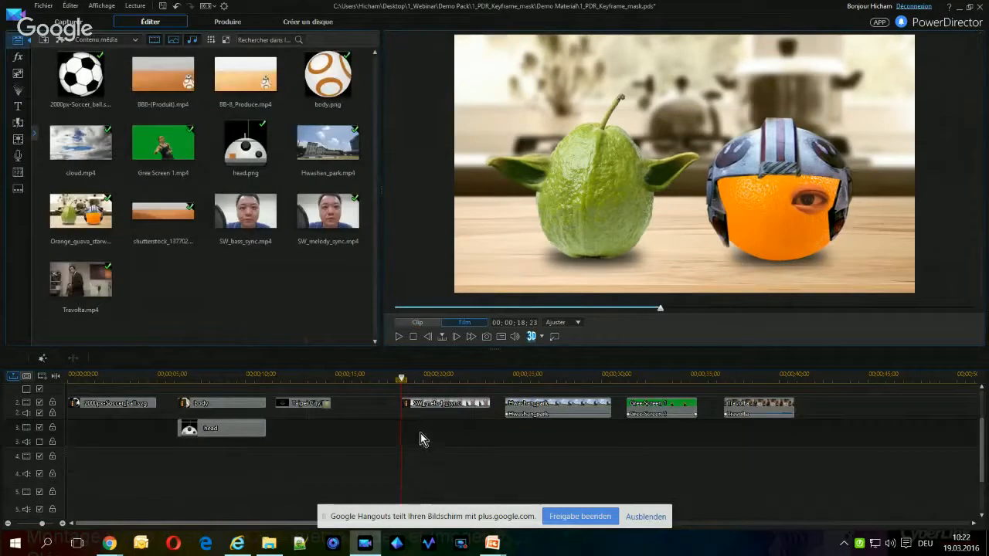
key("ctrl+v")
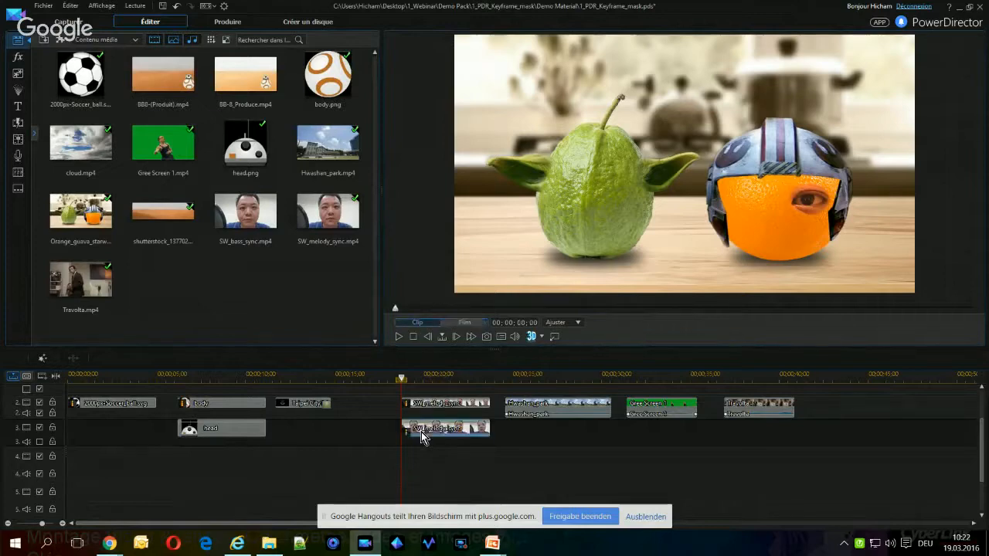
left_click(421, 432)
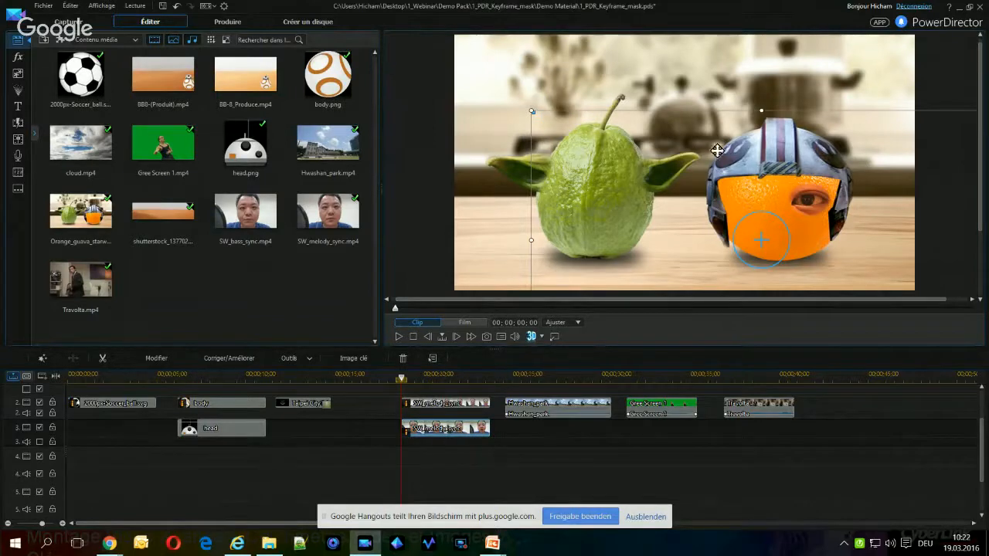
left_click_drag(766, 235, 693, 154)
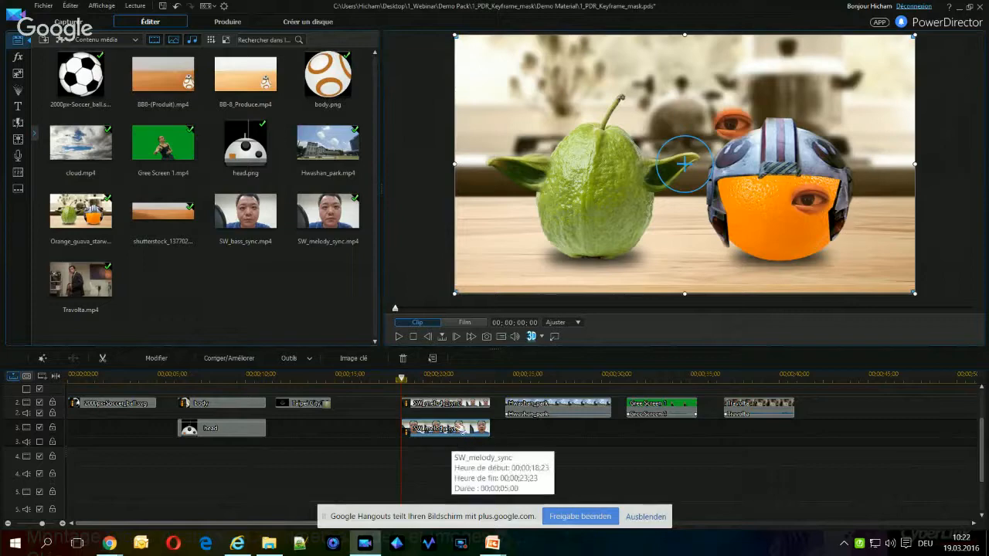
Shift the track 3 copy's mask to the other eye, save it, and place that eye level with the first on the orange
double_click(455, 429)
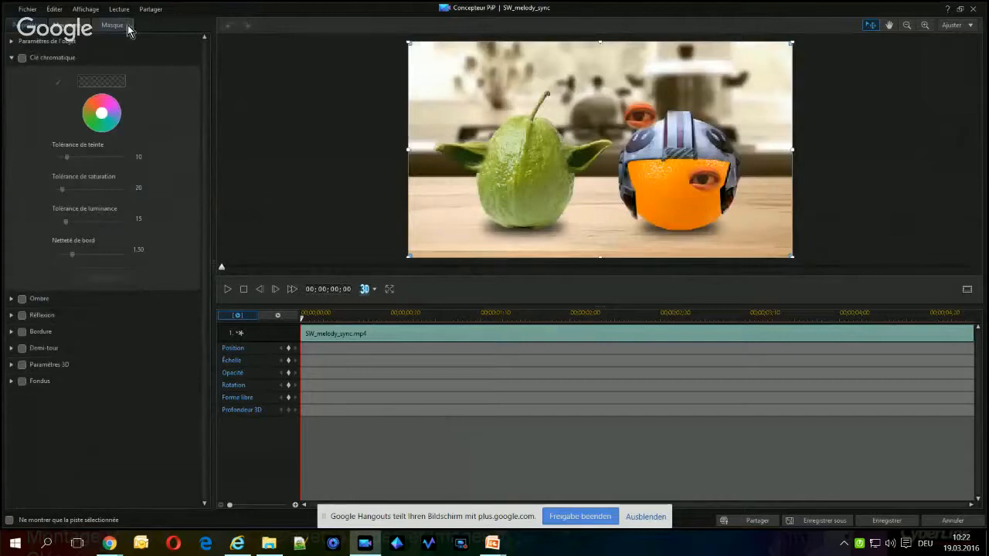
left_click(115, 32)
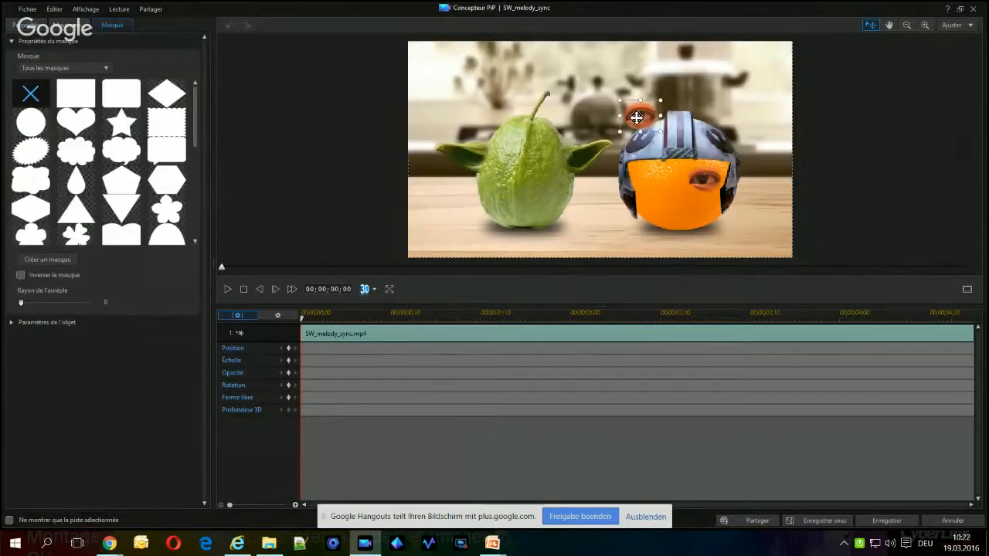
left_click_drag(636, 117, 571, 124)
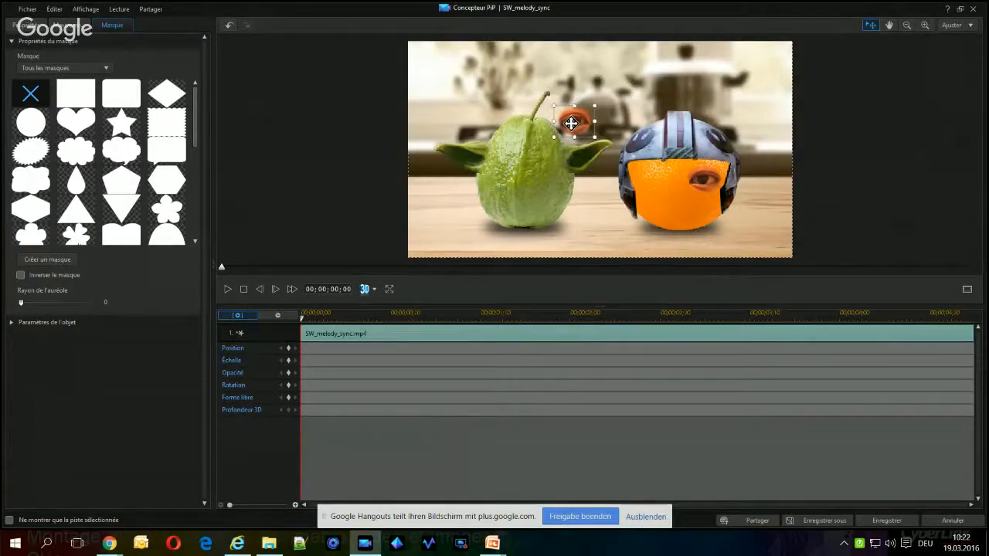
left_click(886, 522)
left_click(887, 522)
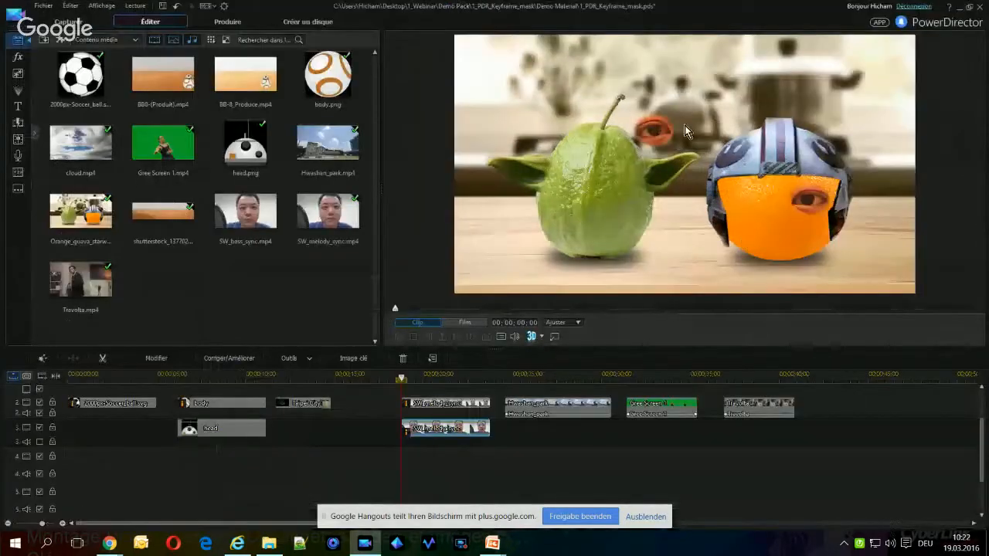
left_click_drag(653, 128, 754, 196)
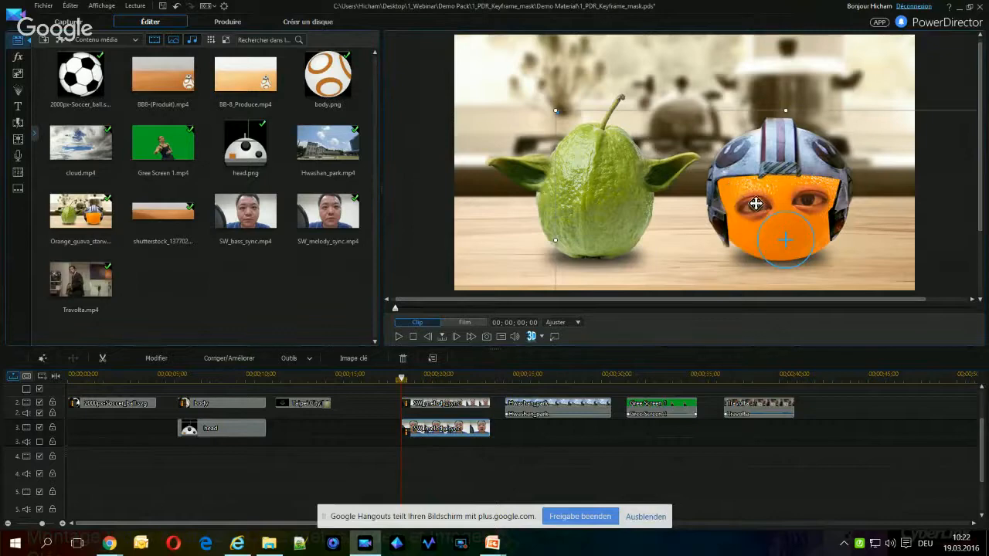
left_click_drag(755, 208, 755, 201)
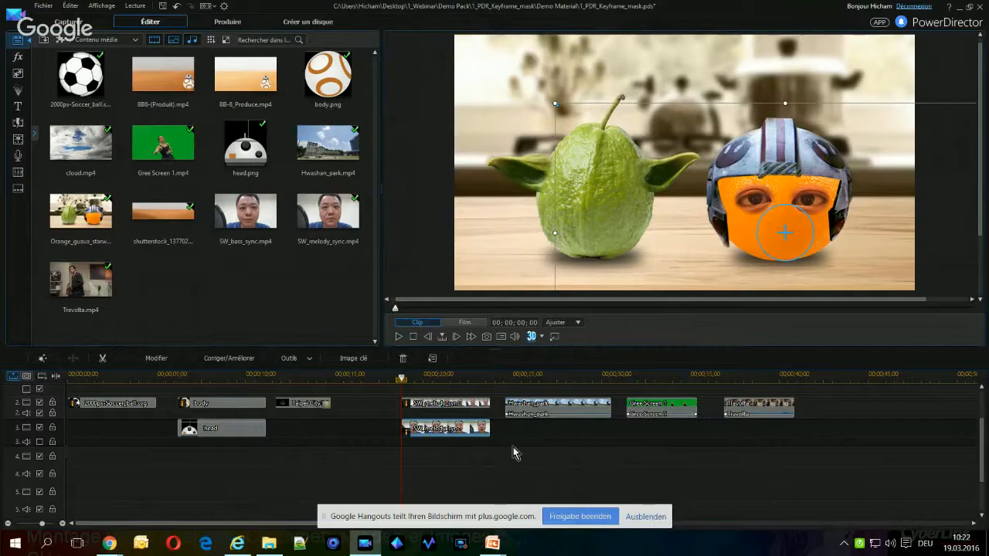
Paste another SW_melody_sync copy onto track 4 below the eye clips and align its frame with the full picture
left_click(436, 463)
key("ctrl+v")
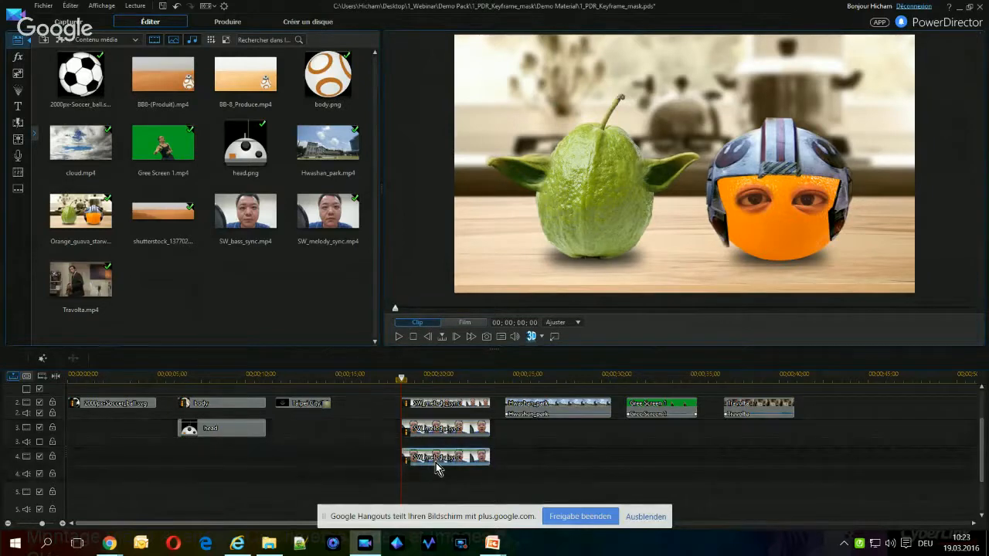
left_click(436, 463)
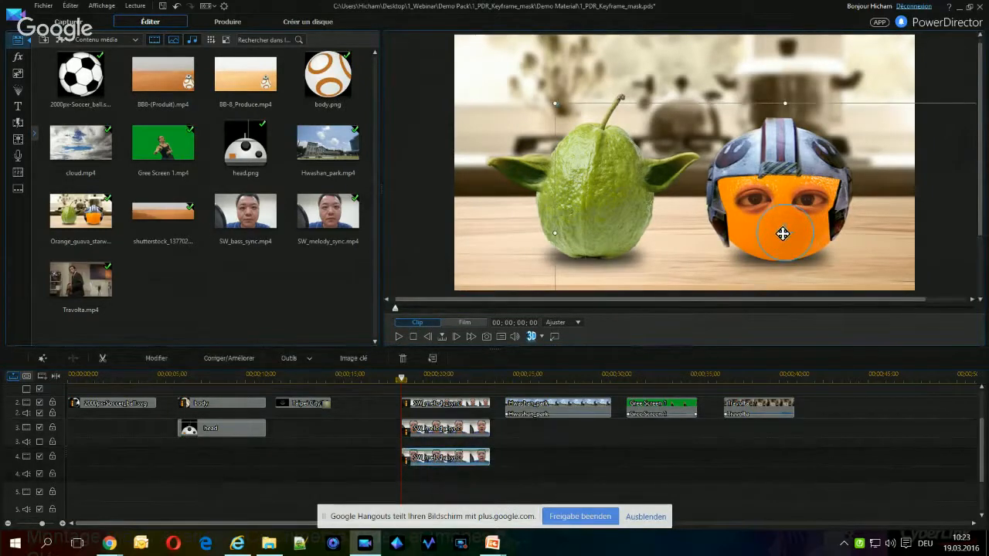
left_click_drag(782, 233, 690, 170)
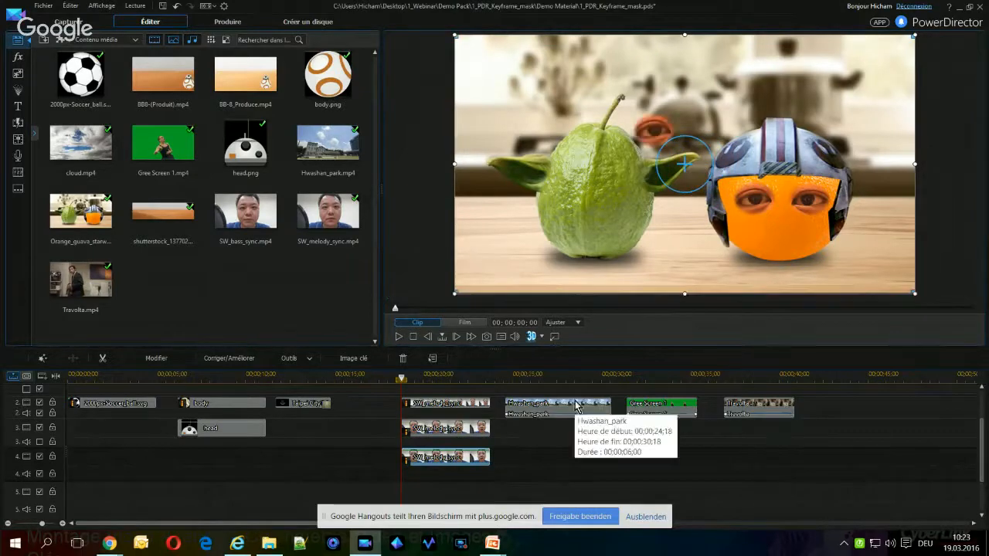
Move the track 4 copy's mask down to the mouth, enlarge it to cover the lips, and save it
double_click(477, 460)
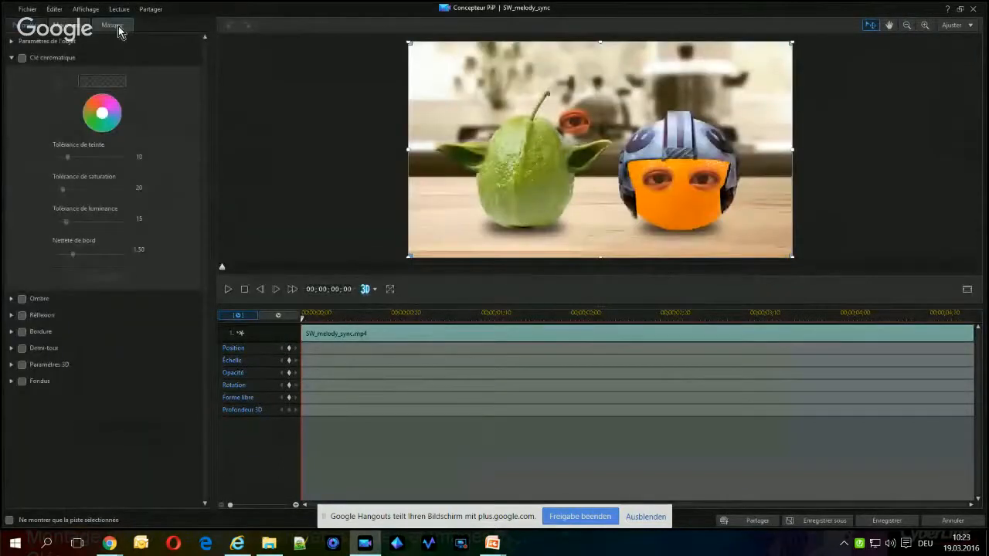
left_click(118, 31)
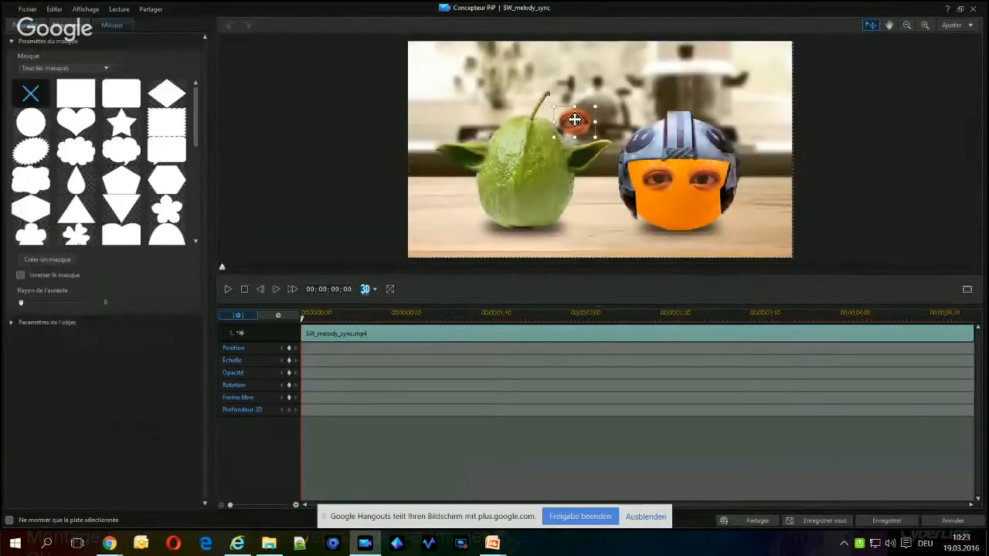
left_click_drag(573, 122, 573, 193)
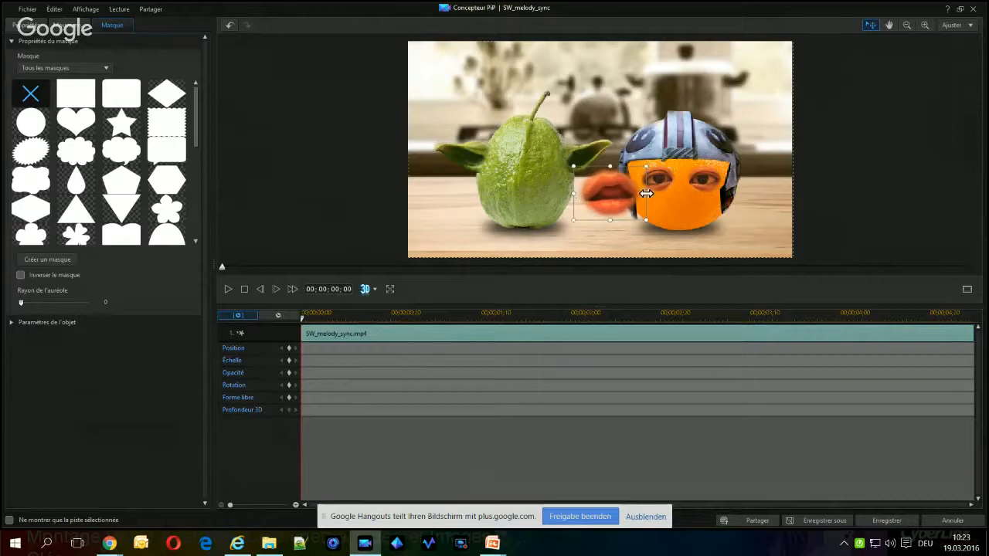
left_click_drag(652, 194, 662, 193)
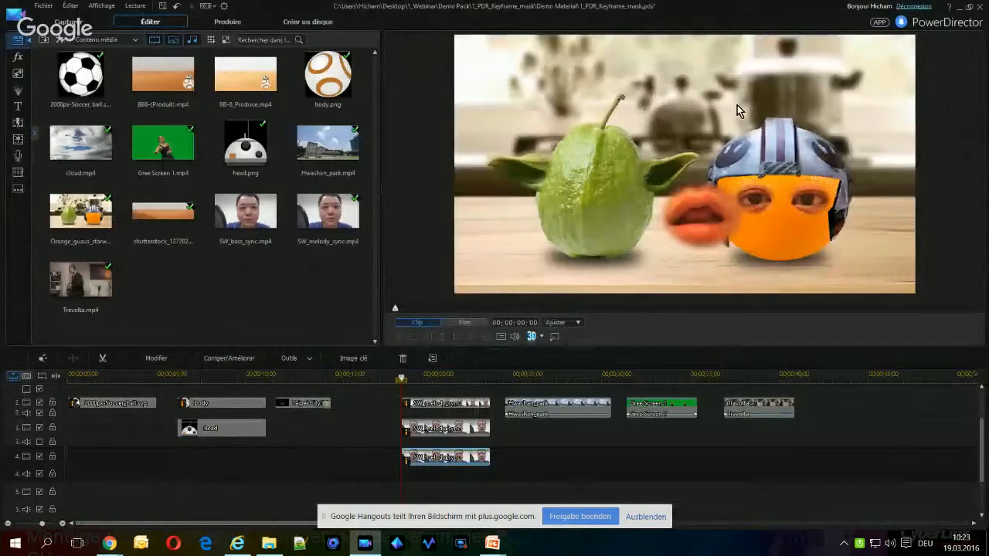
Scale down the masked mouth clip and position the mouth on the orange, centred below the two eyes
left_click(737, 110)
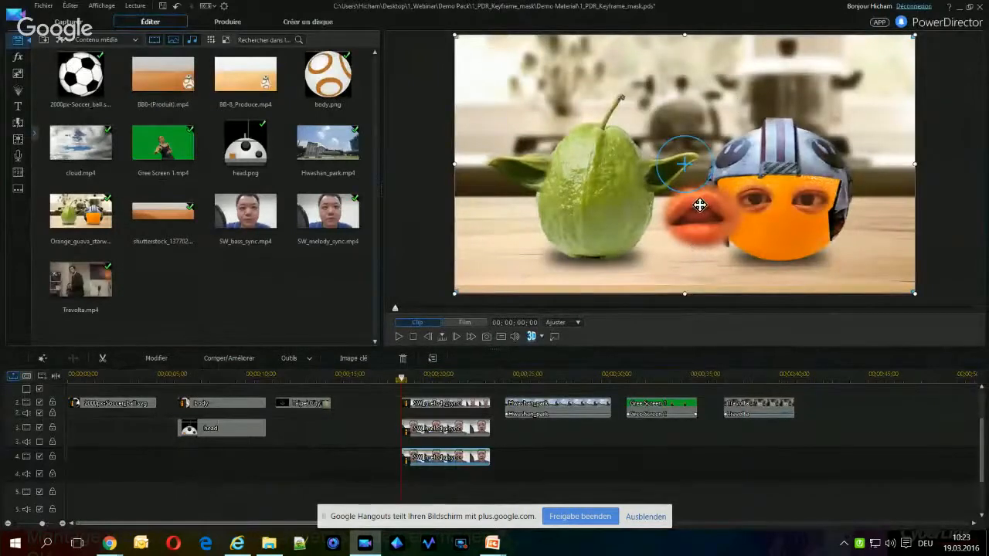
left_click_drag(699, 204, 779, 218)
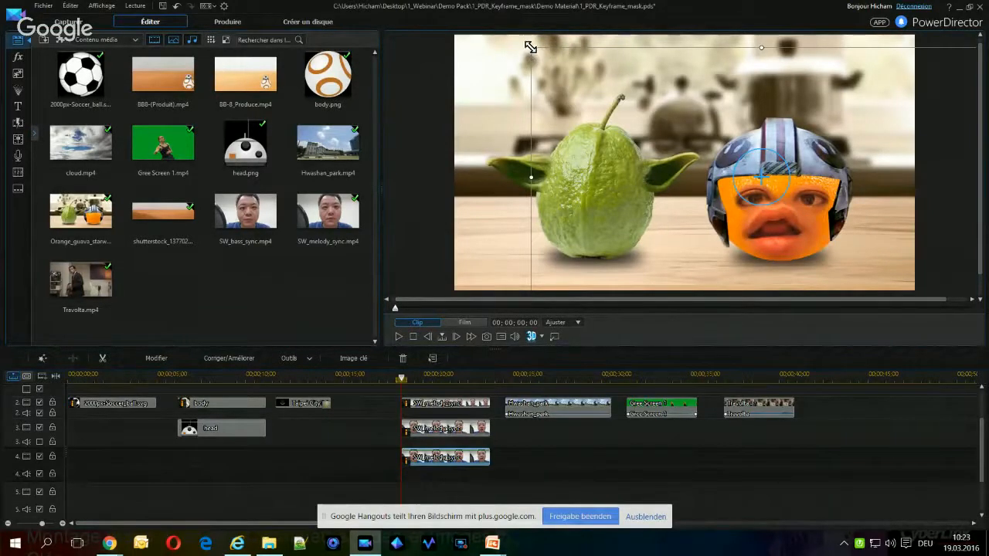
left_click_drag(530, 47, 702, 152)
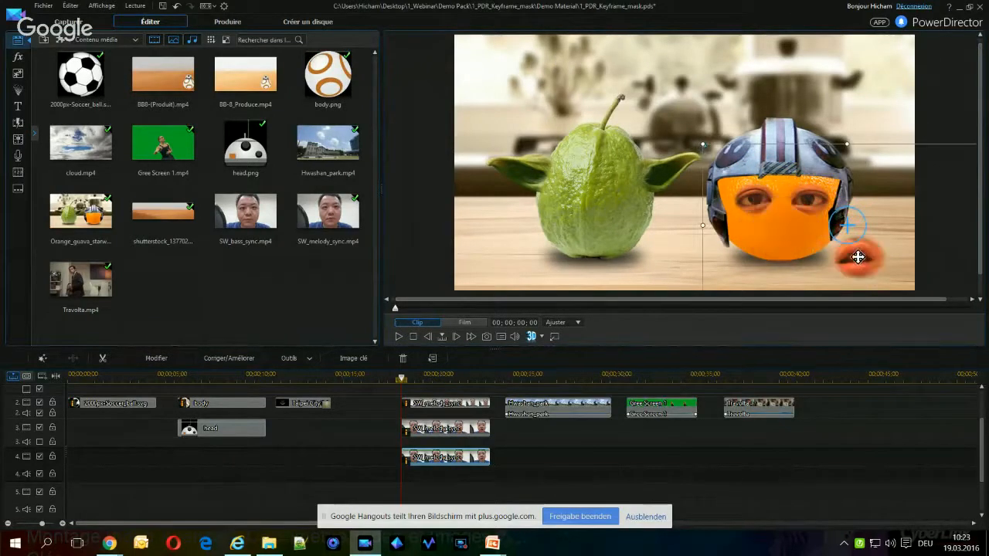
left_click_drag(855, 255, 777, 222)
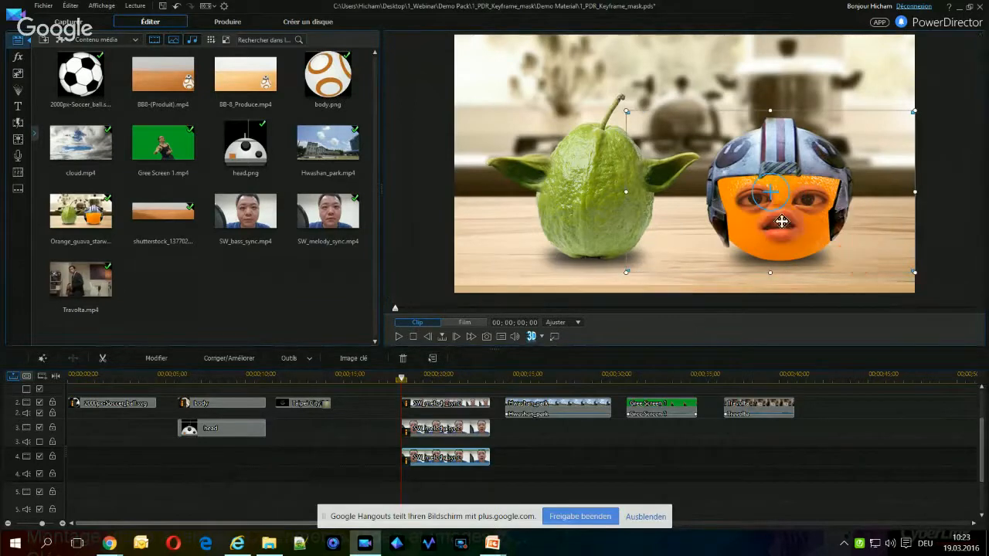
left_click_drag(792, 215, 793, 225)
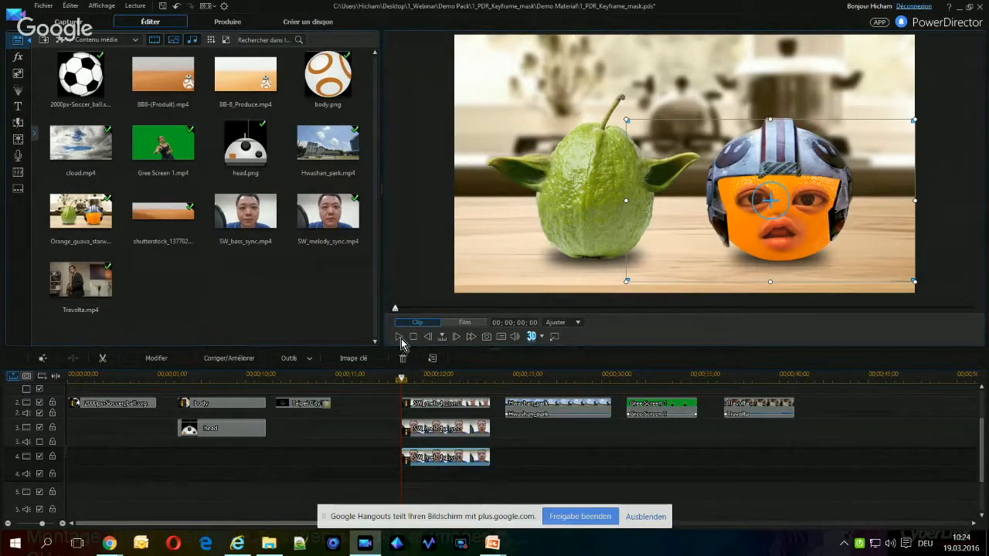
Play the talking orange scene, return to the SW_melody_sync clip on track 2, and switch to the PowerPoint slide show
left_click(398, 337)
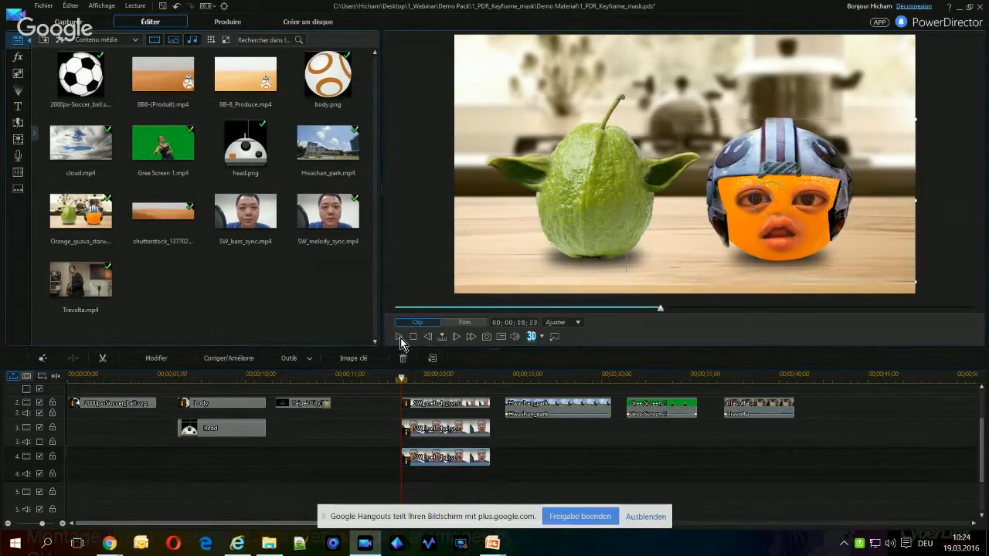
left_click(400, 338)
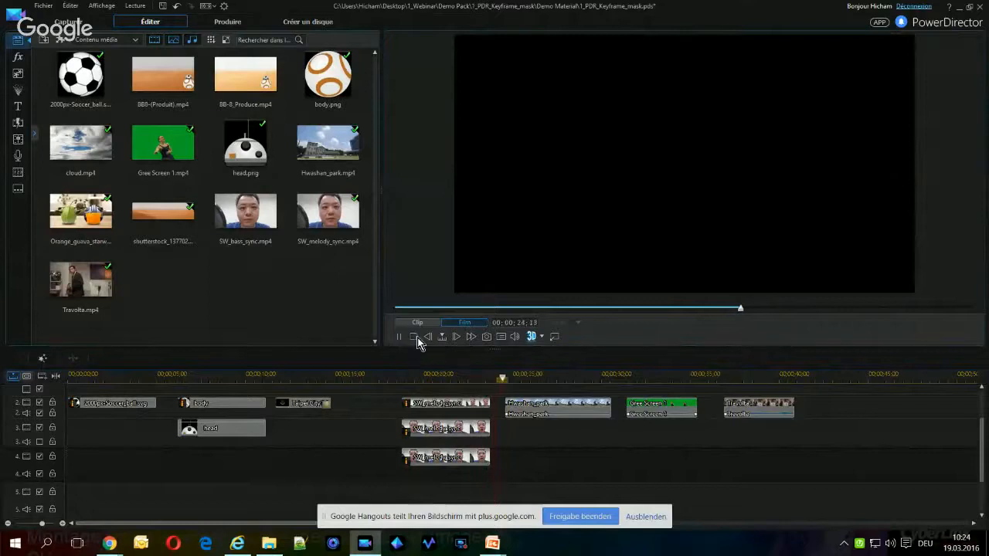
left_click(428, 403)
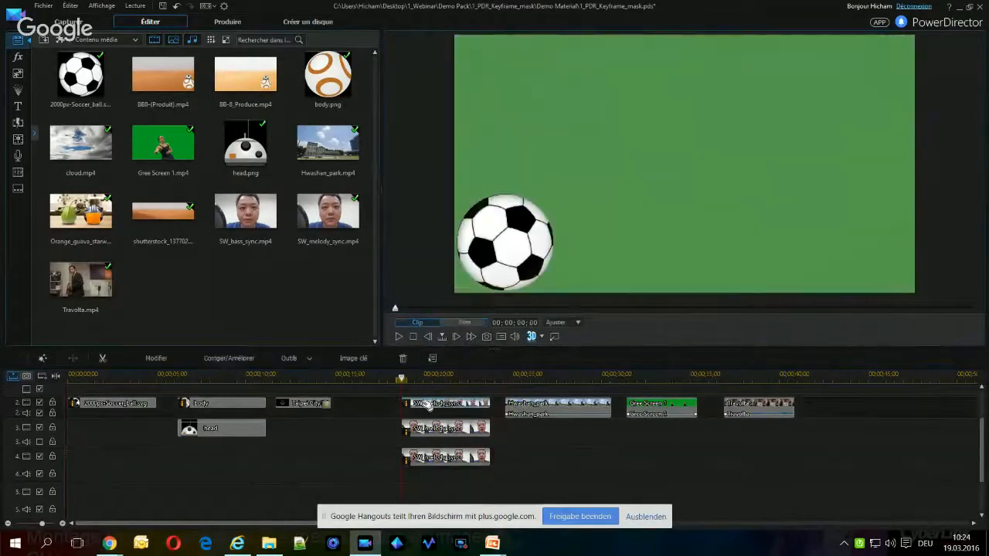
key("alt+Tab")
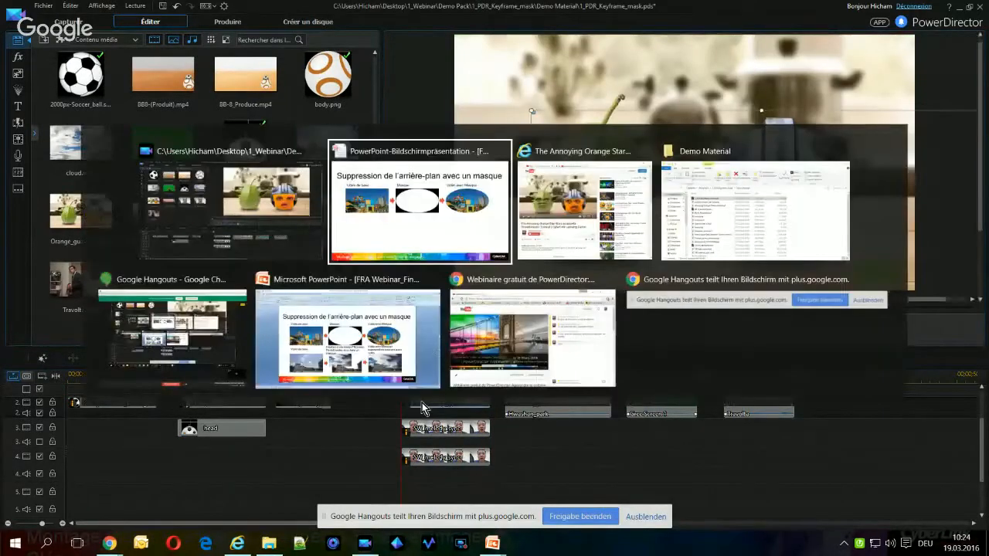
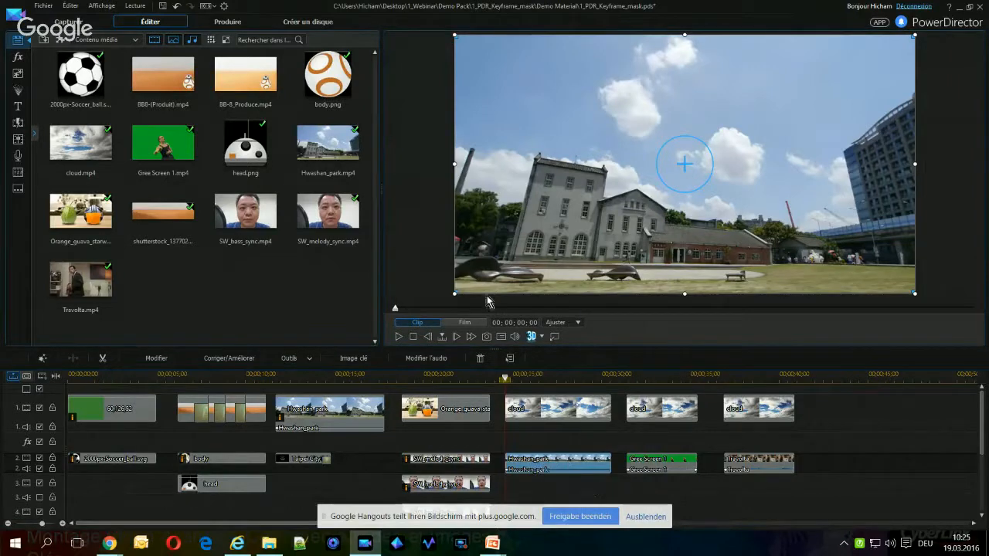
Capture a still of the Hwashan_park clip's first frame as SnapShot.jpg and place it on track 1 after the last cloud clip
left_click(487, 337)
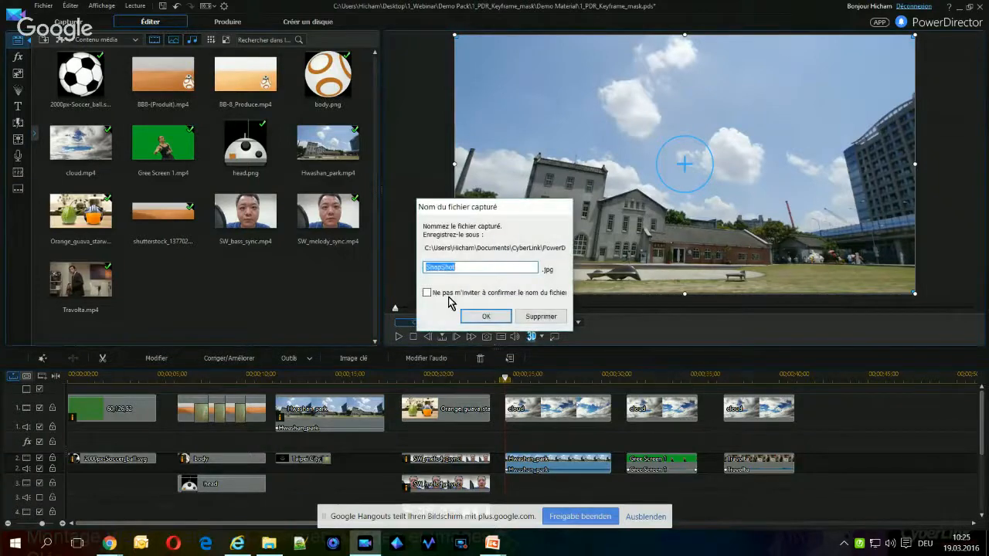
left_click(486, 315)
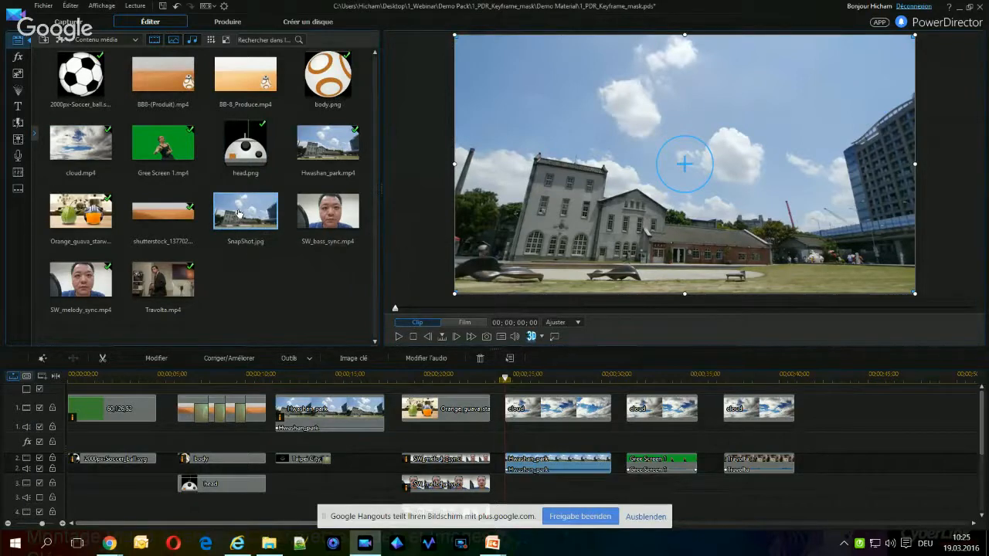
left_click_drag(236, 221, 843, 403)
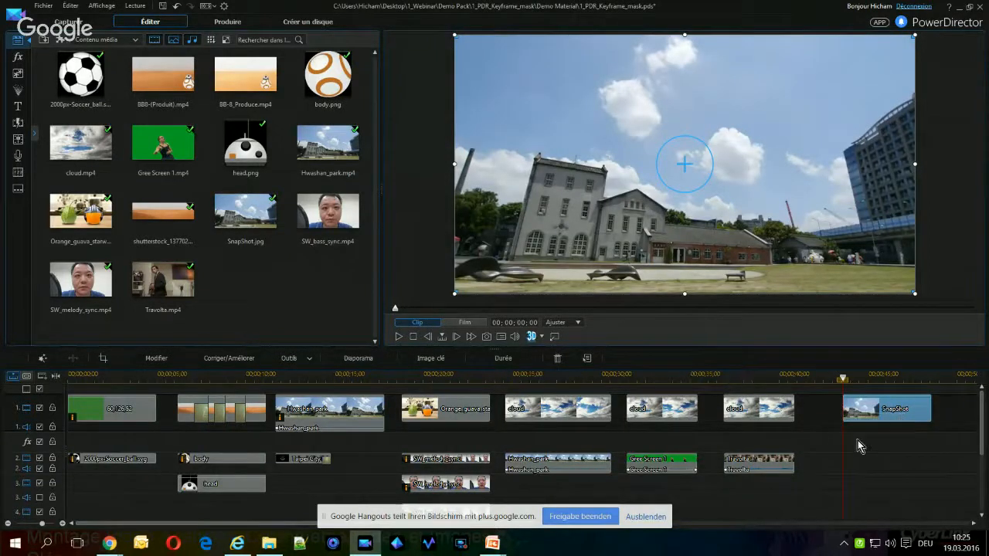
Send the SnapShot clip to PhotoDirector for editing and open its background removal tool
left_click(227, 358)
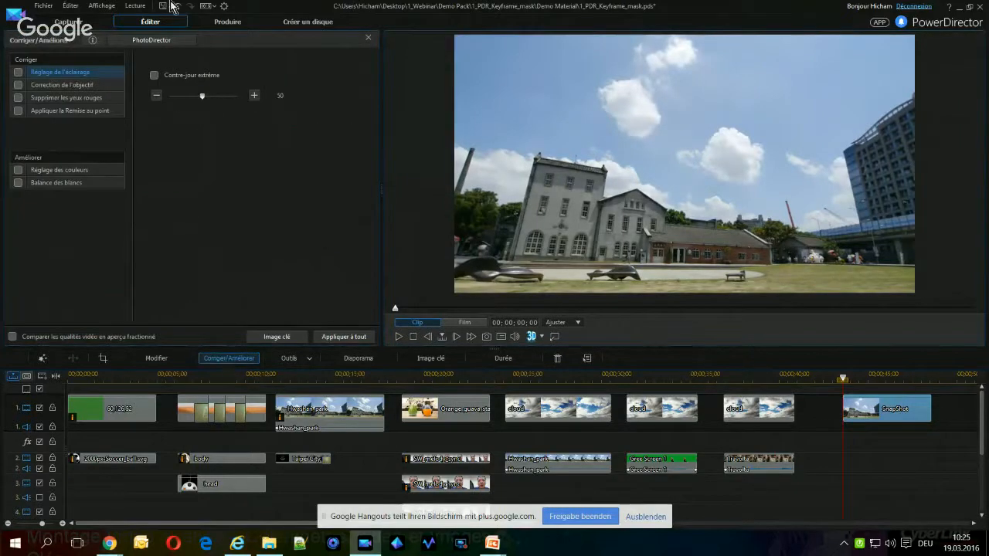
left_click(160, 42)
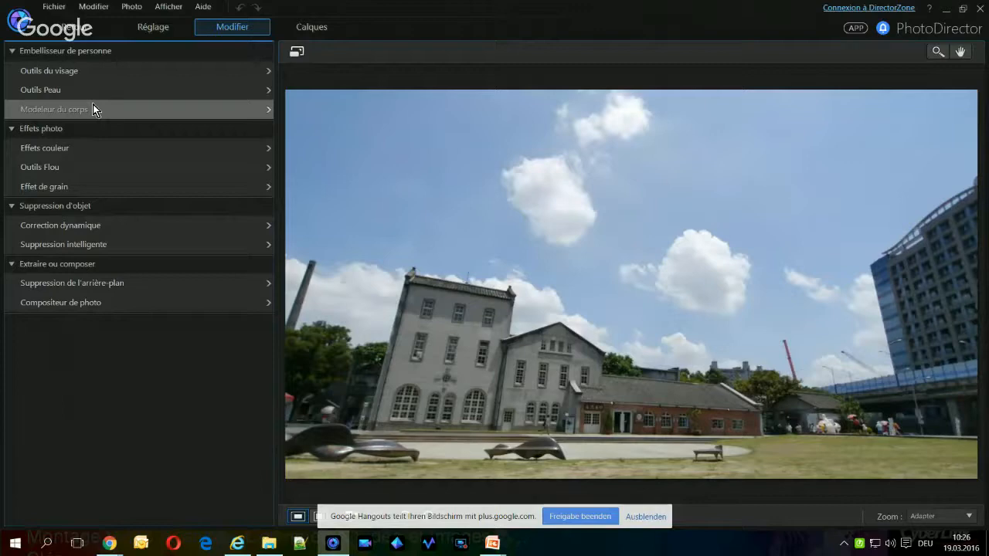
left_click(88, 282)
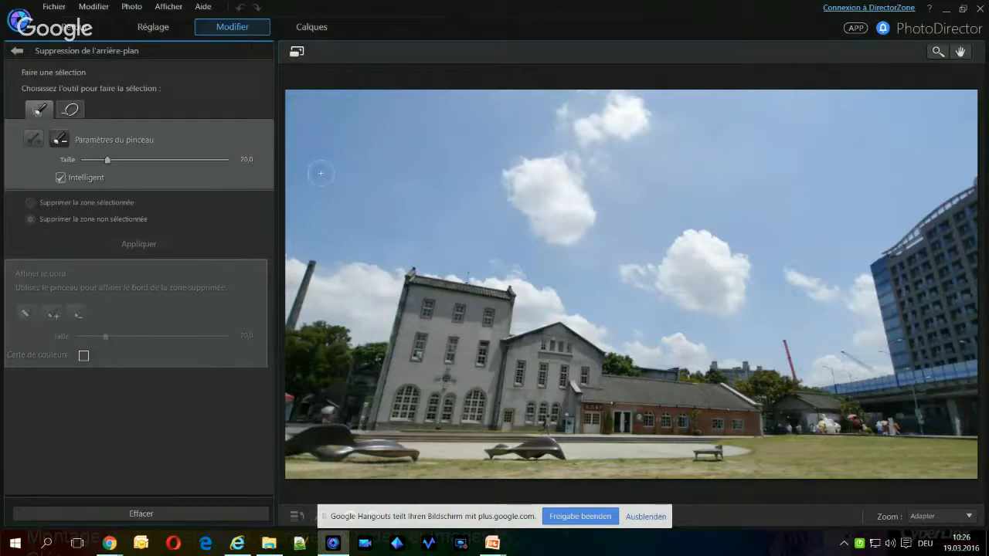
Select the whole sky and its clouds above the buildings with the smart selection brush, using sizes 40, 24 and 11
scroll(321, 174, "up", 6)
scroll(328, 163, "up", 3)
scroll(336, 160, "down", 3)
scroll(335, 160, "up", 5)
mouse_move(307, 117)
left_mouse_down()
mouse_move(570, 91)
mouse_move(941, 116)
mouse_move(930, 109)
left_mouse_up()
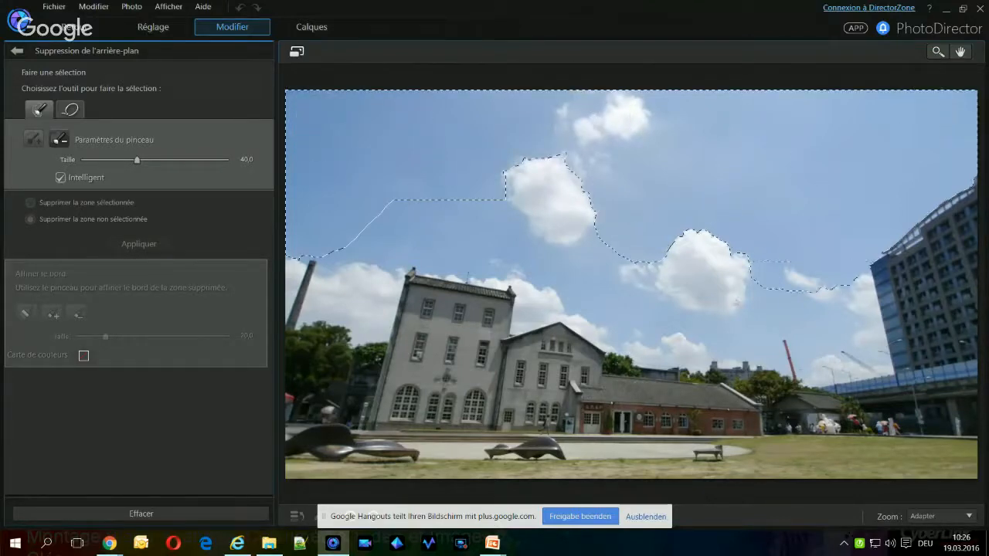
mouse_move(736, 302)
left_mouse_down()
mouse_move(633, 207)
mouse_move(668, 294)
mouse_move(519, 167)
mouse_move(551, 210)
mouse_move(588, 221)
left_mouse_up()
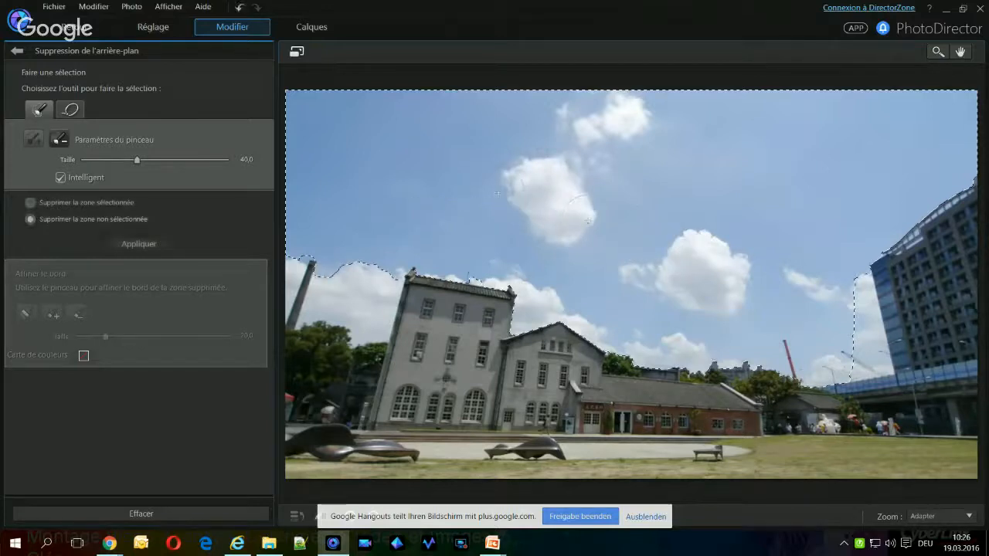
scroll(845, 277, "down", 8)
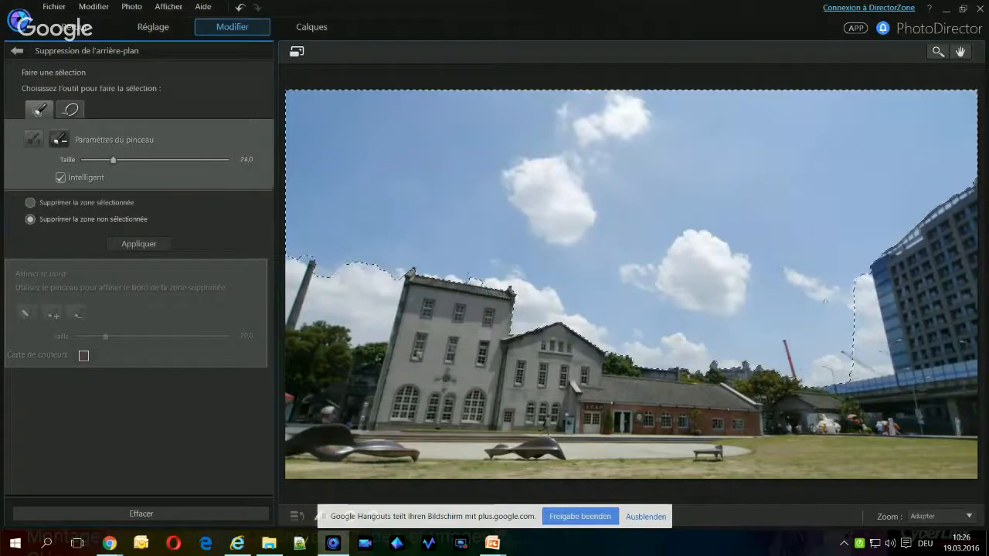
mouse_move(872, 278)
left_mouse_down()
mouse_move(853, 363)
mouse_move(859, 379)
left_mouse_up()
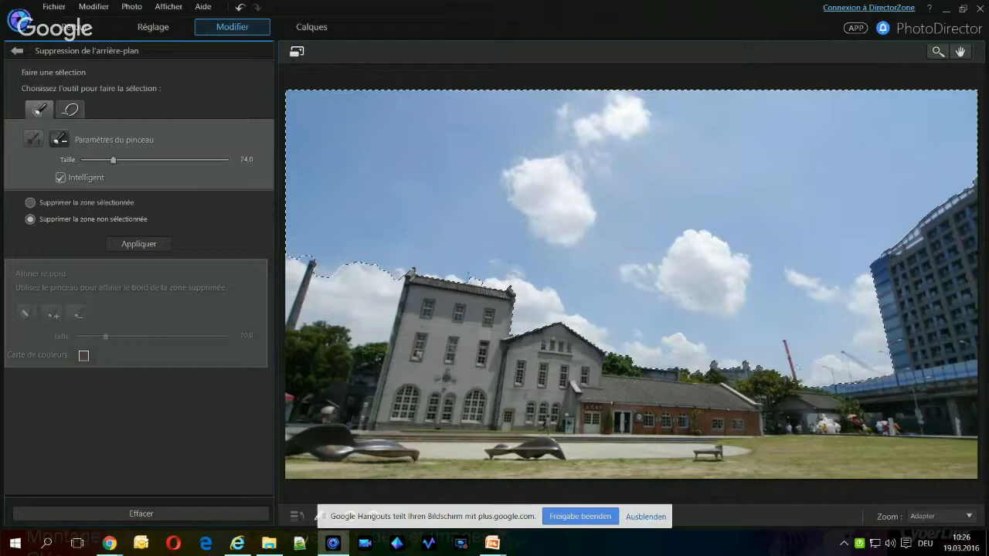
left_click_drag(356, 247, 355, 293)
scroll(324, 204, "down", 13)
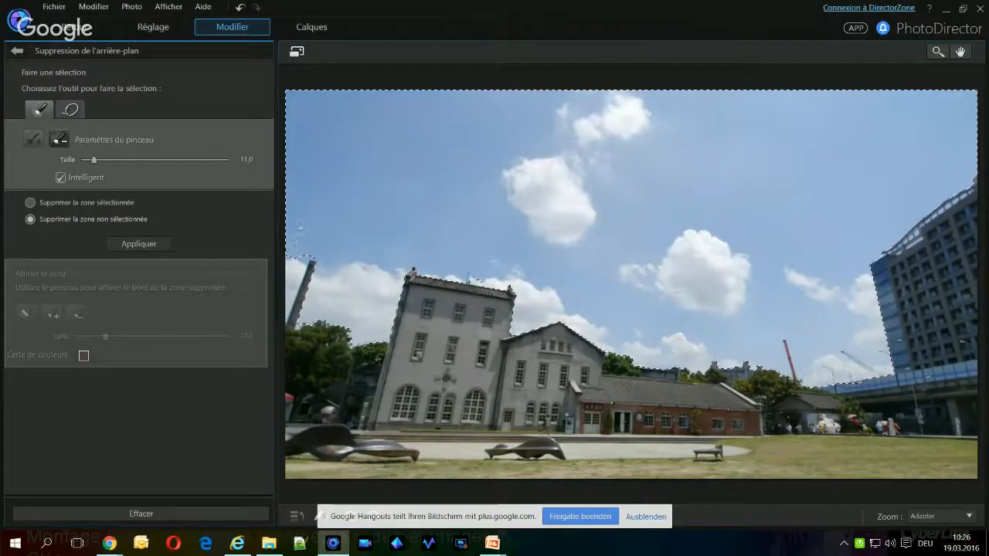
left_click_drag(300, 263, 284, 292)
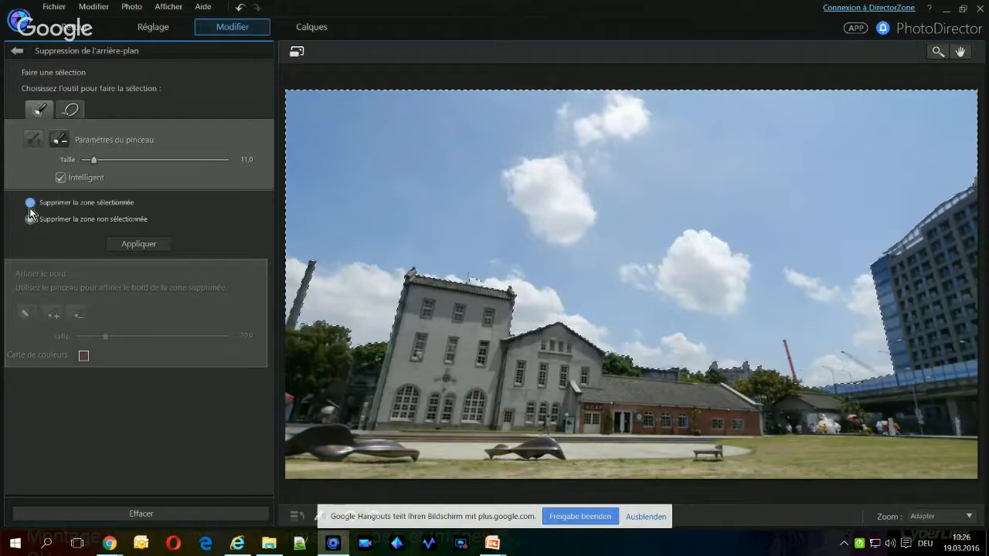
Choose to delete the selected area, try the sky removal, and undo the removal
left_click(67, 203)
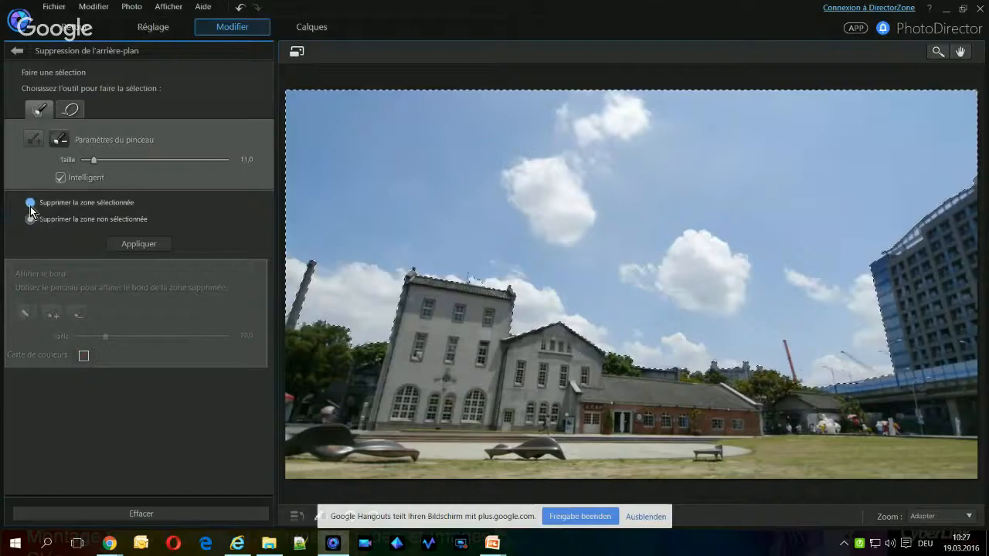
left_click(140, 244)
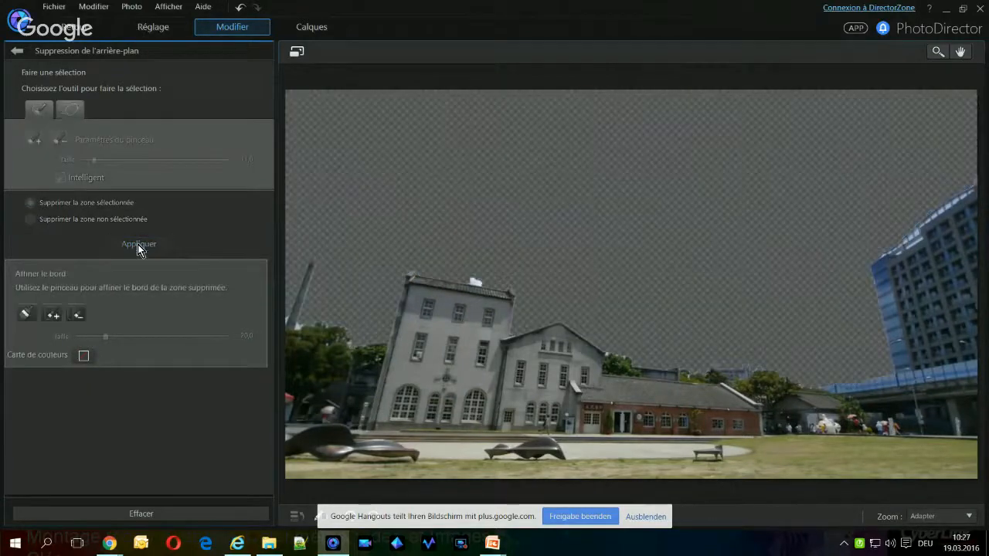
left_click(240, 8)
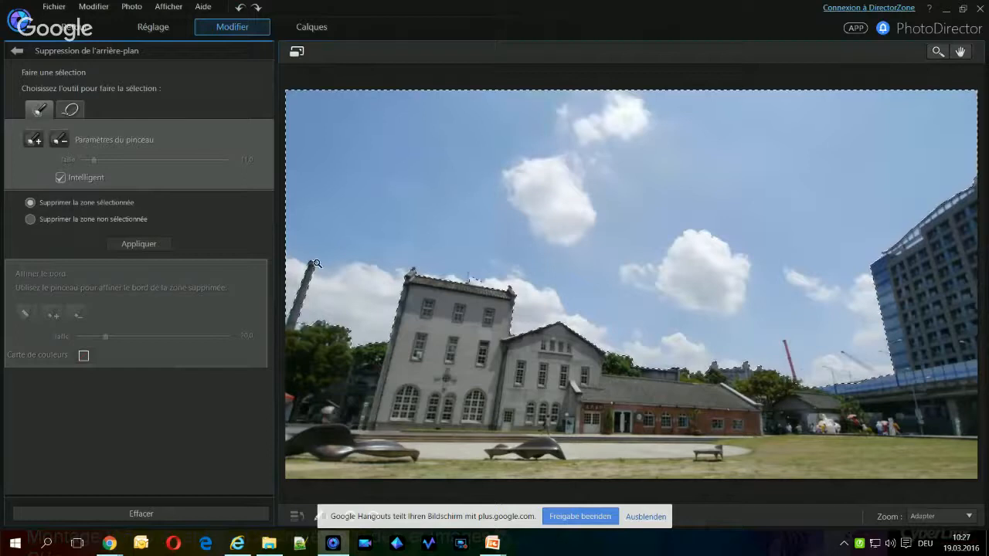
Add the missed cloud patch above the tall grey building's roof with a size 13 brush and apply the removal
left_click(34, 139)
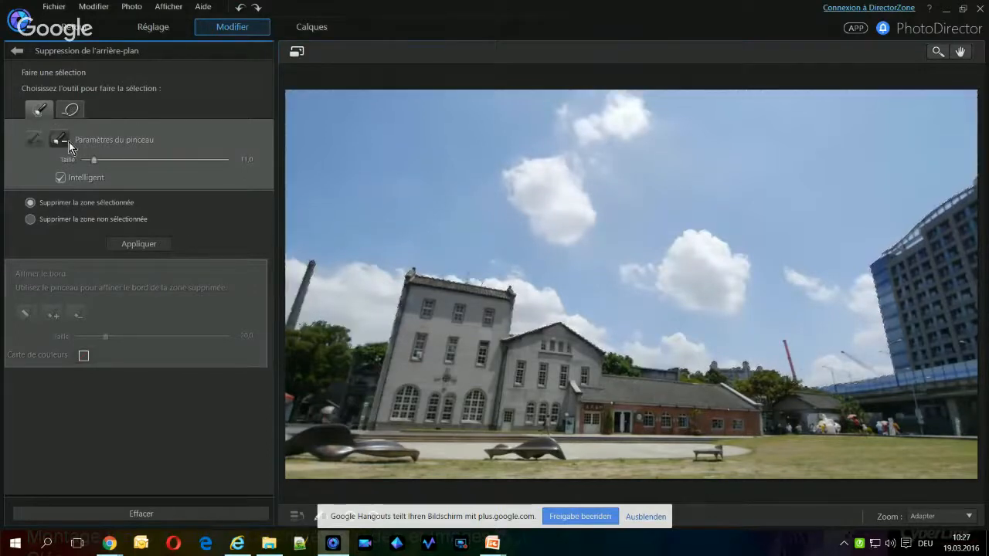
left_click_drag(93, 159, 97, 160)
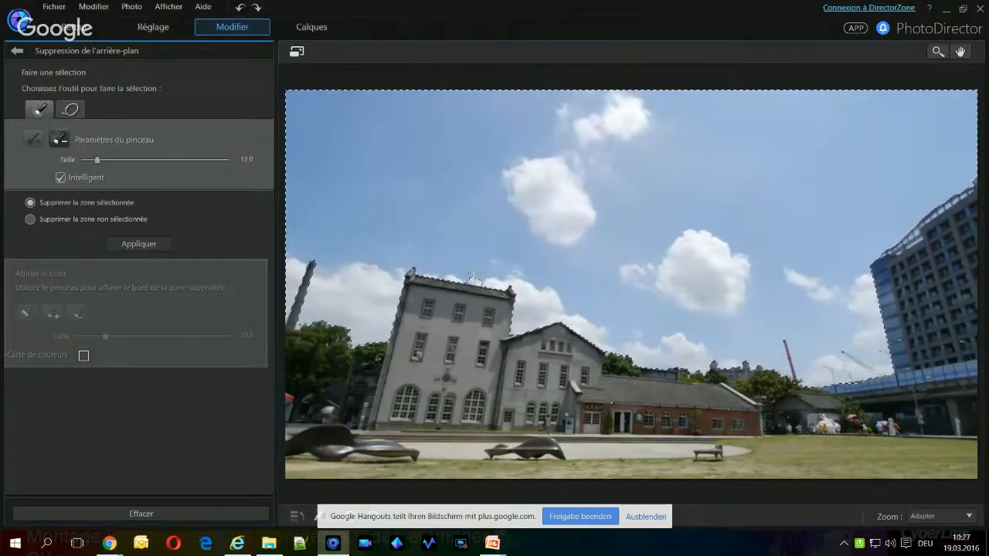
left_click(475, 278)
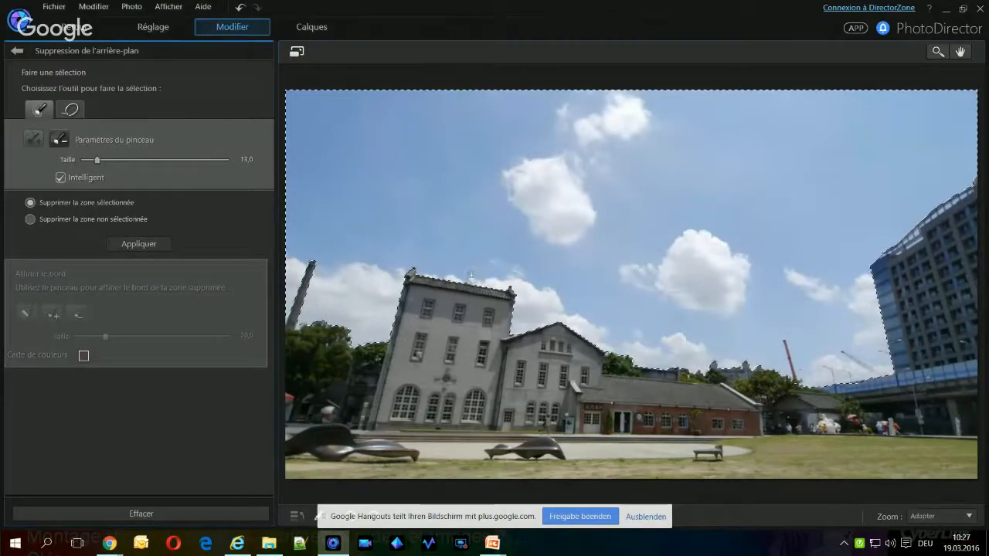
left_click(136, 246)
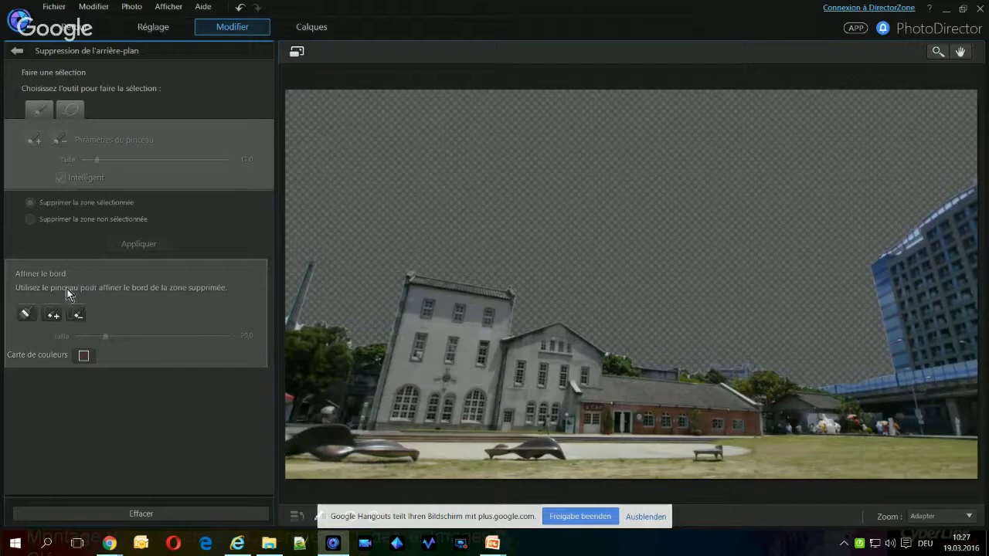
Refine the skyline edge across the whole photo with the size 18 edge brush and save the edited photo back to PowerDirector
left_click(25, 313)
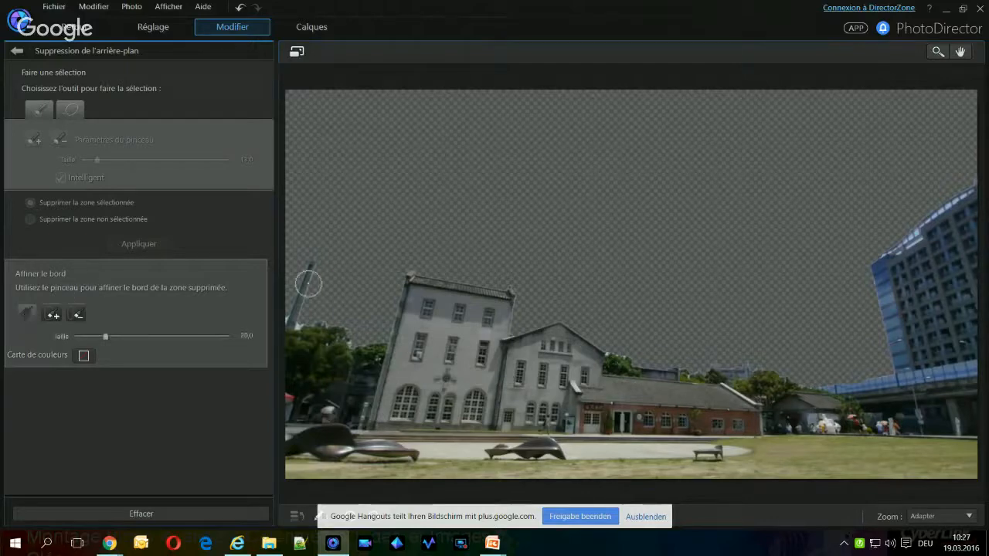
scroll(292, 294, "down", 5)
scroll(319, 285, "up", 3)
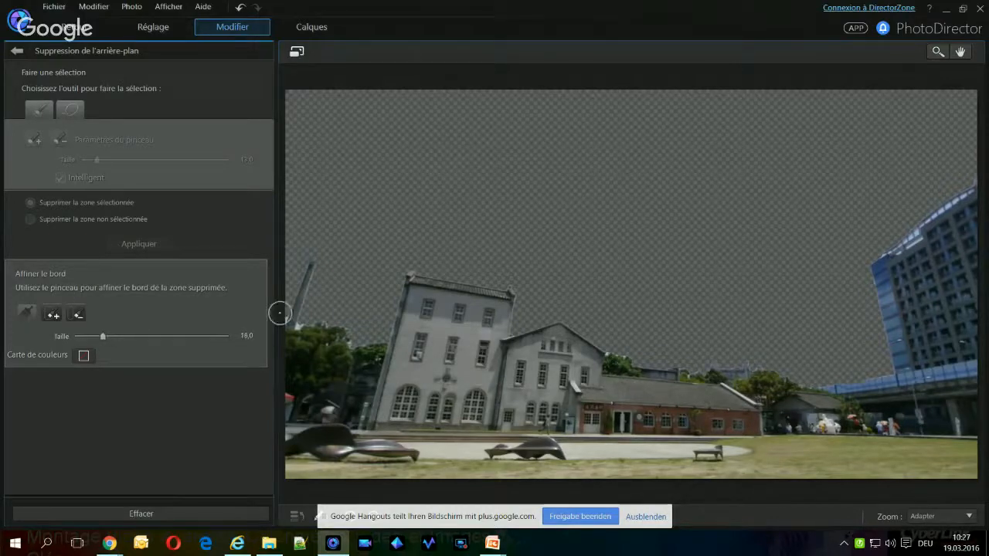
mouse_move(281, 312)
left_mouse_down()
mouse_move(320, 257)
mouse_move(305, 324)
mouse_move(331, 324)
mouse_move(369, 345)
mouse_move(389, 332)
mouse_move(416, 274)
mouse_move(521, 282)
mouse_move(506, 295)
mouse_move(513, 338)
mouse_move(562, 327)
mouse_move(605, 354)
mouse_move(686, 374)
mouse_move(770, 369)
mouse_move(869, 380)
mouse_move(888, 358)
mouse_move(875, 255)
mouse_move(976, 178)
left_mouse_up()
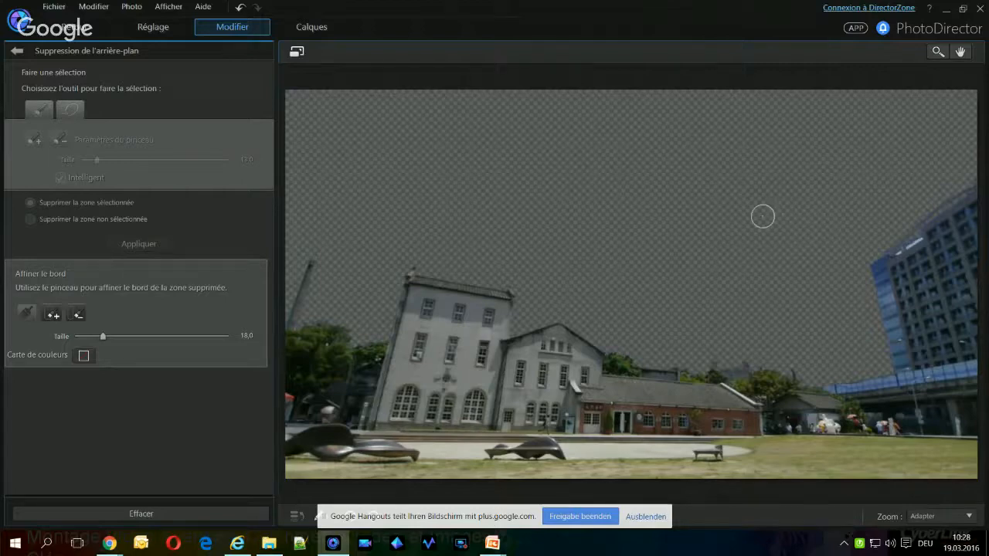
left_click(75, 30)
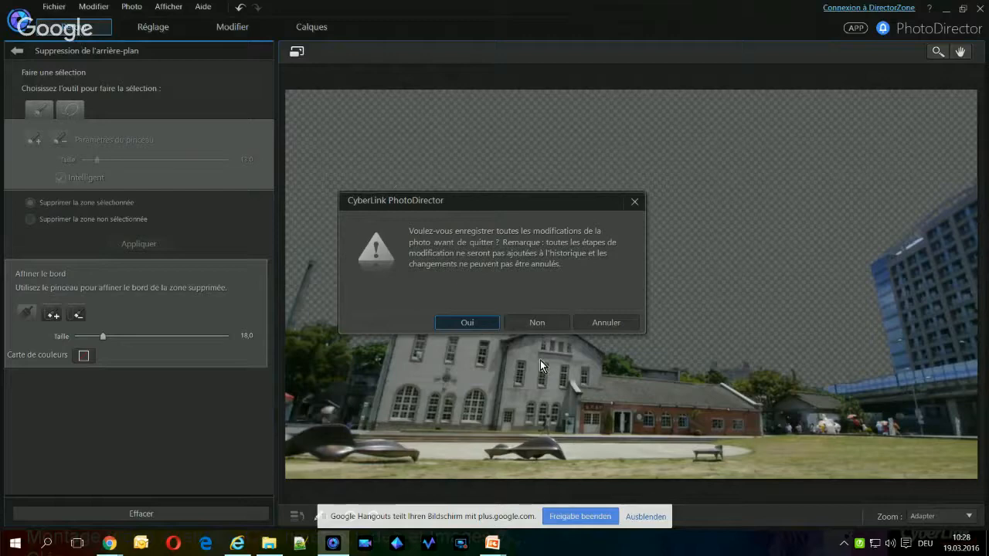
left_click(478, 323)
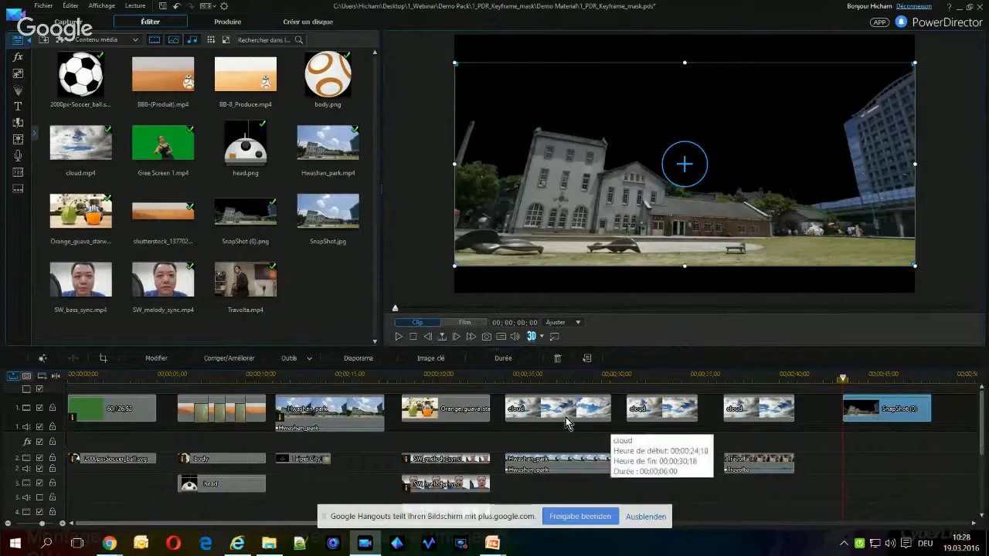
Look up the disk folder that holds SnapShot (0).png and return to PowerDirector
left_click(234, 210)
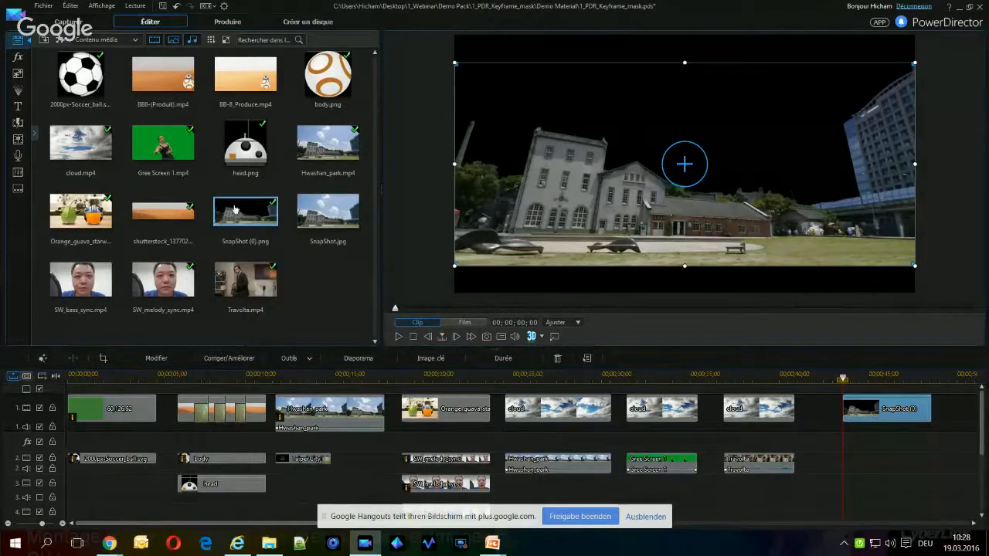
right_click(239, 214)
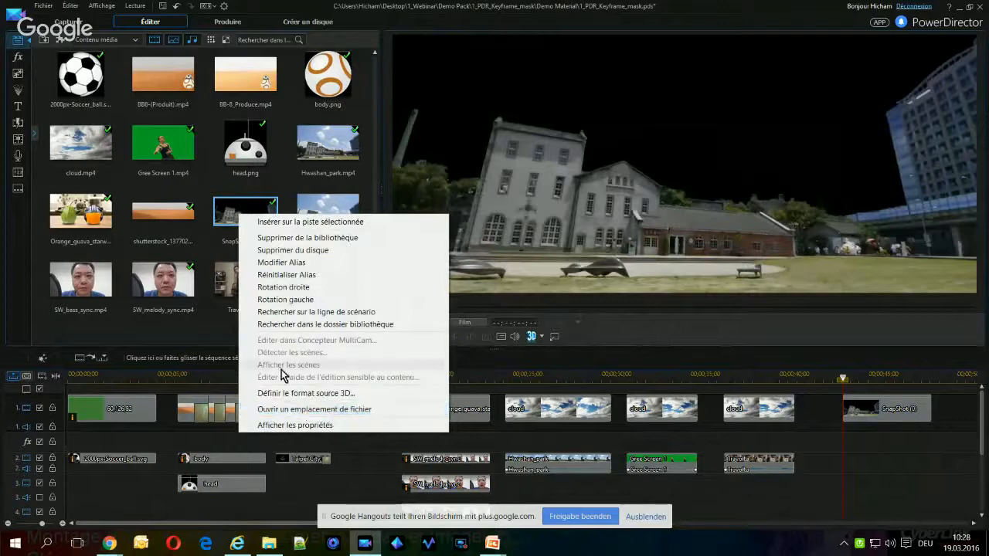
left_click(306, 411)
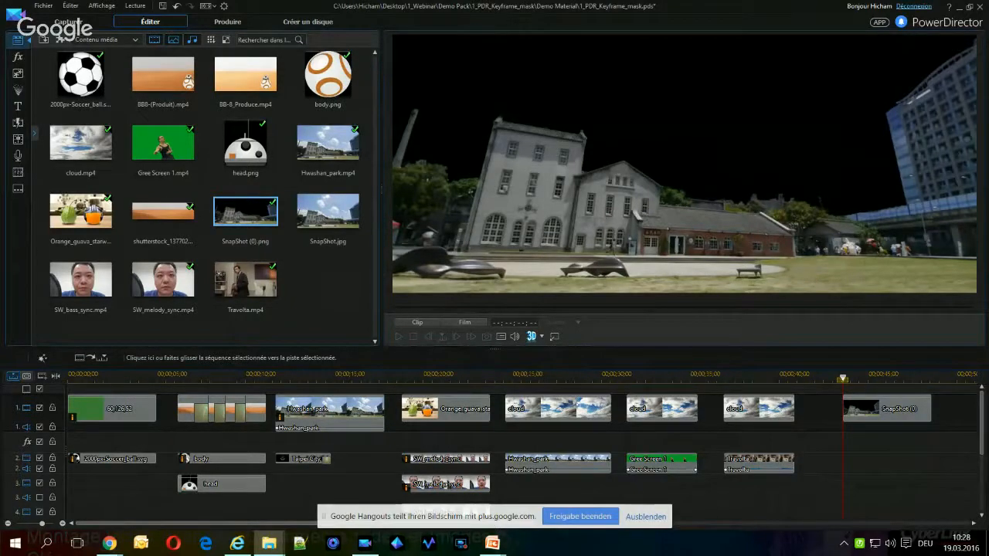
key("alt+Tab")
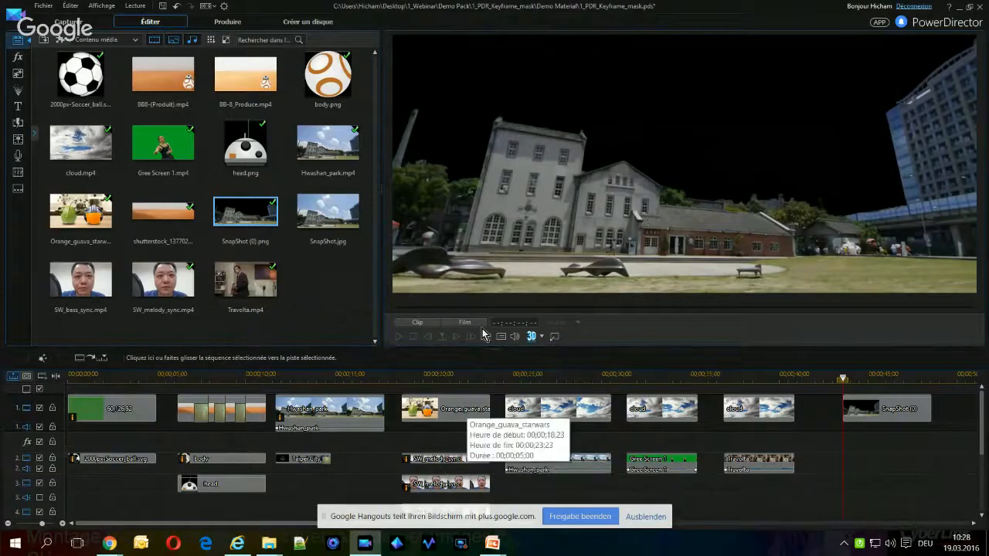
Create a custom mask on the timeline's Hwashan_park overlay clip from SnapShot (0).png, using the image's alpha channel
left_click(567, 463)
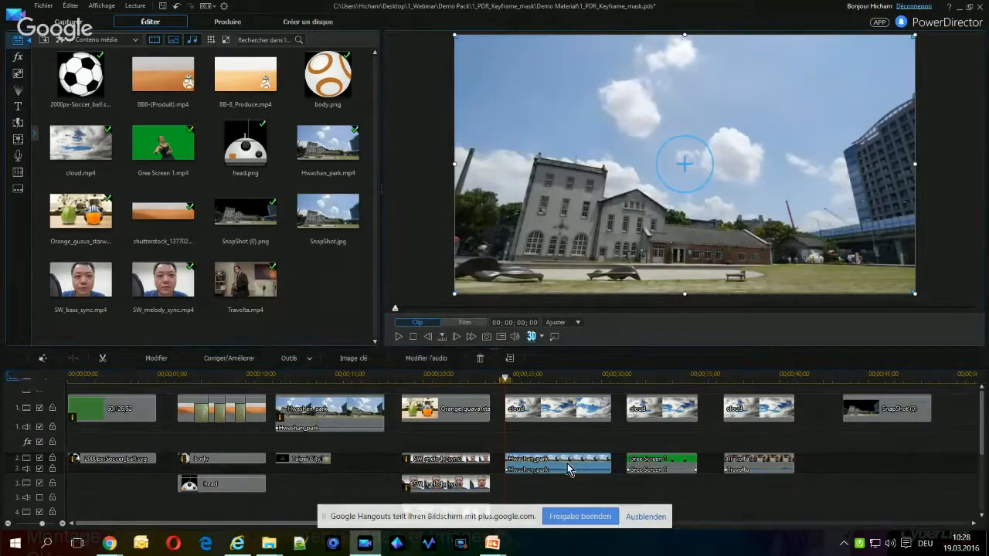
double_click(568, 464)
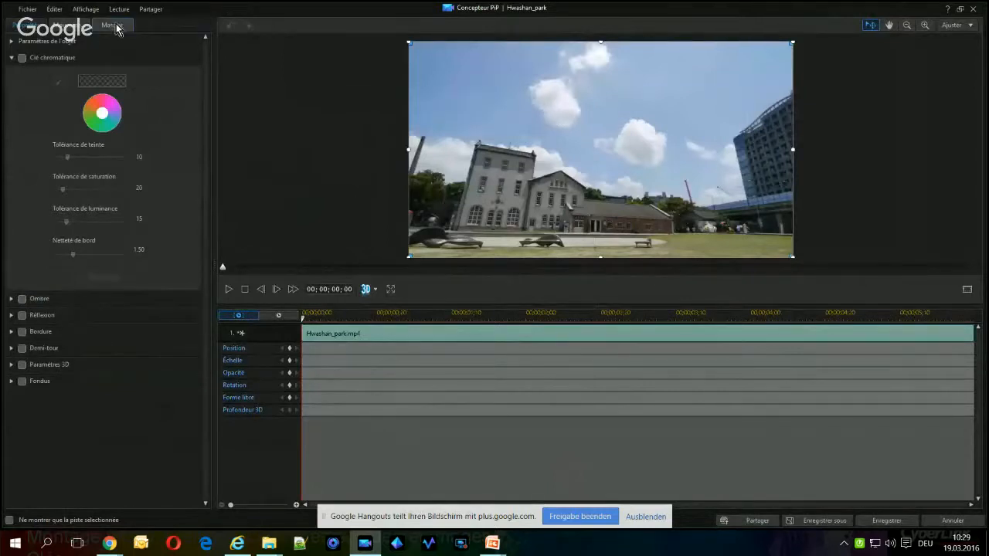
left_click(114, 25)
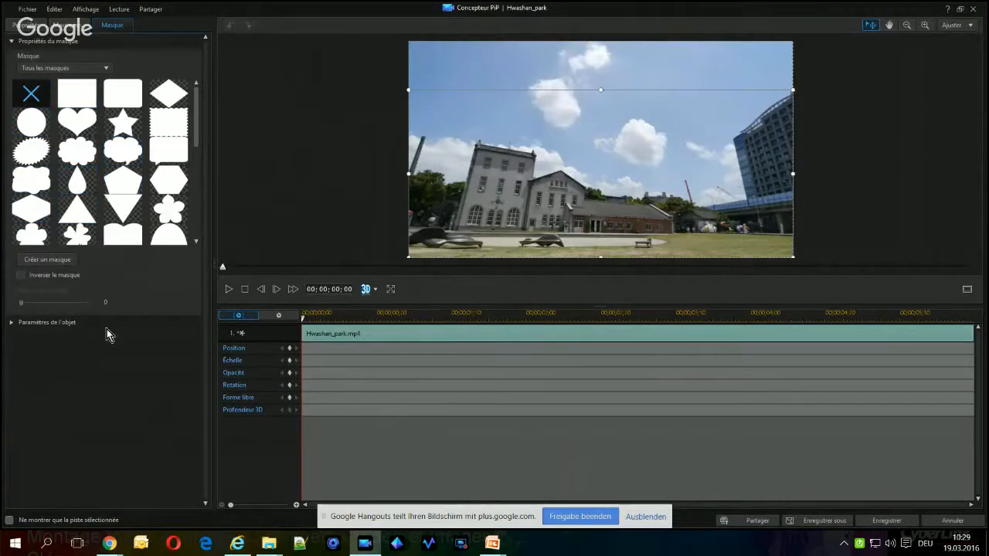
left_click(57, 263)
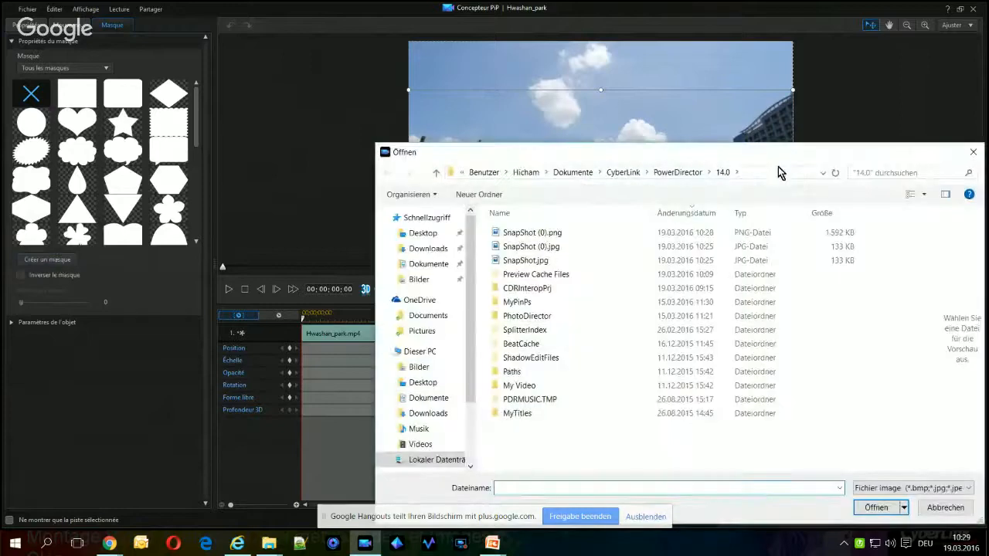
left_click_drag(778, 157, 691, 85)
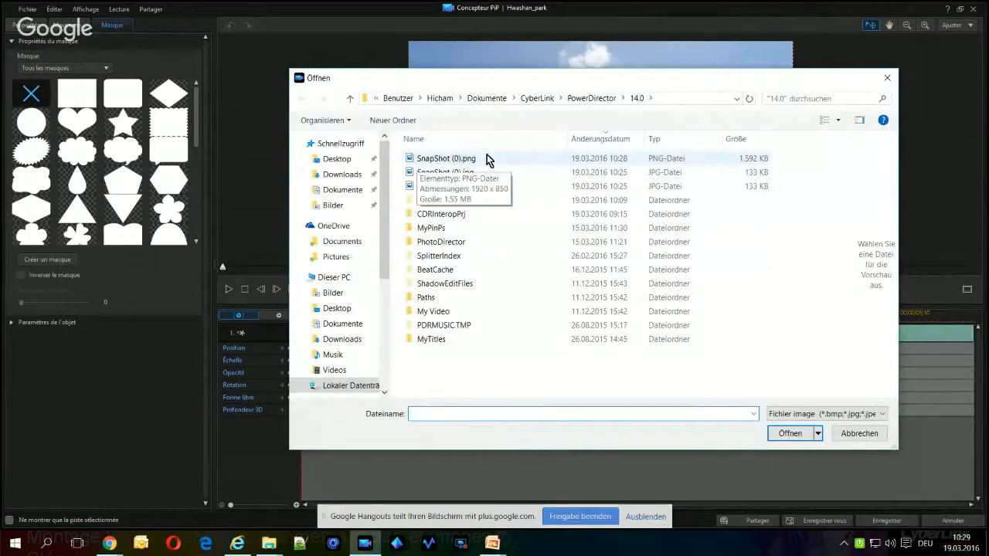
left_click(429, 160)
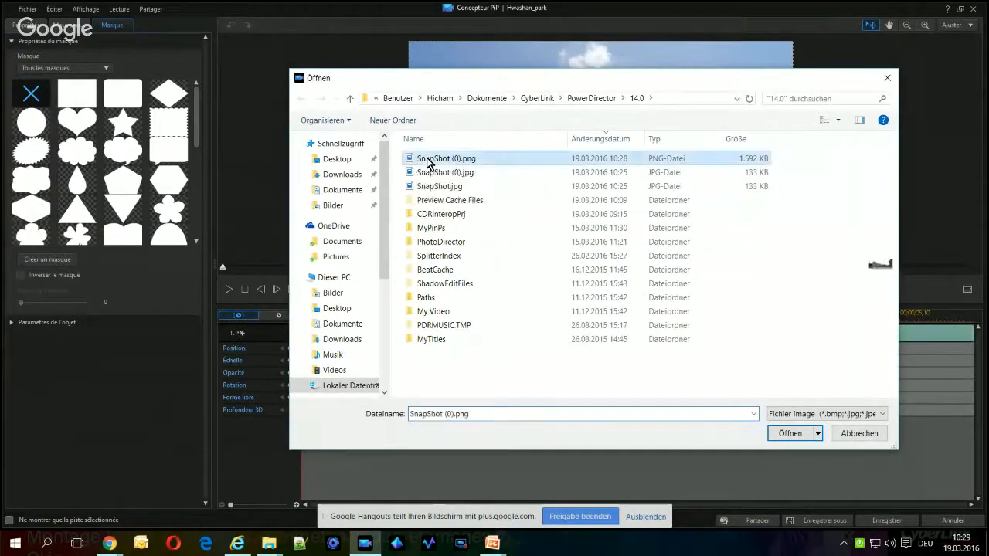
left_click(795, 435)
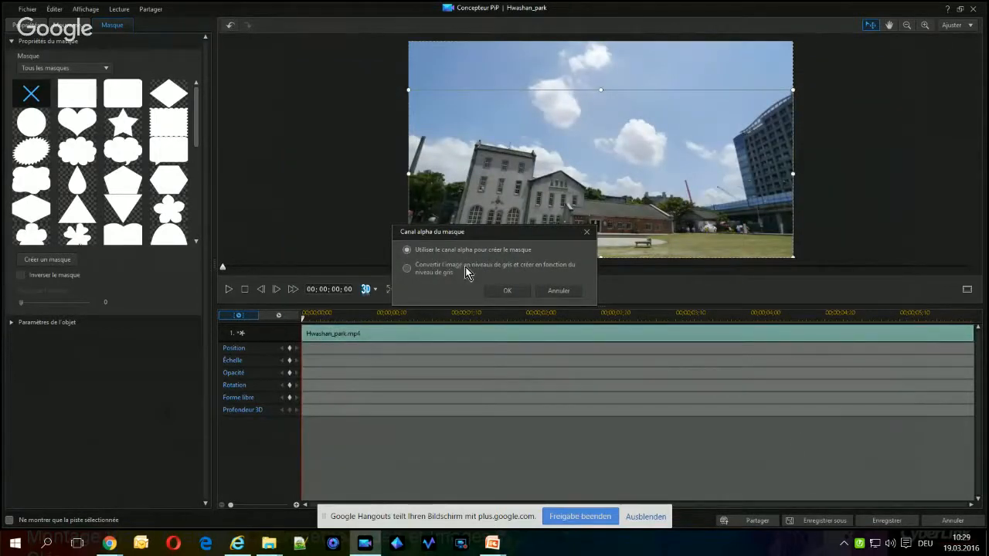
left_click(507, 290)
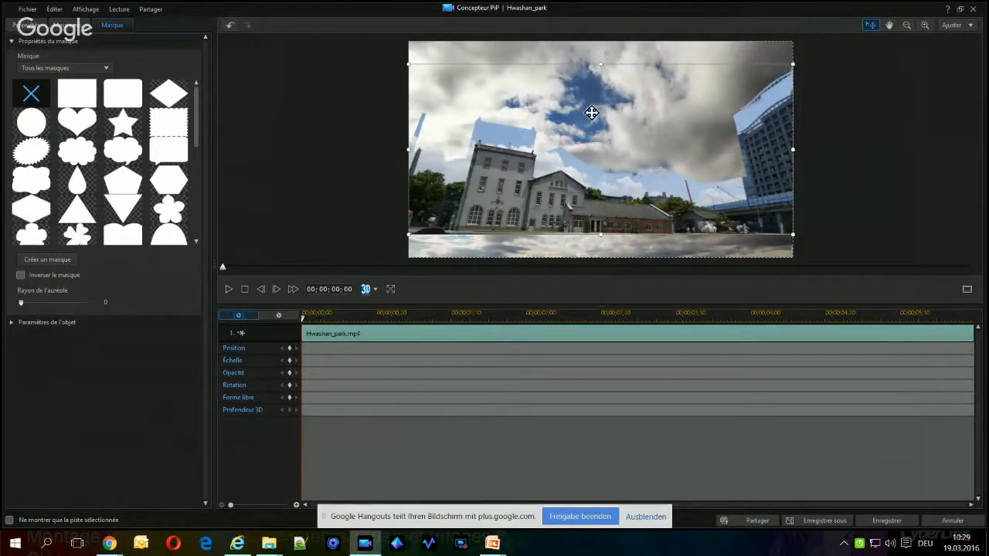
Move the mask down to line up with the buildings' skyline, preview the result, and save the Hwashan_park overlay
left_click_drag(595, 106, 600, 130)
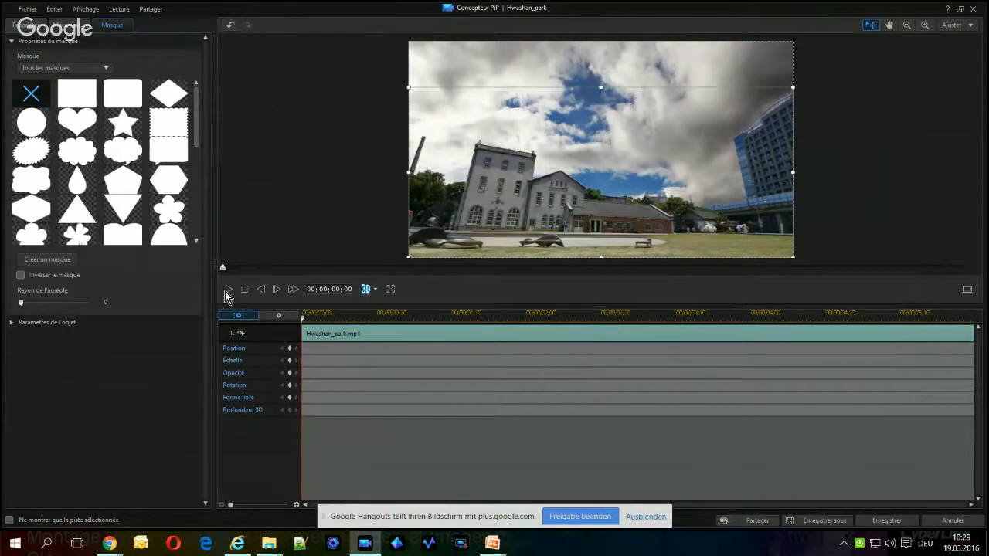
left_click(226, 290)
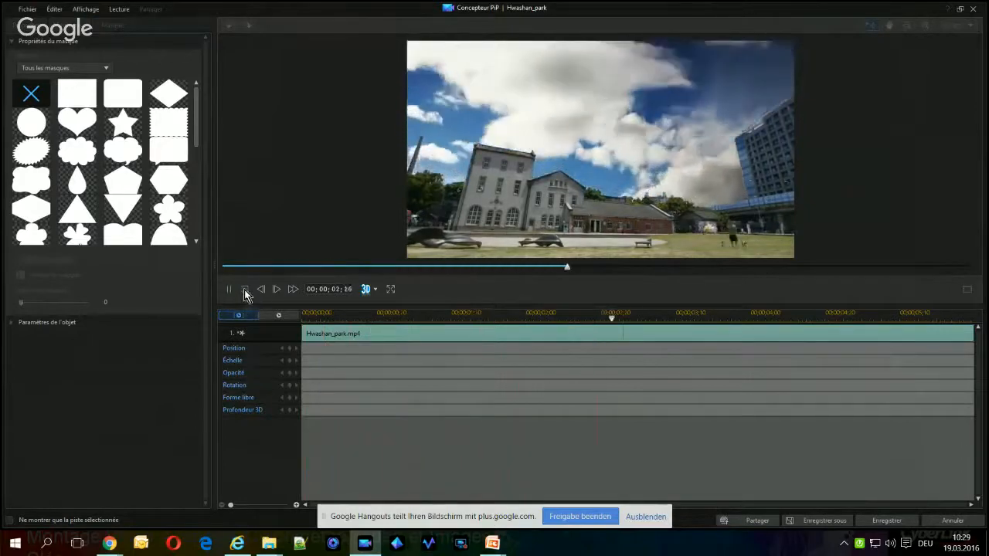
left_click(244, 289)
left_click(610, 207)
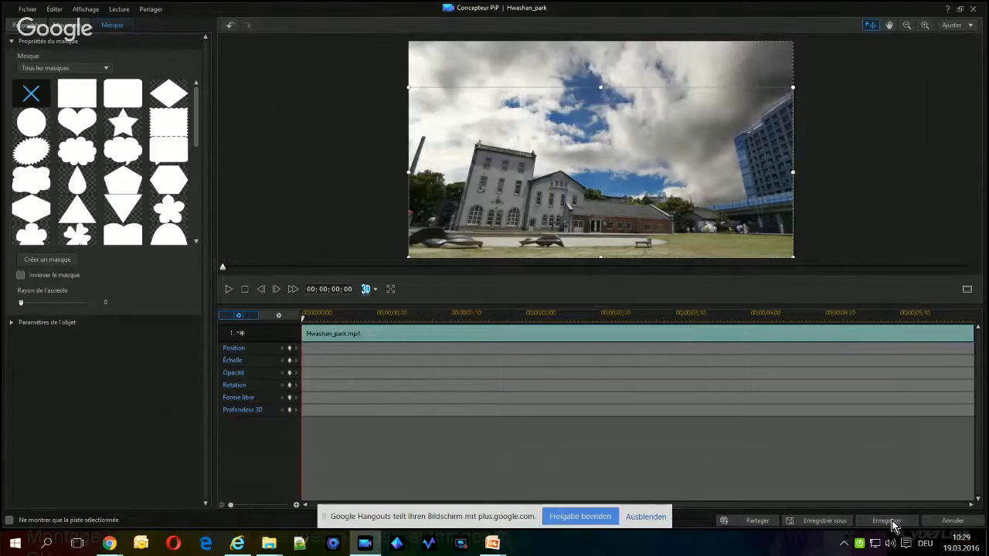
left_click(892, 522)
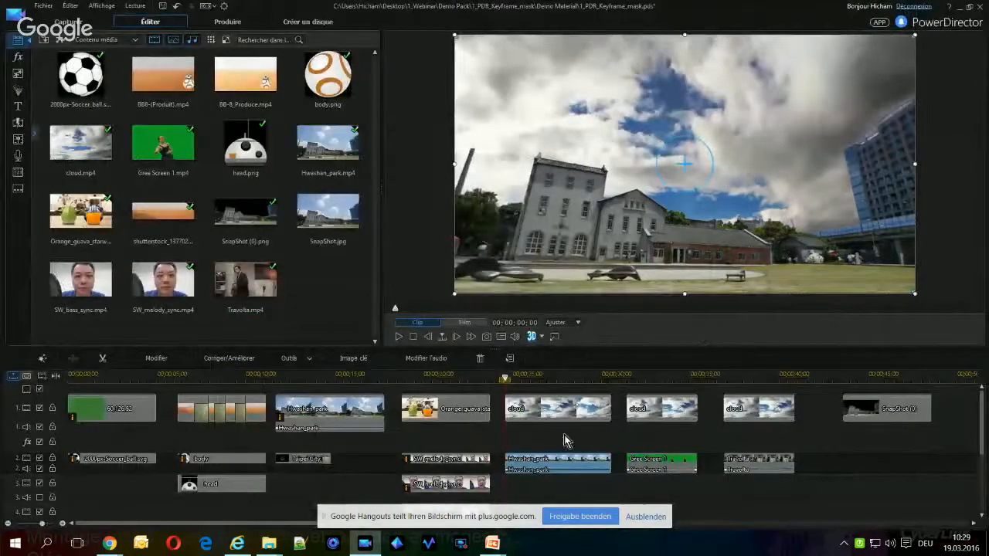
Play the masked Hwashan_park section over the cloud clip on the timeline to check the replaced sky
left_click(398, 336)
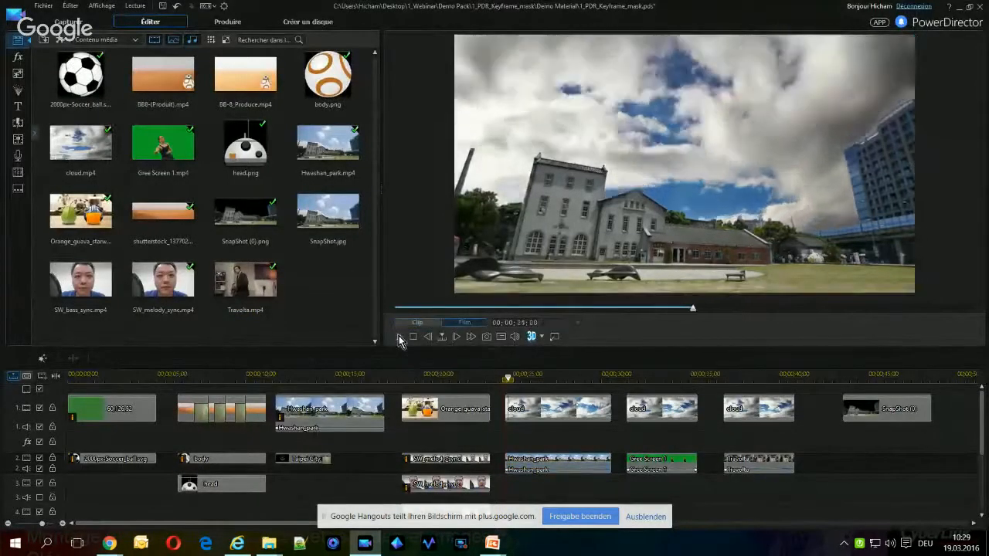
left_click(399, 336)
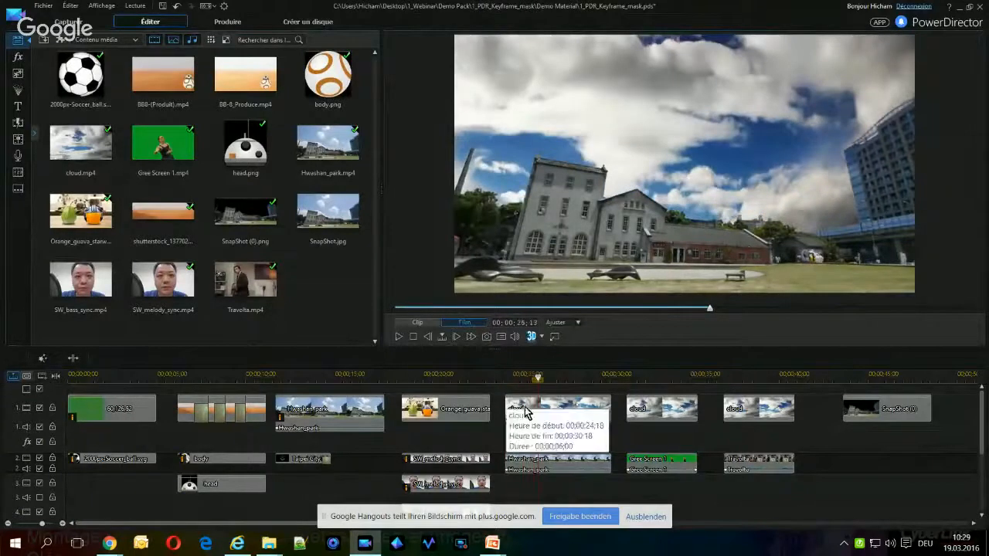
left_click(397, 337)
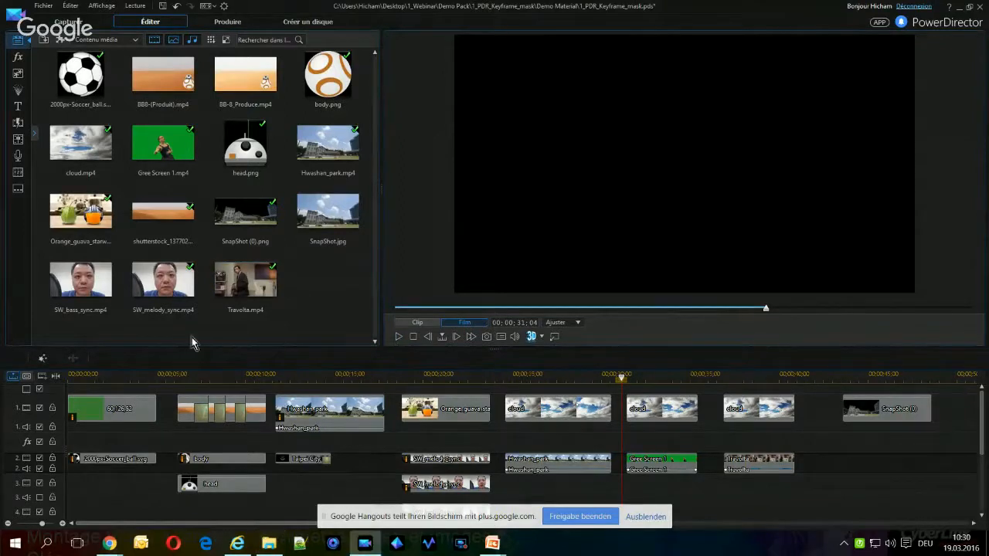
Switch to the presentation, show the chroma key background removal slide with its example images, and return to PowerDirector
key("alt+Tab")
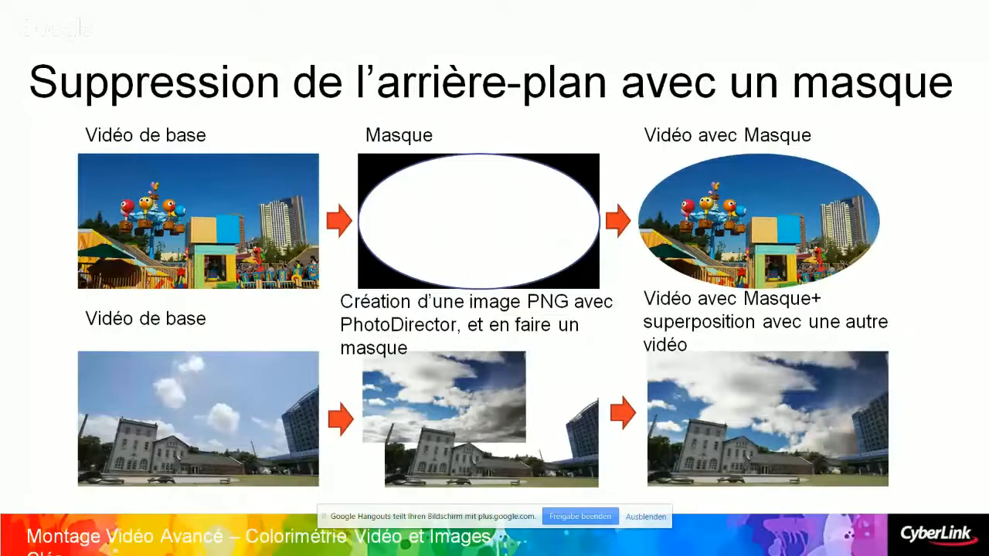
key("Right")
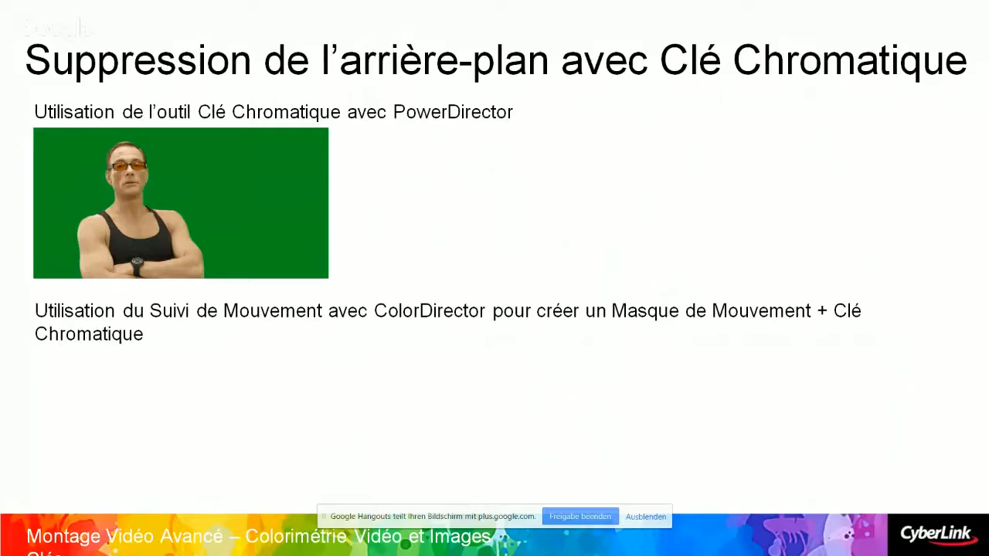
key("Right")
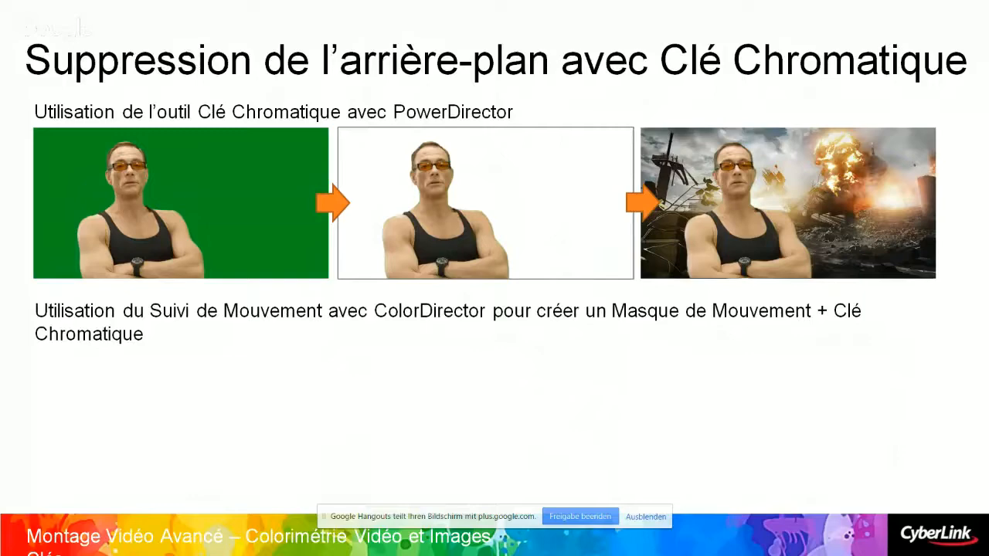
key("alt+Tab")
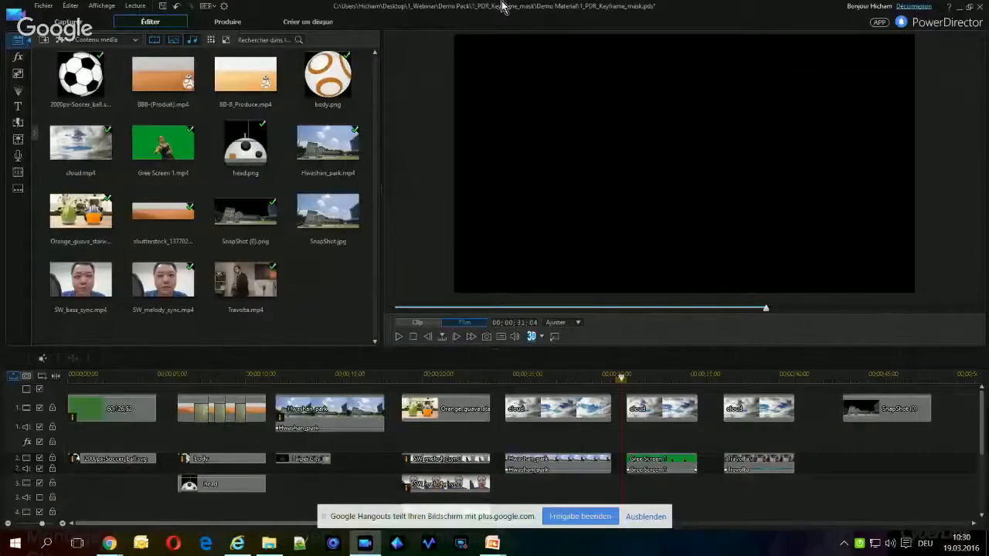
Play the green screen section and toggle video track 2 off and on to inspect the cloud clip underneath
left_click(664, 418)
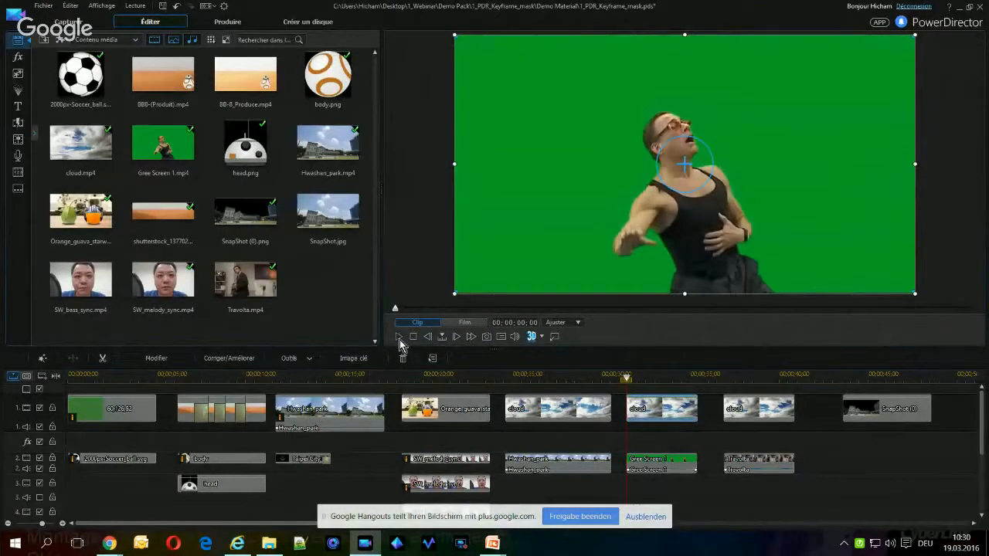
left_click(399, 339)
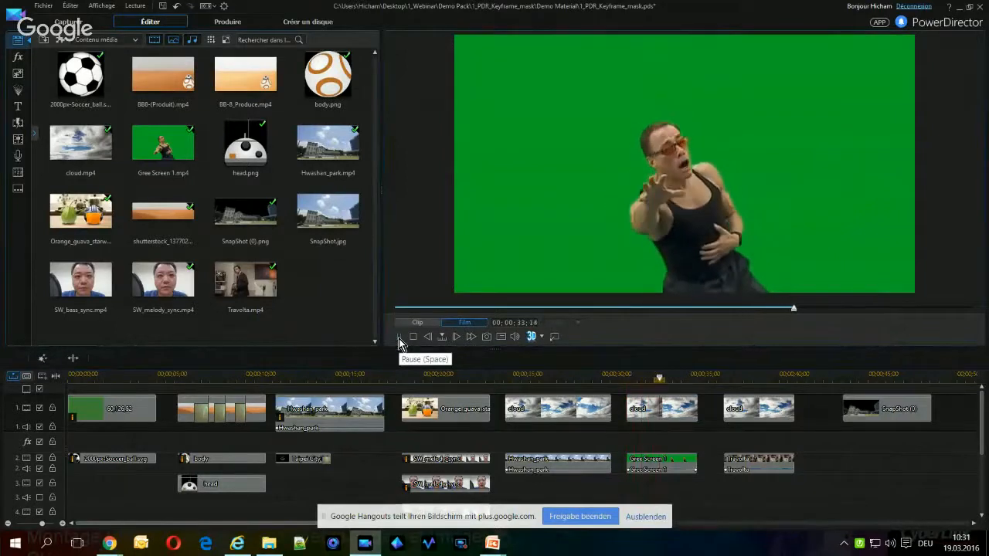
left_click(399, 339)
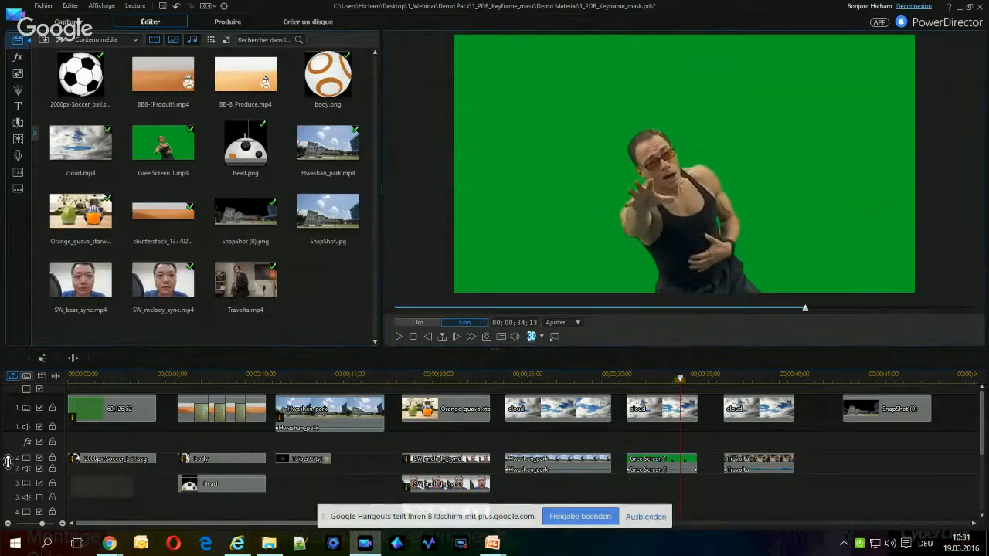
left_click(39, 459)
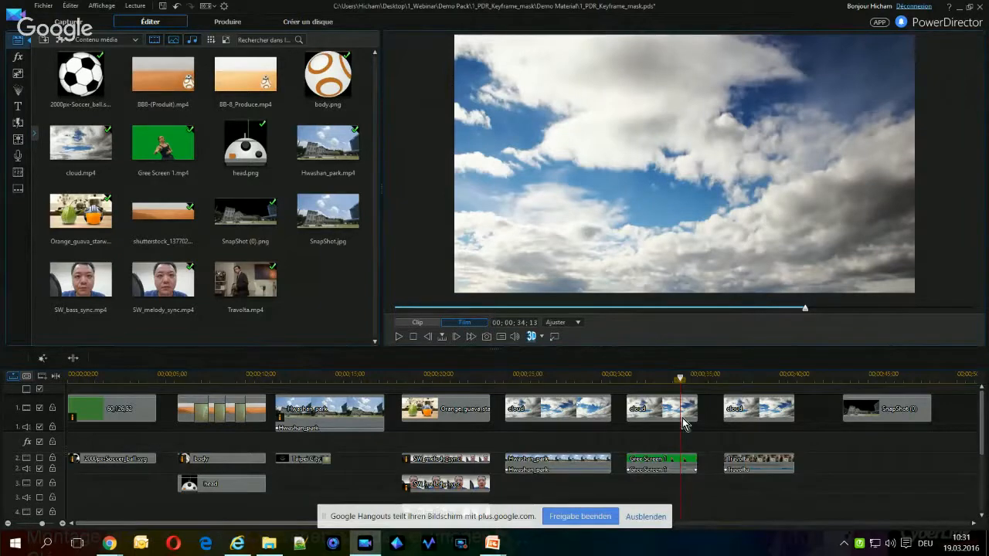
left_click(40, 459)
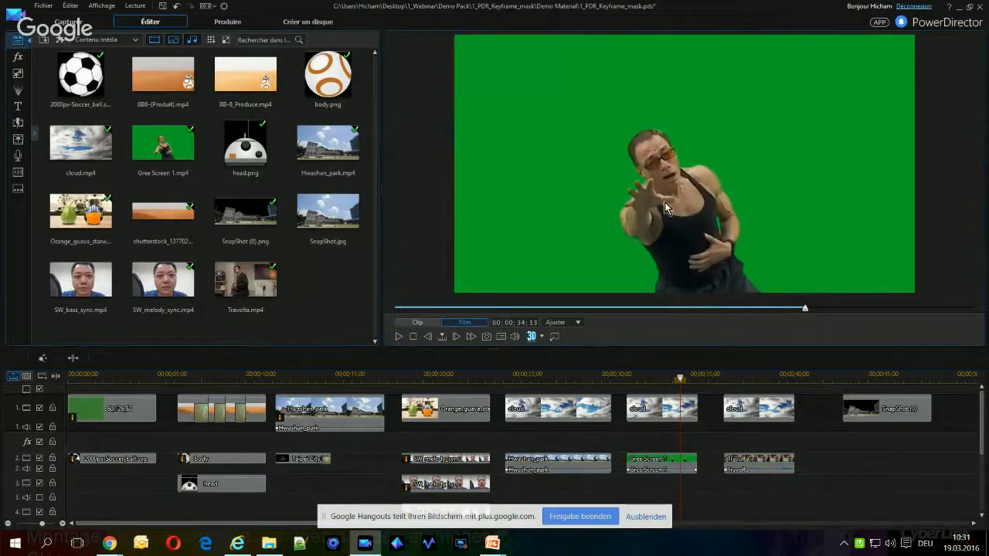
Enable the chroma key on the Gree Screen 1 clip and sample its green background as the key colour
double_click(660, 466)
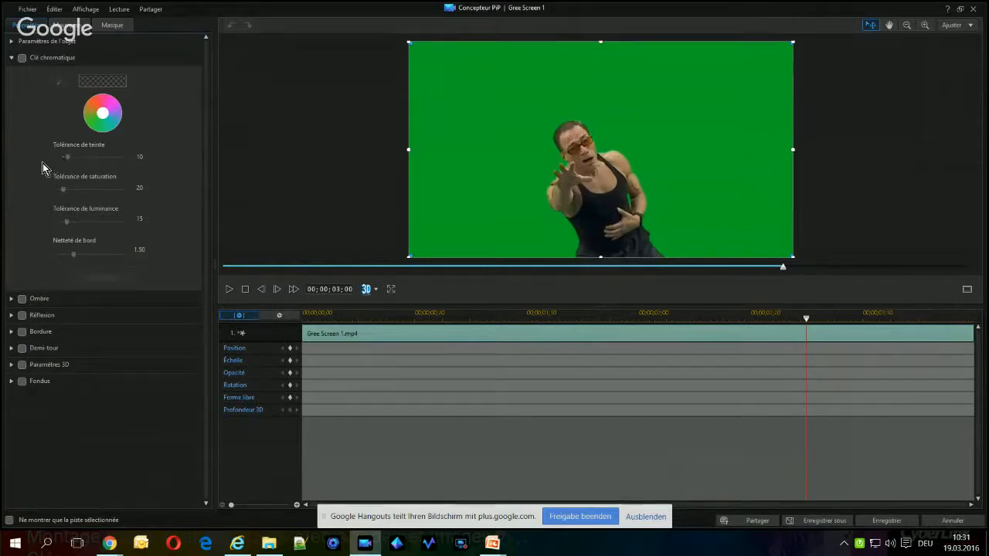
left_click(22, 60)
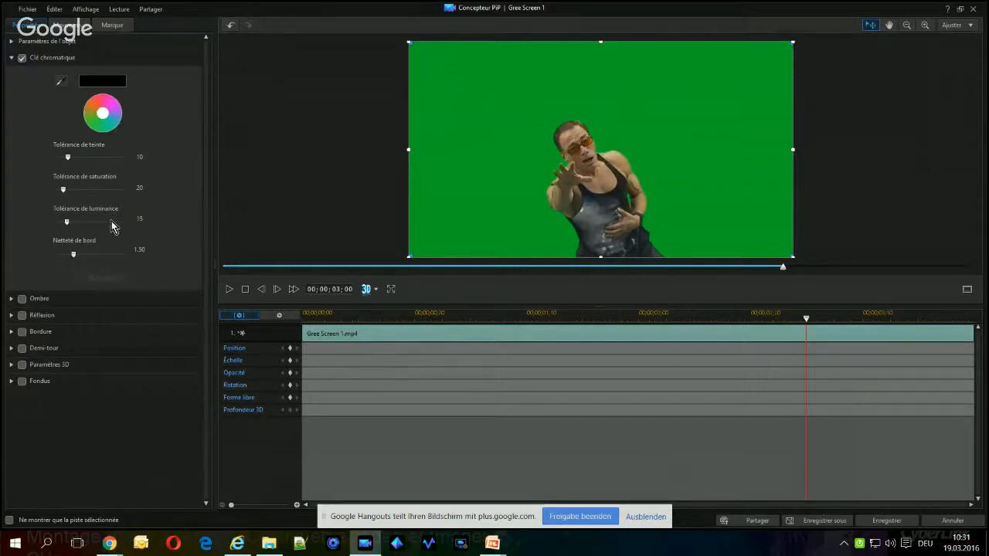
left_click(61, 80)
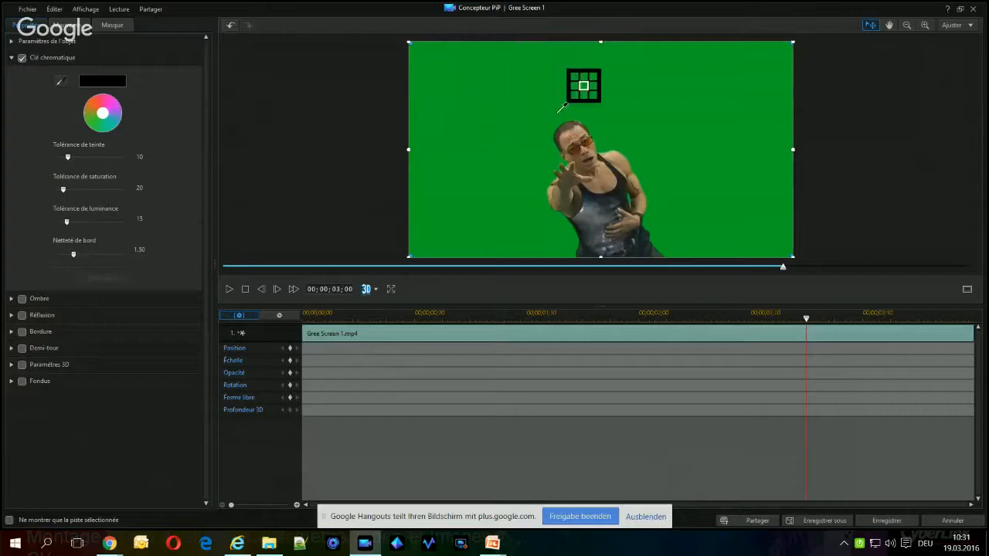
left_click(482, 96)
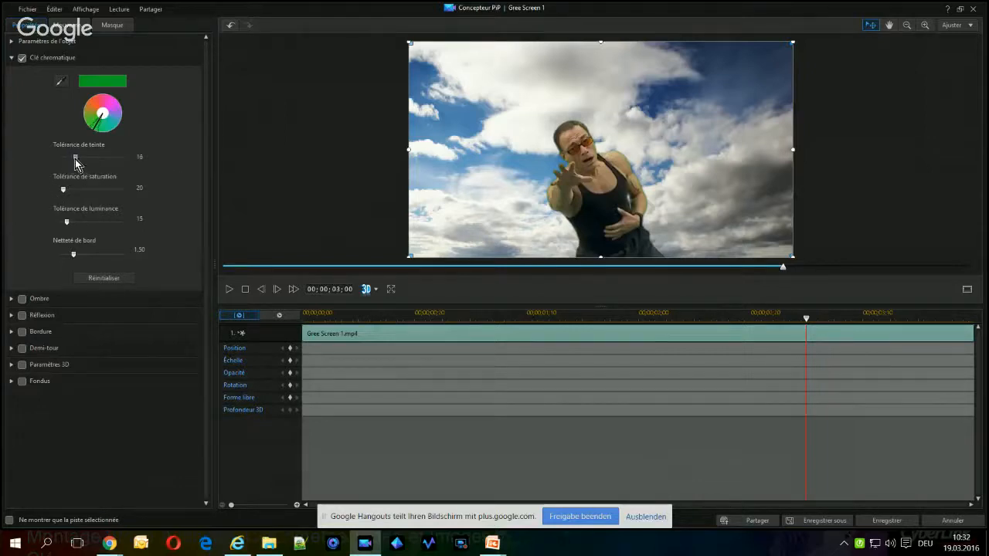
Set the chroma key's hue tolerance to 34, saturation tolerance to 50 and edge sharpness to 2.00
left_click_drag(74, 159, 95, 167)
left_click_drag(65, 193, 75, 198)
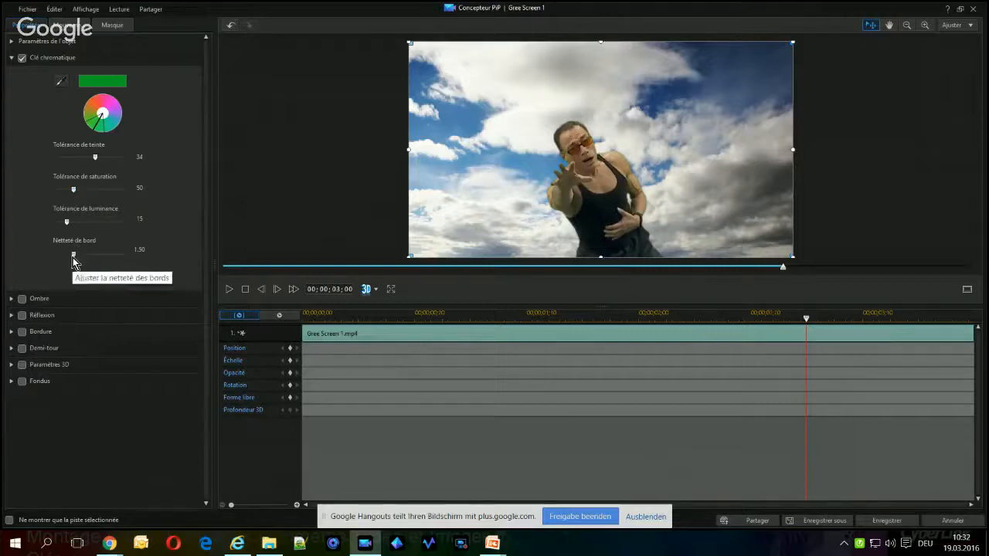
left_click_drag(73, 257, 78, 261)
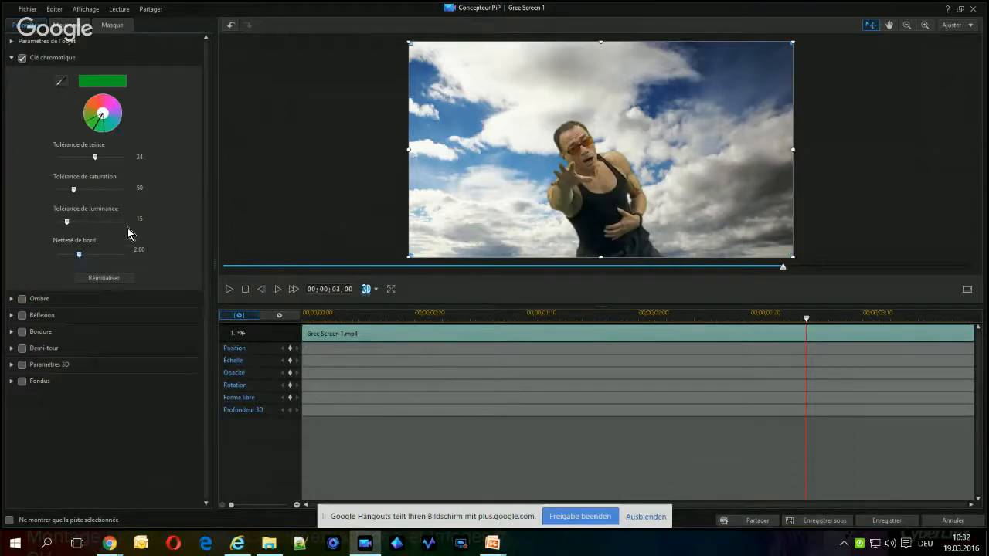
Preview and save the keyed Gree Screen 1 clip, and place the timeline playhead in the gap before the Travolta clip
left_click(230, 290)
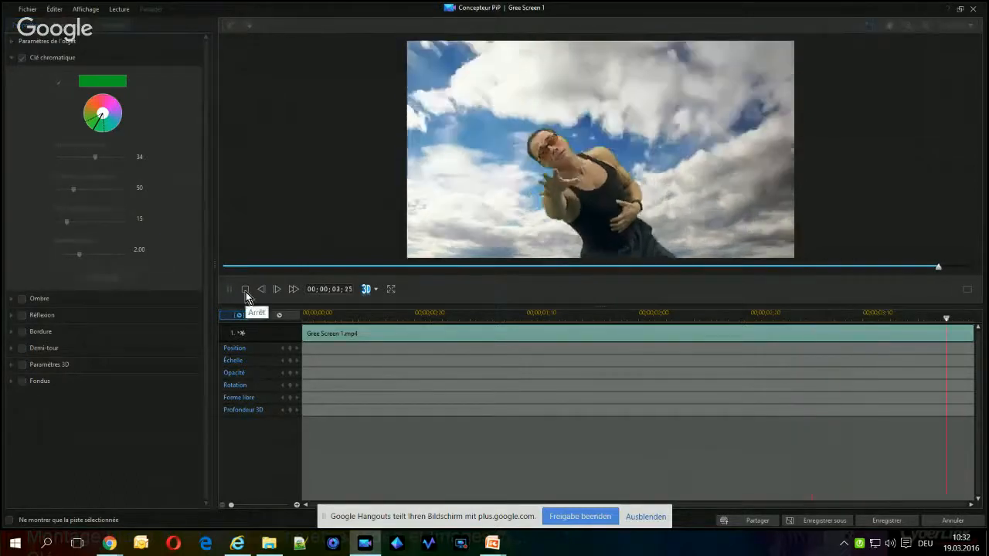
left_click(245, 291)
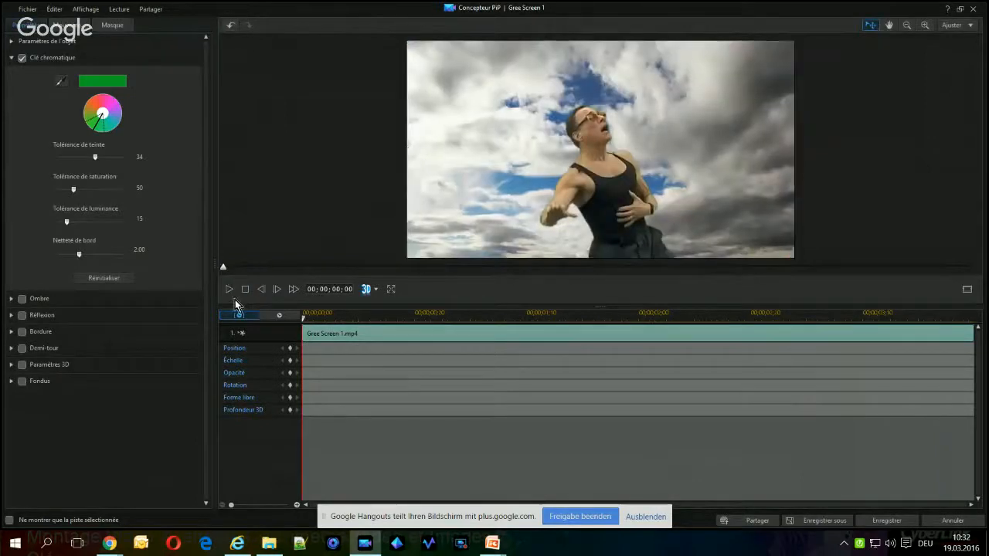
left_click(230, 290)
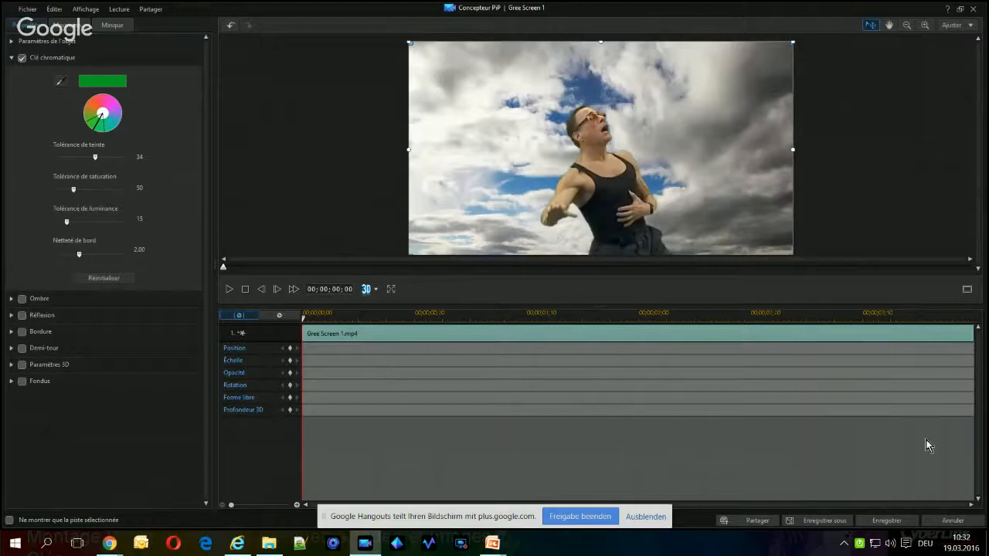
left_click(891, 526)
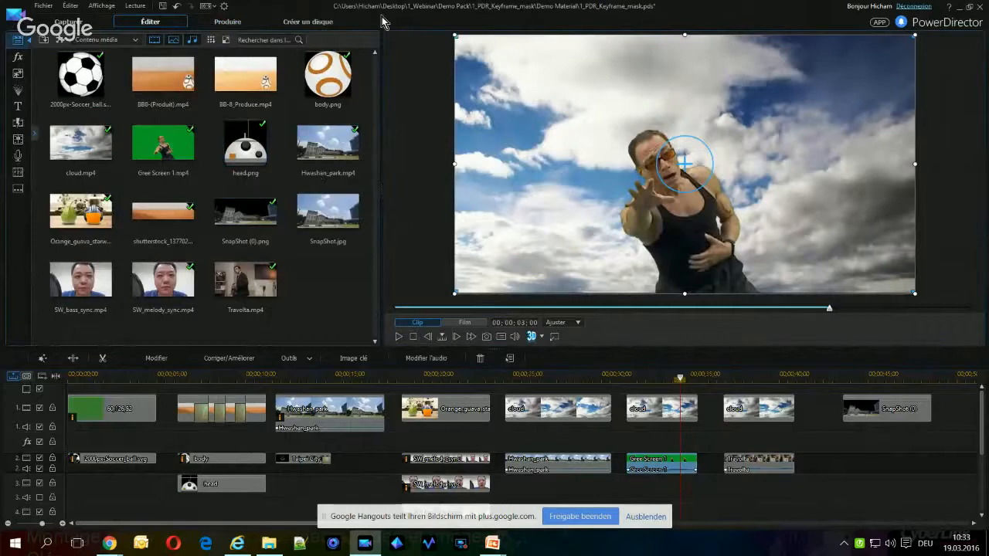
left_click(709, 376)
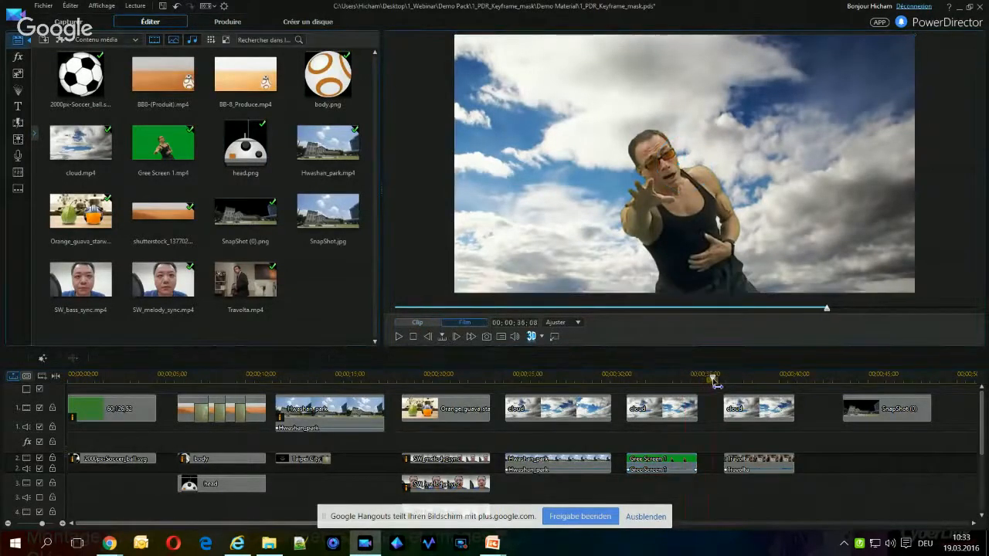
Switch to the PowerPoint slide show, reveal the ColorDirector motion mask images on the chroma key slide, and return to PowerDirector
mouse_move(492, 543)
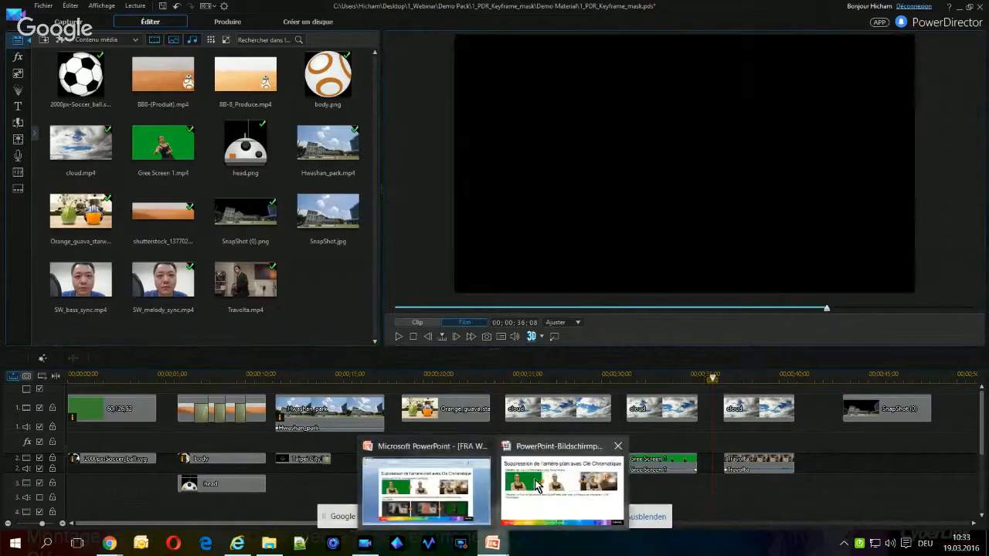
left_click(541, 488)
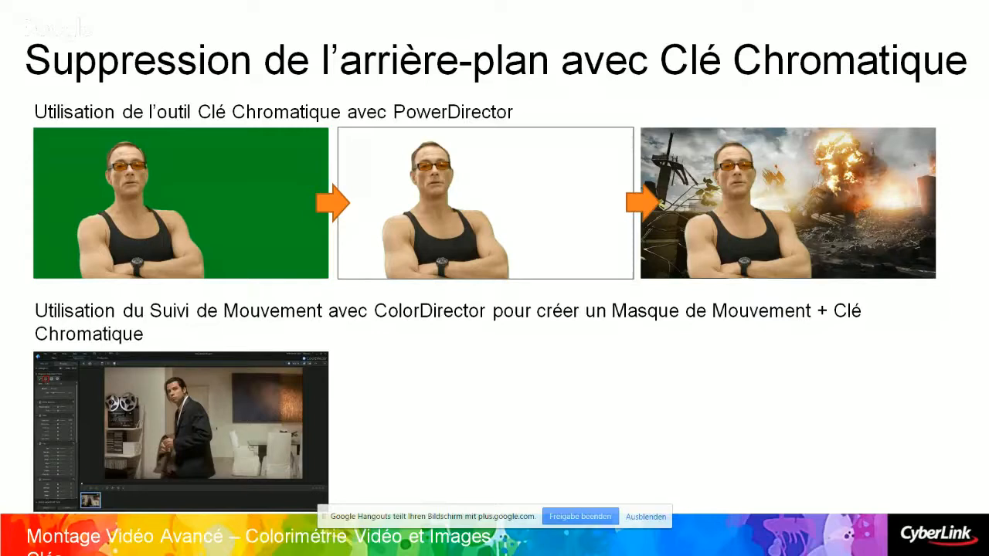
key("Right")
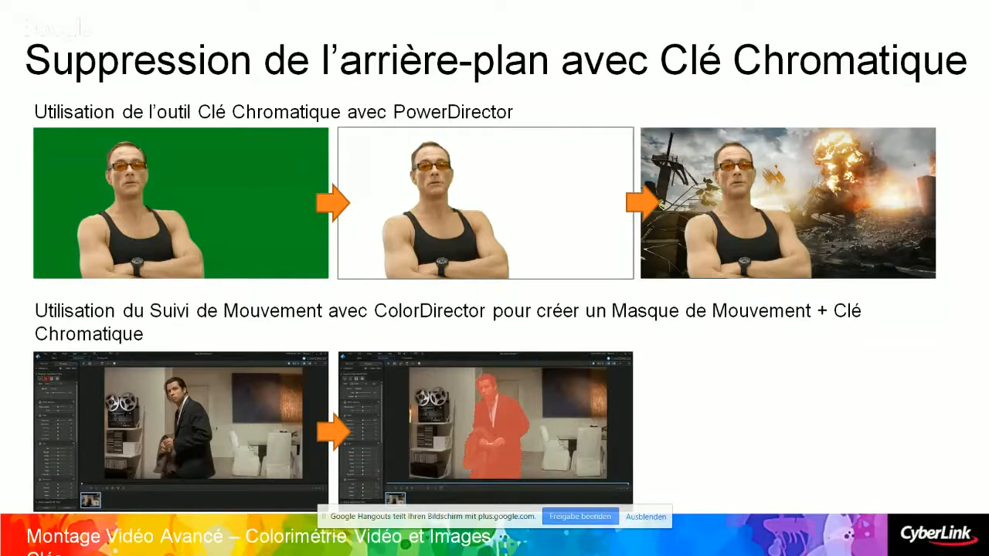
key("Right")
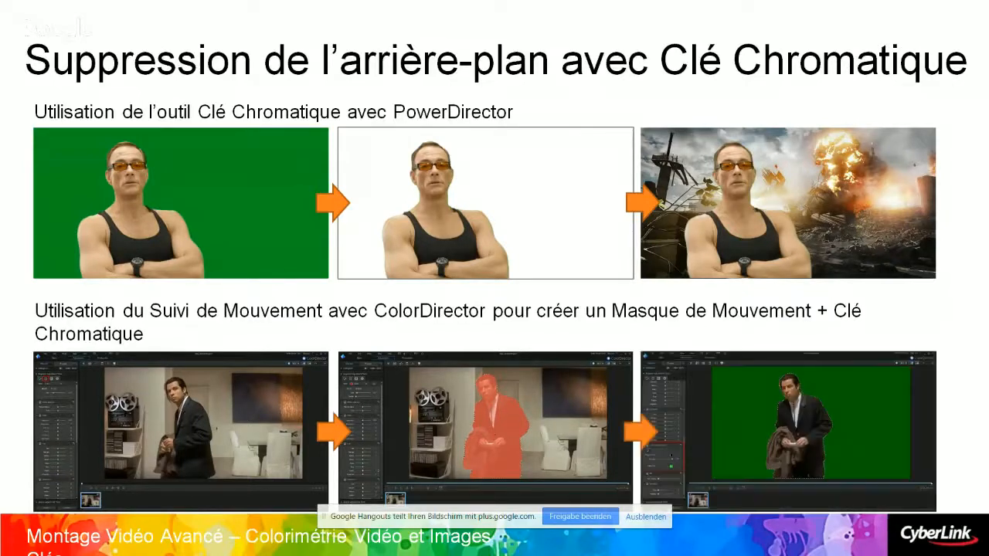
key("alt+Tab")
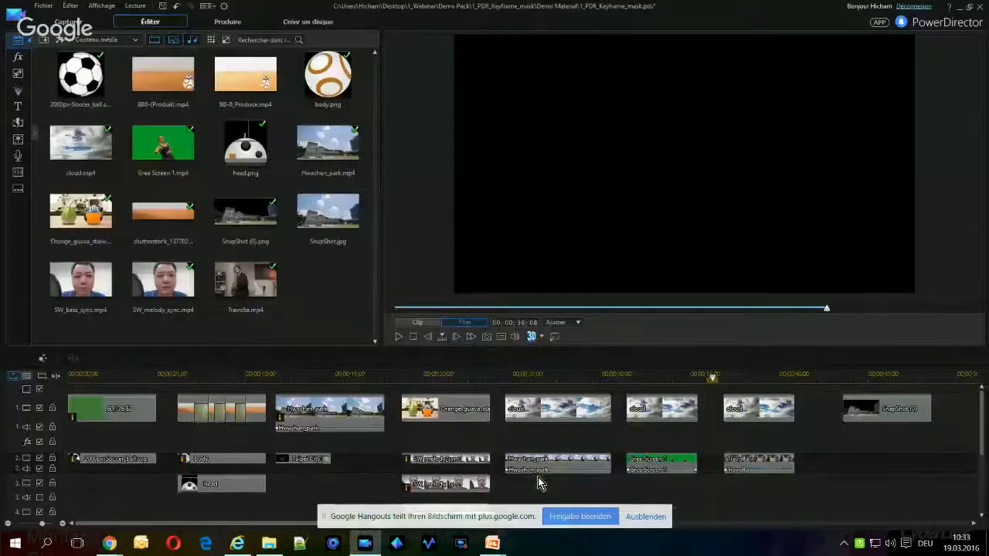
Select the cloud clip above the Travolta clip and toggle video track 1 off and on to inspect it
left_click(779, 405)
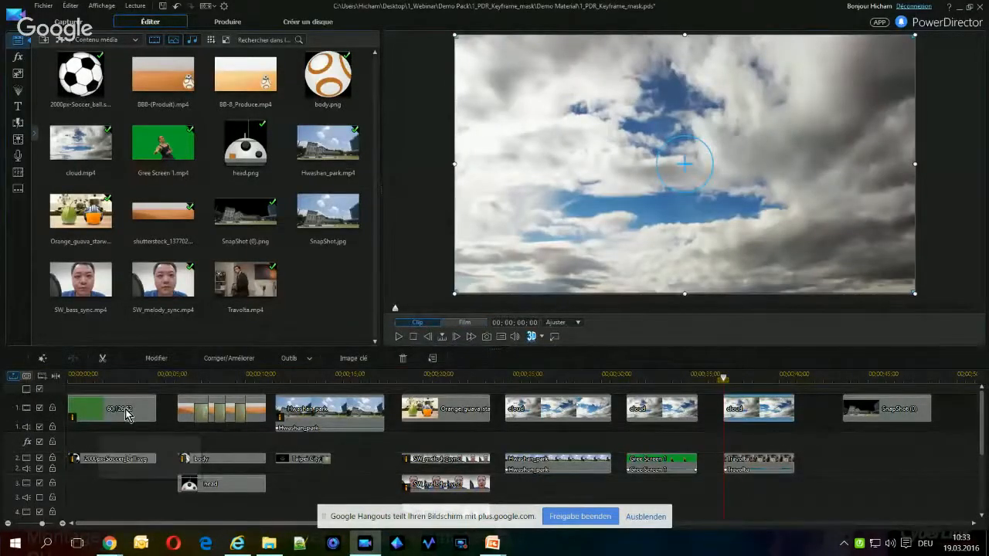
left_click(40, 408)
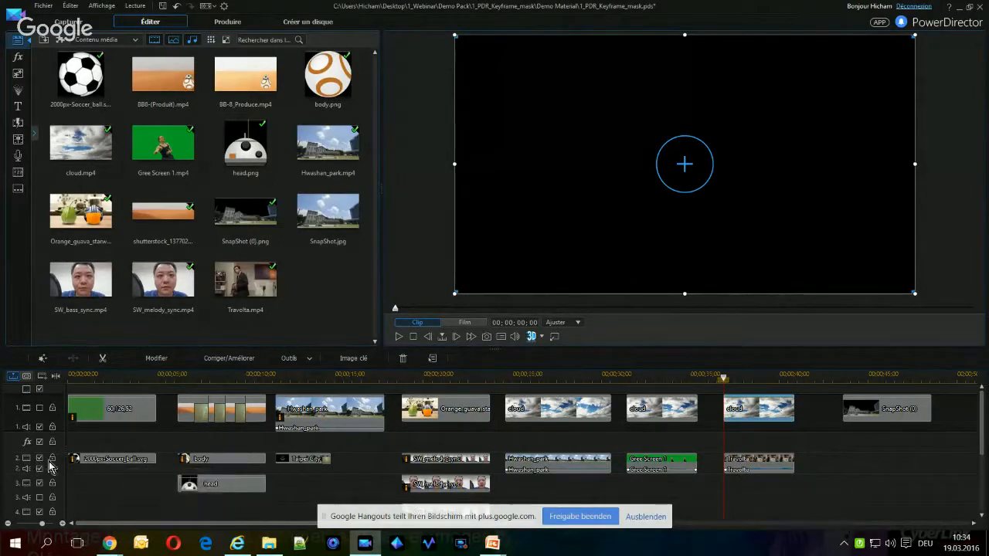
left_click(39, 407)
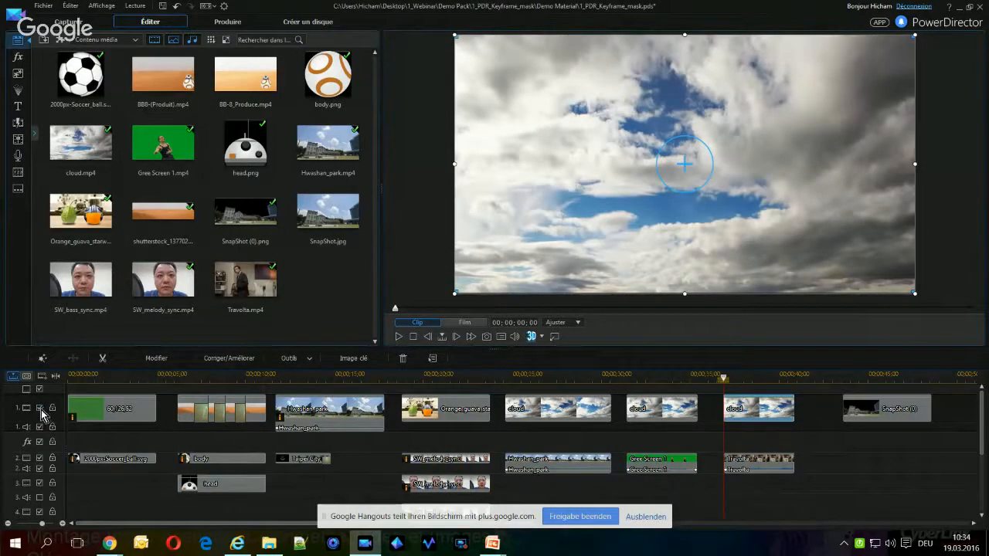
left_click(39, 408)
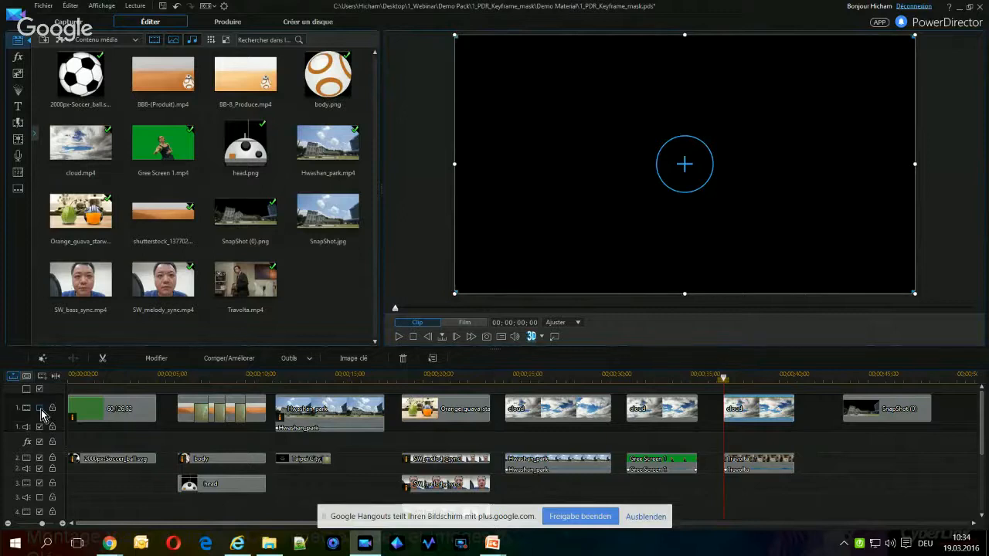
left_click(39, 407)
Select the Travolta clip on track 2 and play the section to preview its footage
left_click(737, 467)
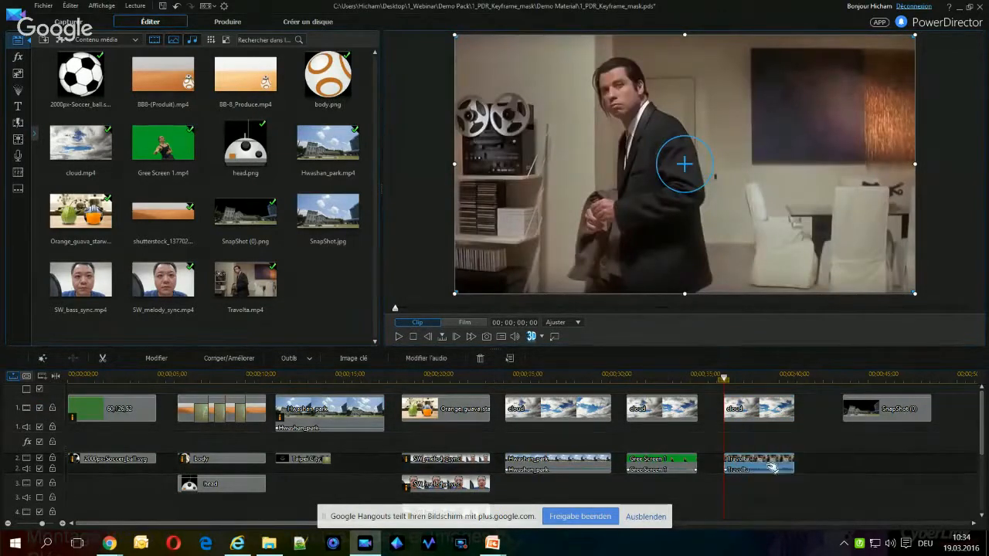
left_click(398, 338)
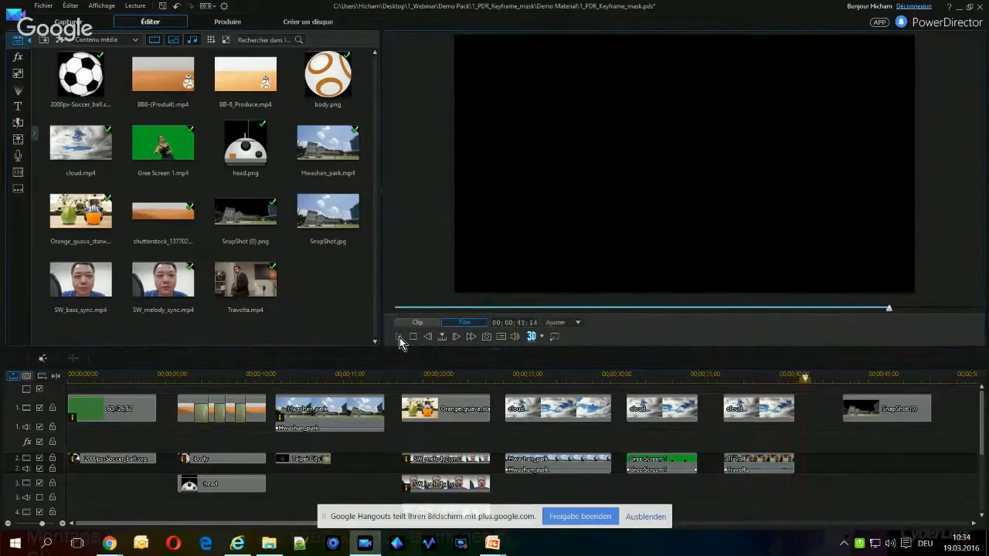
left_click(753, 466)
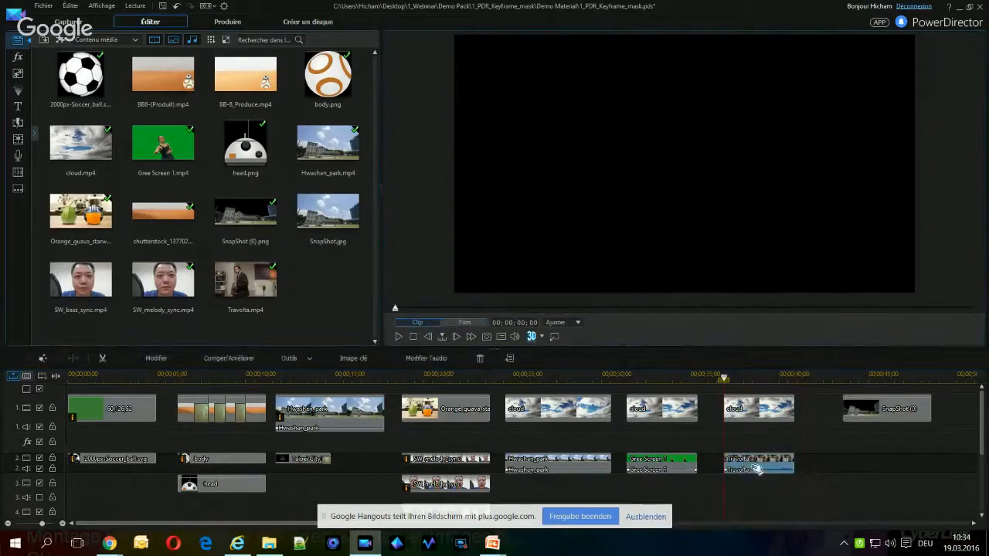
left_click(398, 337)
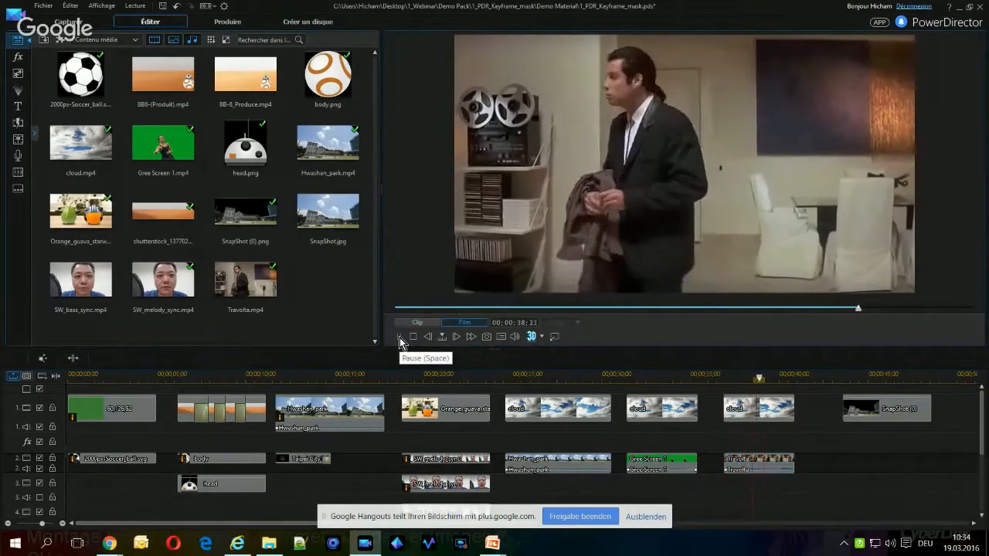
left_click(399, 337)
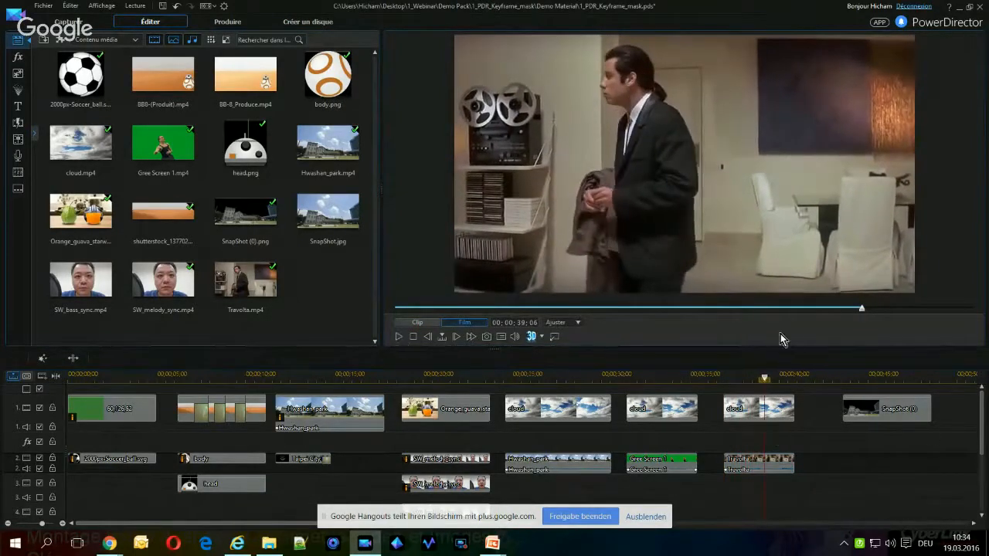
Open the Travolta clip in ColorDirector from its fix and enhance settings
left_click(750, 467)
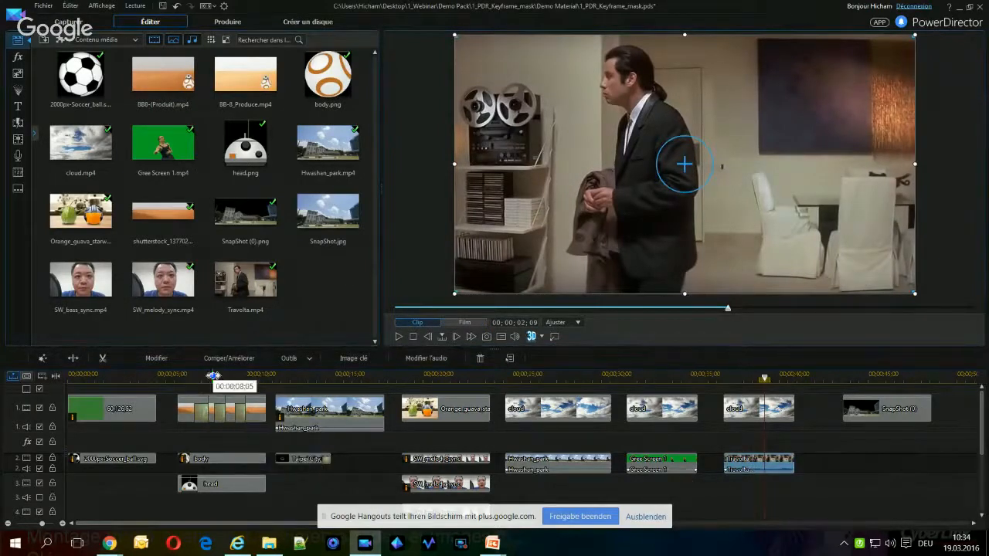
left_click(229, 362)
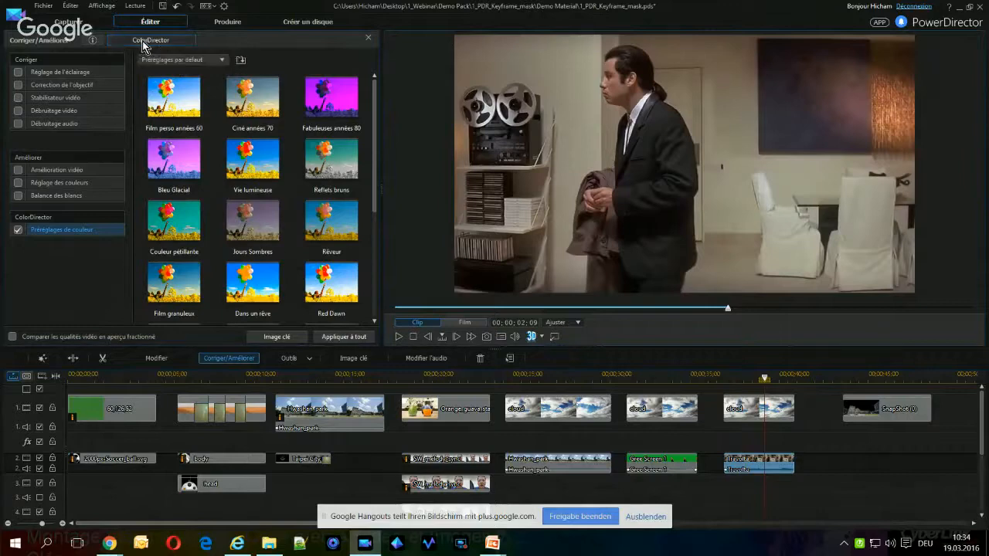
key("alt+Tab")
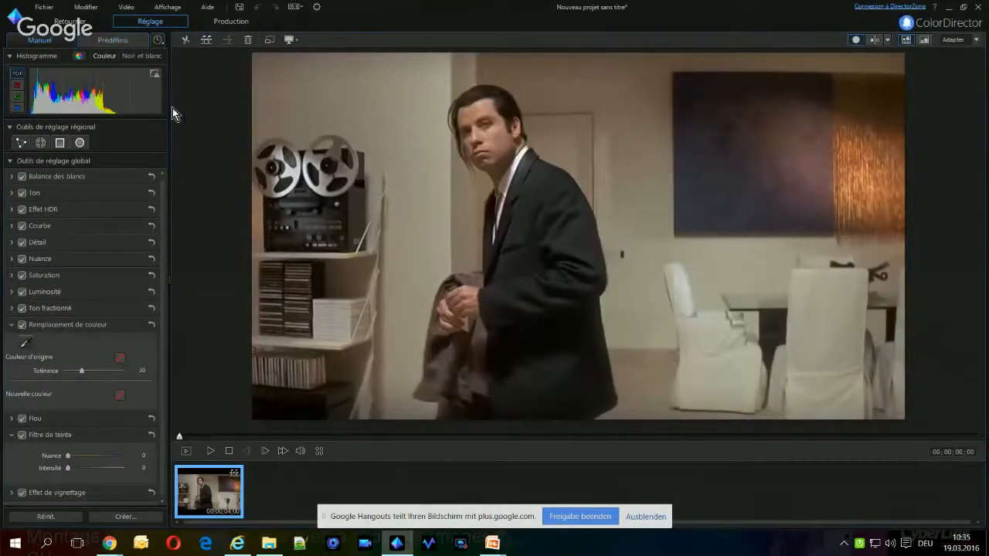
Paint a motion tracking mask over the man with a size 30 brush and track it forward through the clip
left_click(40, 142)
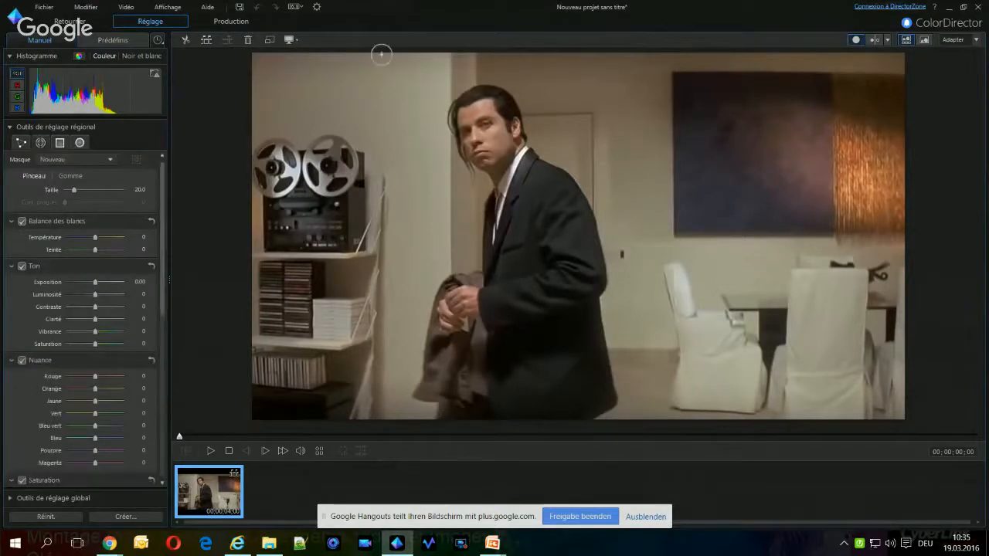
scroll(552, 342, "up", 9)
mouse_move(551, 343)
left_mouse_down()
mouse_move(542, 369)
mouse_move(541, 270)
mouse_move(518, 179)
mouse_move(494, 141)
mouse_move(497, 114)
mouse_move(475, 108)
mouse_move(523, 245)
mouse_move(532, 353)
mouse_move(494, 386)
mouse_move(470, 335)
mouse_move(485, 306)
mouse_move(474, 306)
mouse_move(511, 322)
left_mouse_up()
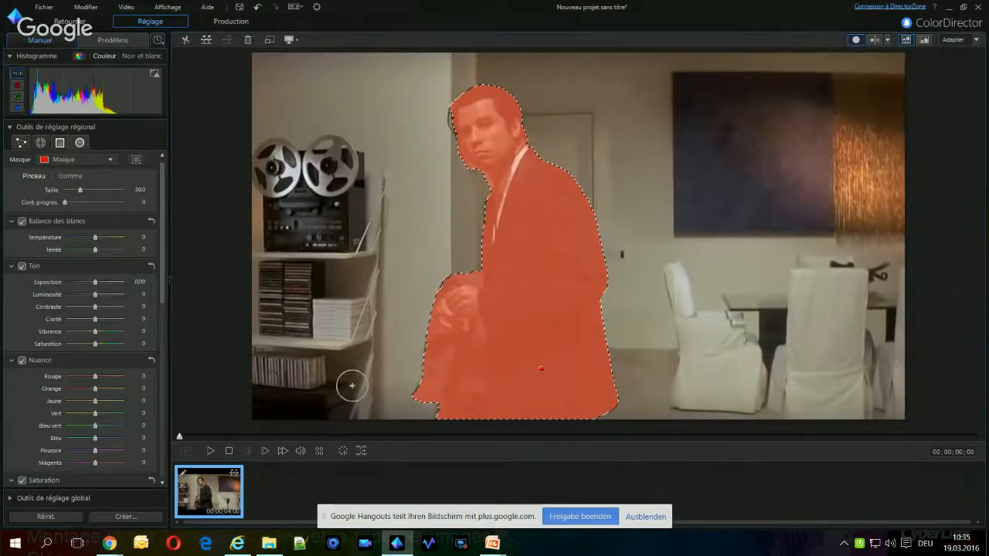
left_click(345, 451)
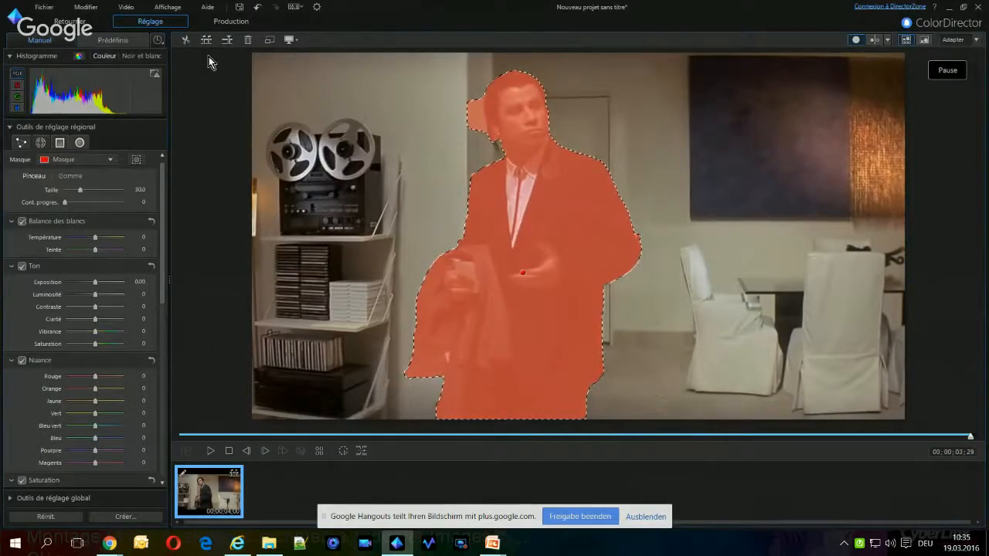
Erase the excess mask beside the man's head on the frame at 00;00;03;29 using a size 22 eraser
left_click(69, 176)
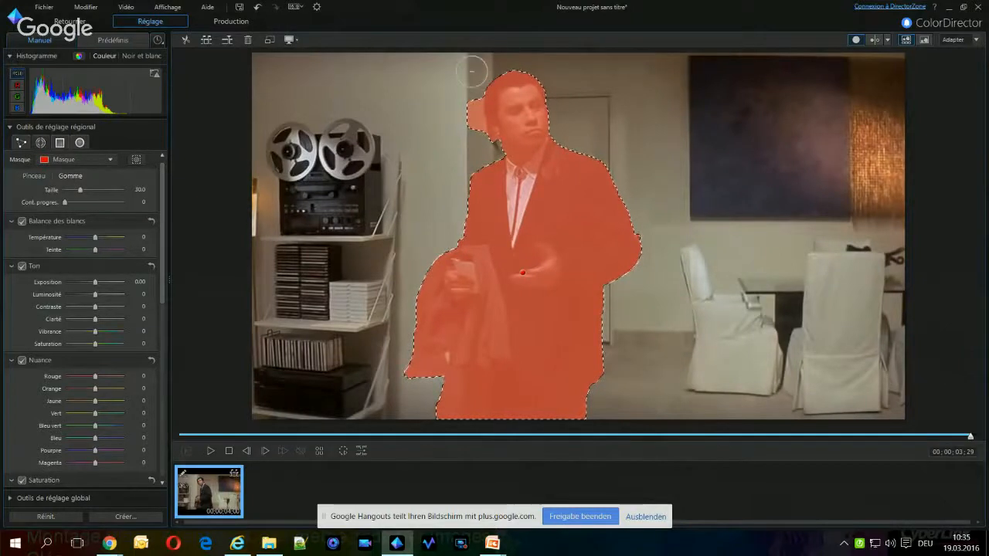
scroll(475, 71, "up", 3)
scroll(474, 71, "down", 6)
scroll(472, 72, "down", 3)
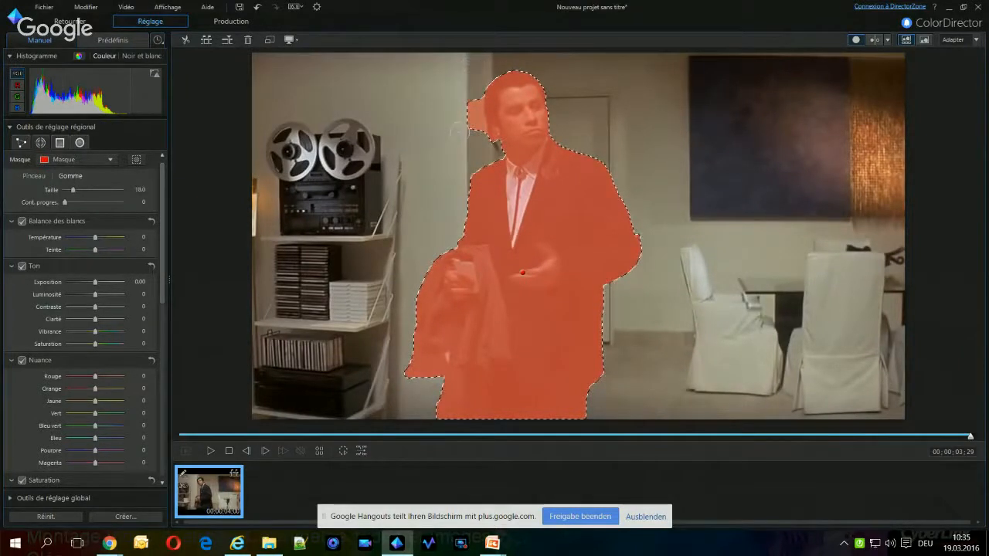
scroll(473, 106, "up", 1)
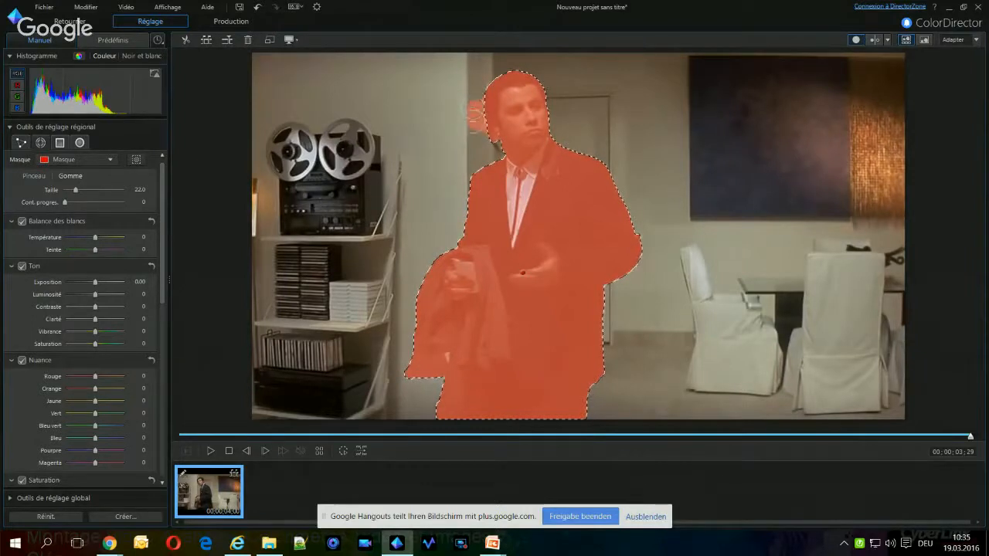
left_click_drag(475, 108, 479, 143)
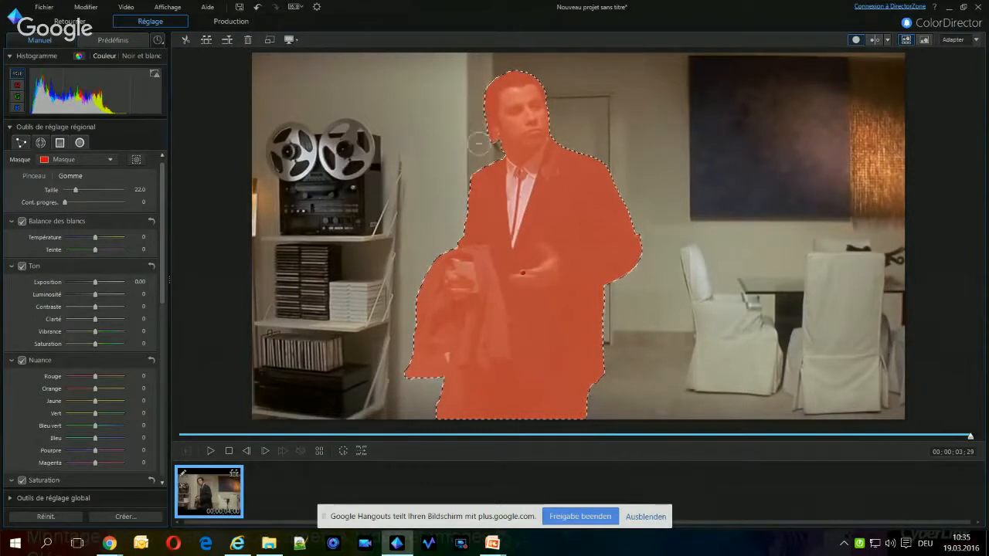
Step back frame by frame from 00;00;03;28 to 00;00;03;24, erasing the excess mask beside the man's head
left_click(247, 452)
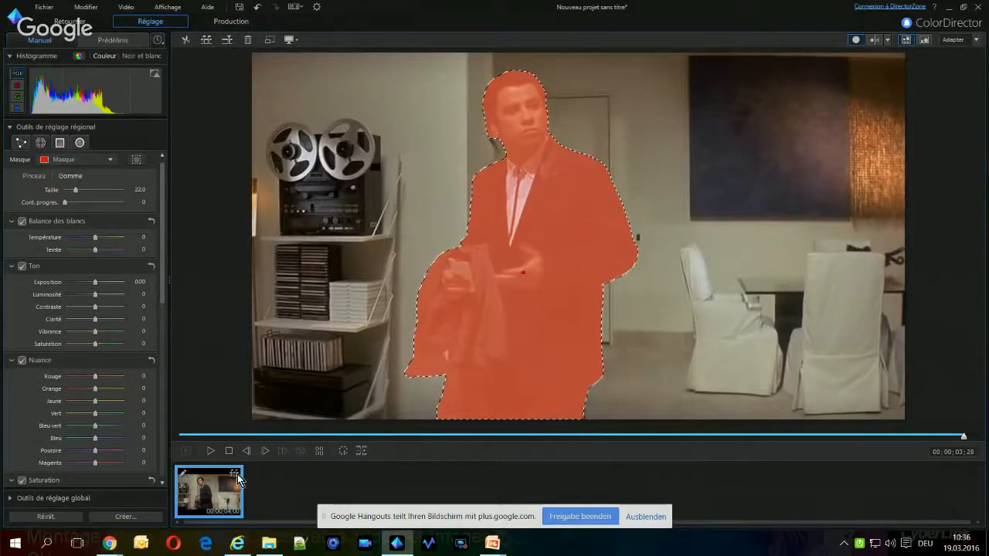
left_click(247, 450)
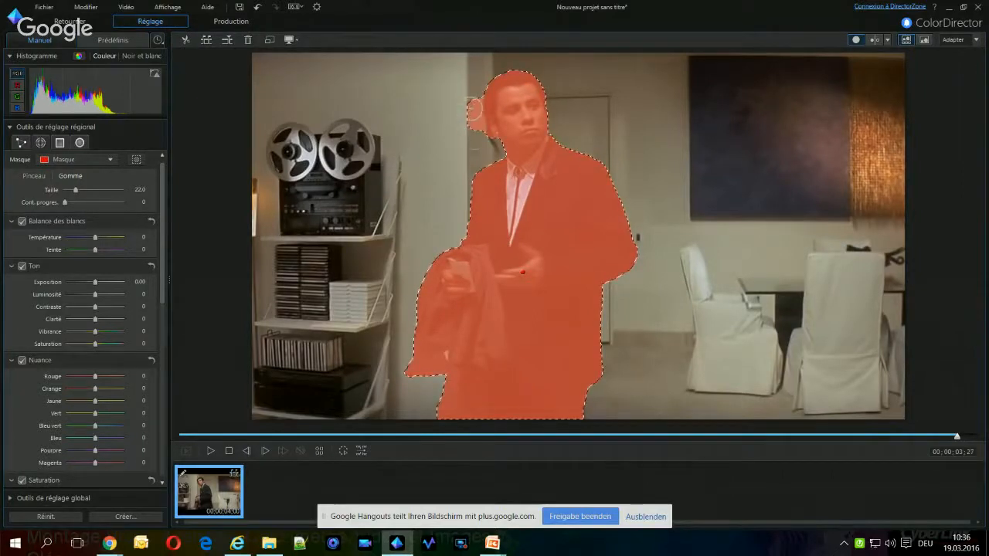
left_click(248, 453)
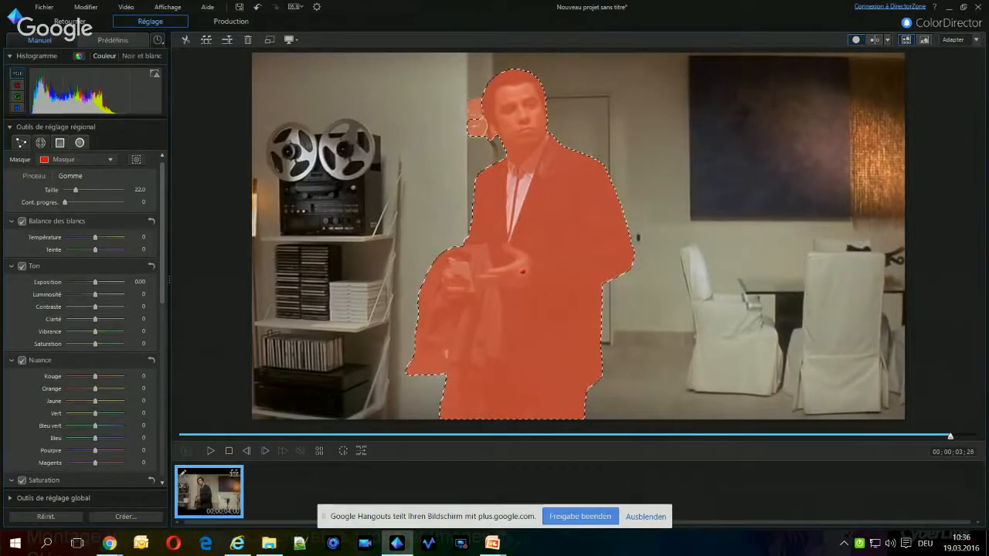
left_click(246, 451)
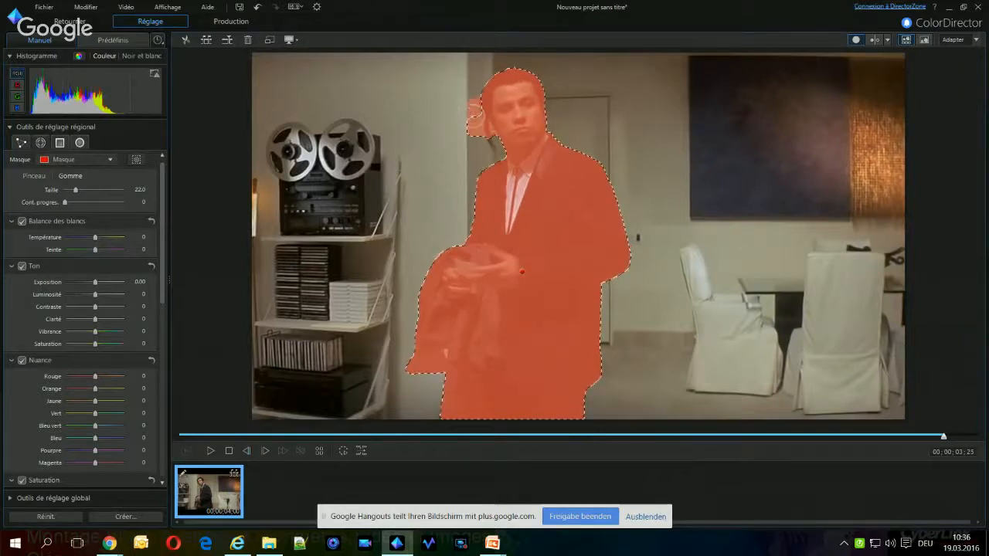
left_click_drag(474, 111, 479, 141)
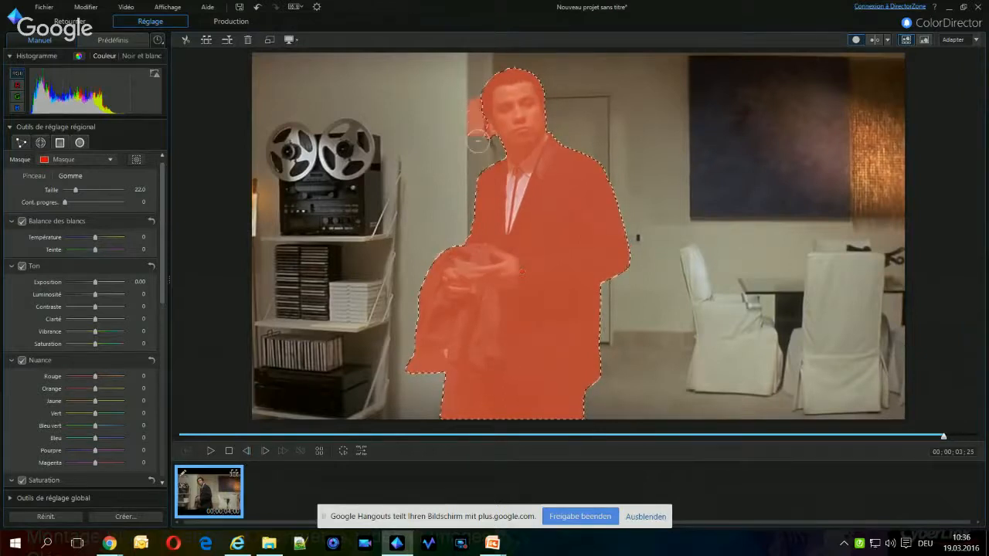
left_click(245, 451)
left_click_drag(480, 96, 473, 105)
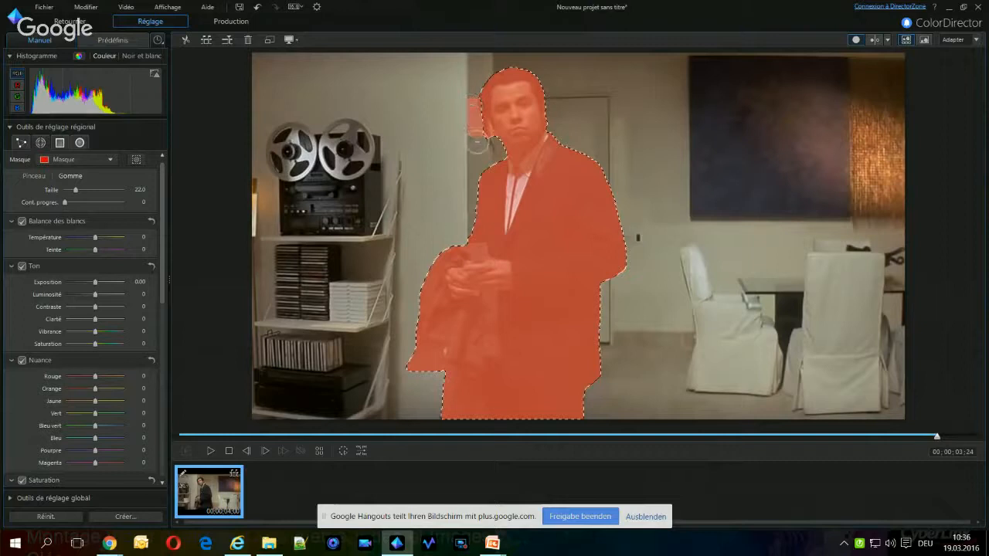
Continue cleaning the mask beside the man's head frame by frame, from 00;00;03;23 back to 00;00;03;19
left_click(246, 452)
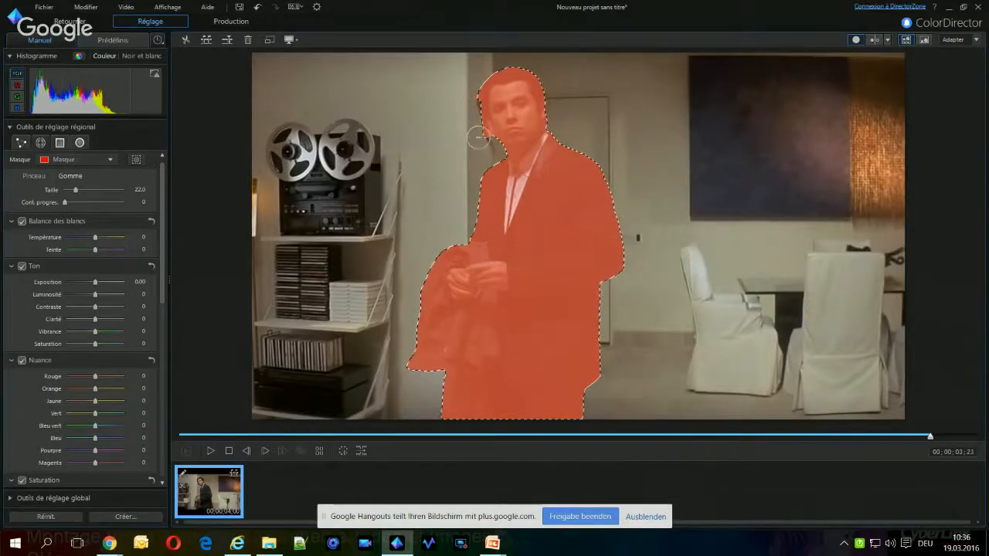
left_click(248, 451)
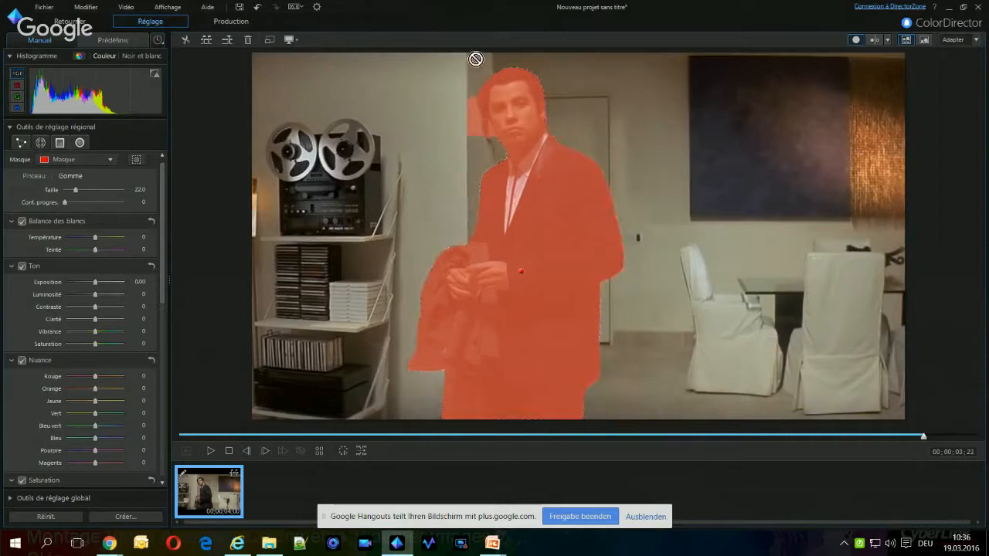
left_click(248, 452)
left_click(472, 100)
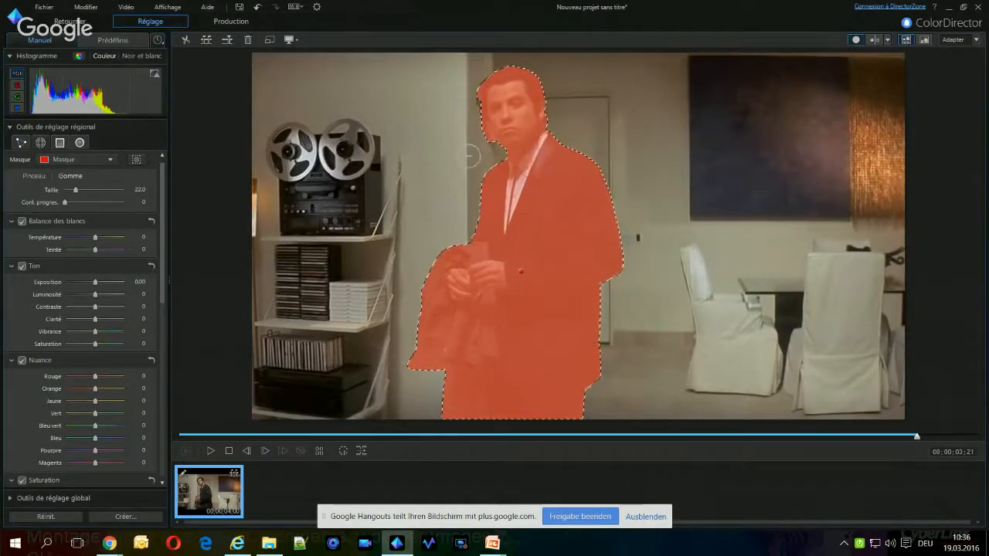
left_click(248, 452)
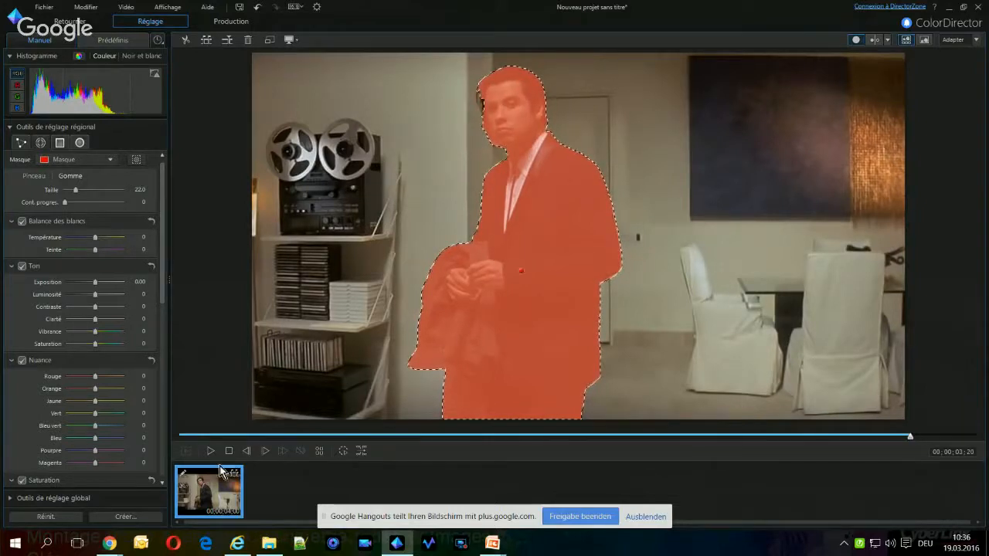
left_click(248, 452)
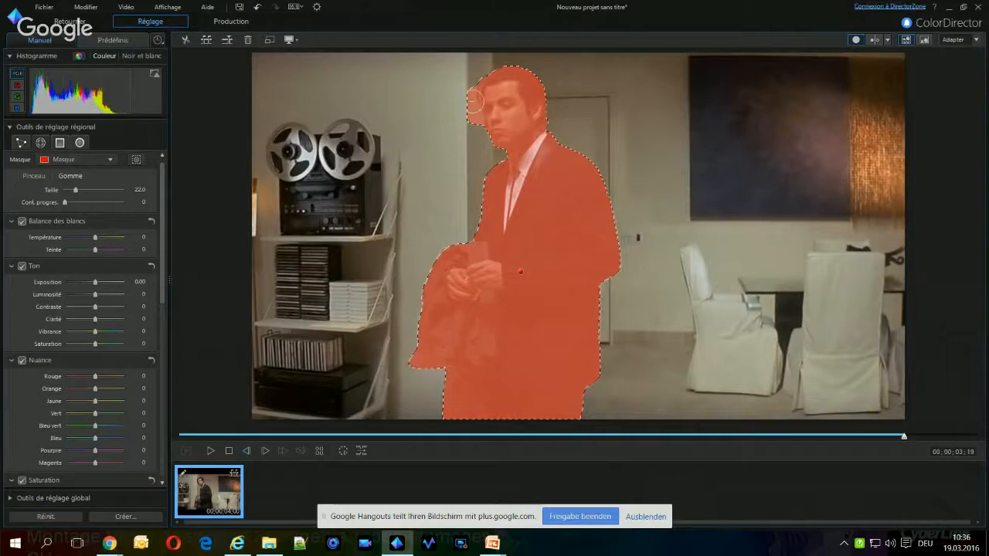
Step back frame by frame to 00;00;03;17 and erase the excess mask beside the man's head there
left_click(248, 453)
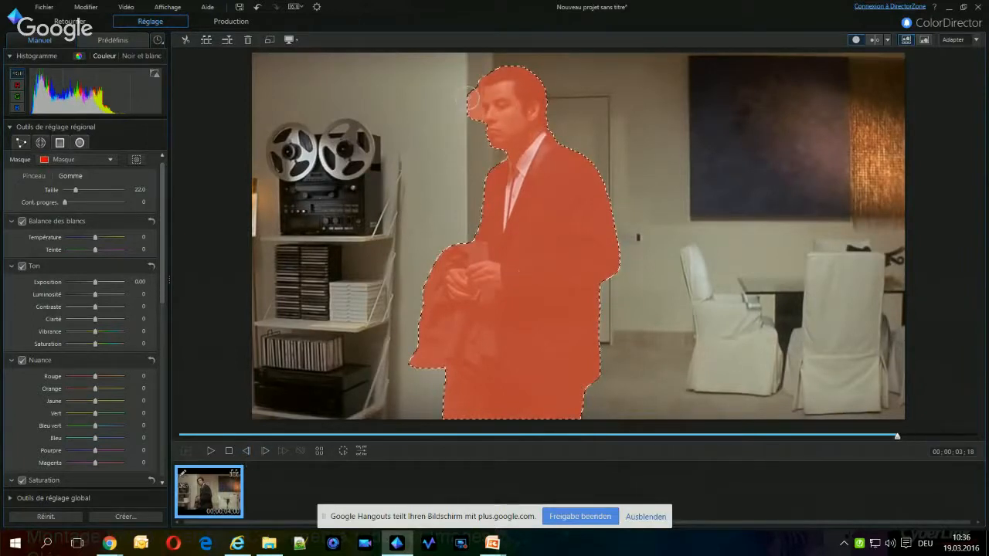
left_click(246, 450)
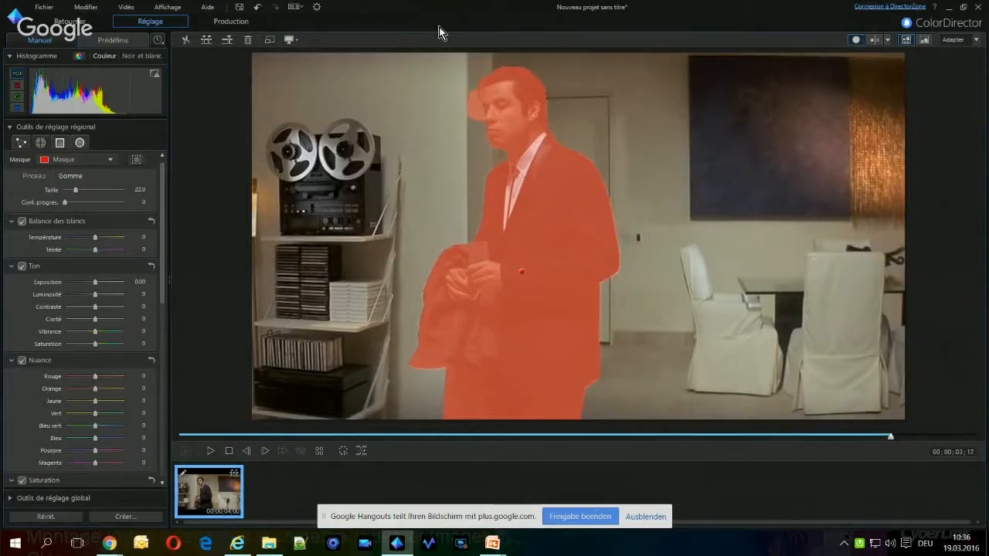
left_click(472, 99)
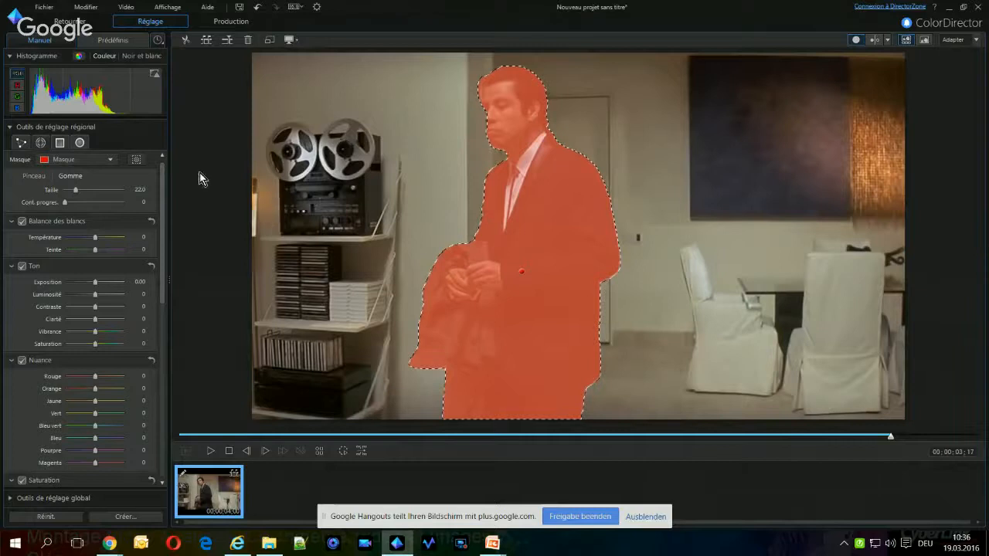
Invert the mask and black out the background with exposure -4.00, luminosity -100 and contrast 100
left_click(136, 161)
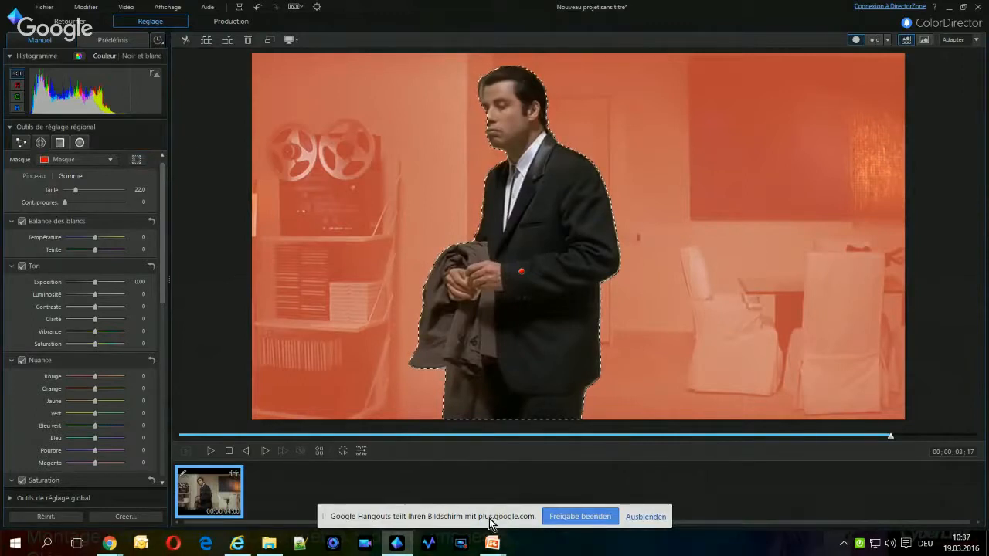
mouse_move(161, 194)
left_mouse_down()
mouse_move(160, 262)
mouse_move(159, 209)
left_mouse_up()
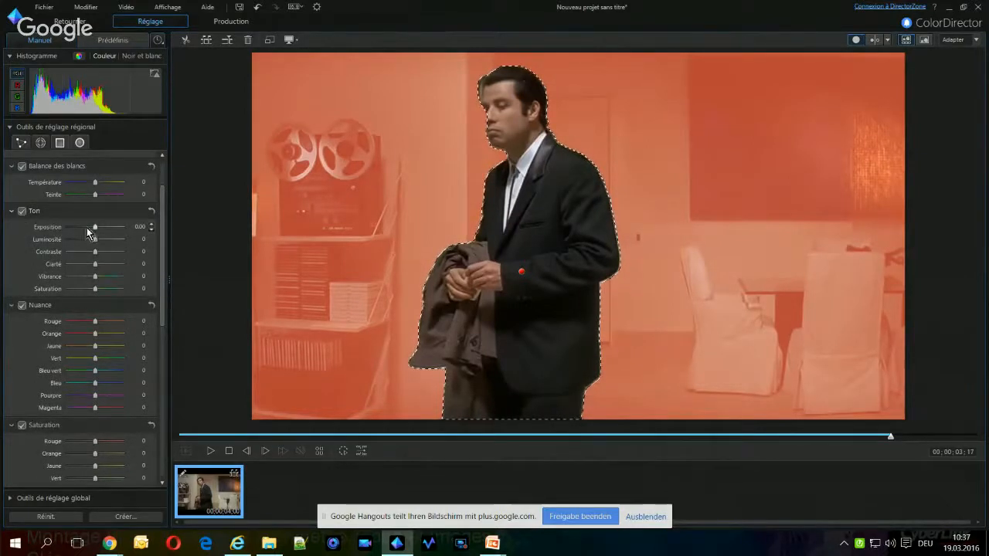
left_click_drag(67, 229, 66, 229)
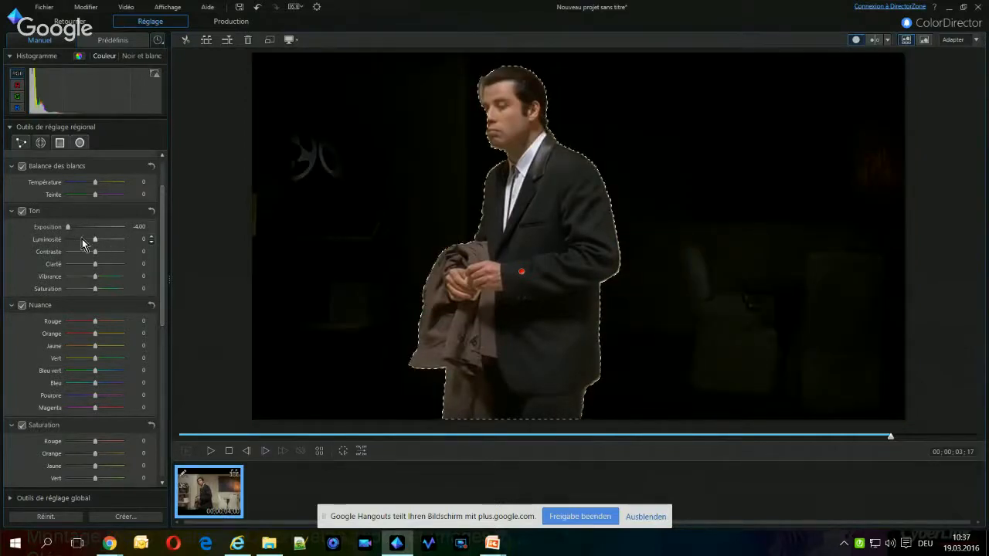
left_click_drag(95, 240, 56, 240)
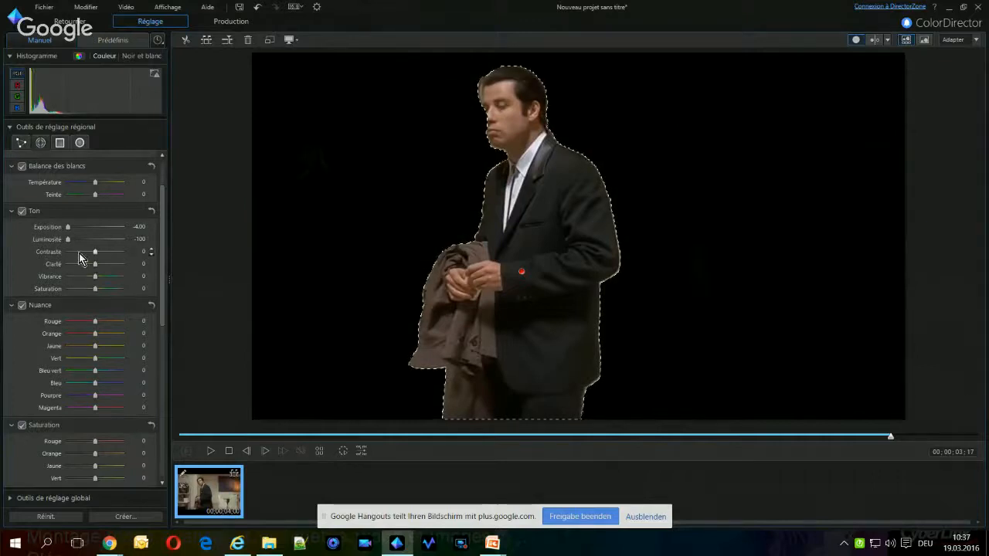
left_click_drag(94, 253, 128, 252)
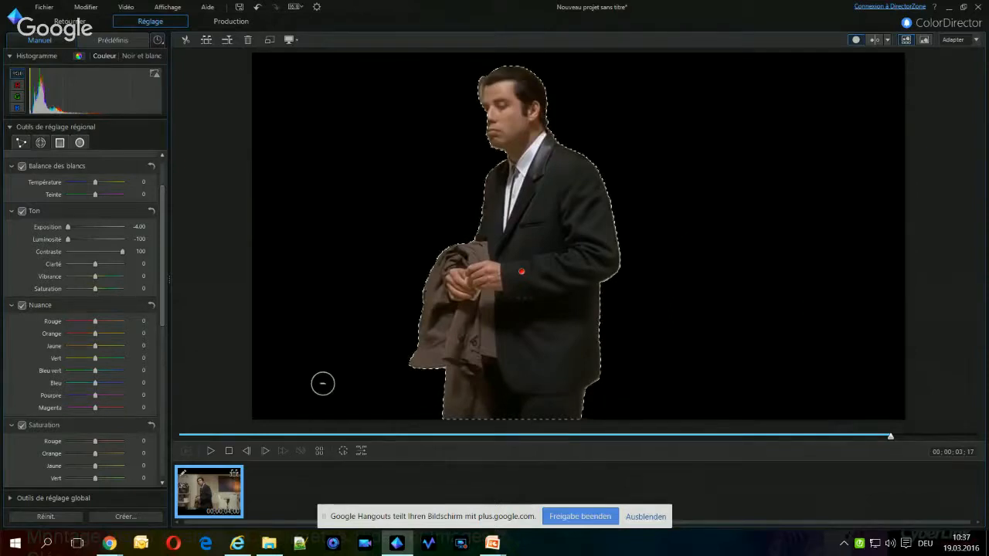
Set up colour replacement on the masked background, sampling black as the original colour and choosing green 00FF00 as the new colour
left_click_drag(161, 197, 160, 376)
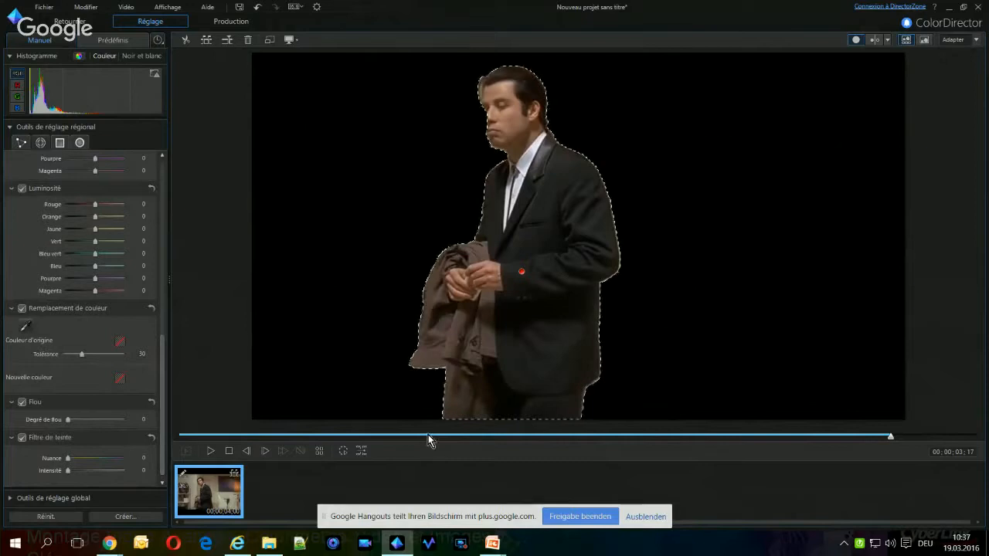
left_click(25, 326)
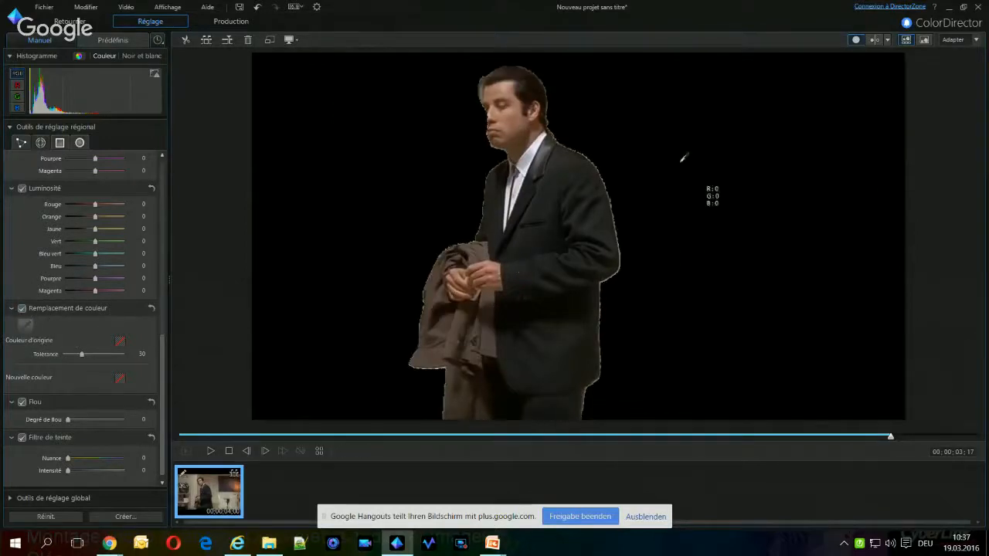
left_click(701, 134)
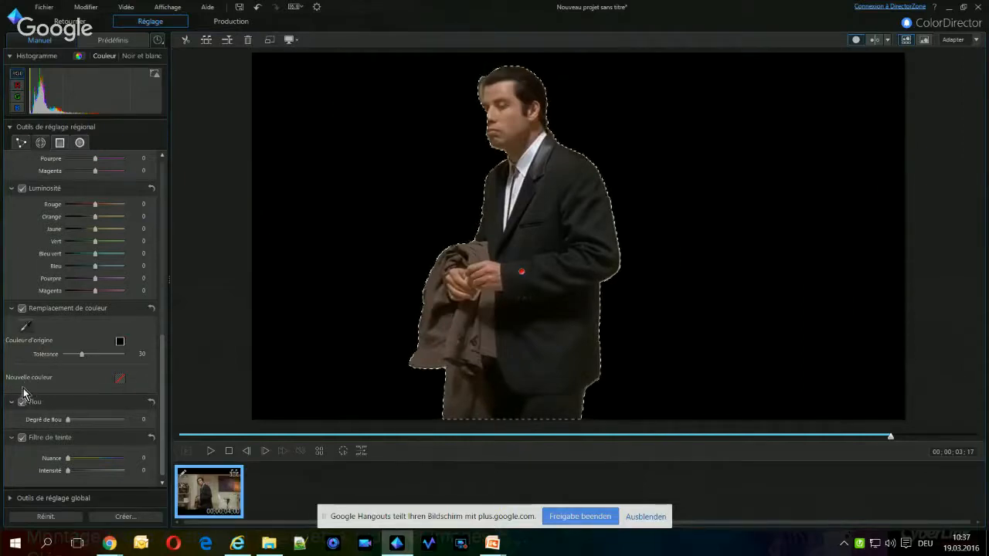
left_click(120, 379)
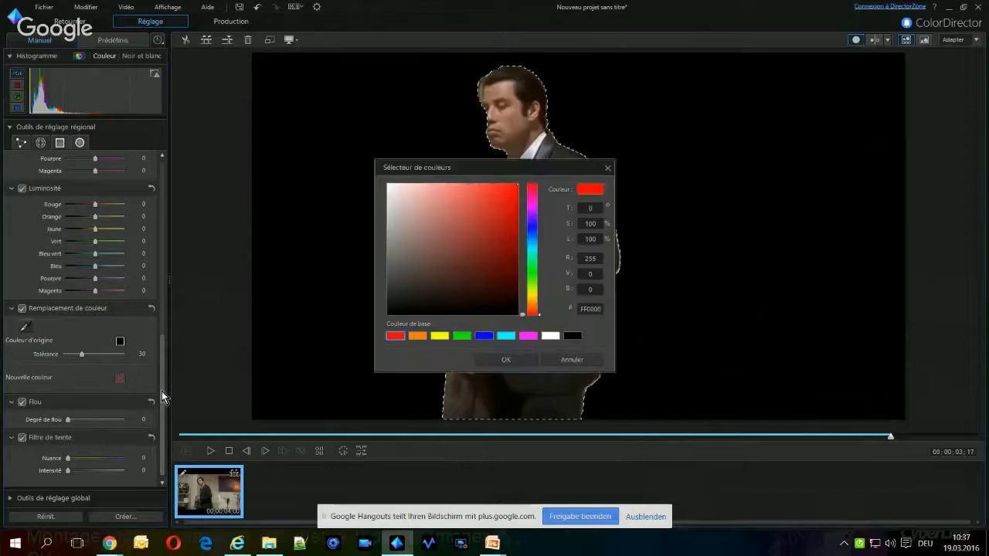
left_click(458, 336)
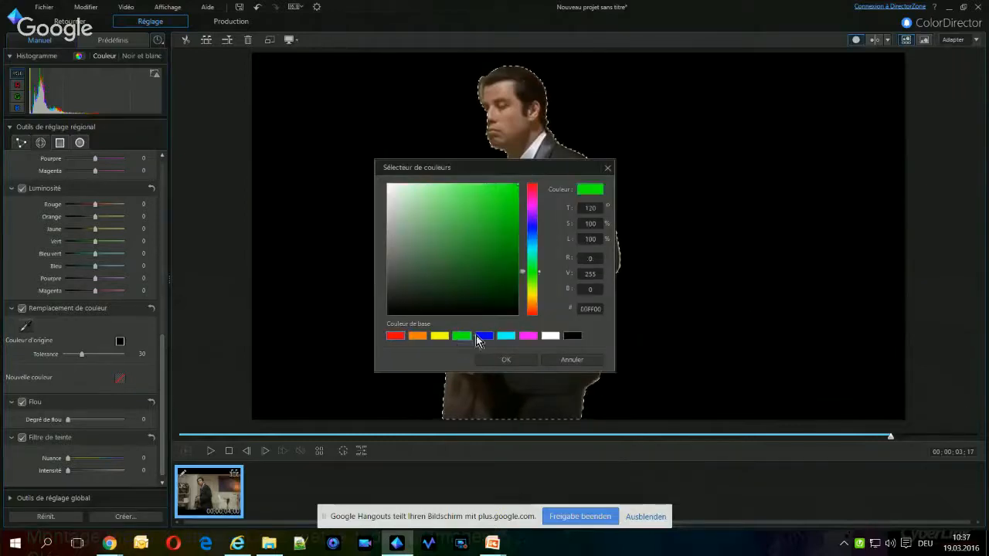
left_click(524, 362)
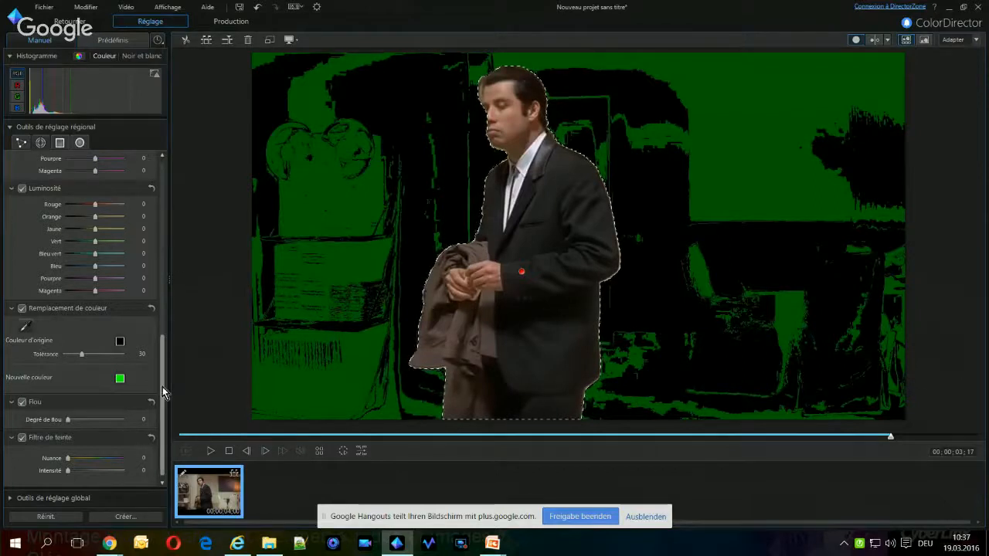
Set the colour replacement tolerance to 100 for the background
scroll(163, 363, "up", 3)
scroll(163, 367, "down", 1)
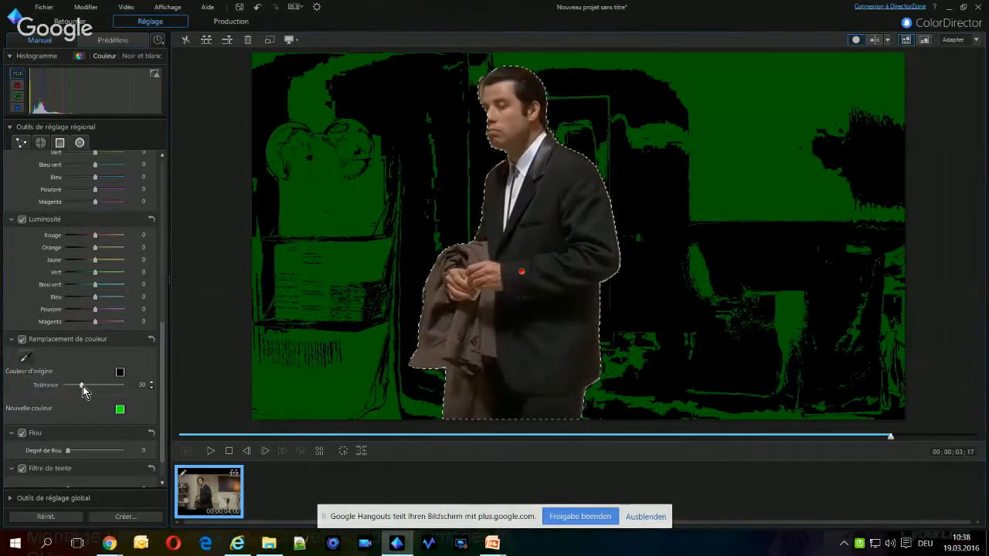
left_click_drag(82, 387, 205, 426)
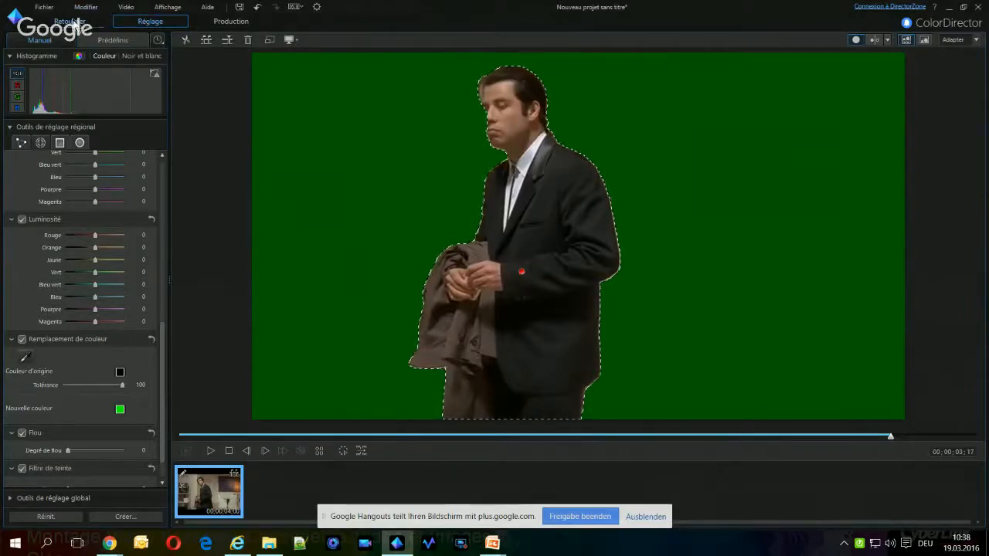
Return to PowerDirector, select the cloud clip behind the man and minimize the window
left_click(75, 21)
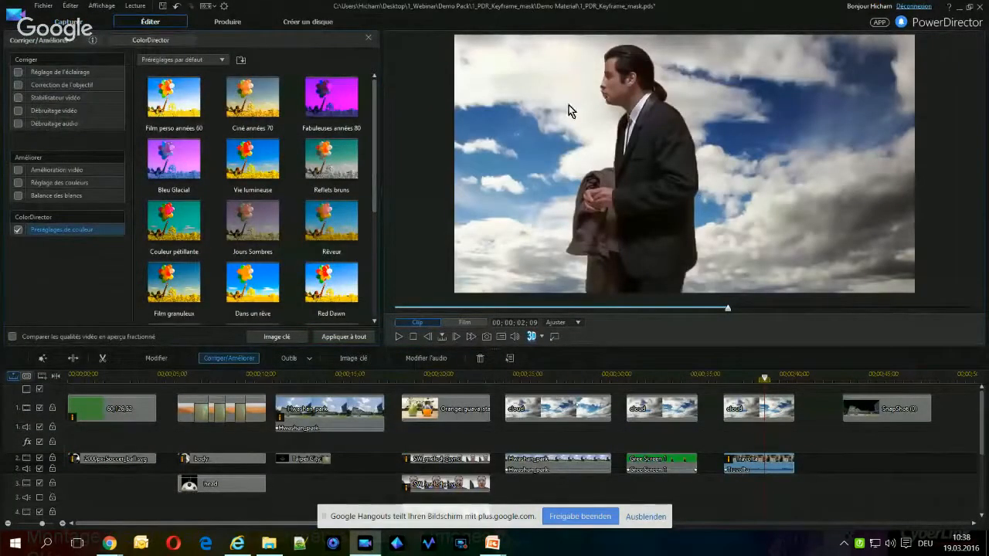
left_click(735, 414)
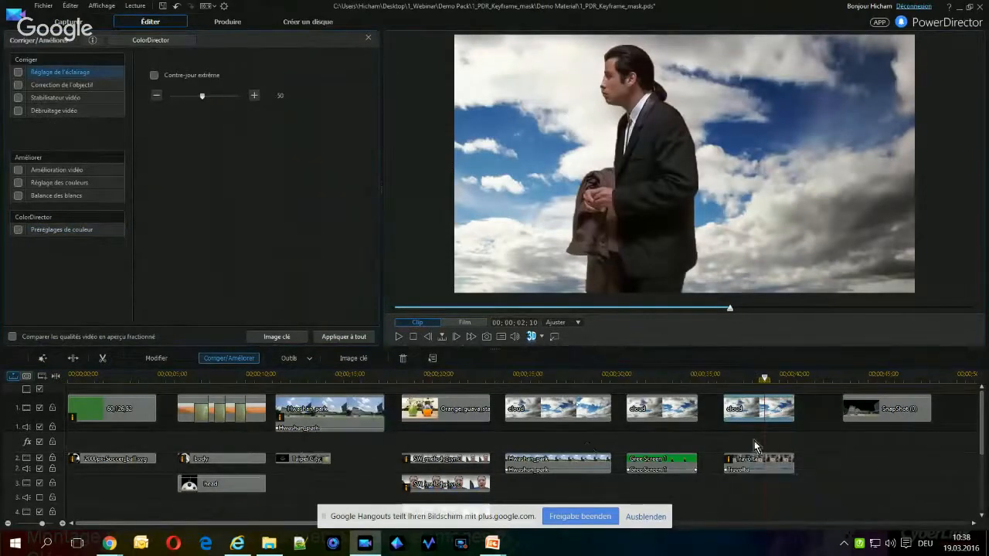
left_click(961, 9)
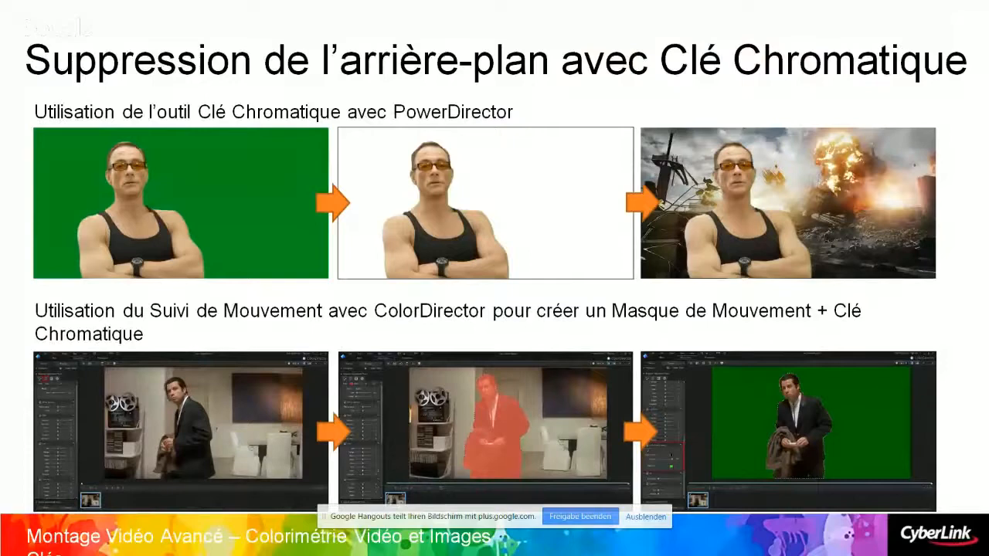
key("Right")
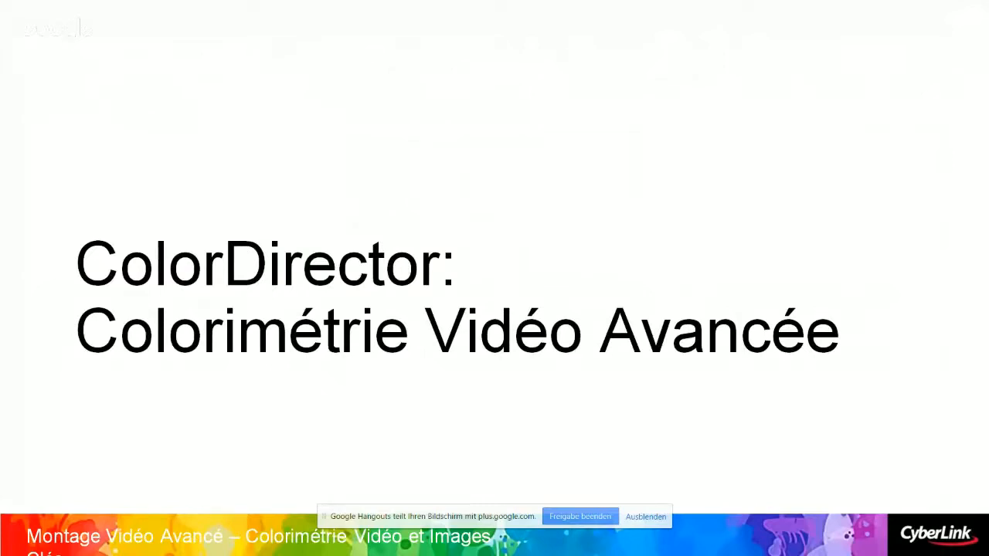
key("Right")
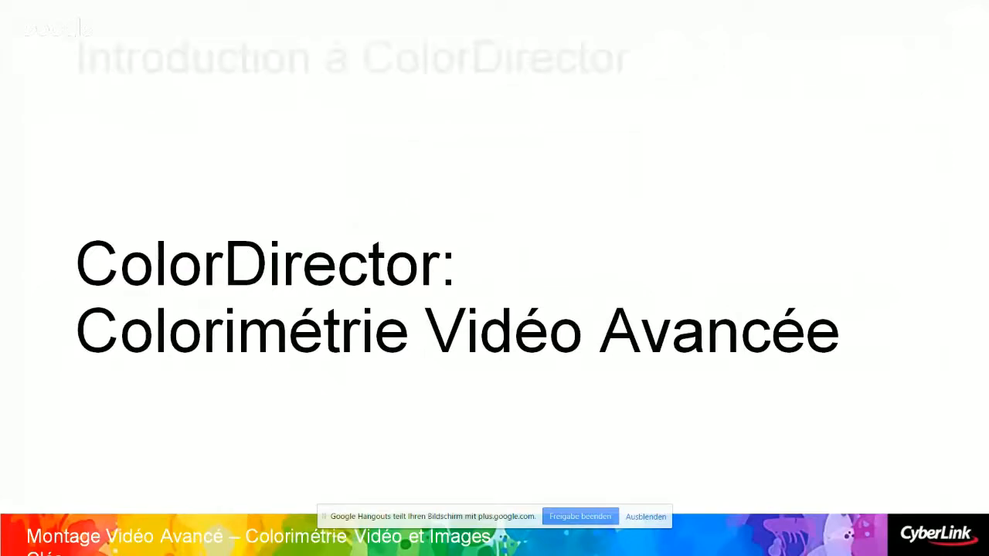
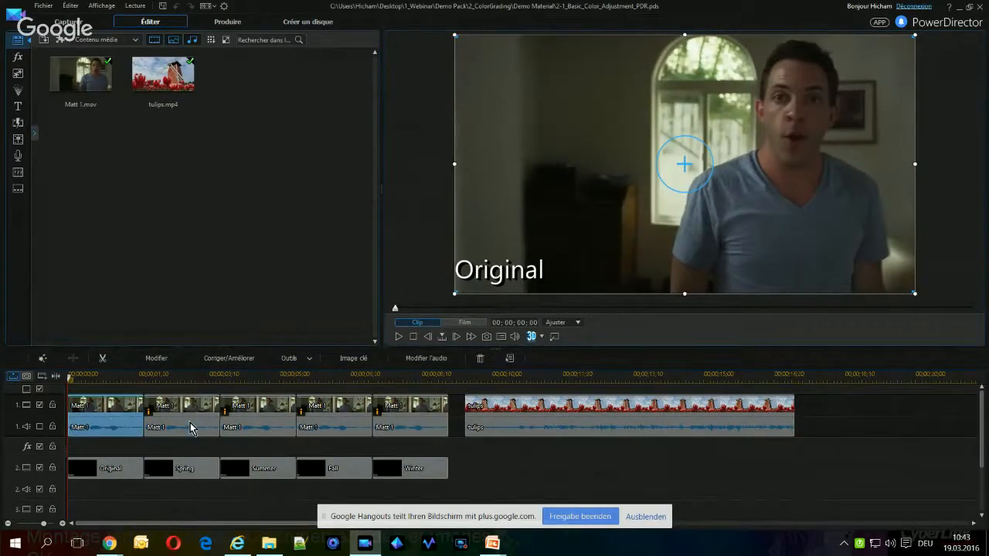
Select the Spring version of the Matt 1 clip and scrub through it to examine its colours
left_click(190, 424)
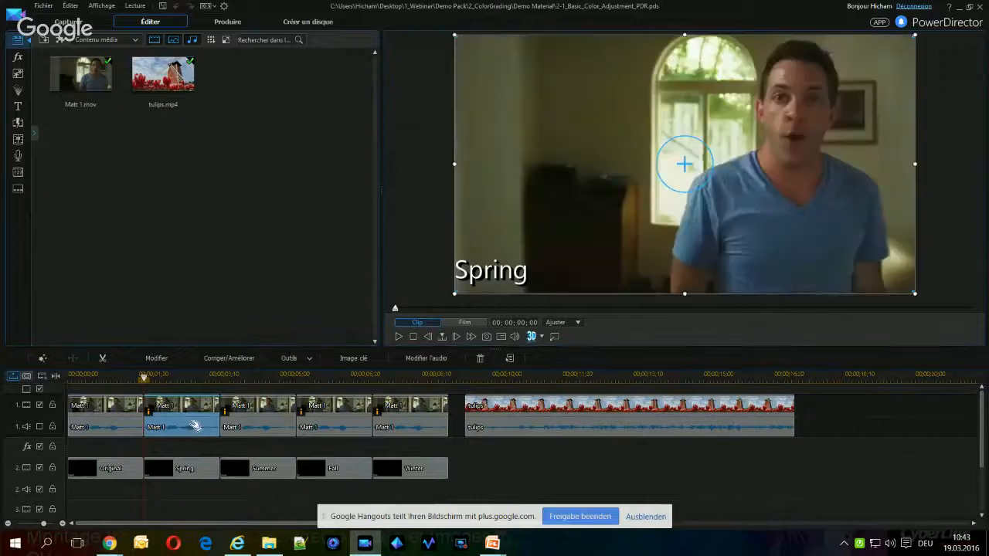
left_click_drag(144, 378, 170, 379)
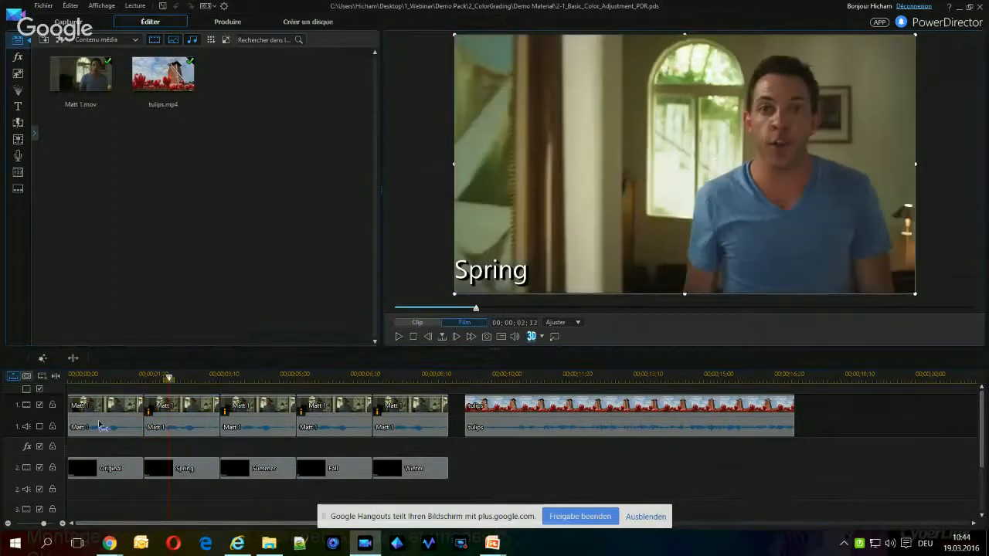
Try colour adjustment on the Original clip with luminosity 38 and vibrance 44, and reset it
left_click(102, 425)
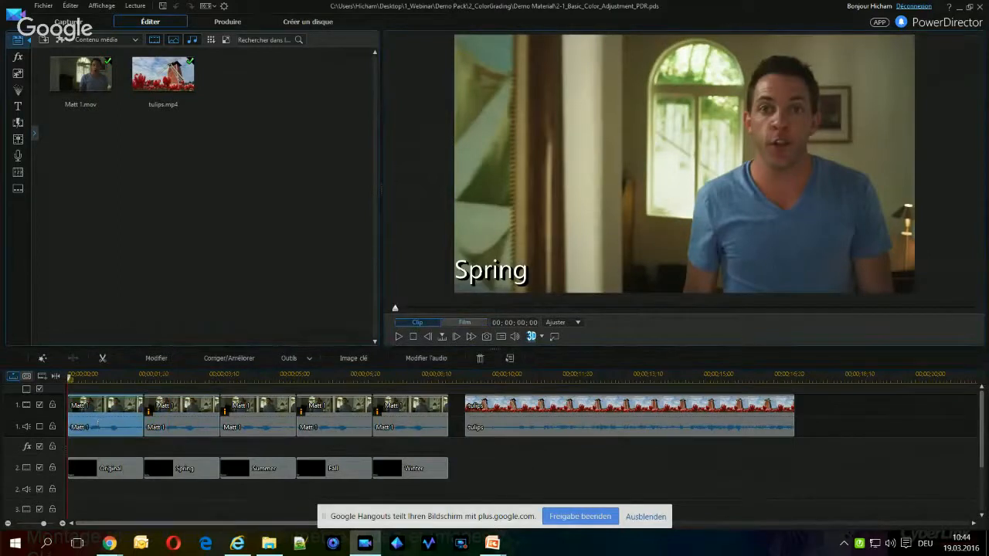
left_click(236, 366)
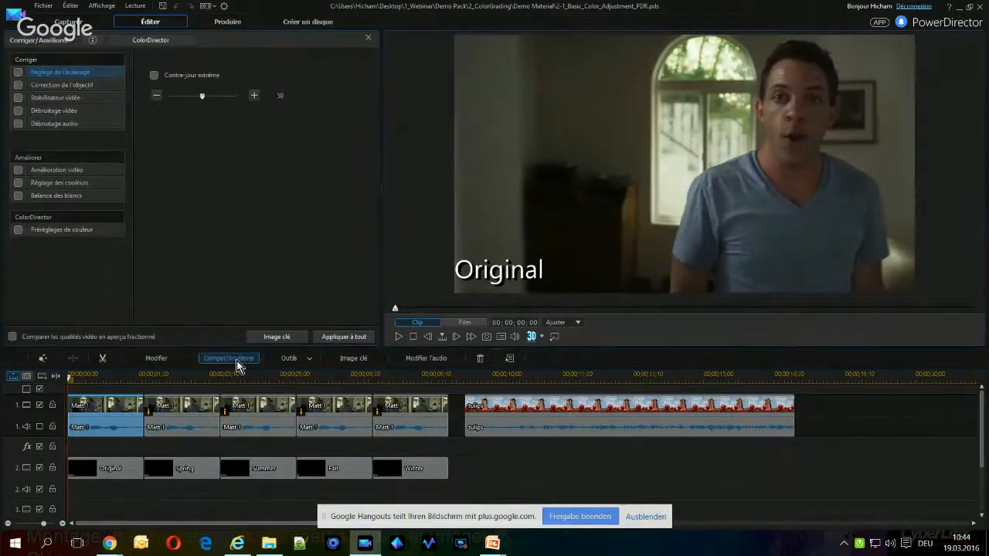
left_click(18, 184)
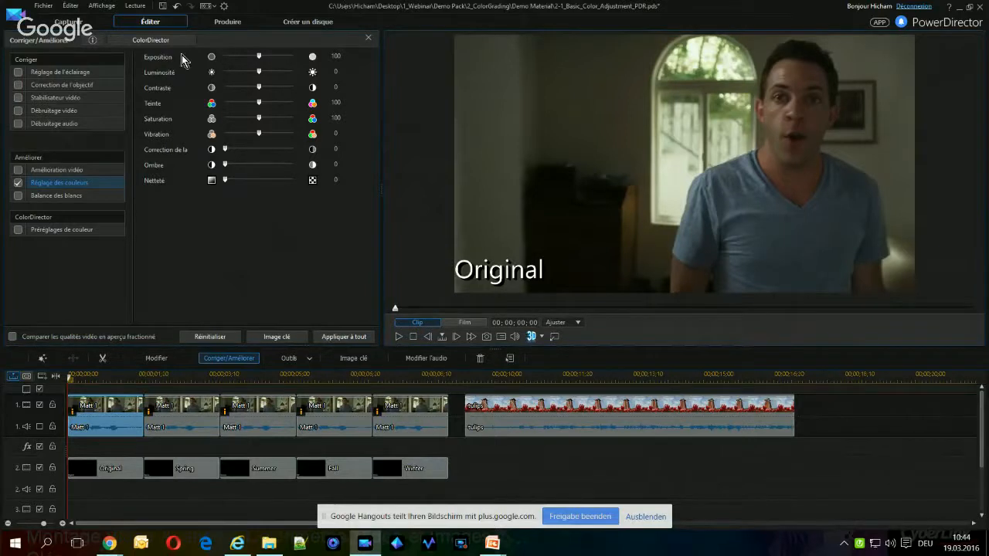
left_click_drag(258, 72, 272, 75)
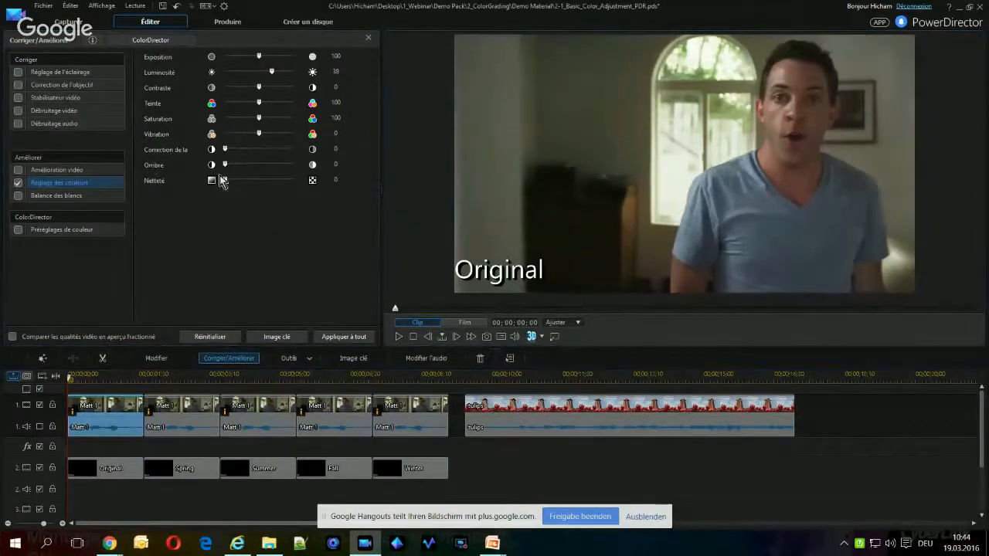
left_click_drag(261, 134, 276, 135)
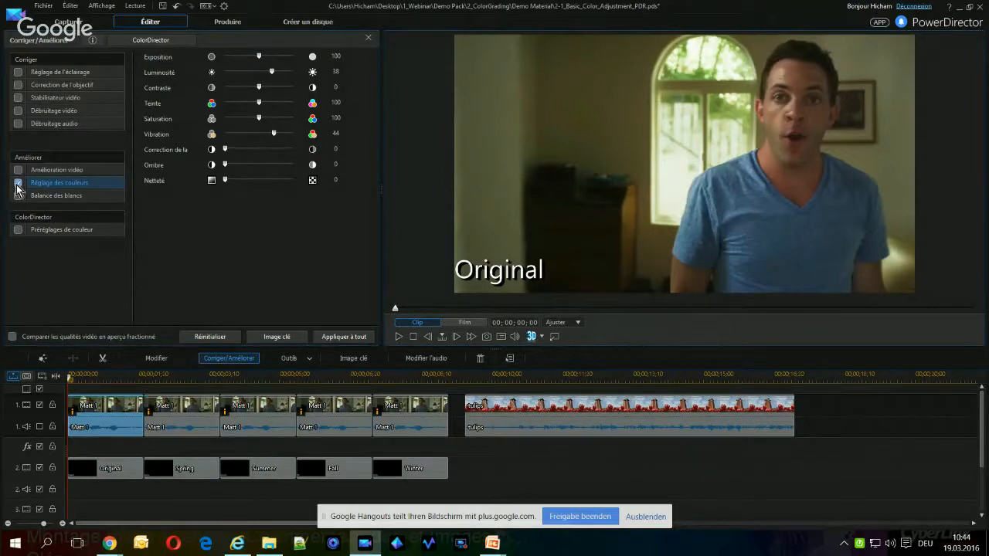
left_click(227, 338)
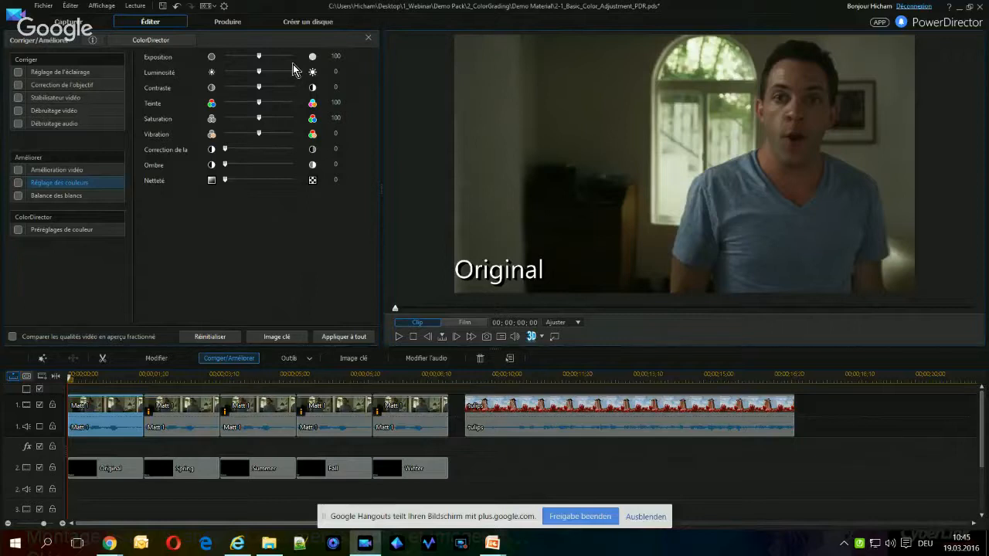
Enable white balance on the Original clip with colour temperature 79 and tint 63
left_click(18, 197)
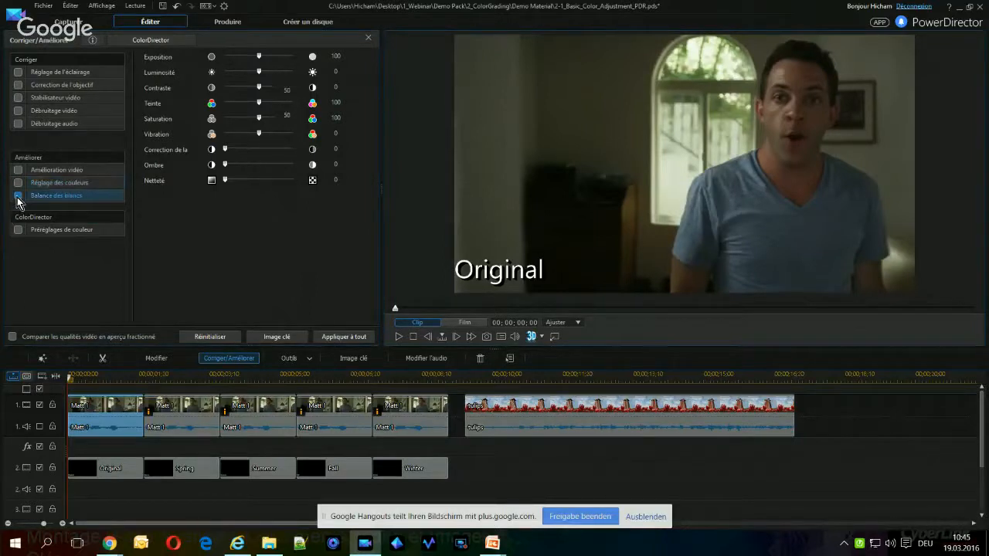
left_click(18, 198)
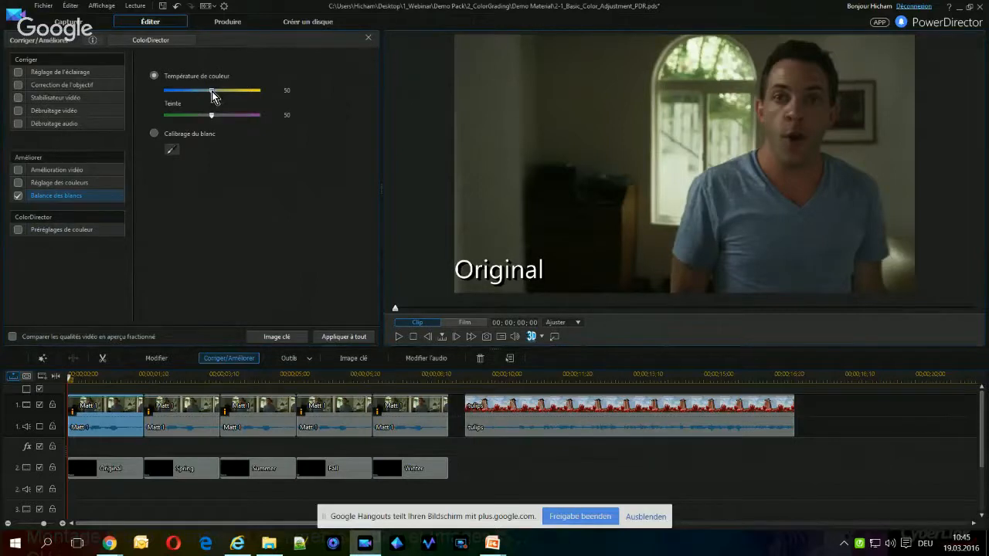
left_click_drag(211, 91, 240, 93)
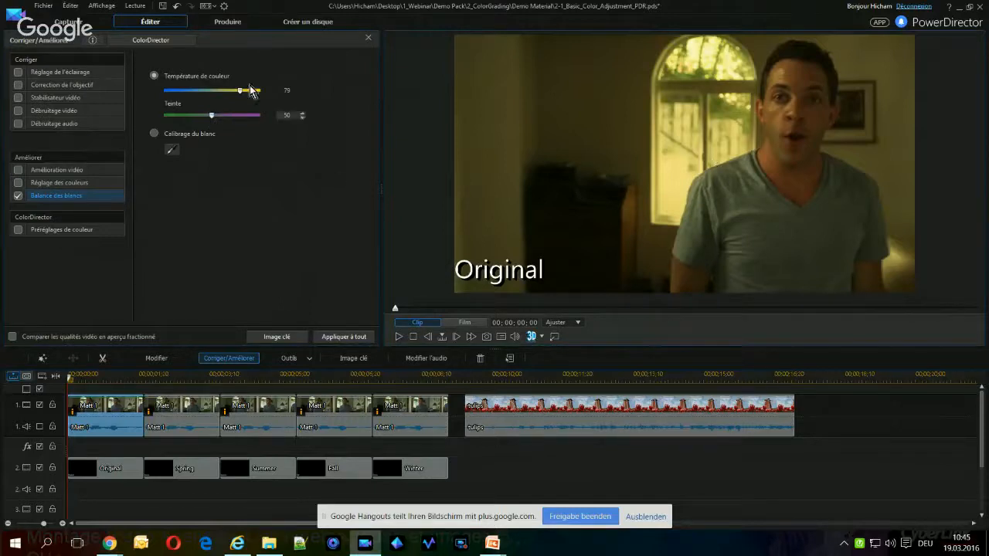
left_click_drag(212, 116, 224, 124)
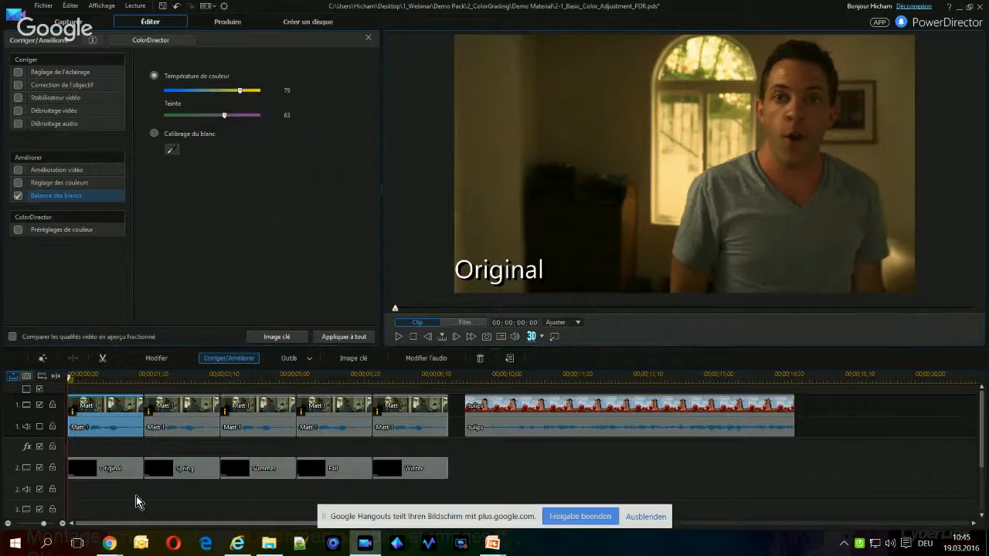
Play back the warm-toned Original clip and turn its white balance off
left_click(397, 338)
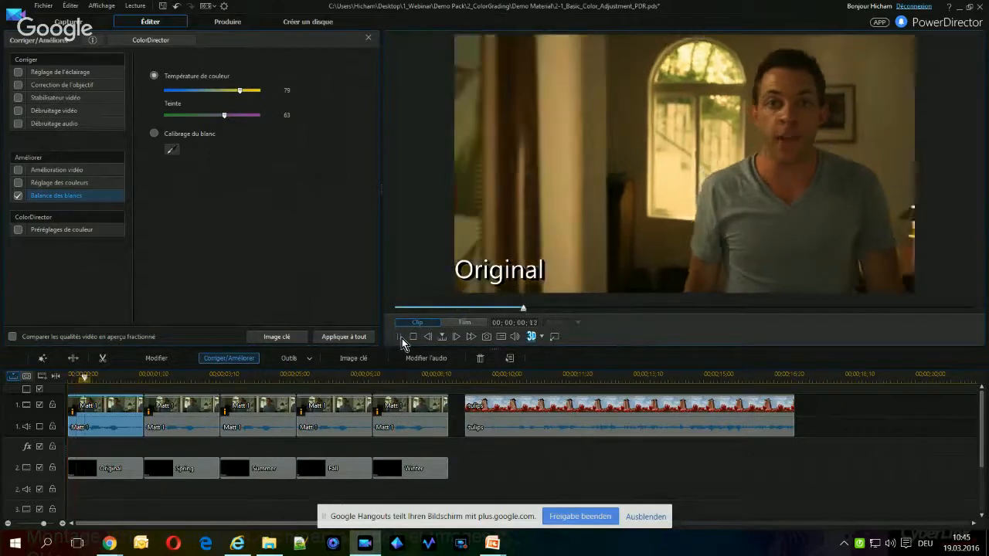
left_click(399, 338)
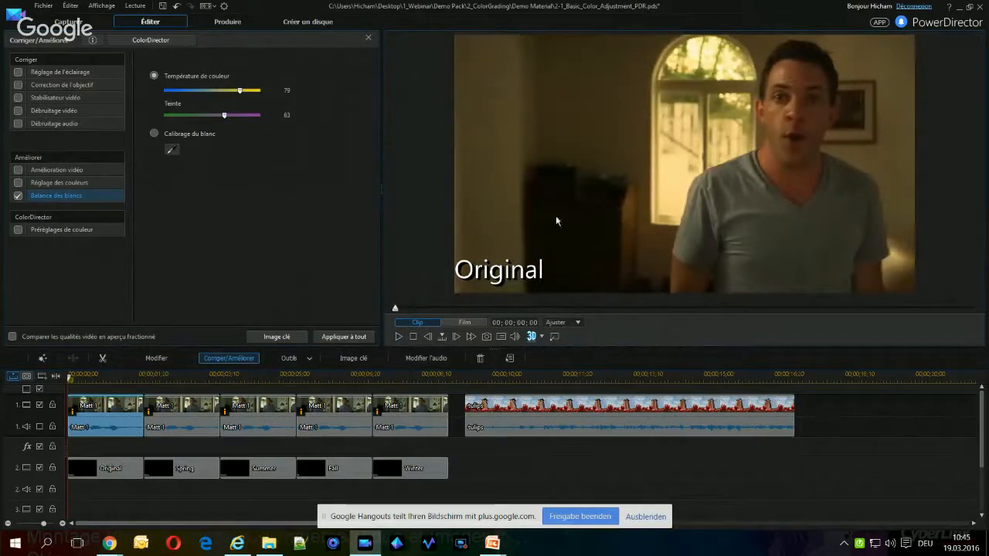
left_click(398, 339)
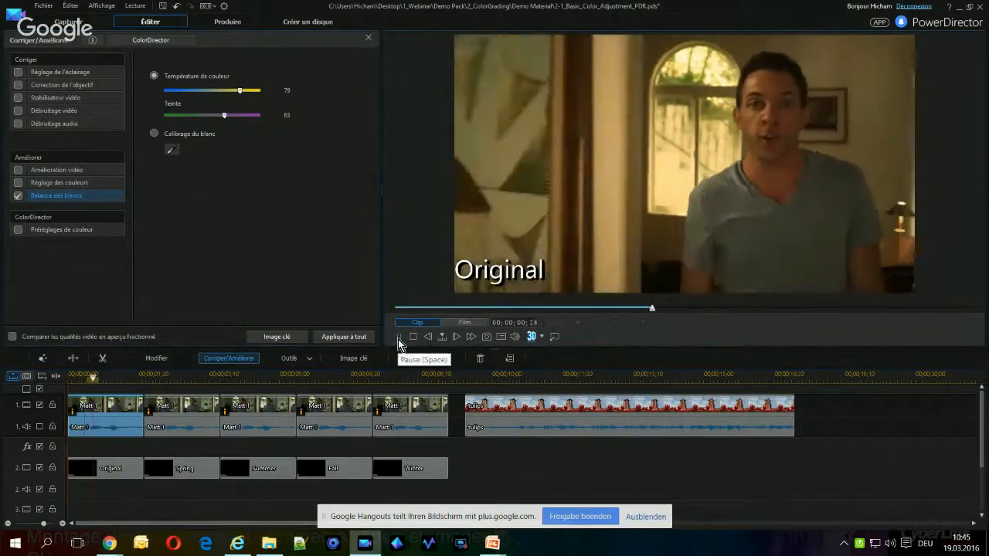
left_click(399, 338)
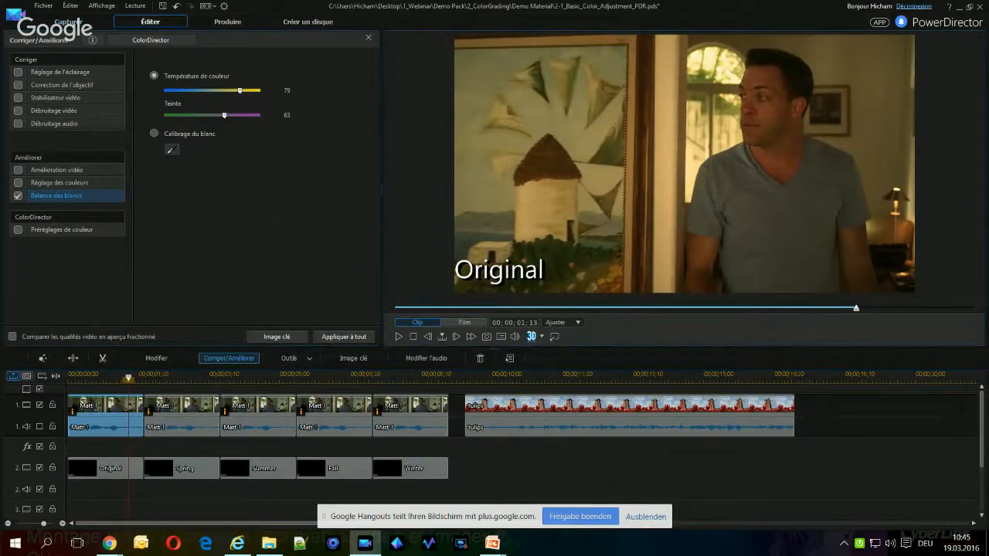
left_click(17, 197)
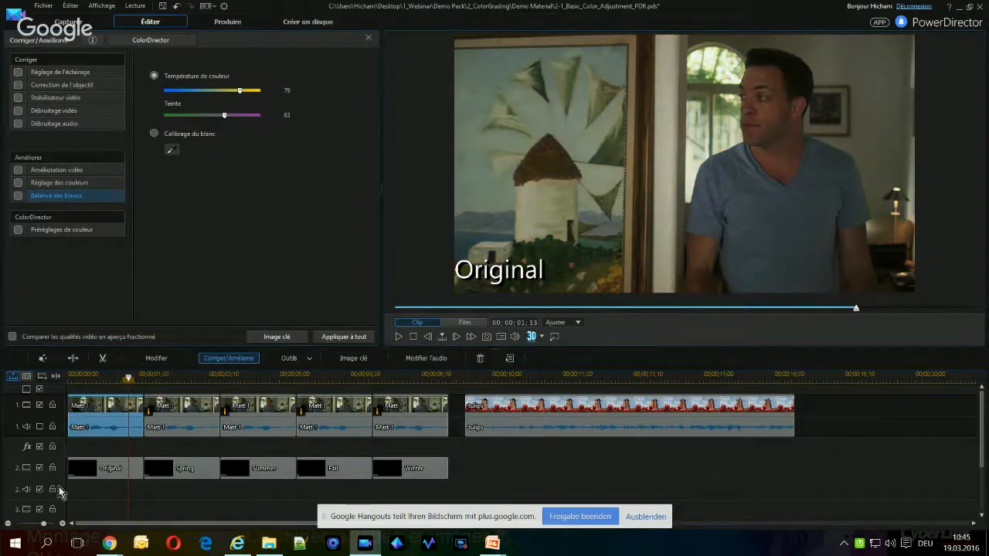
Enable colour adjustment on the Original clip and darken it with luminosity -32
double_click(104, 415)
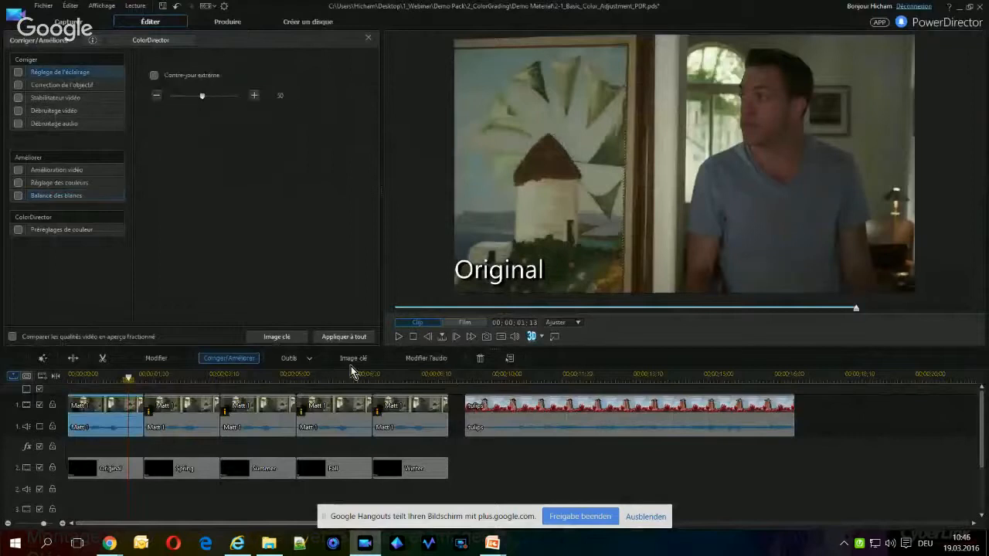
left_click(47, 186)
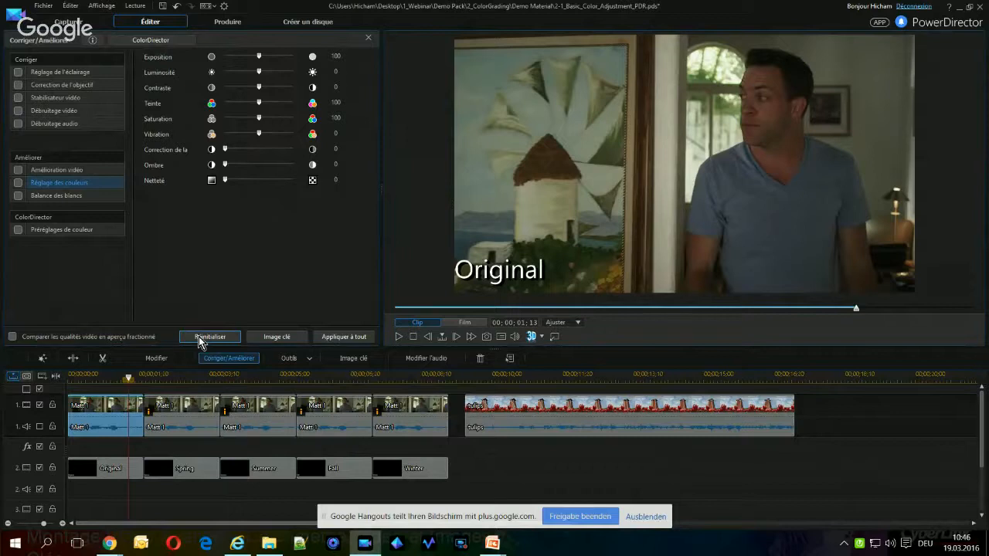
left_click(17, 184)
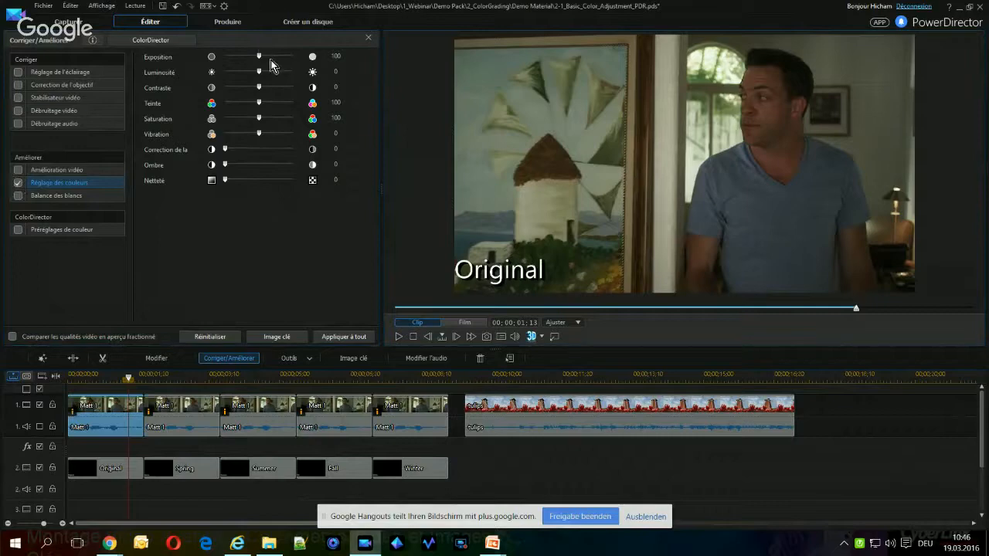
mouse_move(251, 55)
left_mouse_down()
mouse_move(232, 57)
mouse_move(259, 60)
left_mouse_up()
left_click_drag(261, 75, 248, 73)
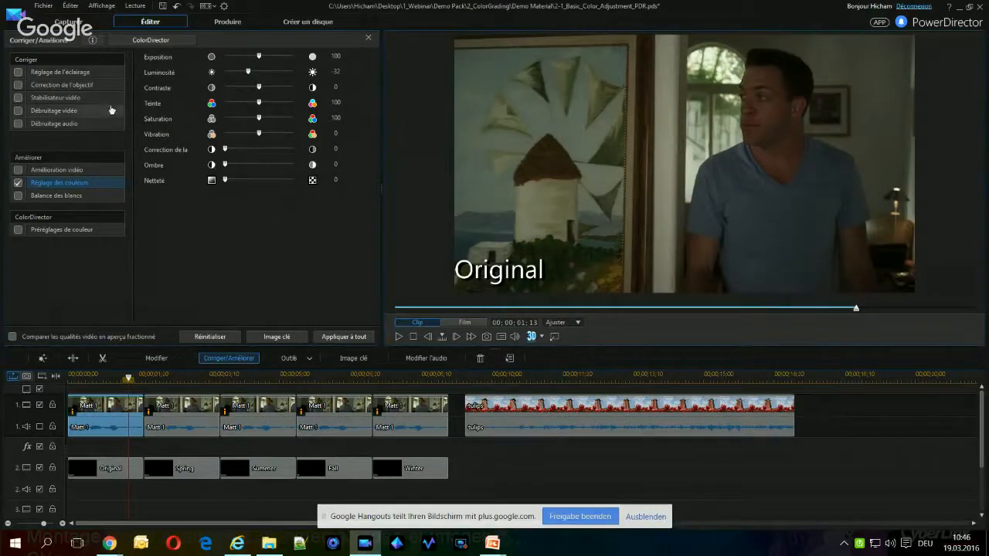
Enable white balance with colour temperature 65 on the Original clip and play back the result
left_click(18, 198)
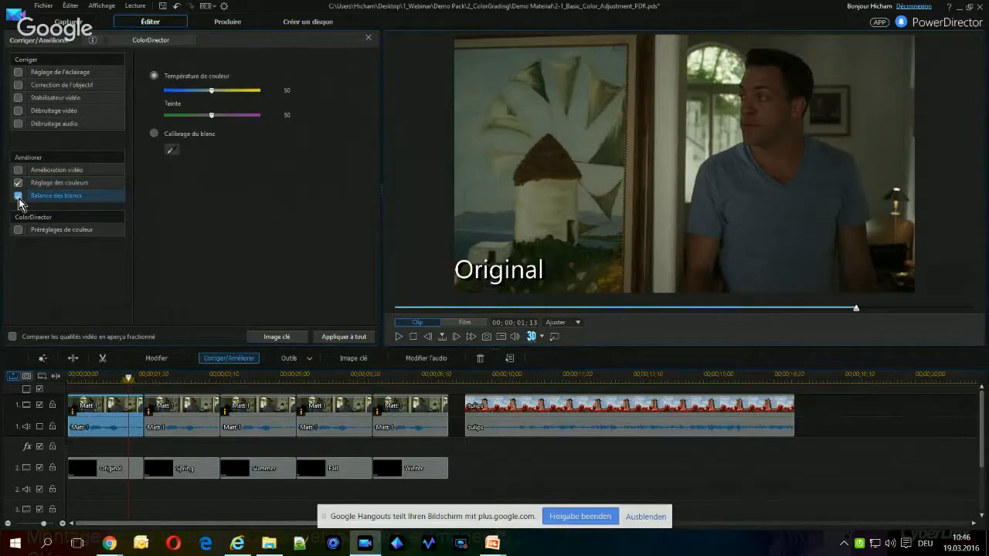
left_click(19, 197)
left_click_drag(214, 91, 228, 93)
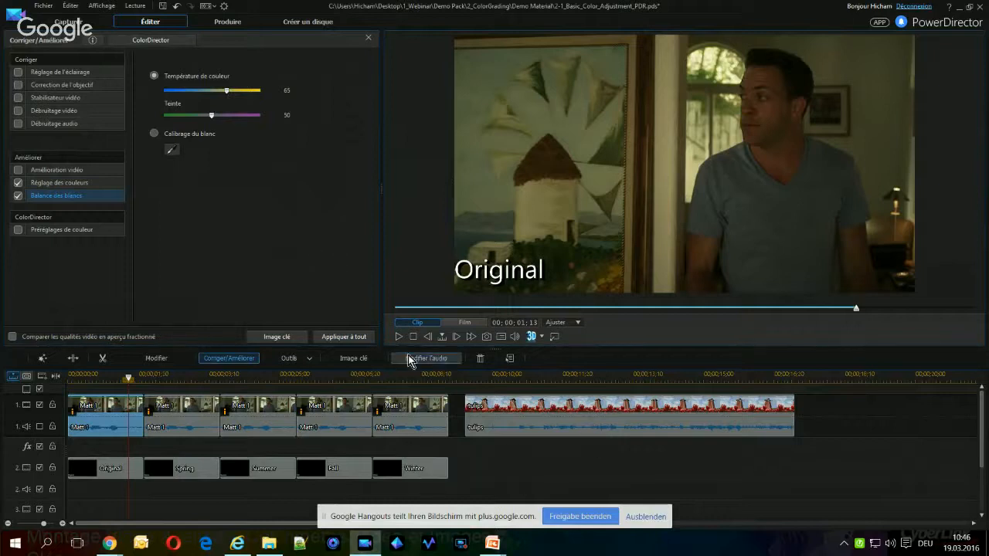
left_click(399, 337)
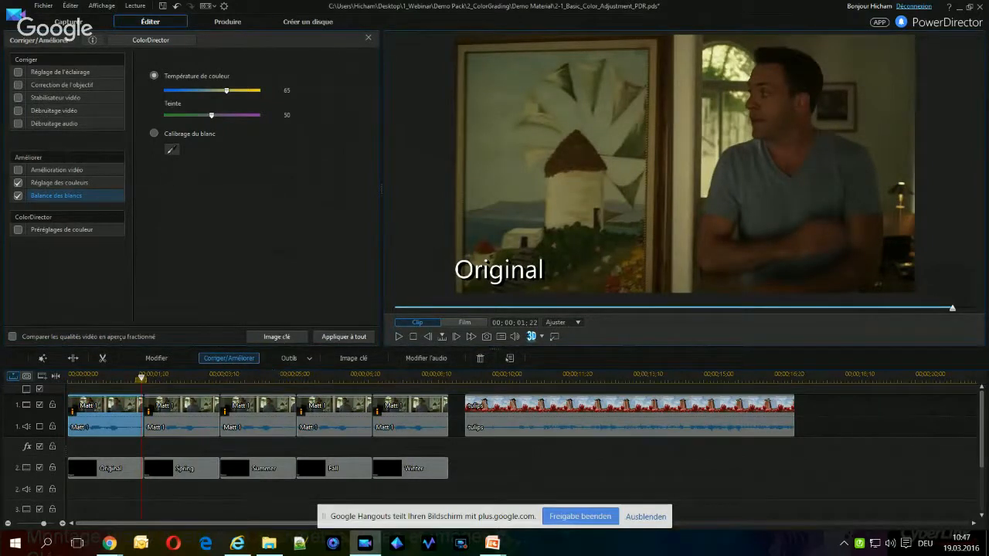
Disable and reset the Original clip's colour adjustment, and cool its white balance to colour temperature 27
left_click(19, 184)
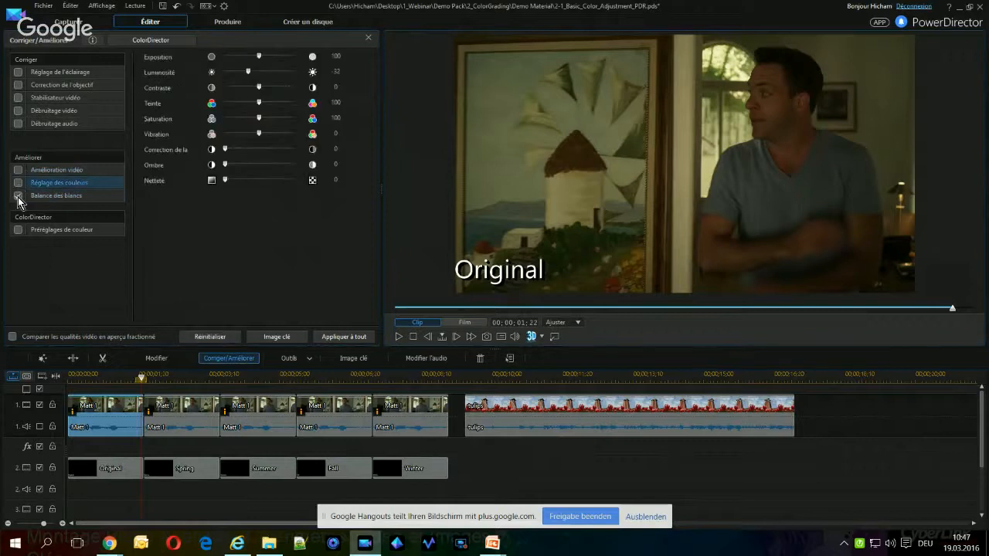
left_click(18, 197)
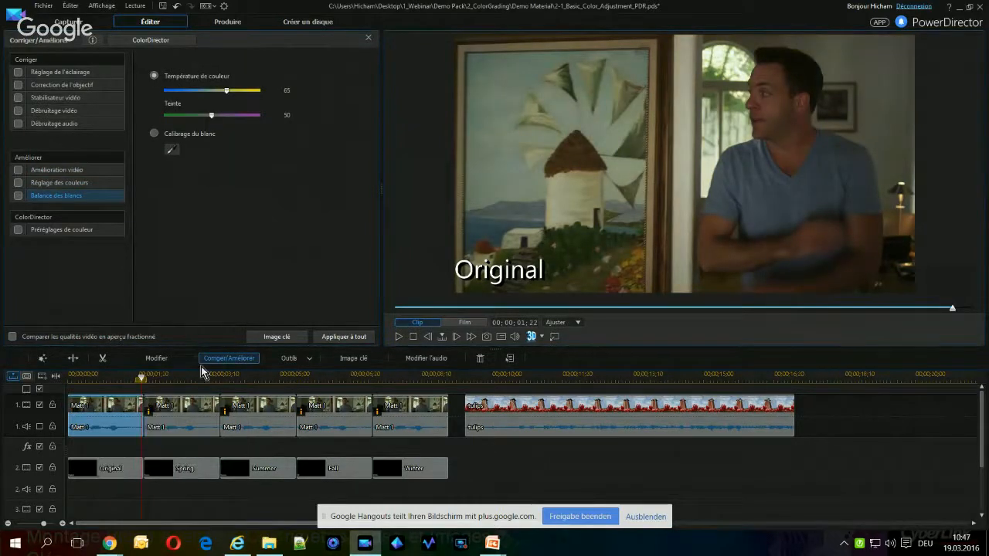
left_click(17, 196)
left_click_drag(198, 90, 193, 91)
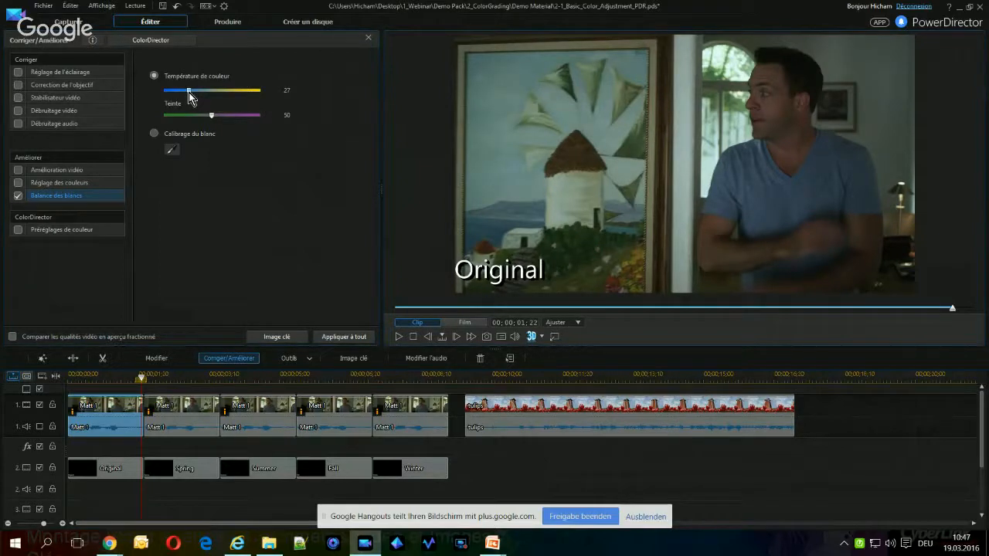
left_click(398, 338)
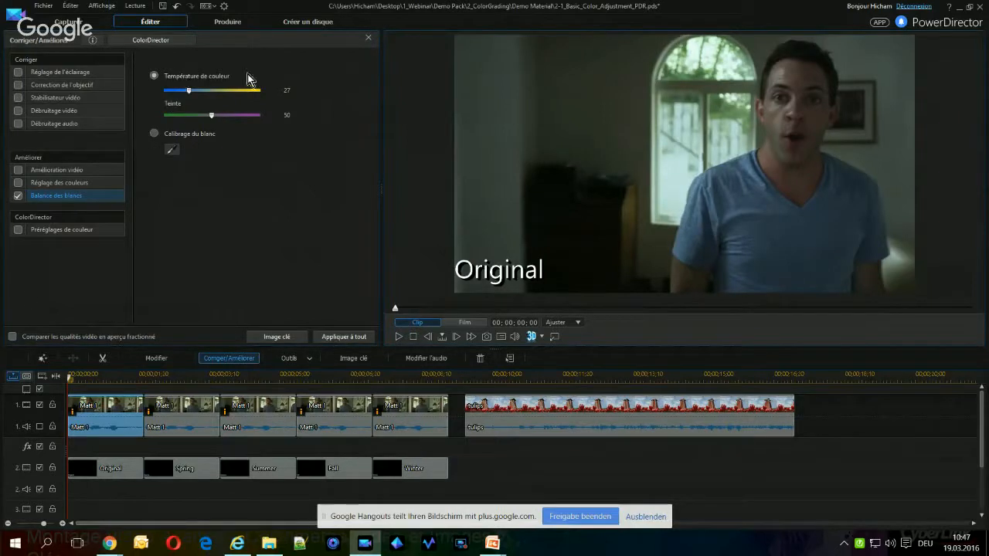
left_click(53, 185)
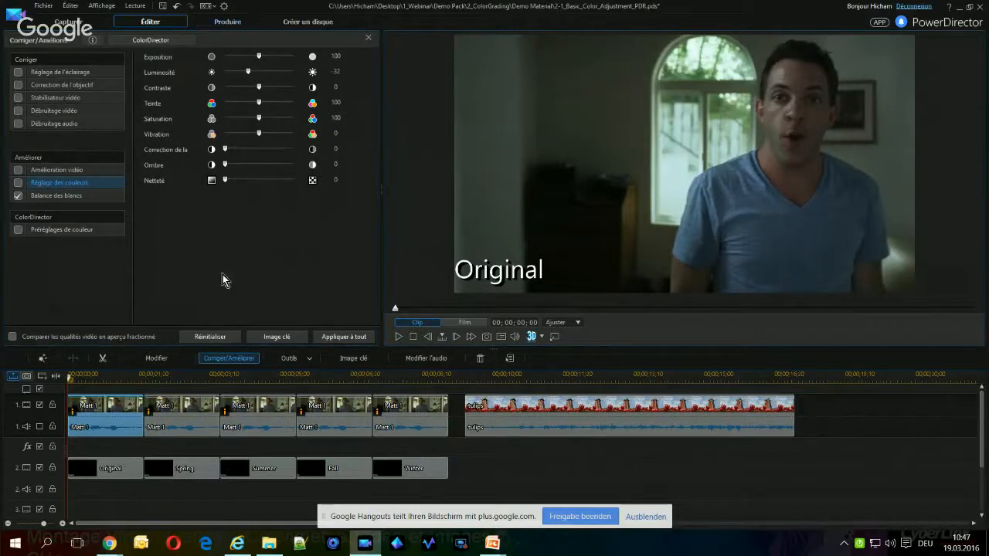
left_click(204, 338)
Select the tulips clip and present the Demo 2 saturation slide with its target results in PowerPoint, returning to PowerDirector
left_click(512, 421)
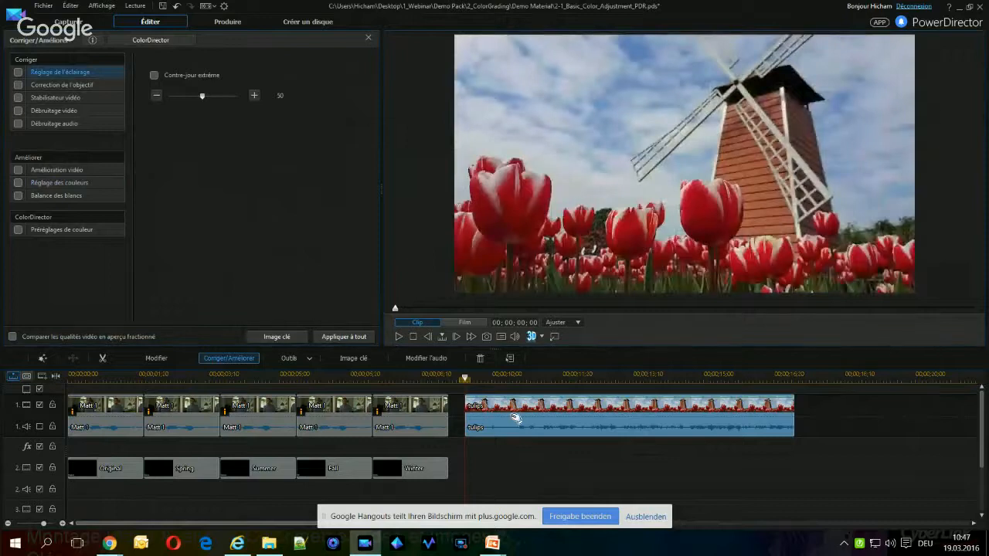
mouse_move(493, 543)
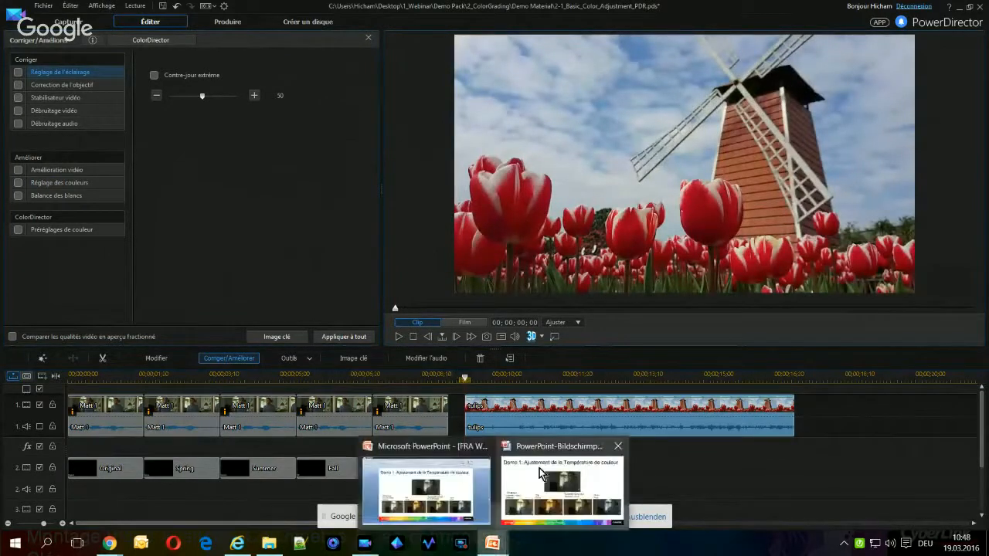
left_click(541, 473)
left_click(557, 469)
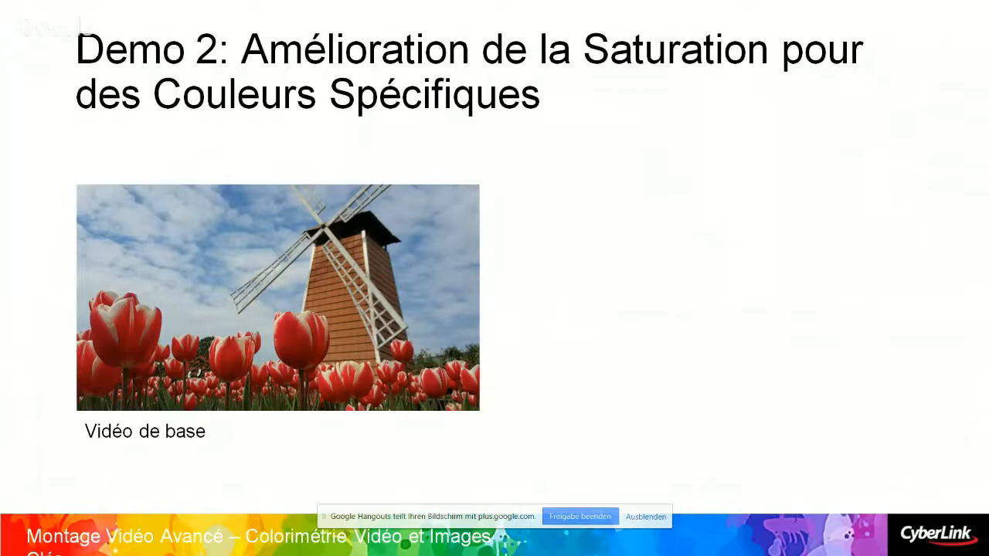
key("Right")
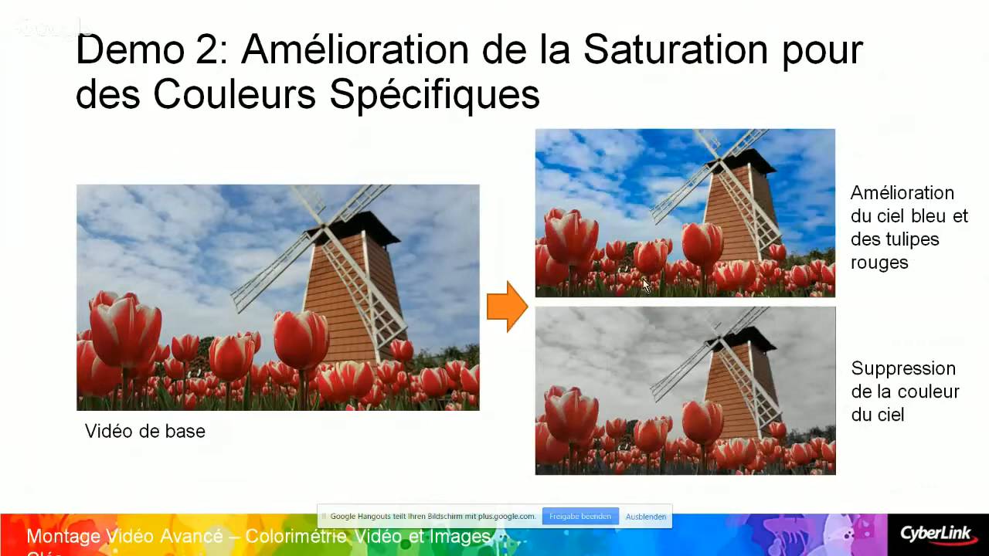
key("alt+Tab")
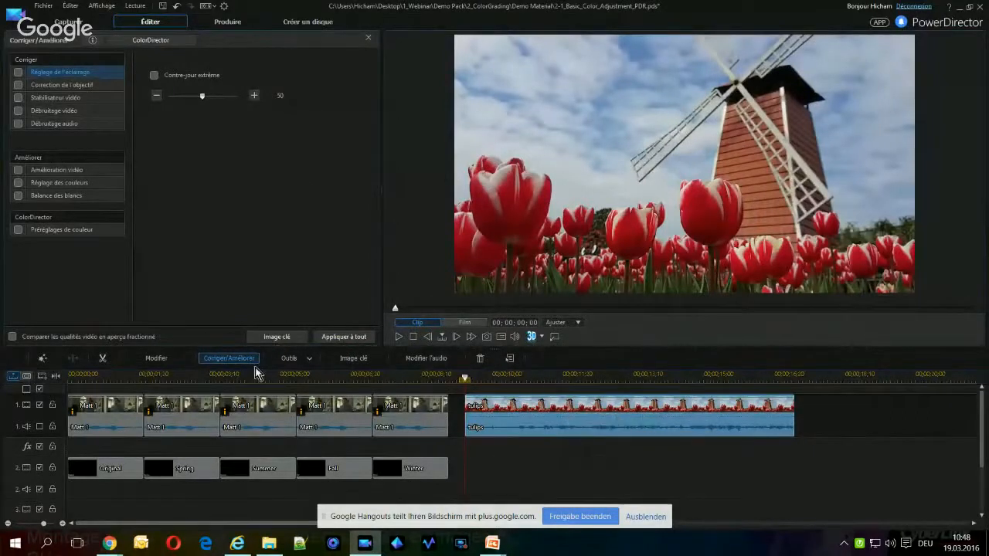
Send the tulips clip to ColorDirector and open its global saturation settings
left_click(232, 360)
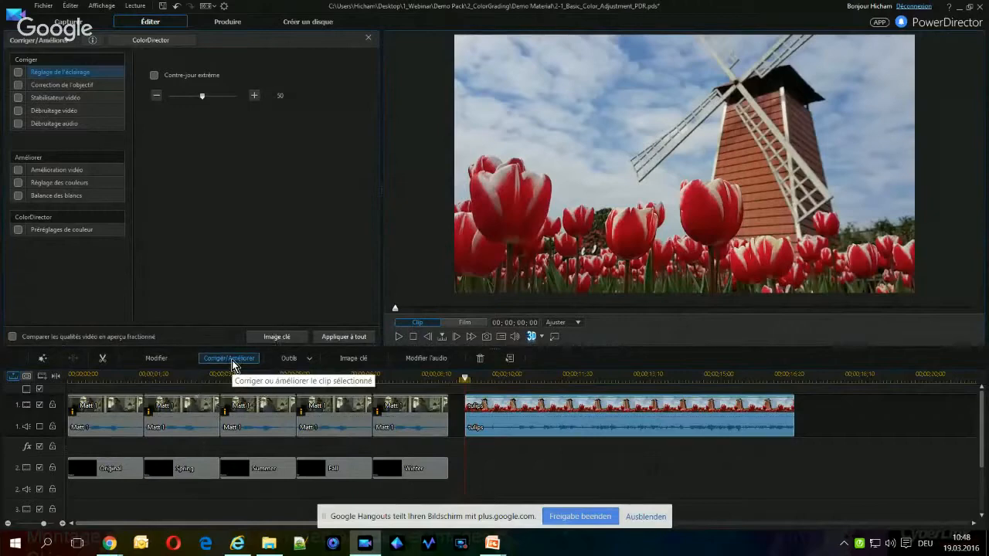
left_click(166, 48)
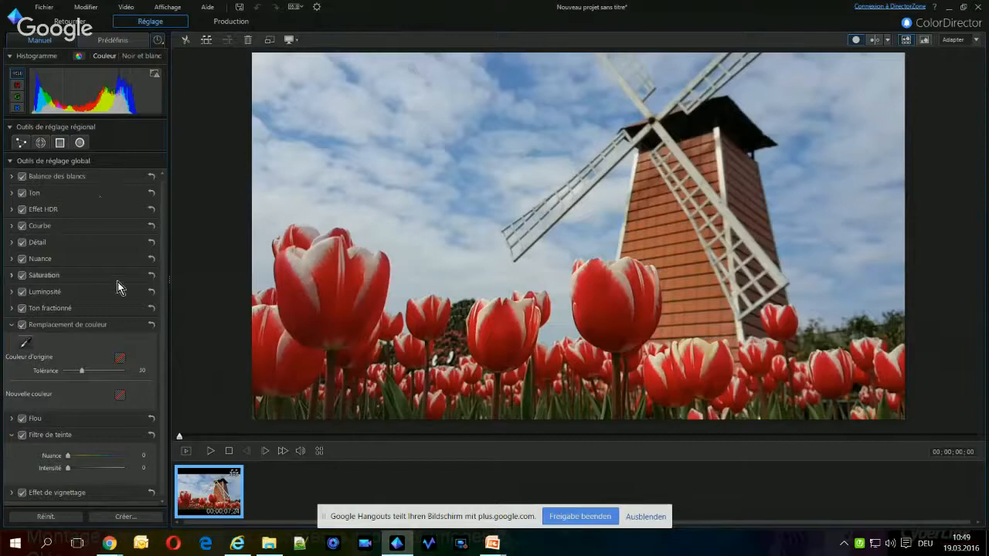
left_click(12, 277)
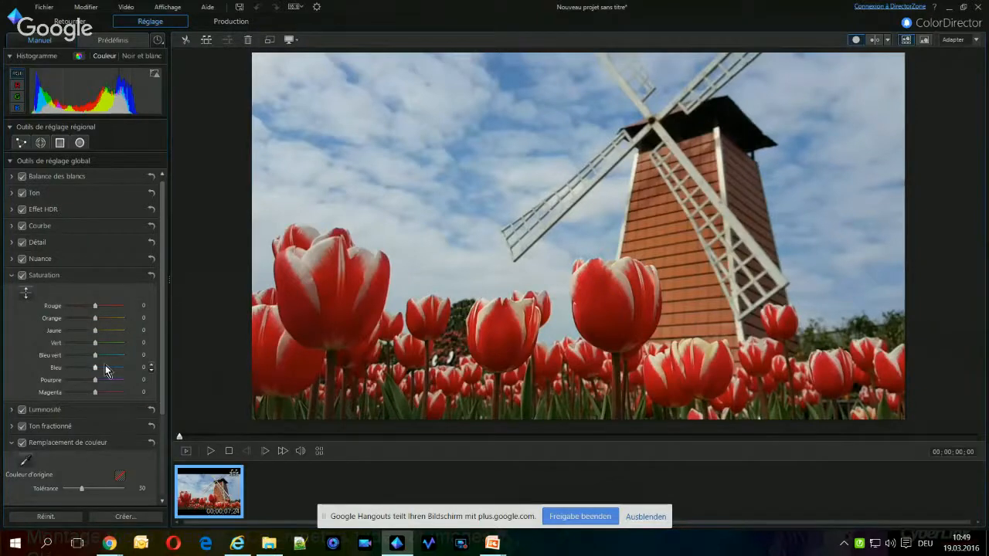
Activate on-image saturation adjustment and boost the sky, bringing blue saturation to 63 and purple to 4
left_click(26, 292)
left_click_drag(464, 154, 463, 178)
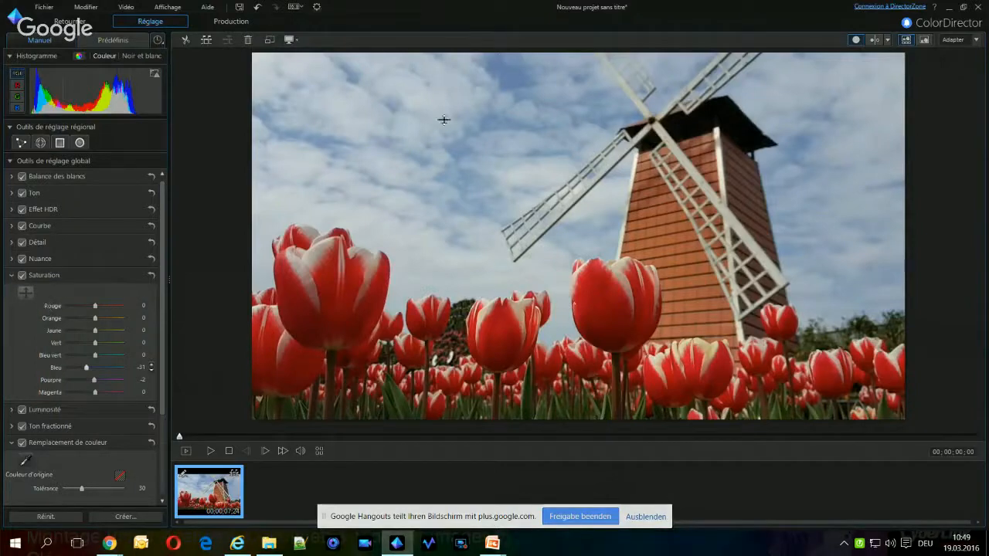
left_click_drag(490, 119, 507, 75)
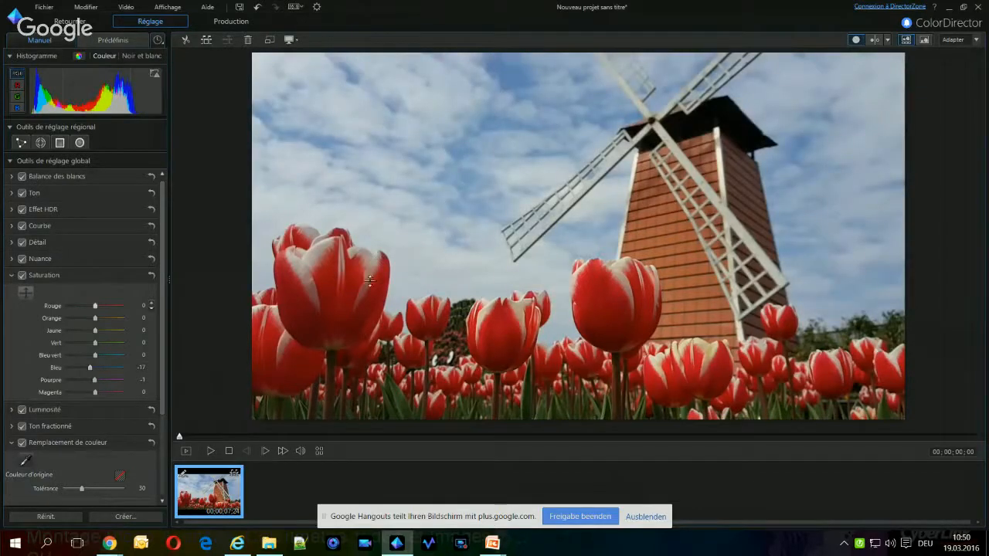
mouse_move(372, 278)
left_mouse_down()
mouse_move(373, 260)
mouse_move(372, 318)
mouse_move(372, 256)
mouse_move(372, 278)
left_mouse_up()
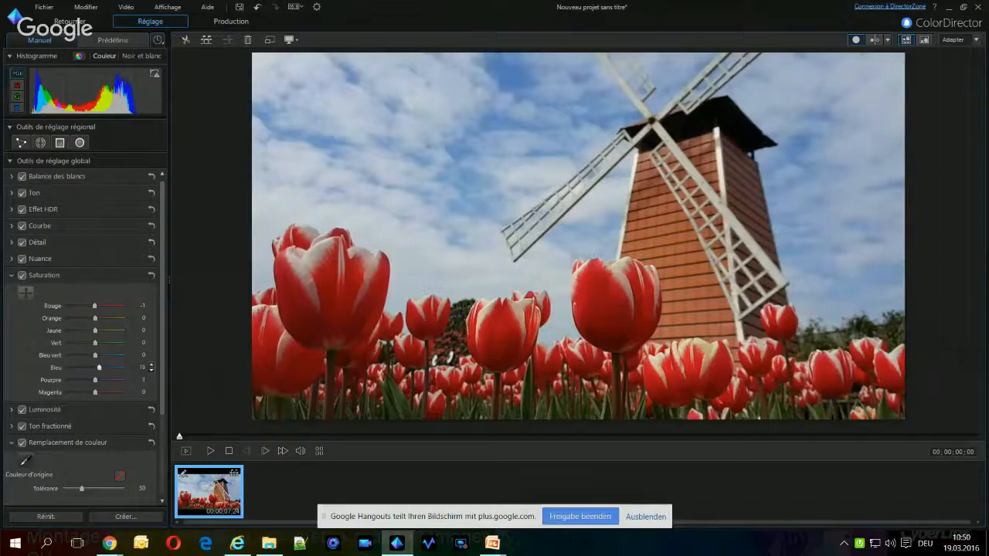
left_click_drag(512, 95, 511, 79)
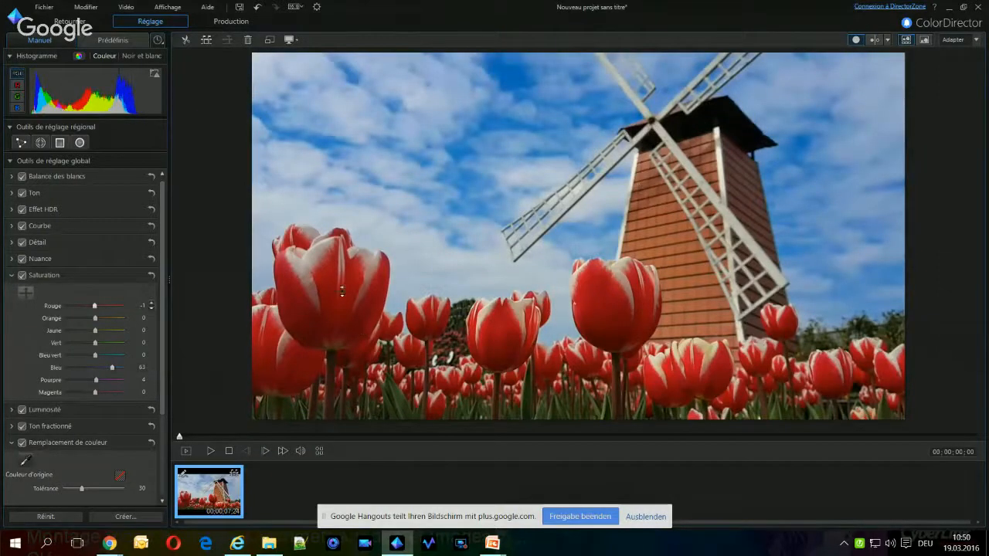
Raise the tulips' saturation to red 60 and orange 13, and the foliage's to green 69 and yellow 22
left_click_drag(361, 283, 362, 269)
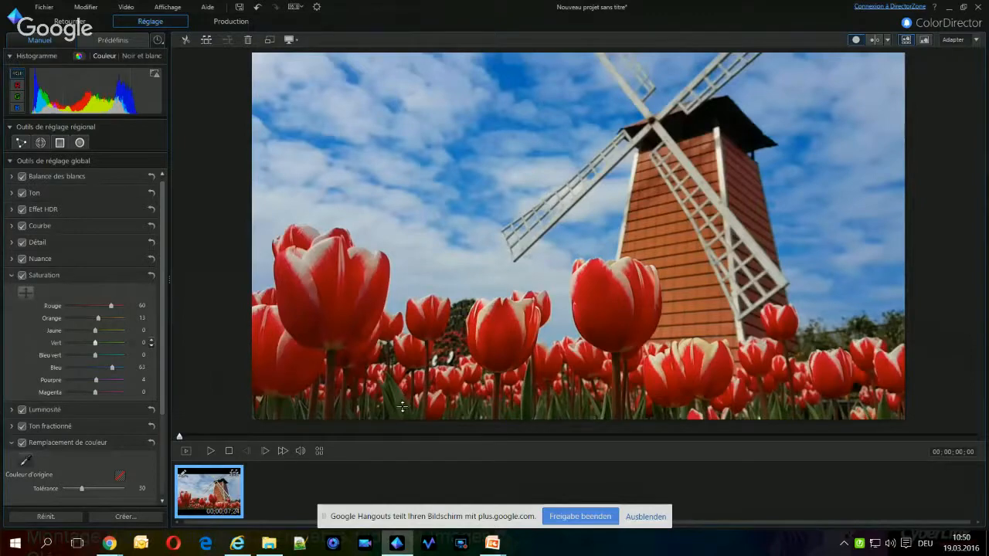
left_click_drag(401, 407, 402, 395)
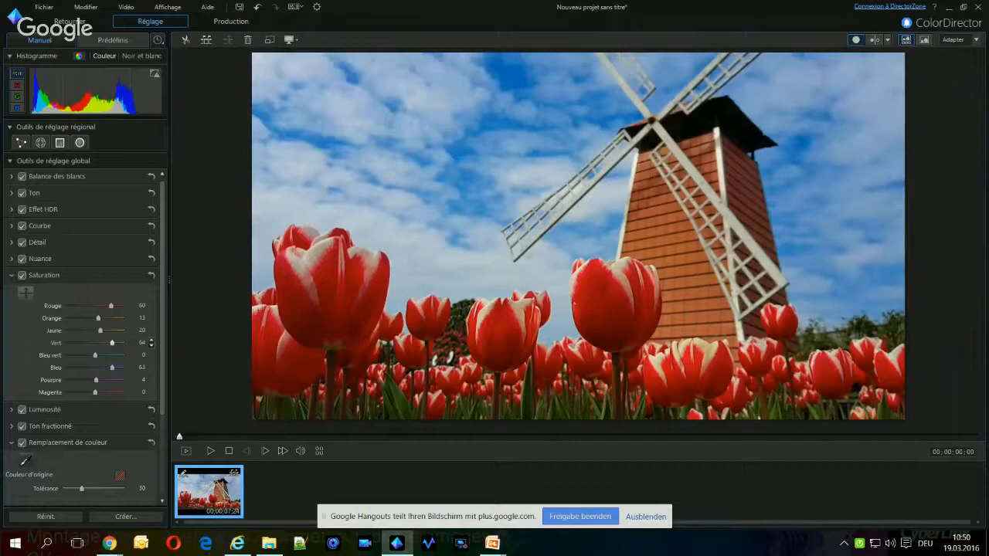
left_click_drag(402, 411, 401, 407)
Remove the sky's colour by lowering blue saturation to -100 and purple to -31, and return to PowerDirector
left_click_drag(429, 84, 428, 224)
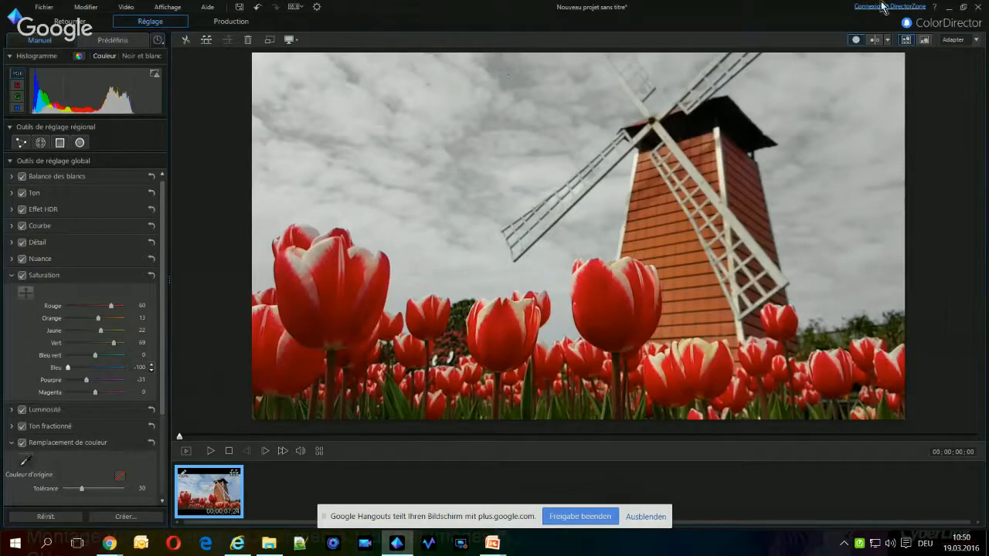
left_click(61, 30)
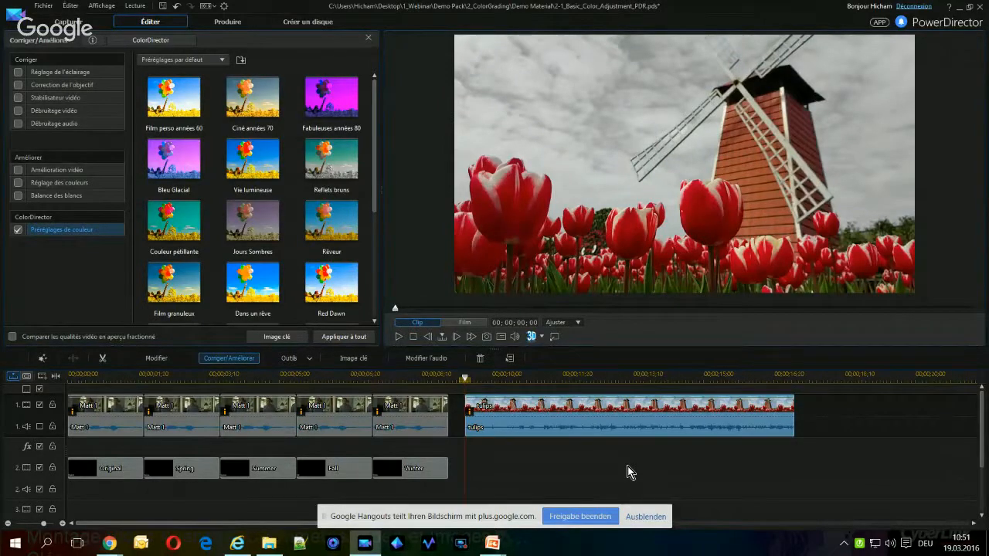
Close PowerDirector without saving the project changes and advance the PowerPoint presentation past the Demo 2 slide
left_click(980, 6)
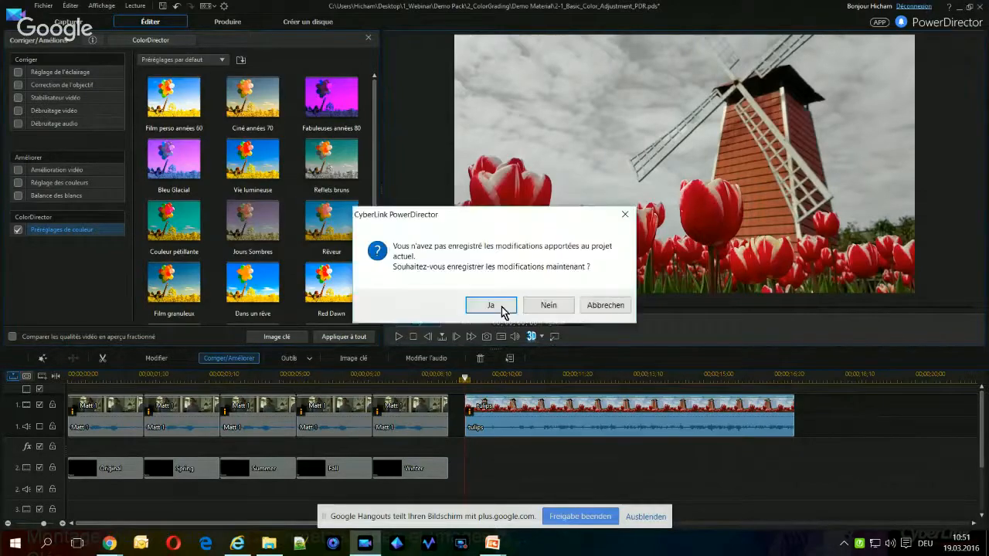
left_click(550, 308)
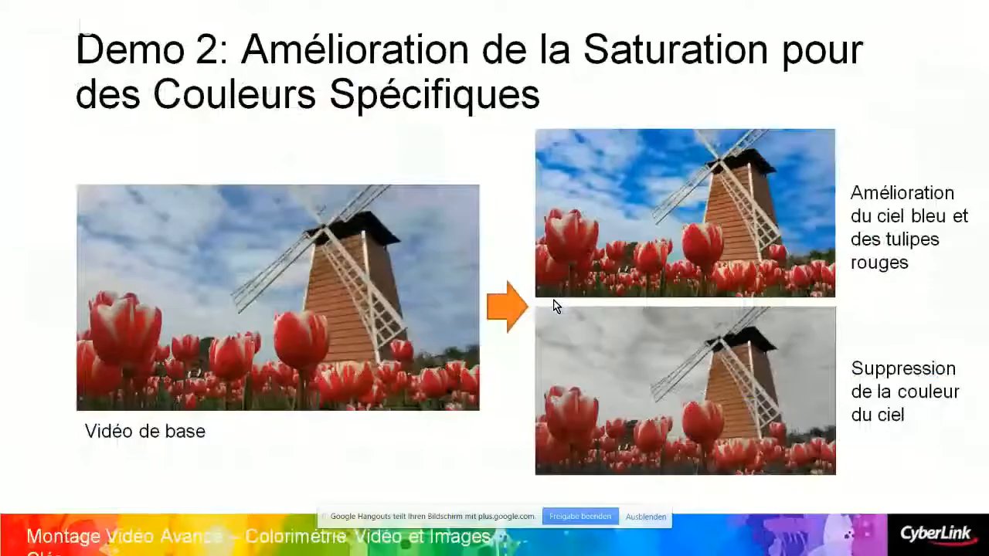
left_click(385, 429)
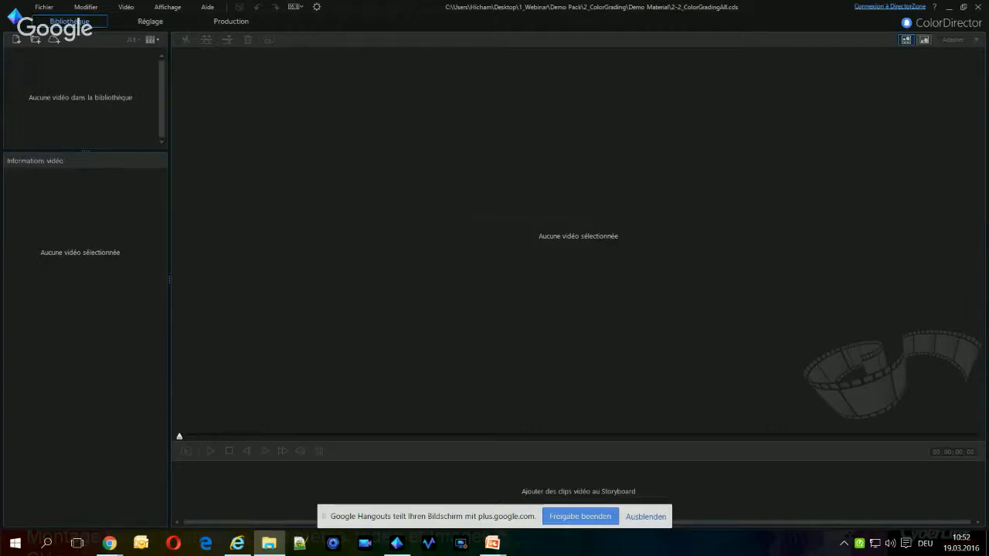
In ColorDirector, bring the demo clips into the library and add time_lapse_2.mp4 to the storyboard
left_click_drag(2, 113, 91, 118)
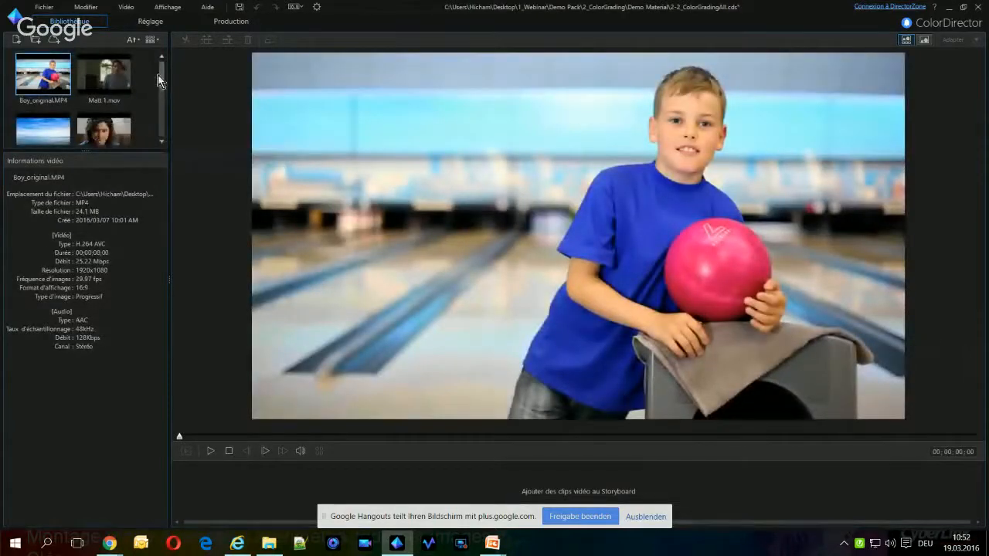
left_click_drag(164, 68, 167, 97)
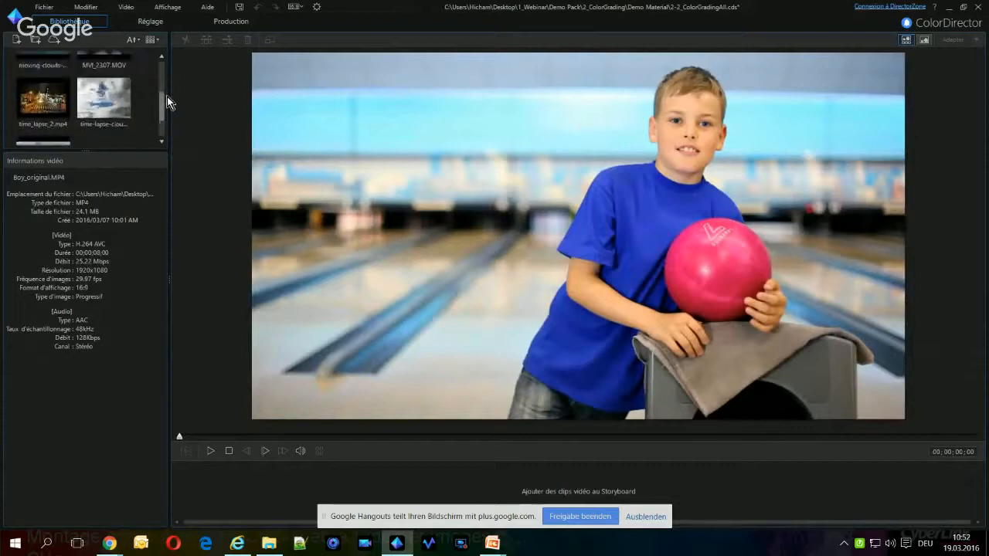
left_click(48, 101)
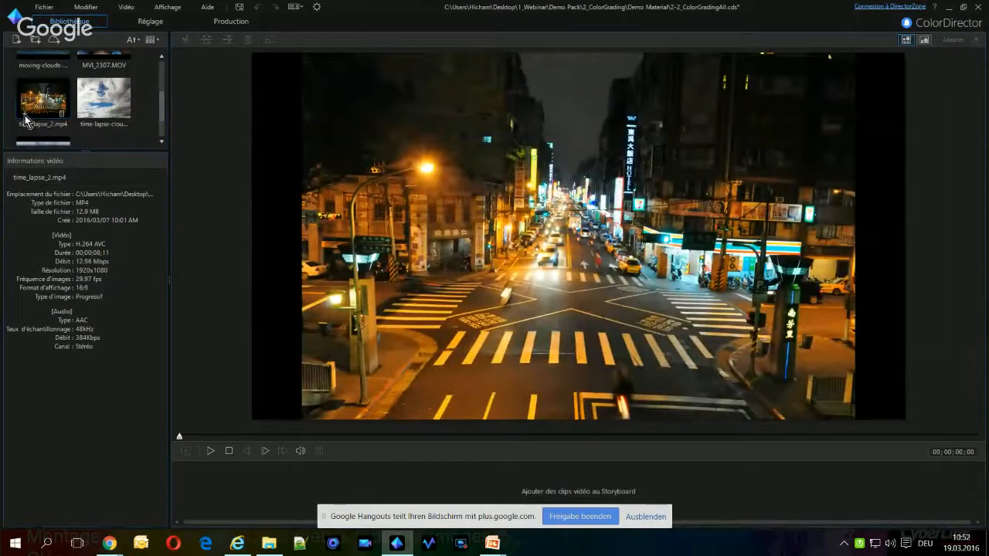
left_click(25, 116)
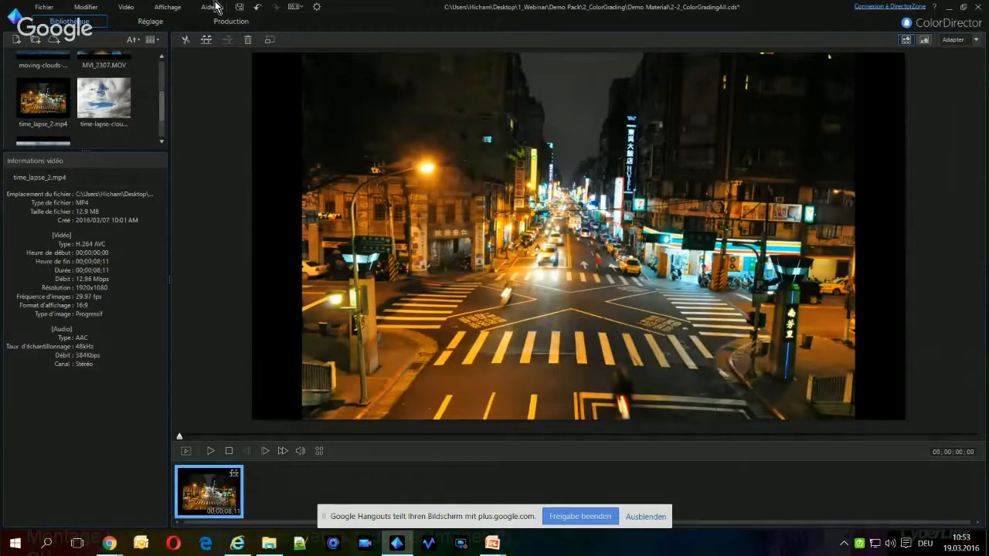
Draw a regional gradient mask on the night street clip from the frame's upper edge down to the crossing
left_click(154, 23)
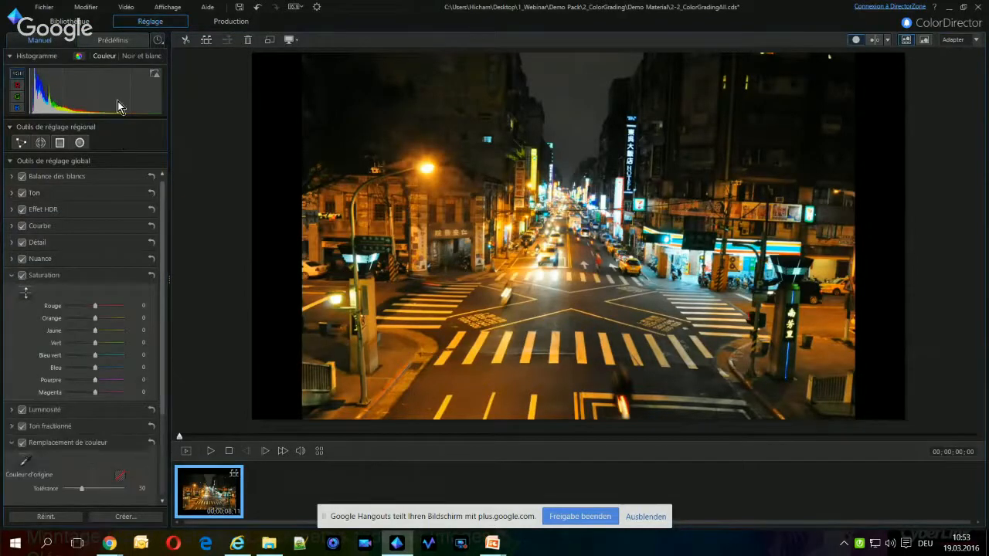
left_click(61, 144)
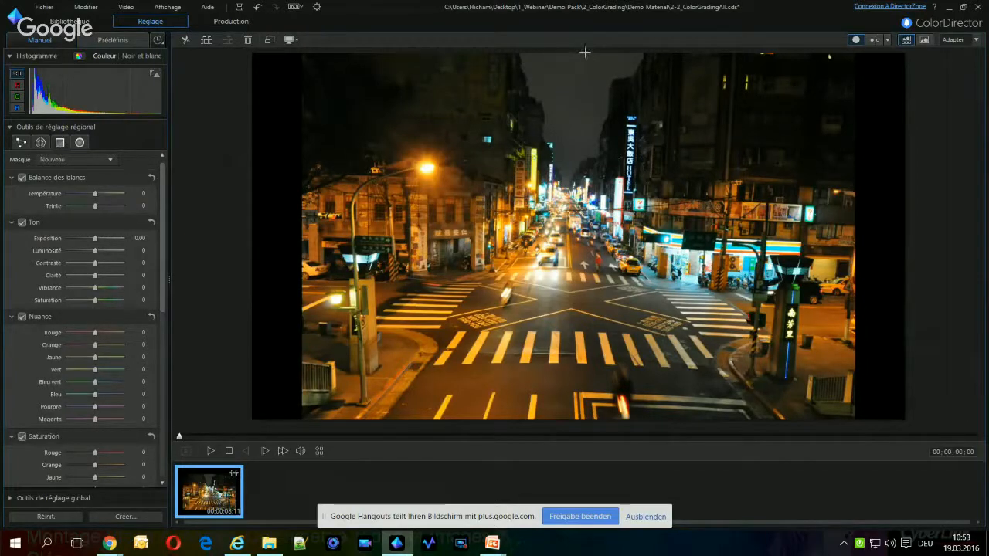
left_click_drag(586, 56, 588, 311)
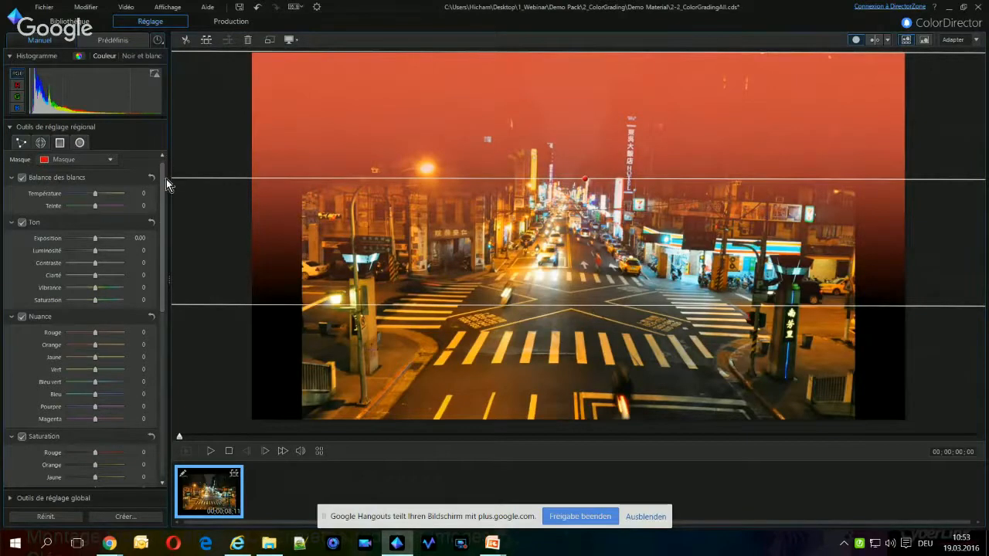
Set the degree of blur of the upper gradient mask to 90
left_click_drag(160, 176, 160, 372)
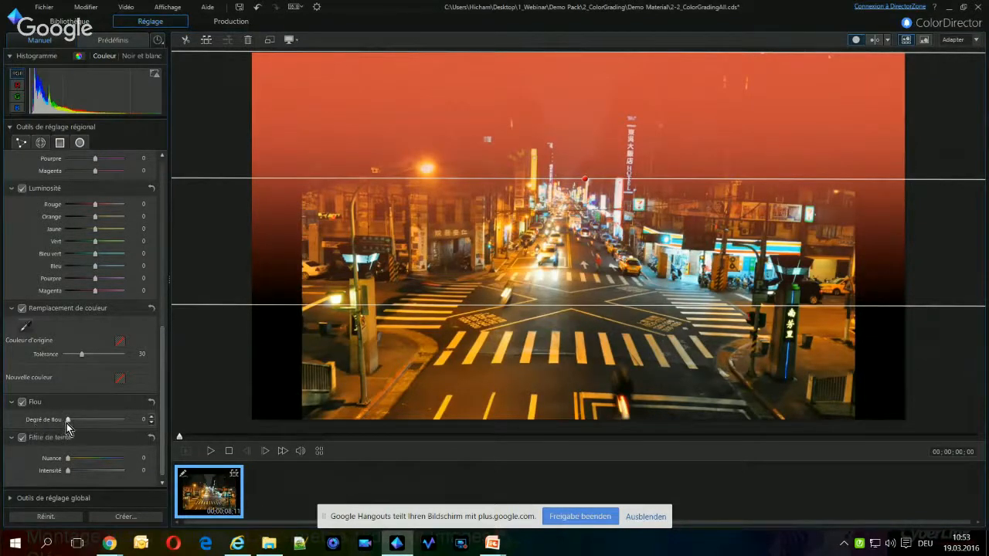
left_click_drag(67, 421, 103, 420)
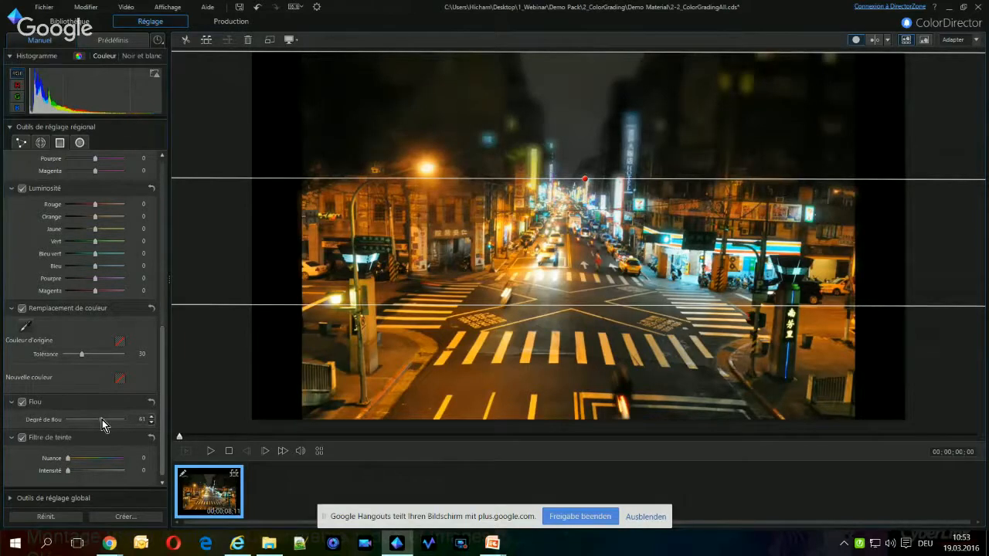
left_click_drag(103, 420, 117, 420)
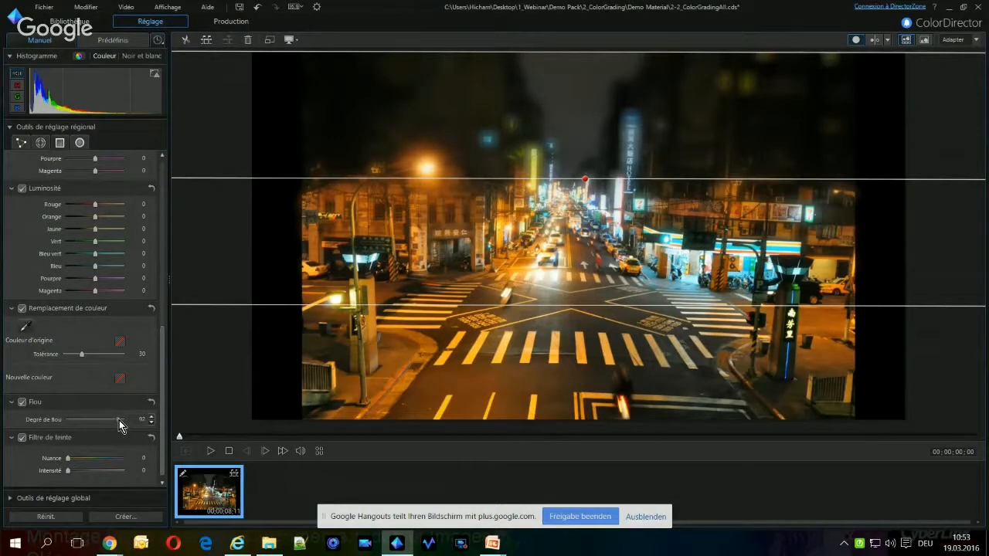
left_click_drag(119, 422, 117, 422)
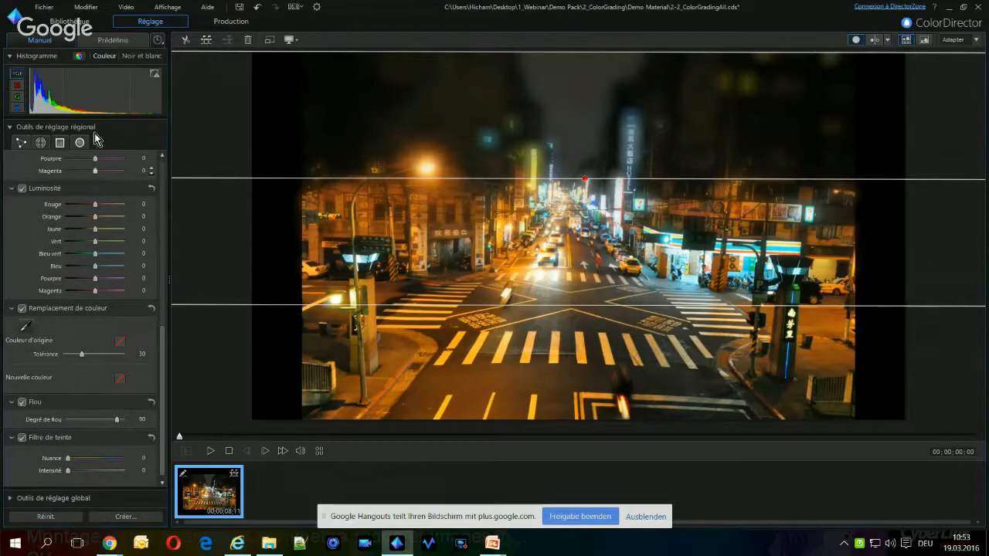
Create a new gradient mask from the frame's lower edge up to the street's middle and set its blur to 90
left_click_drag(162, 439, 173, 170)
left_click(112, 162)
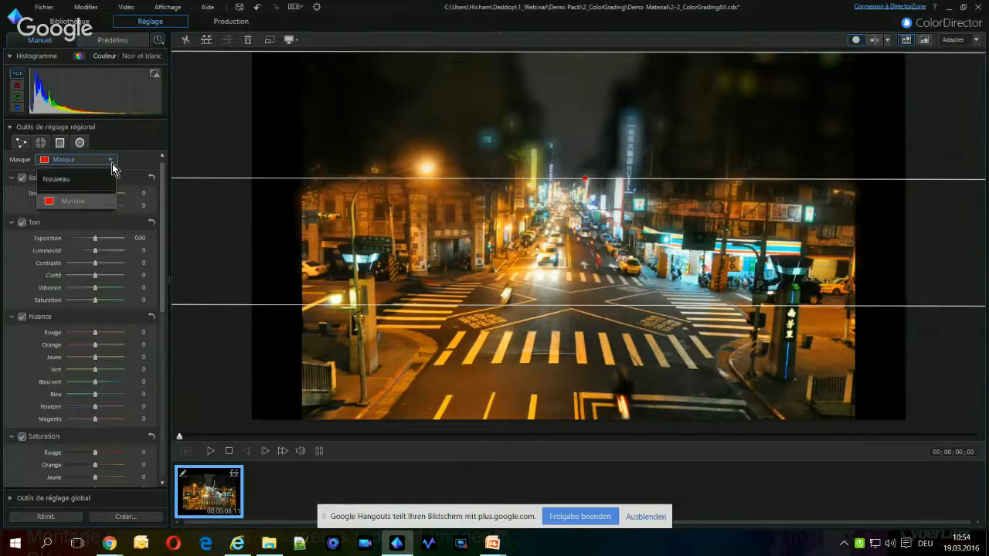
left_click(77, 180)
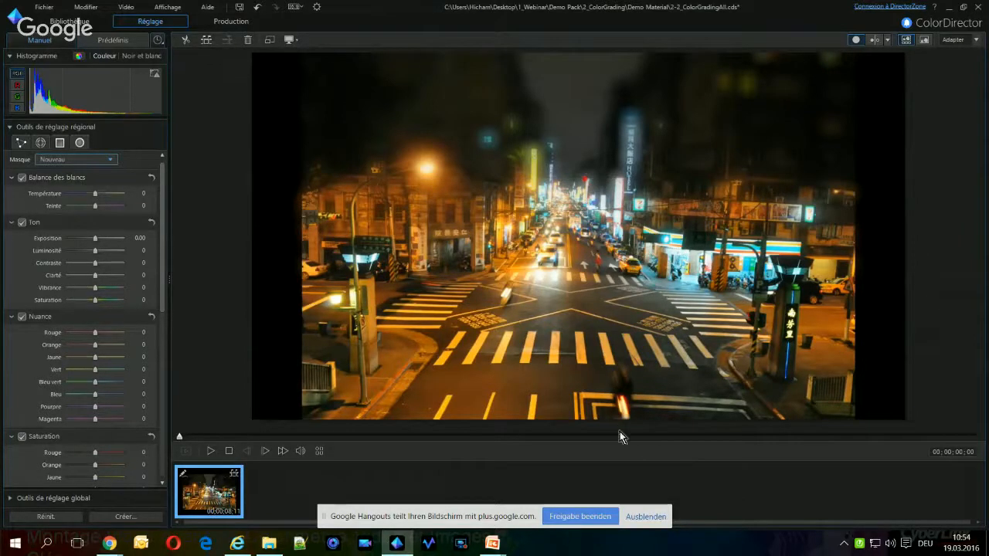
left_click_drag(621, 418, 620, 186)
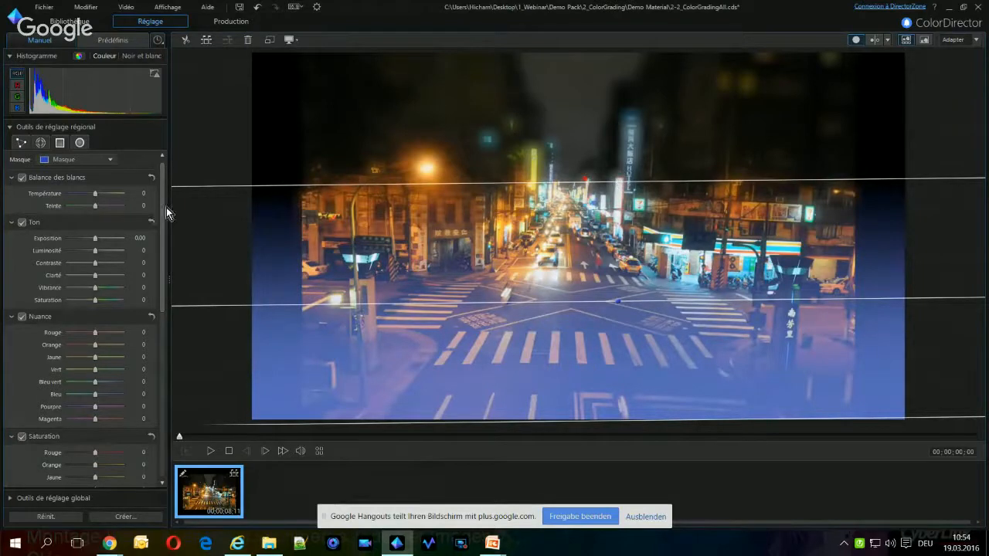
left_click_drag(163, 270, 153, 455)
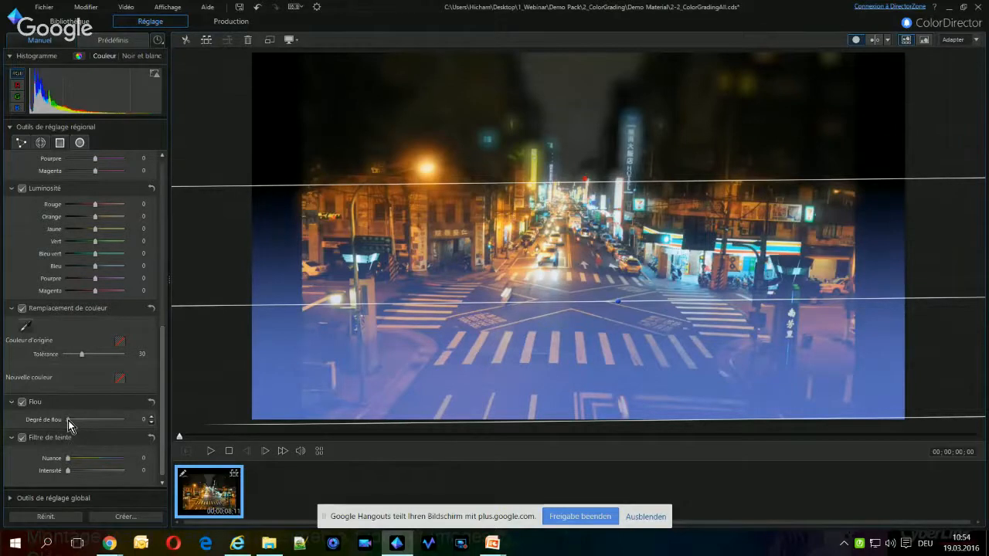
left_click_drag(68, 420, 118, 423)
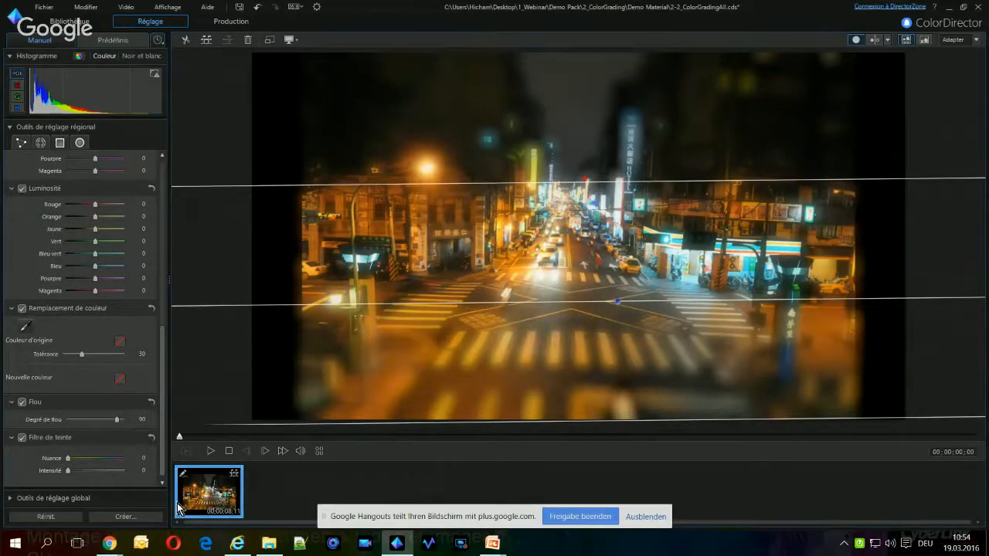
Play back the tilt-shift result, including in the side-by-side before/after view, and stop the playback
left_click(212, 452)
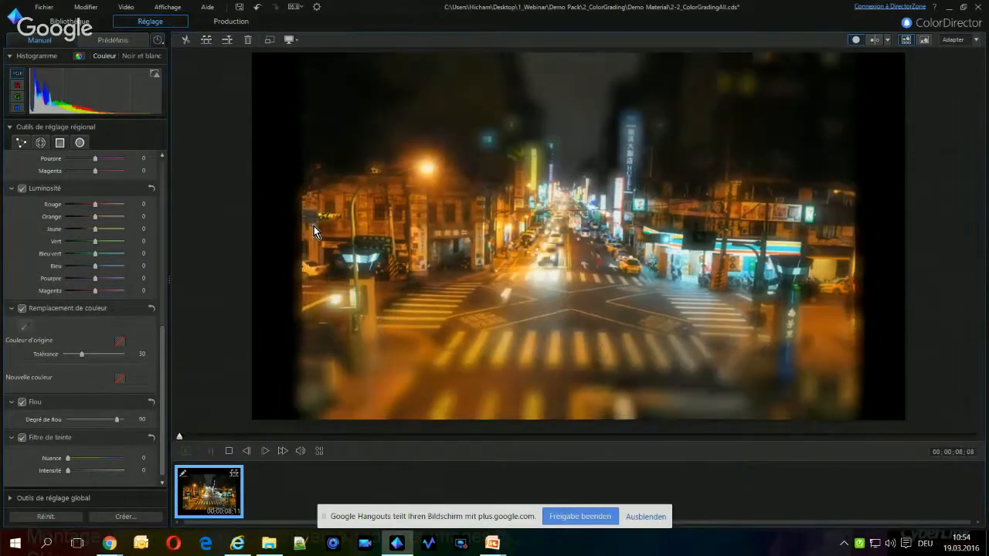
left_click(874, 40)
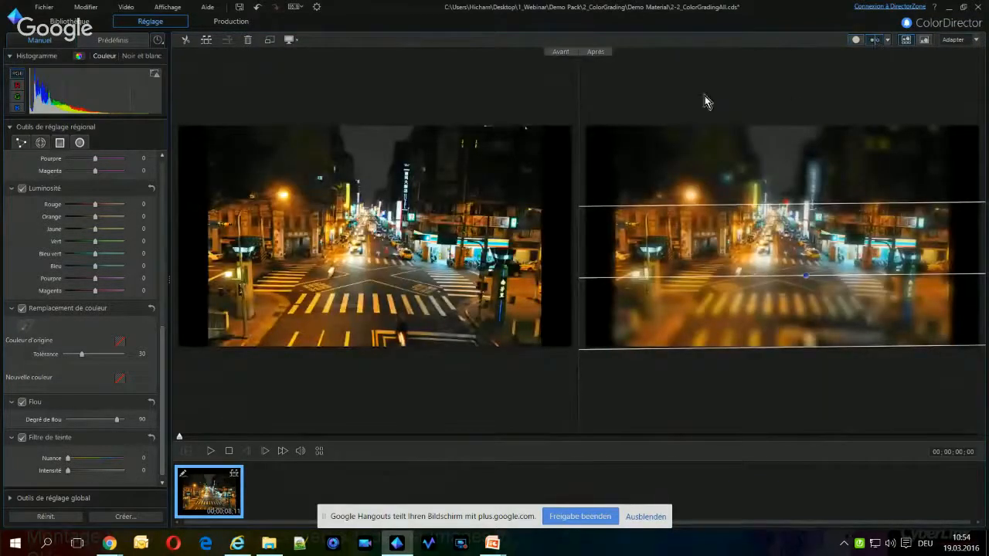
left_click(214, 455)
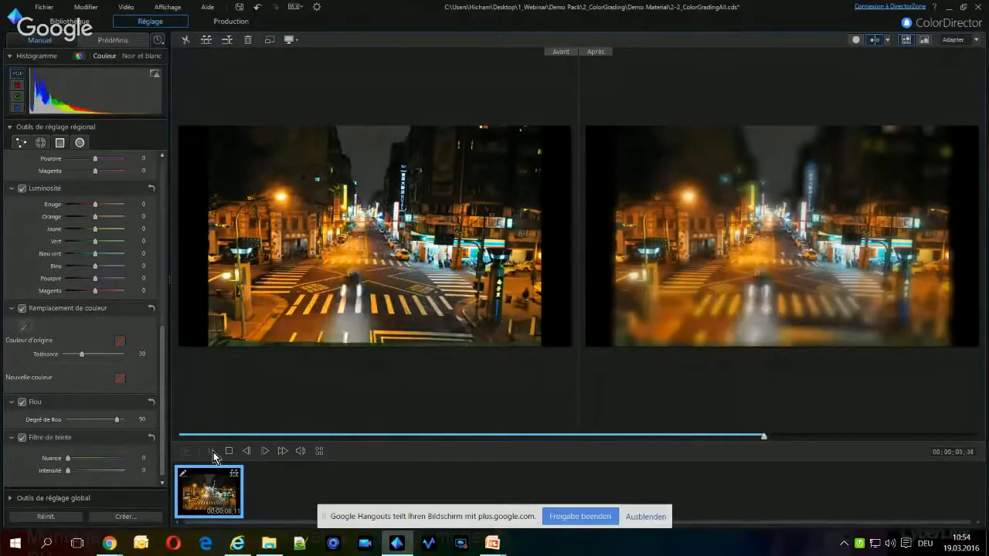
left_click(228, 452)
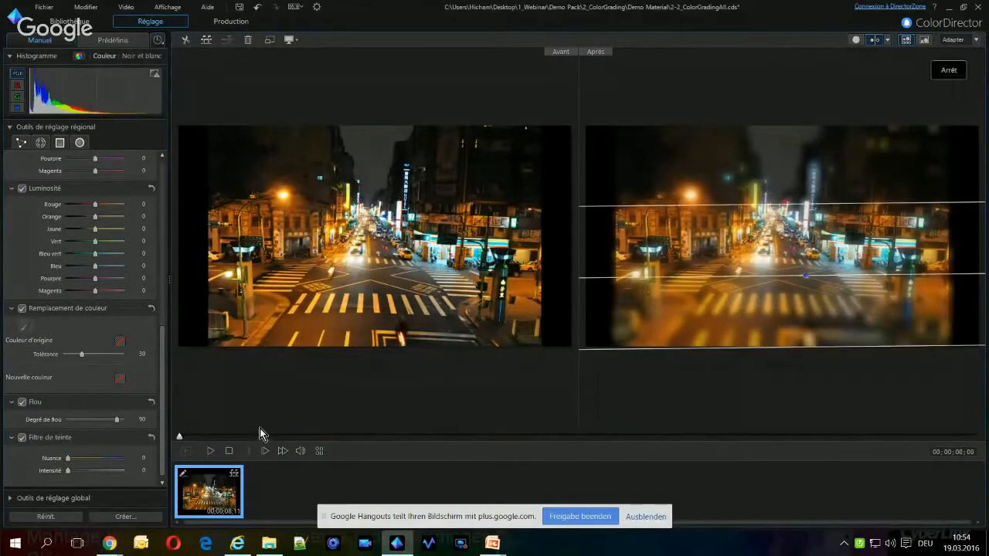
Switch to the PowerPoint presentation and present the Demo 4 double-tone slide with its target results
left_click(949, 14)
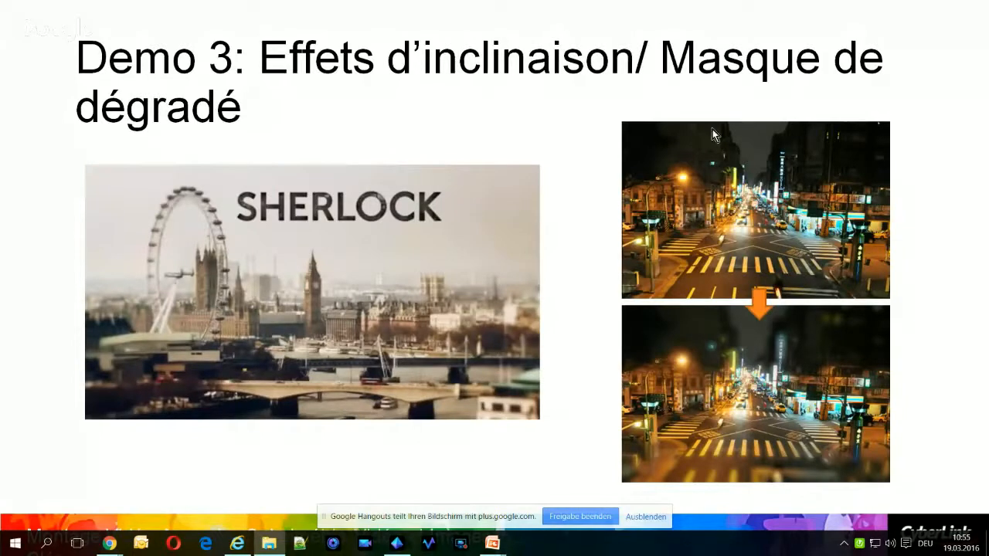
left_click(667, 178)
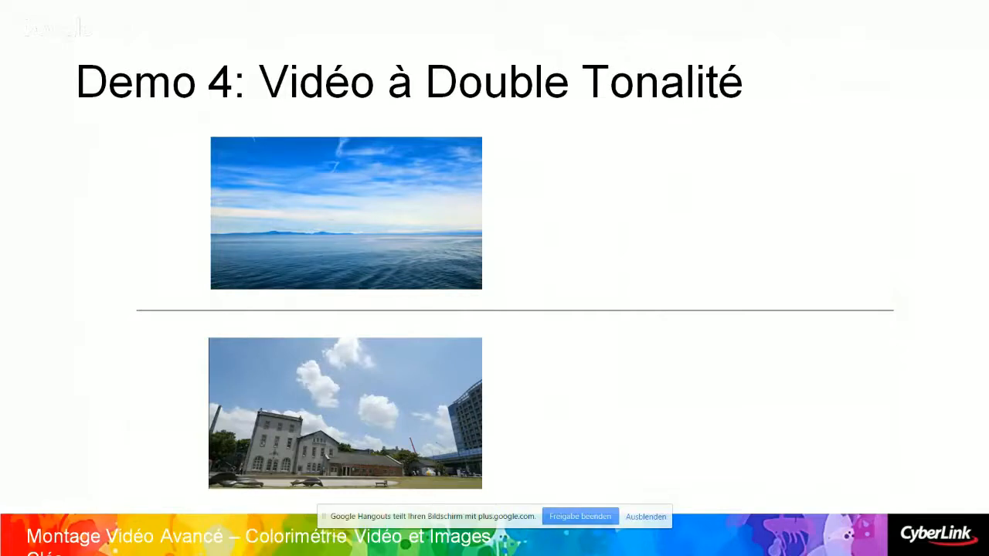
key("Right")
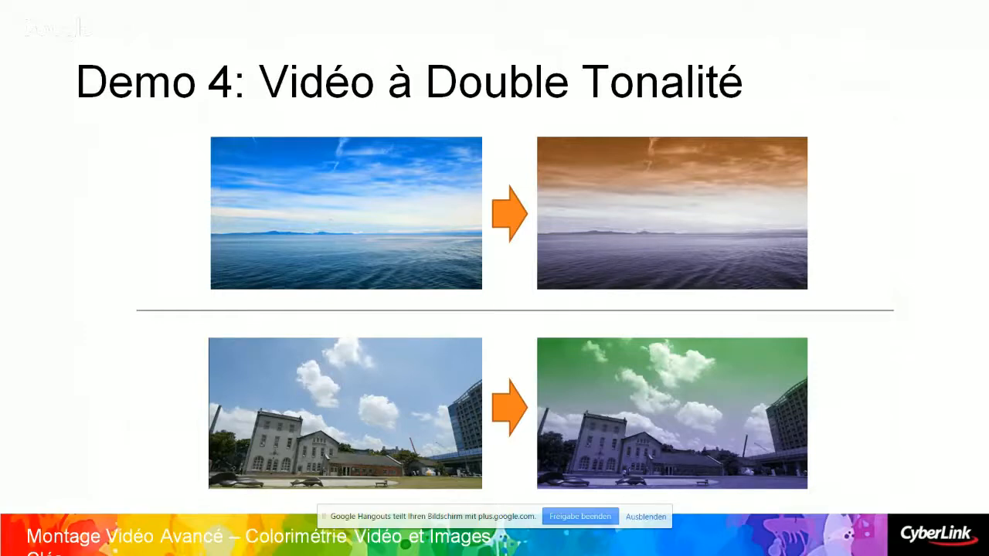
key("super")
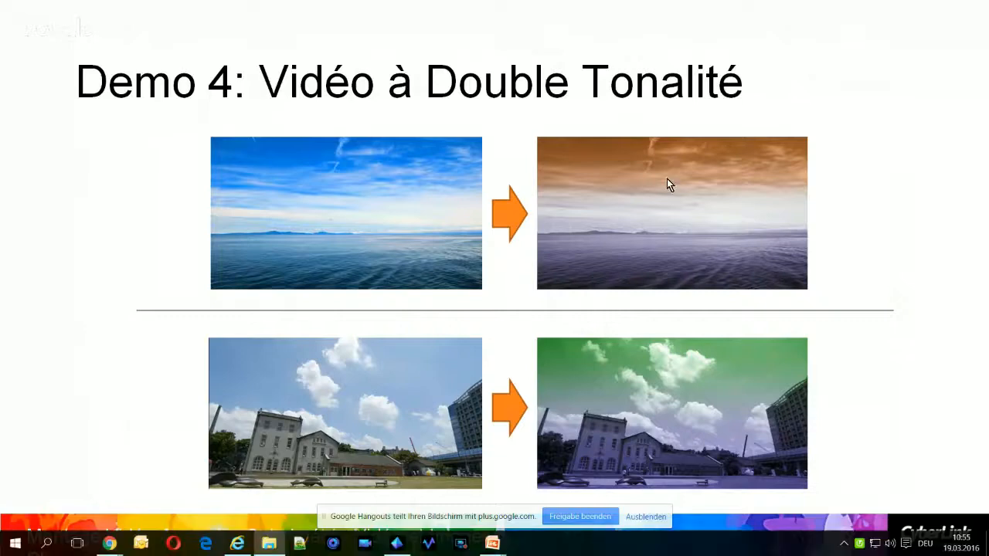
Switch to ColorDirector and add the time-lapse clouds clip from the library to the timeline after the night street clip
key("alt+Tab")
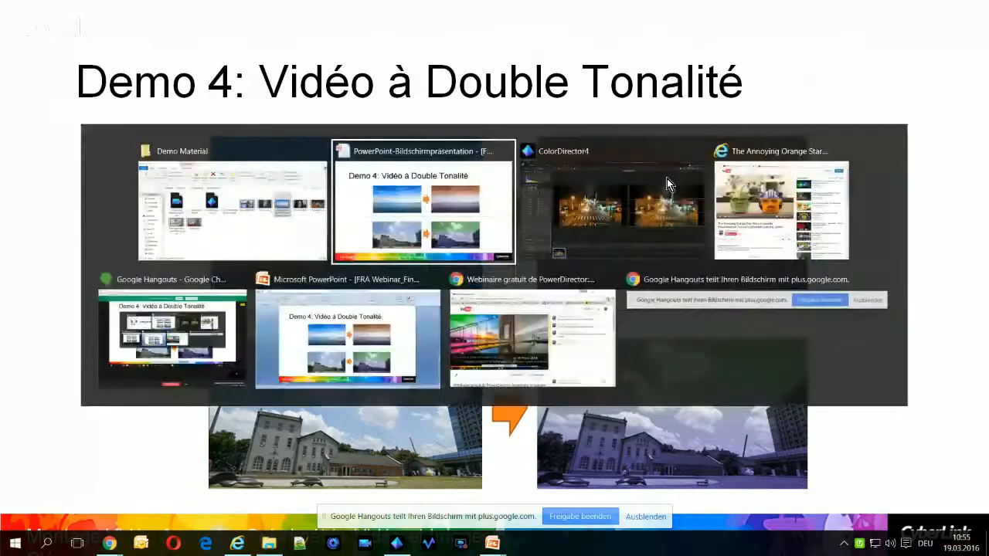
key("alt+Tab")
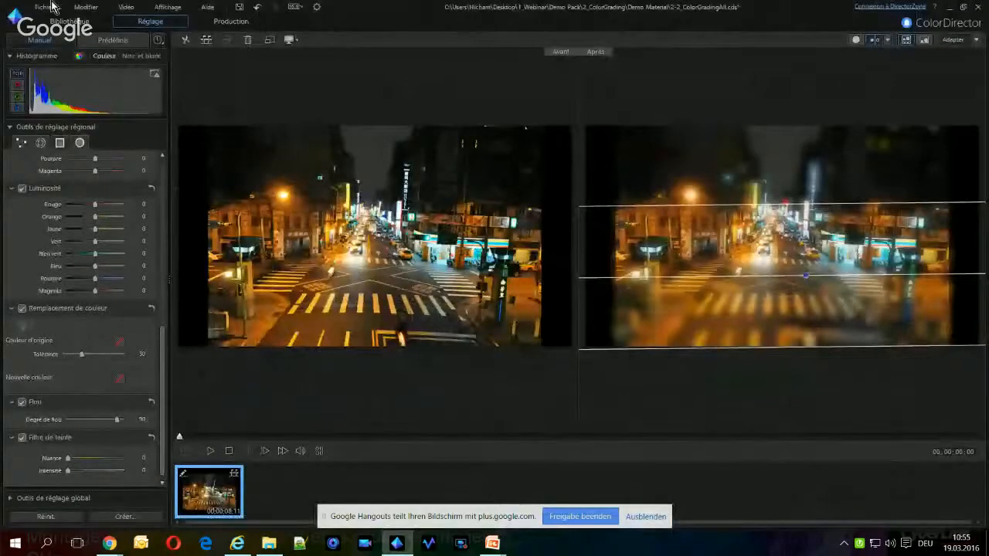
left_click(74, 24)
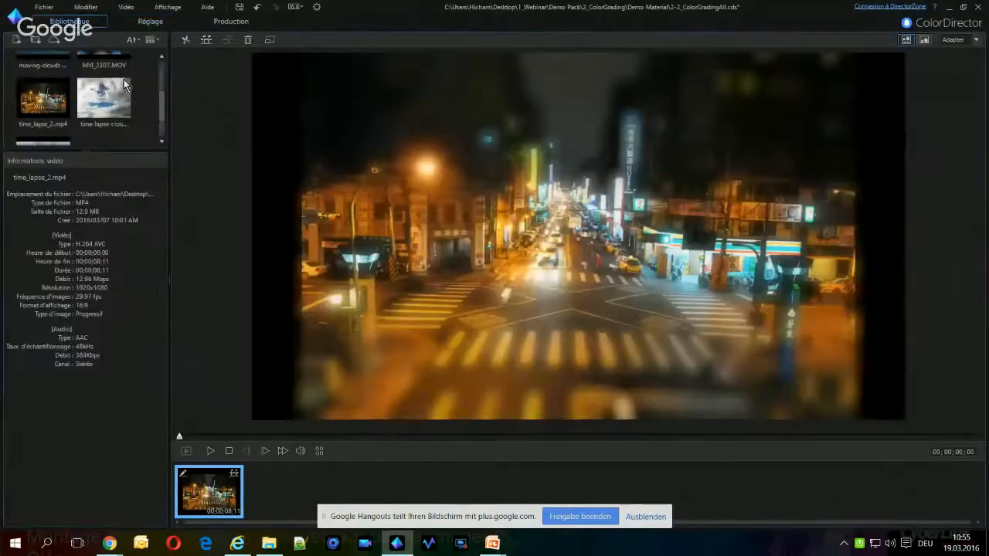
left_click(102, 90)
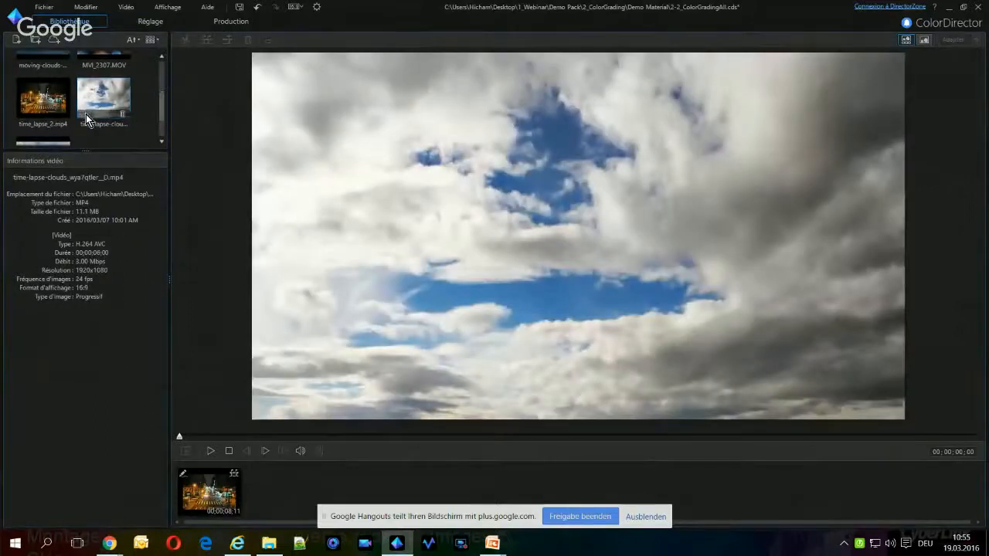
left_click_drag(86, 113, 278, 491)
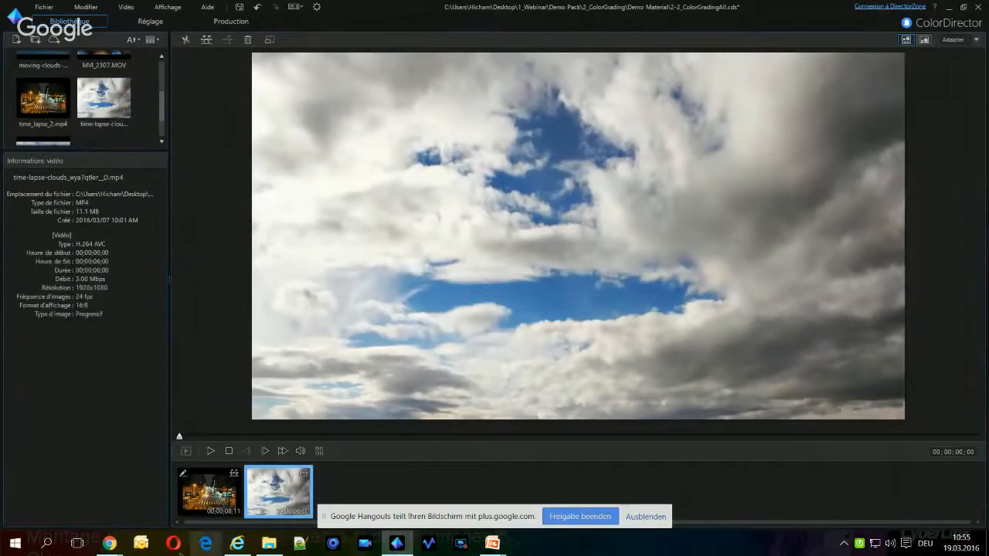
Open the clouds clip for adjustment in single view and draw a gradient mask from the frame's upper edge to about two-thirds down
left_click(150, 25)
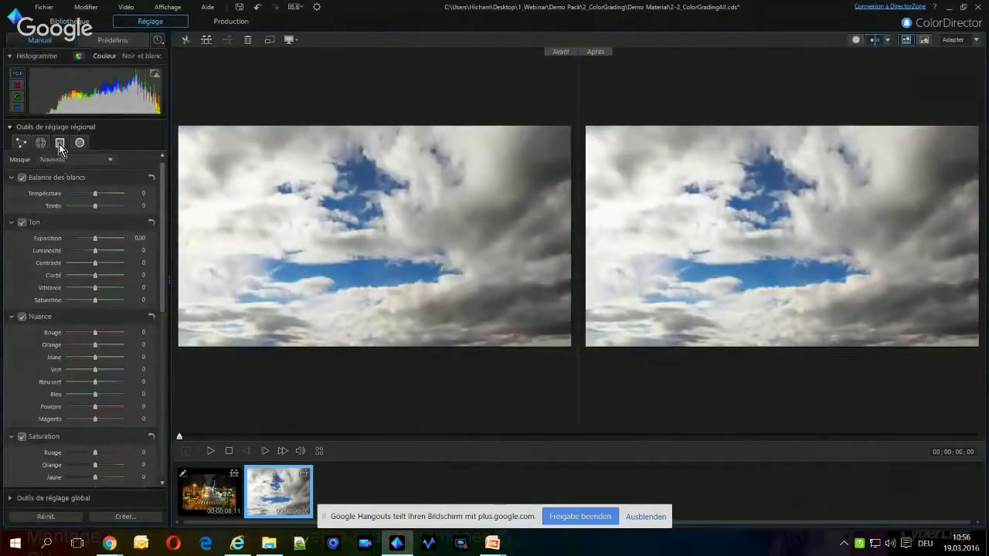
left_click(857, 40)
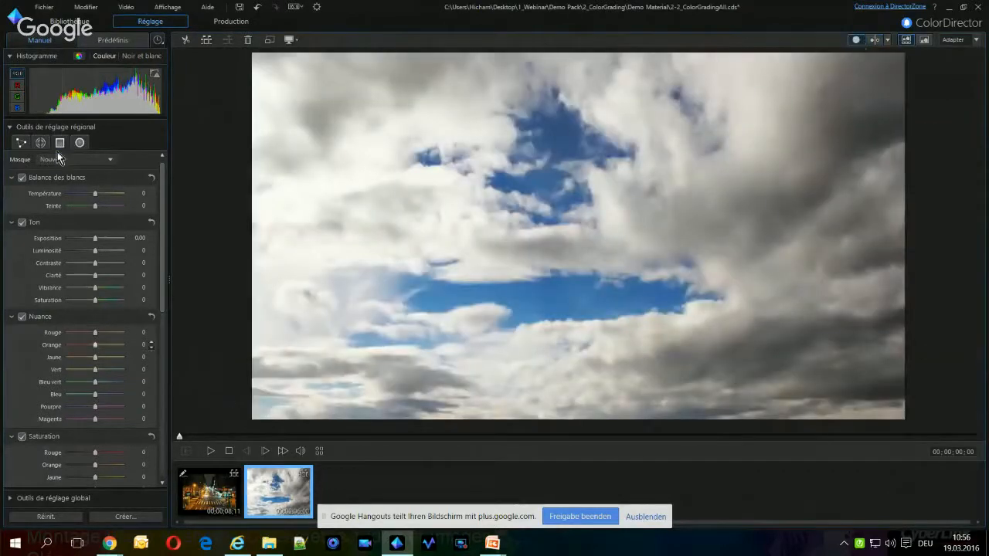
left_click(60, 143)
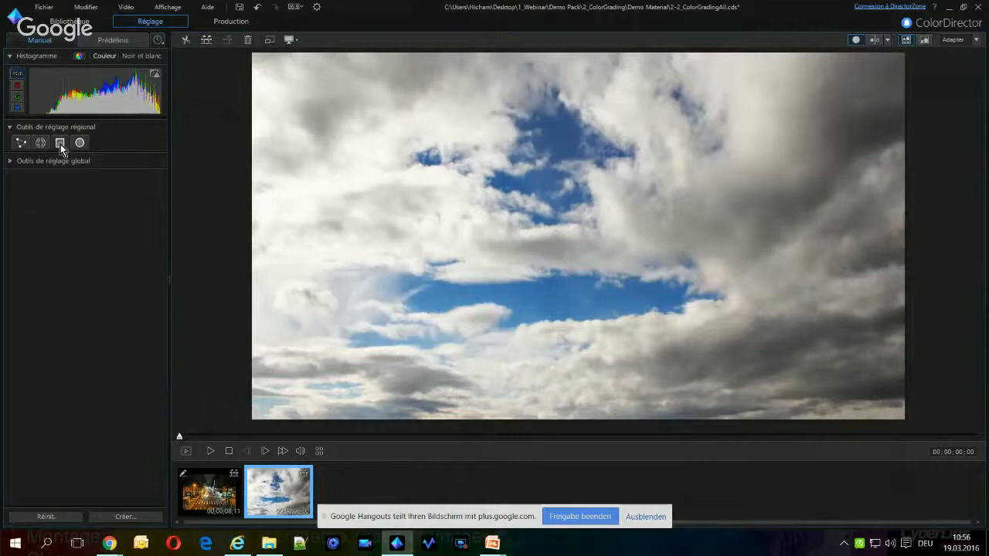
left_click(60, 143)
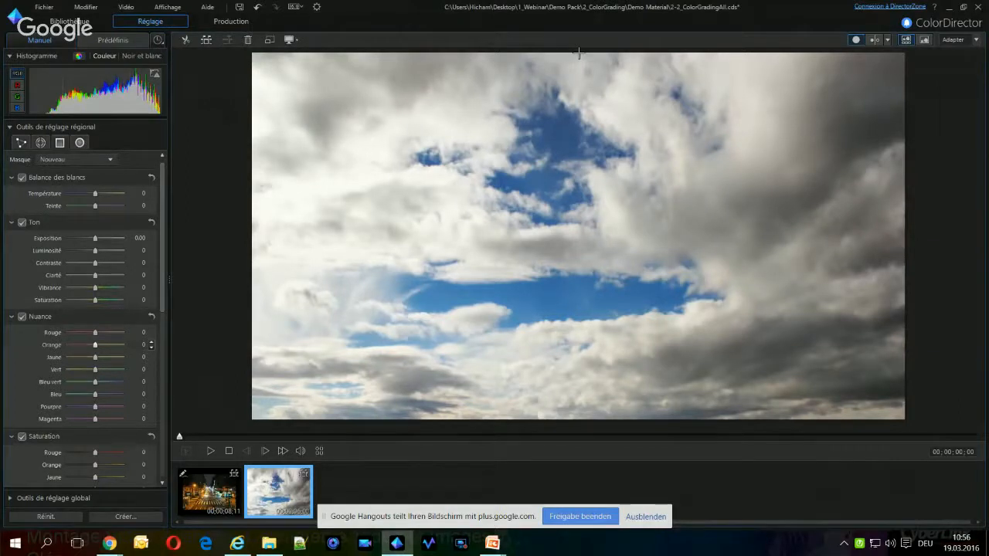
left_click_drag(577, 54, 584, 291)
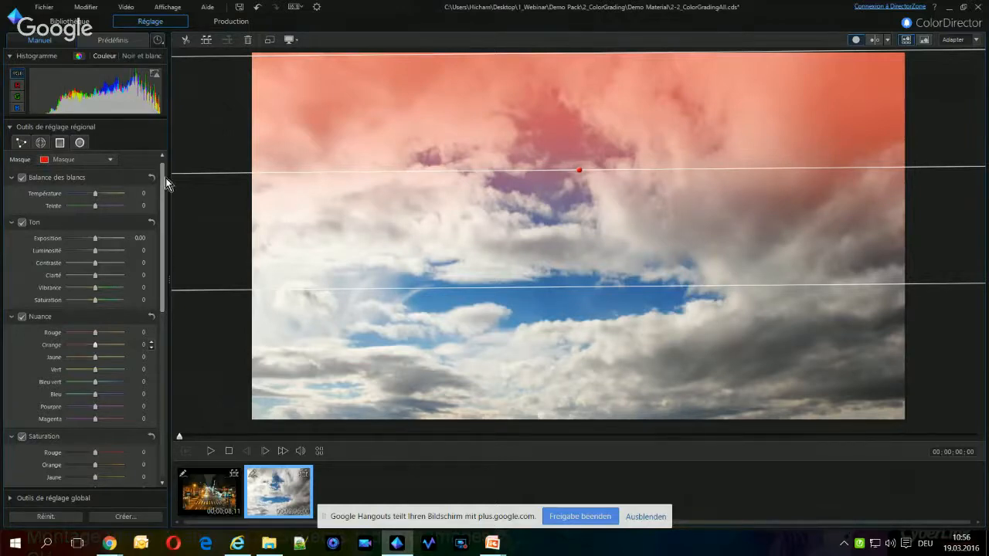
Set the upper gradient mask's tint filter to hue 323 and intensity 55, and shift the mask slightly downward
left_click_drag(163, 183, 161, 386)
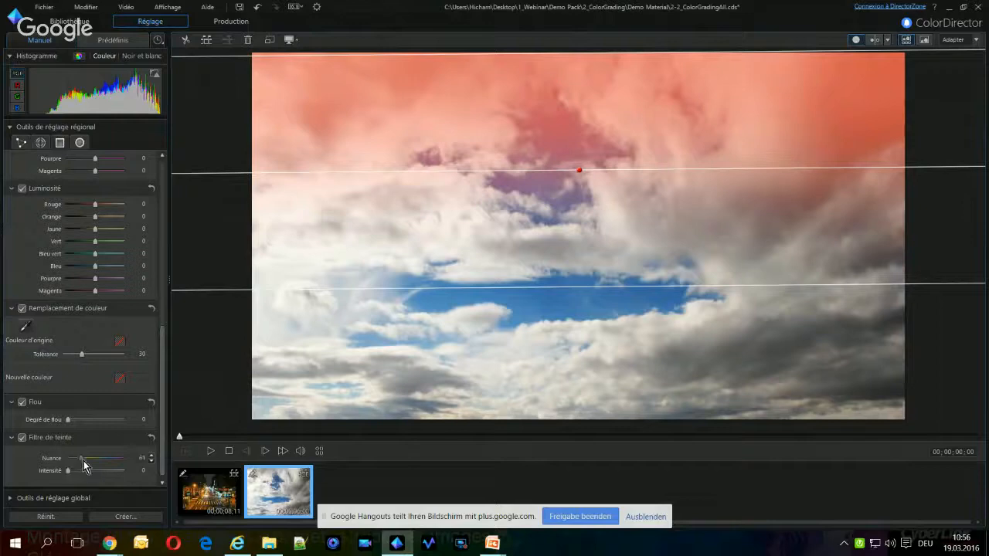
left_click_drag(83, 461, 119, 468)
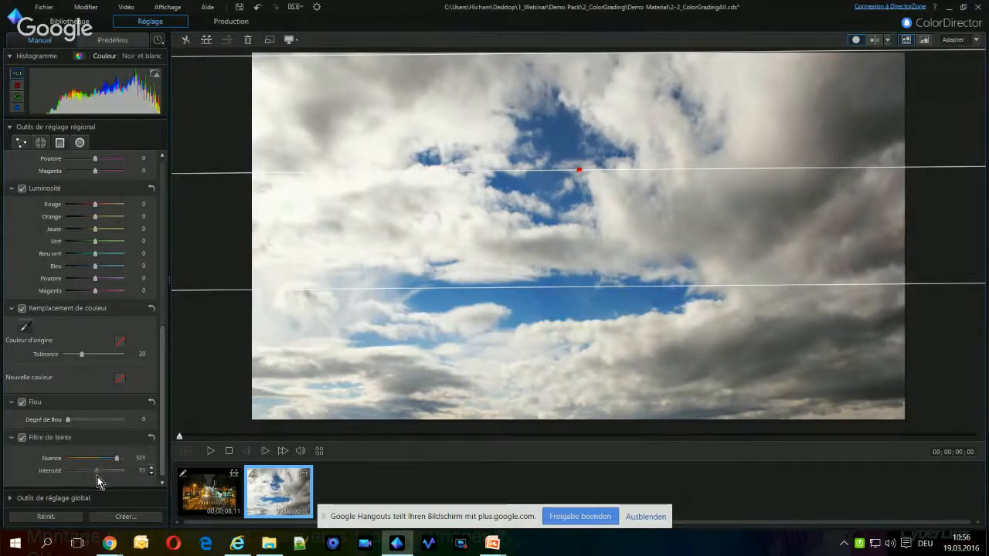
left_click_drag(97, 477, 101, 477)
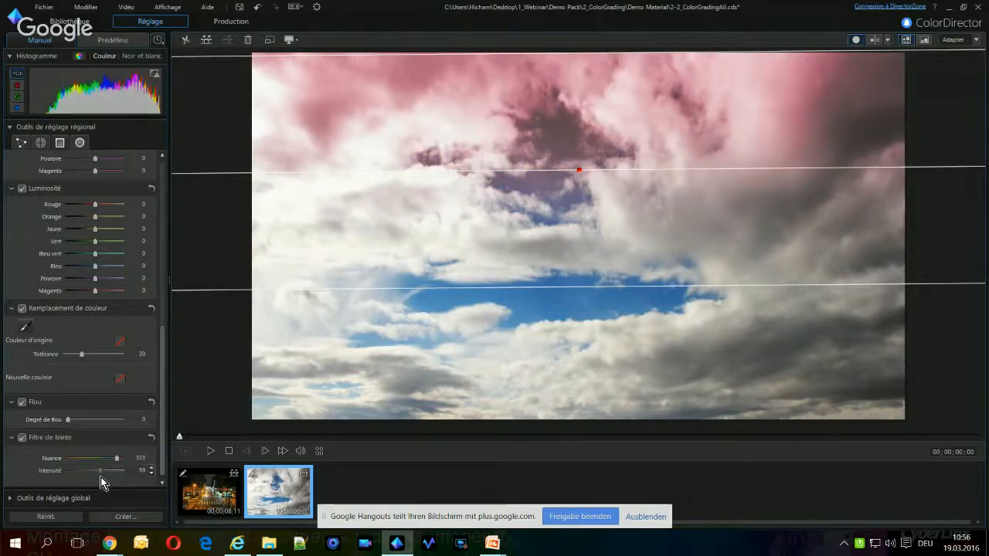
left_click_drag(98, 477, 98, 477)
left_click_drag(581, 172, 580, 201)
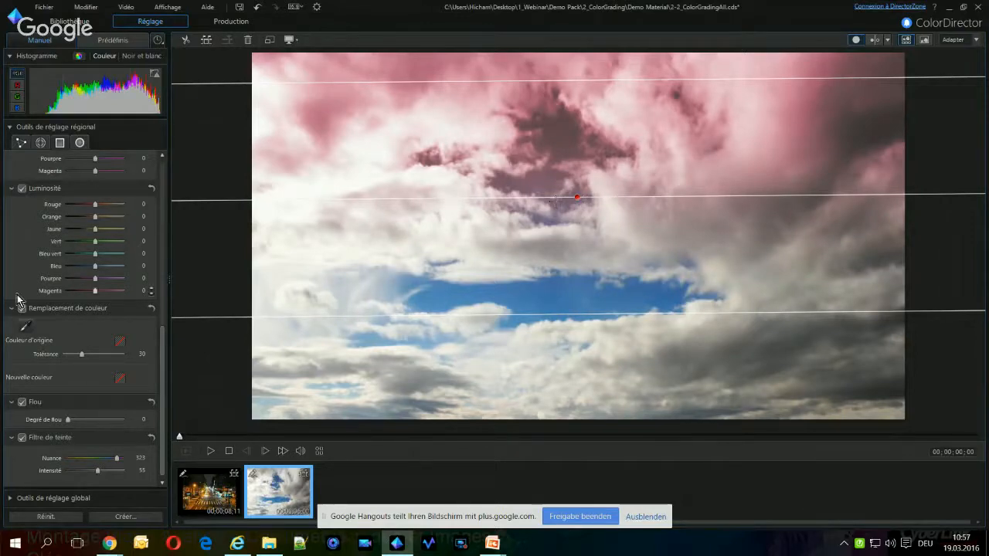
Create a new gradient mask from the clouds frame's lower edge up to about one third below its upper edge
left_click_drag(160, 407, 159, 241)
left_click(94, 159)
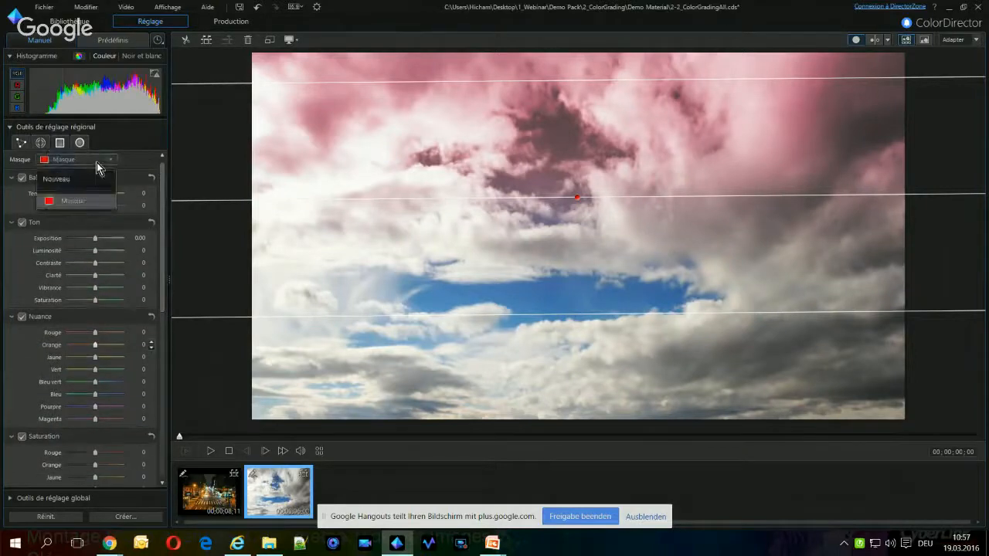
left_click(77, 178)
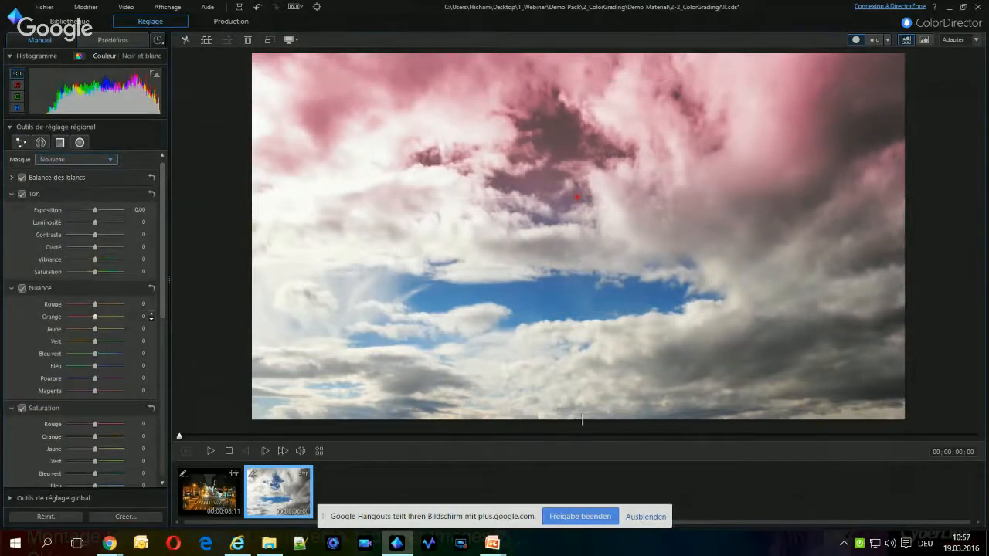
left_click_drag(587, 408, 600, 183)
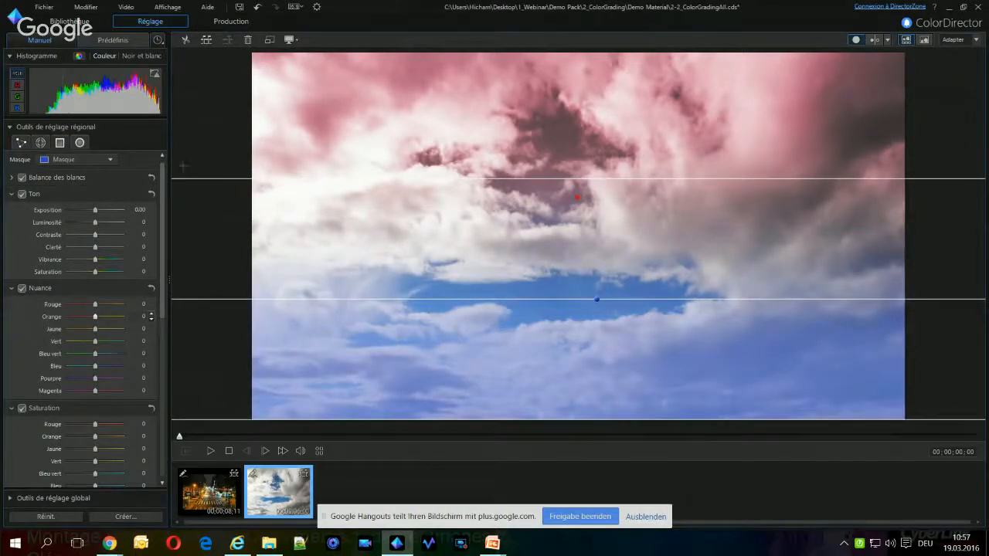
Set the lower gradient mask's tint filter to hue 258 and intensity 95
left_click_drag(161, 190, 161, 406)
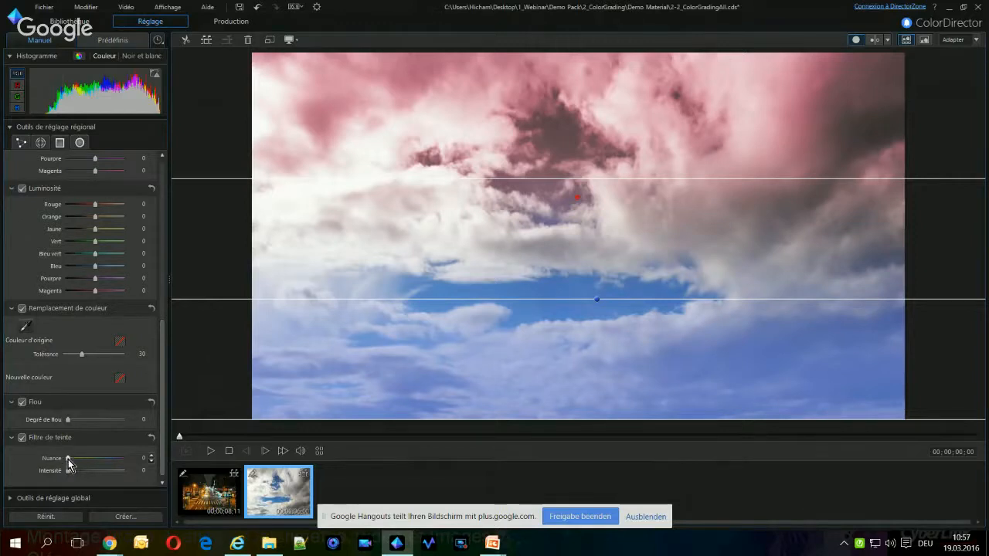
left_click_drag(68, 459, 107, 462)
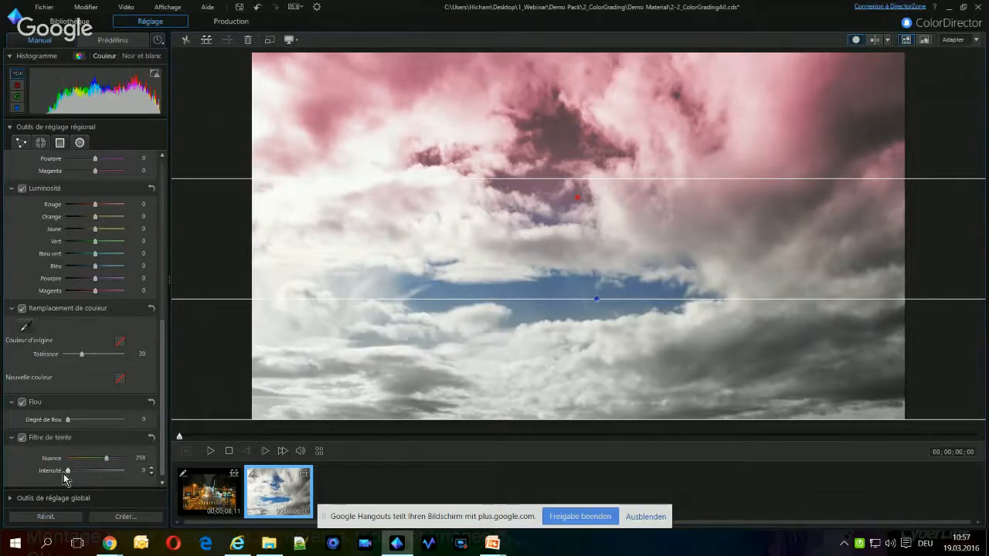
left_click_drag(73, 472, 119, 477)
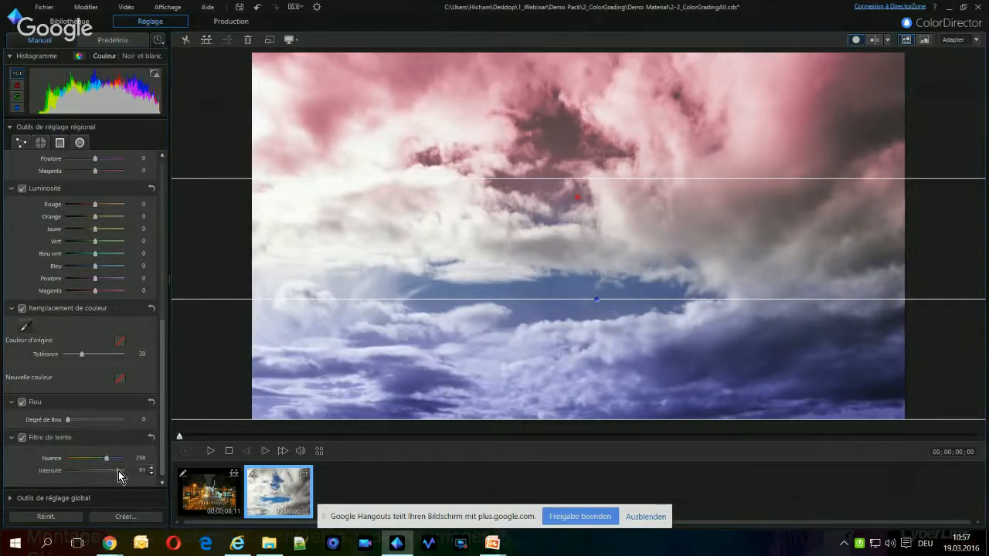
left_click_drag(119, 477, 122, 476)
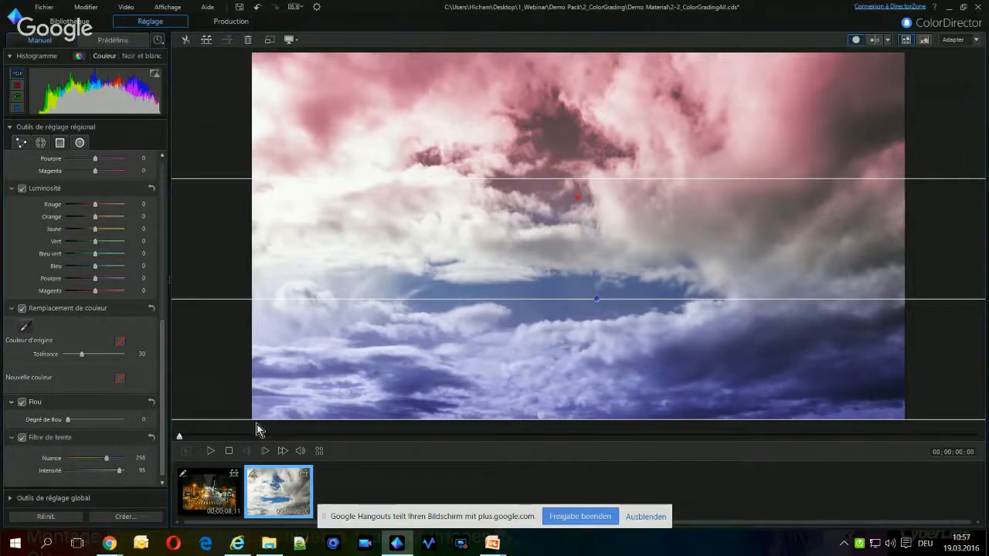
Play back the double-tone clouds clip in the side-by-side before/after view and stop the playback
left_click(211, 451)
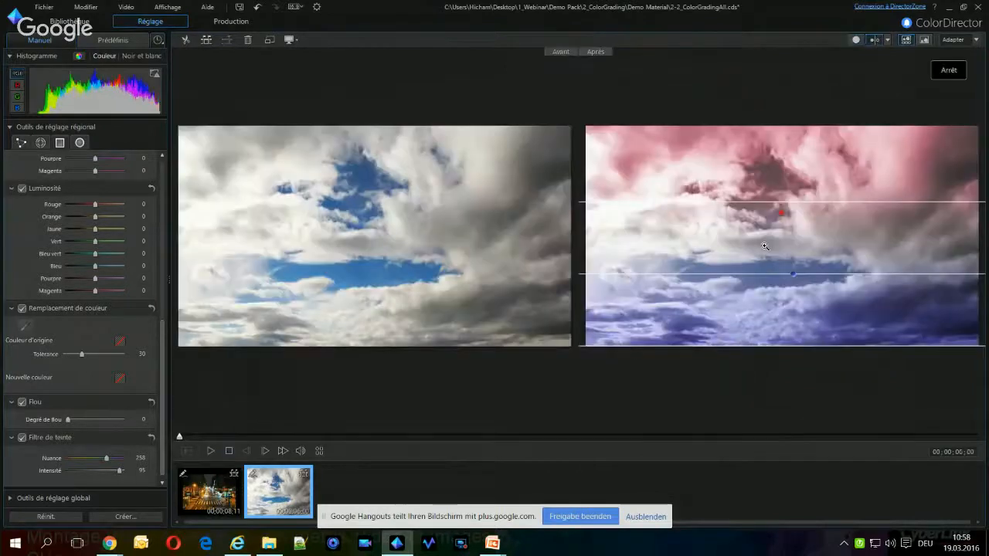
left_click(211, 451)
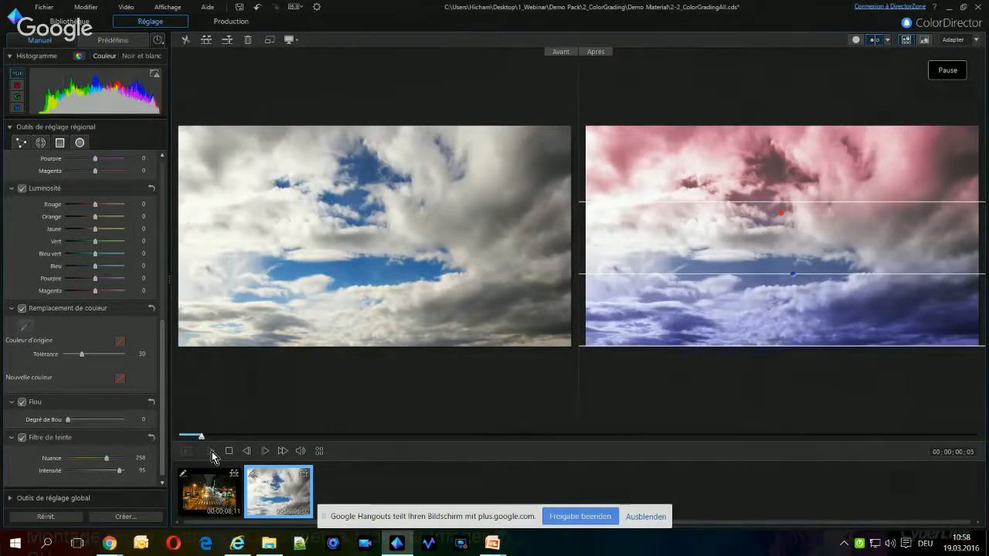
left_click(212, 451)
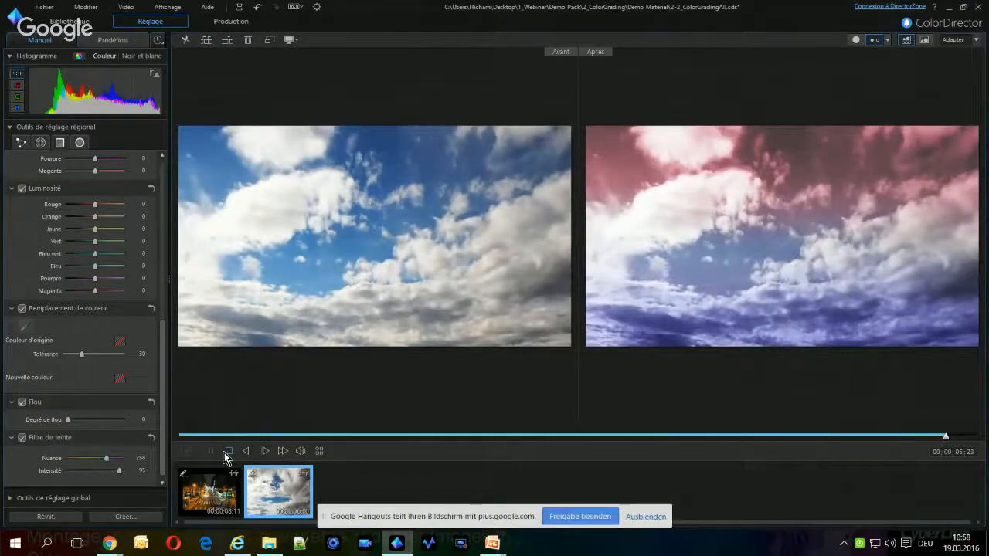
left_click(225, 454)
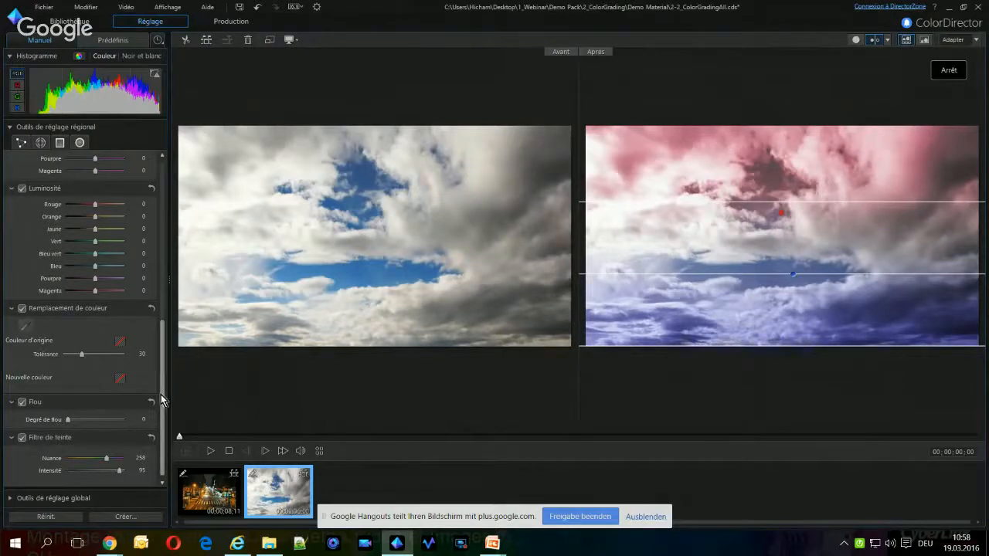
Apply a global HDR effect to the clouds clip with glow strength 59, glow radius 9 and edge strength 44
left_click_drag(162, 395, 173, 464)
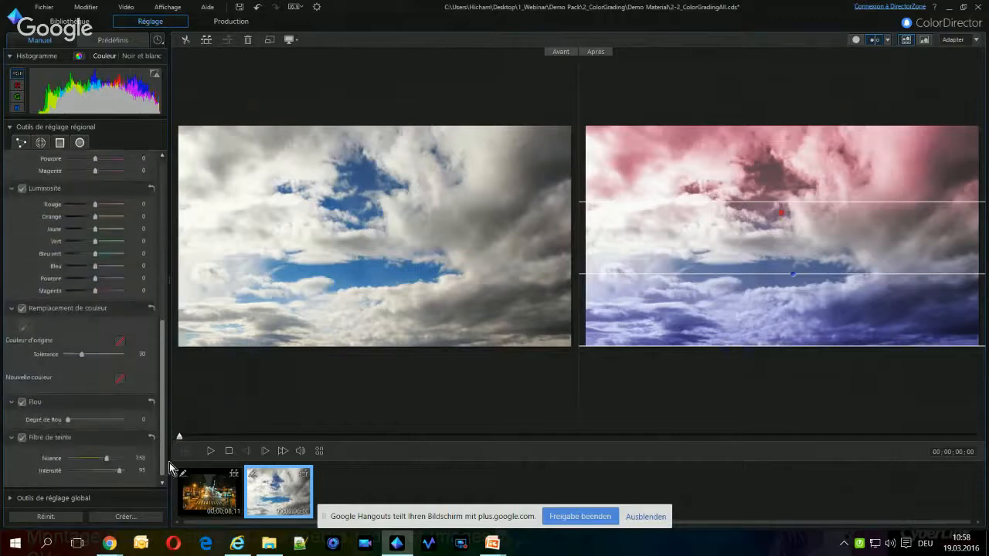
left_click(19, 498)
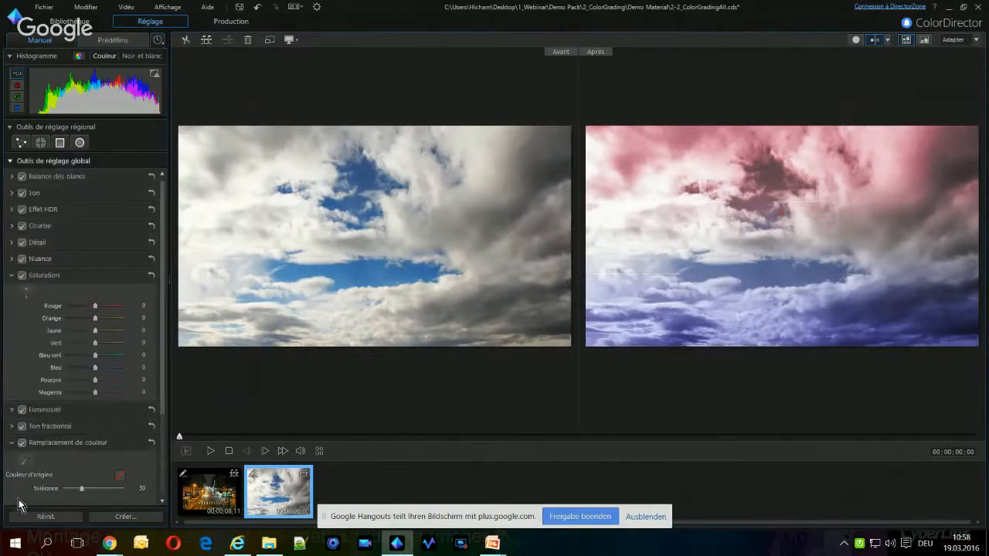
left_click(12, 209)
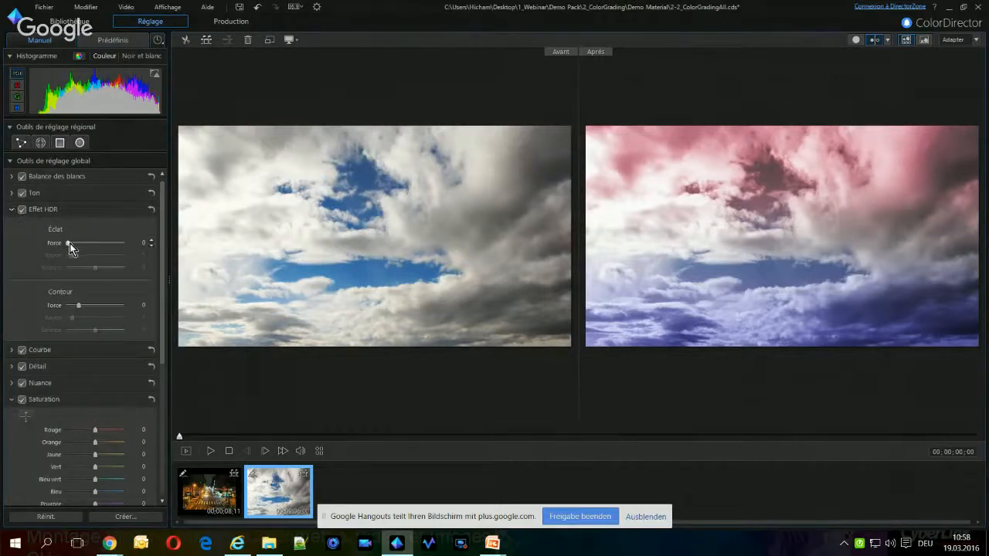
left_click_drag(68, 243, 100, 250)
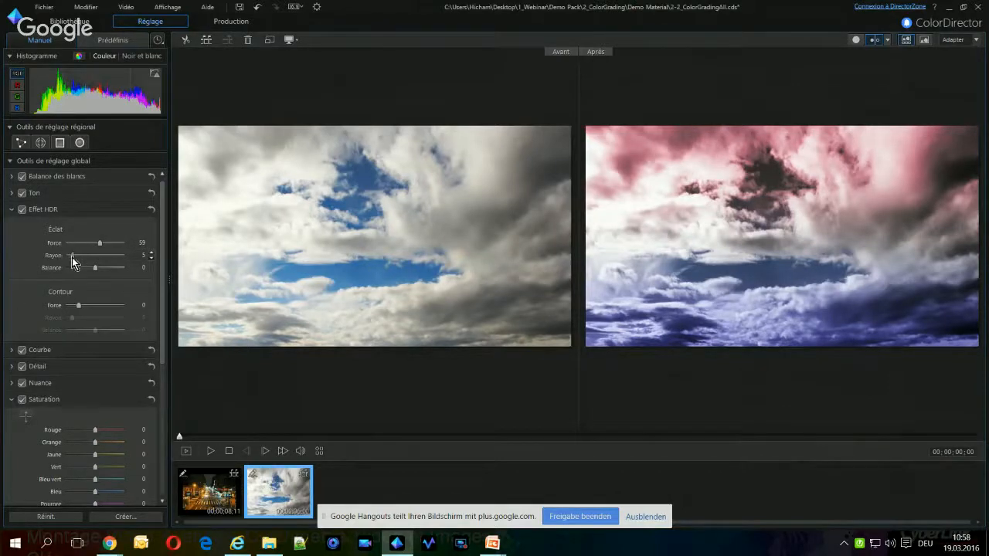
left_click_drag(71, 257, 75, 256)
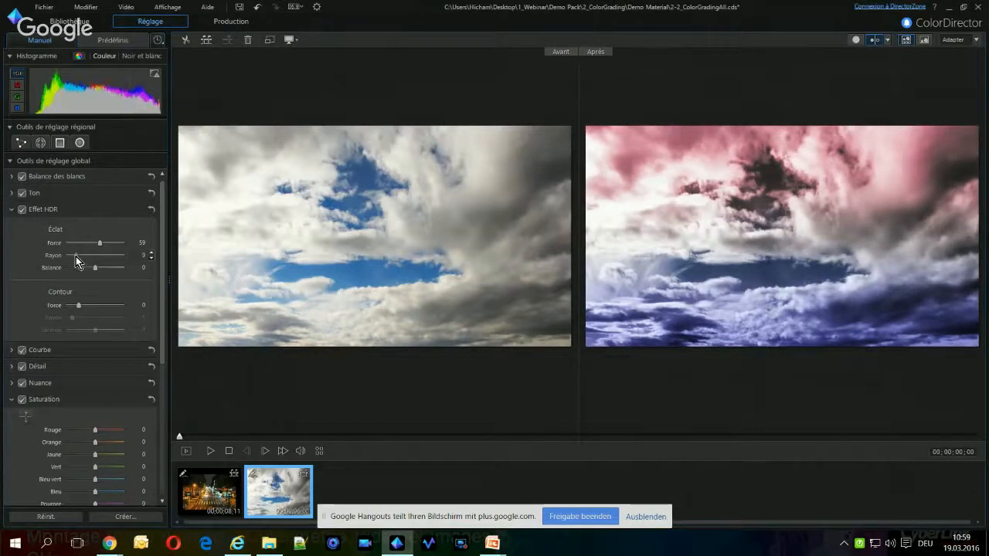
left_click(856, 39)
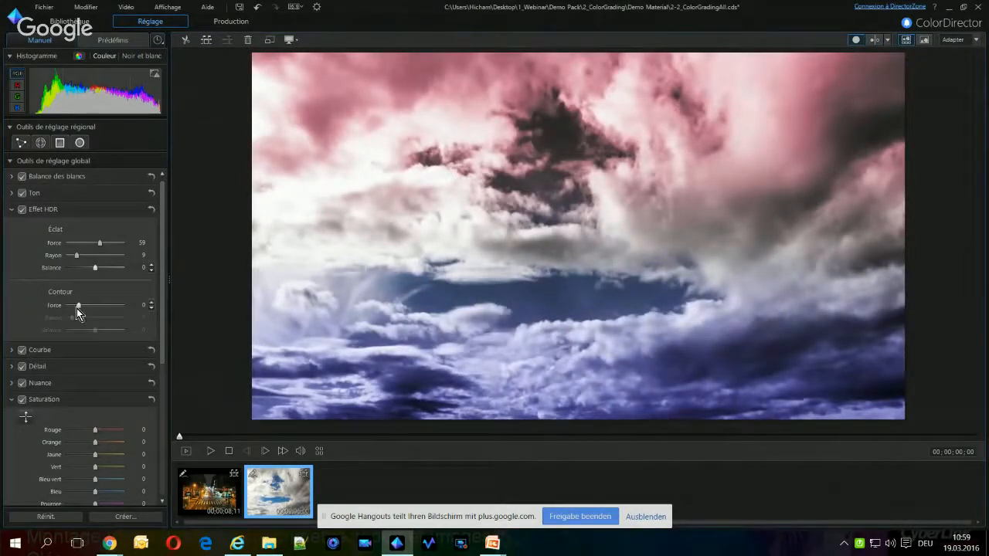
left_click_drag(80, 306, 107, 313)
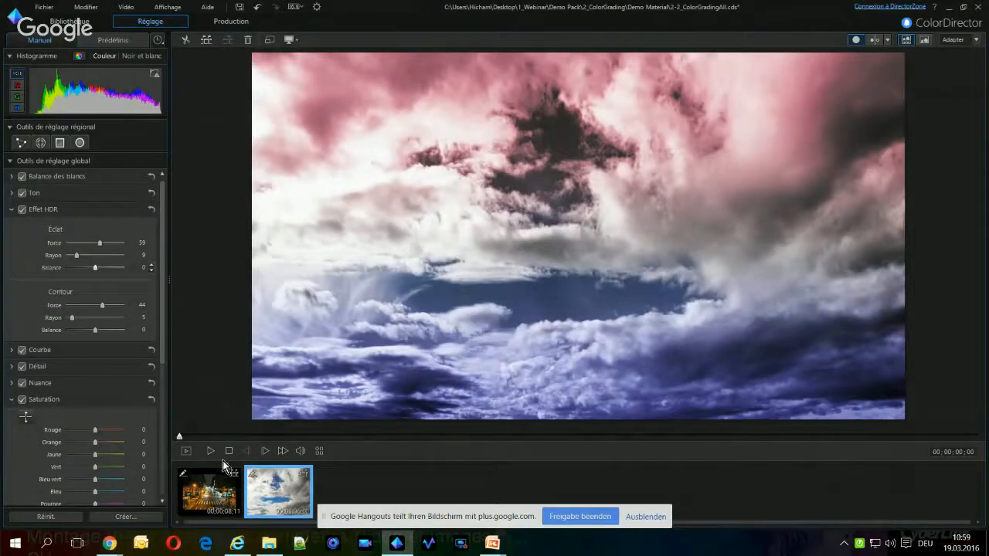
Play back the clouds clip with the HDR effect in single view, and return to the PowerPoint Demo 4 slide
key("space")
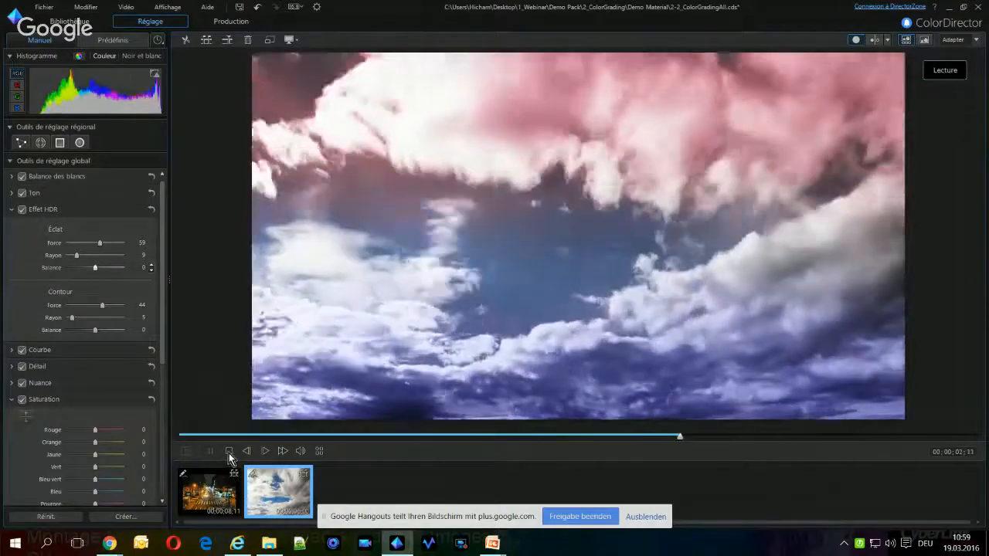
left_click(229, 452)
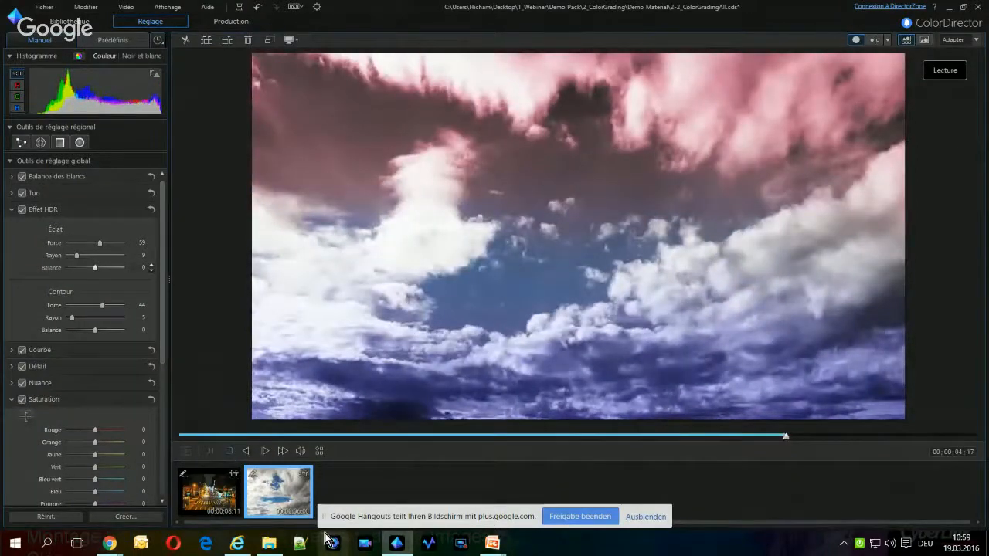
key("alt+Tab")
key("alt+Tab")
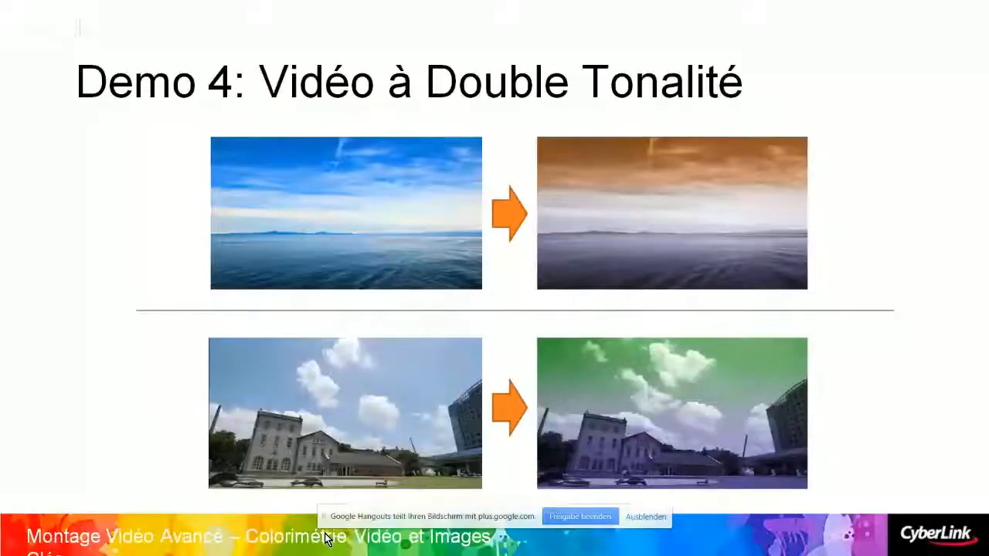
Advance the presentation to the Demo 5 slide, reveal its before/after example, and switch to ColorDirector
key("Right")
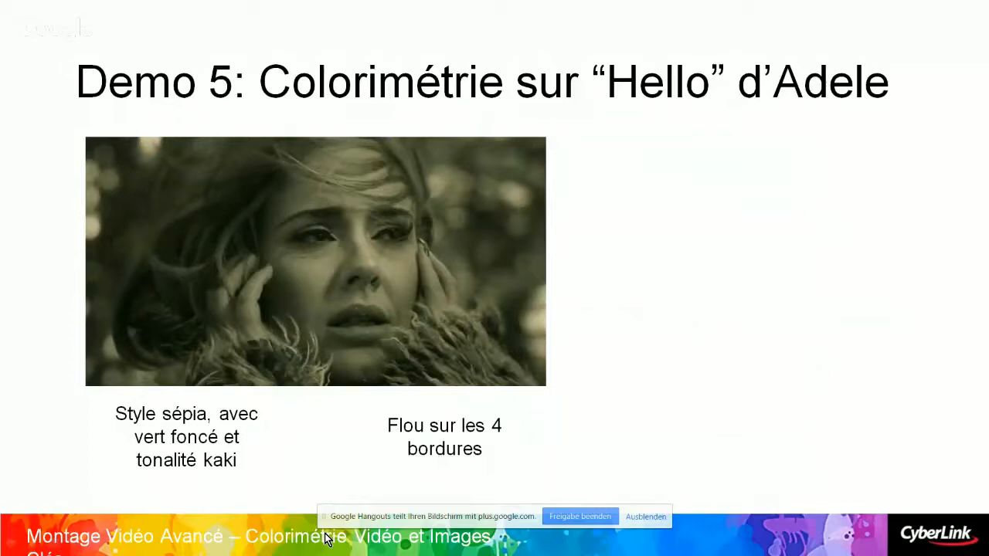
key("Right")
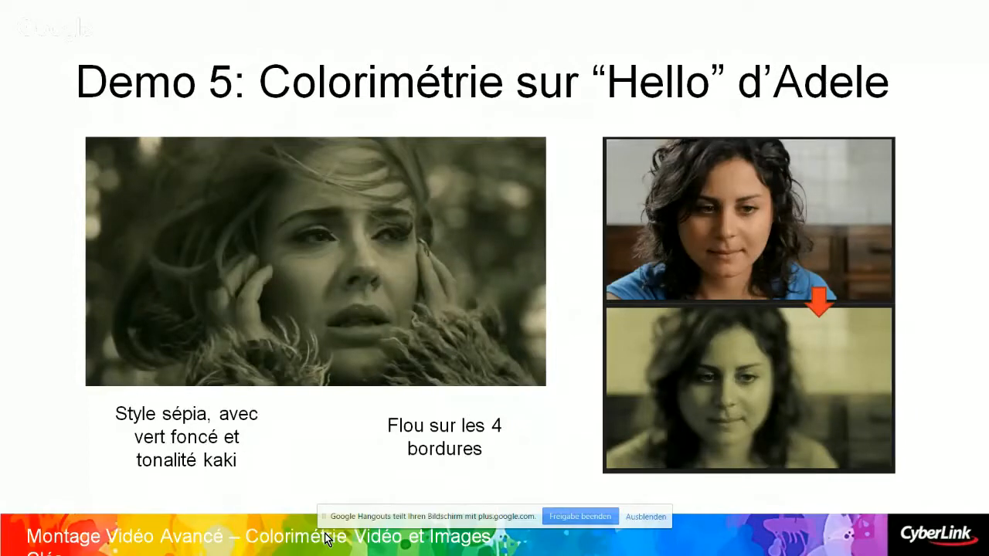
key("alt+Tab")
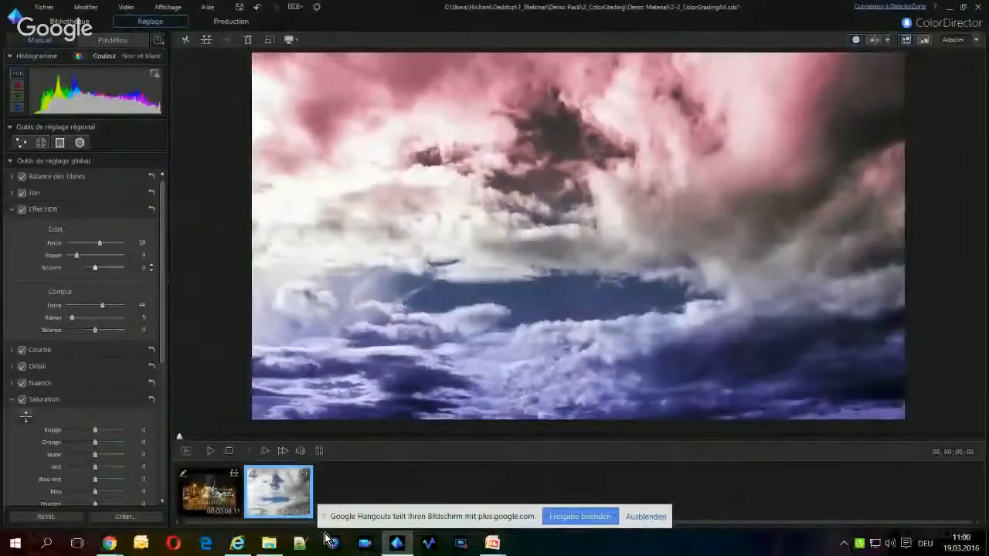
Add the MVI_2307.MOV clip from the media library to the end of the timeline
left_click(68, 21)
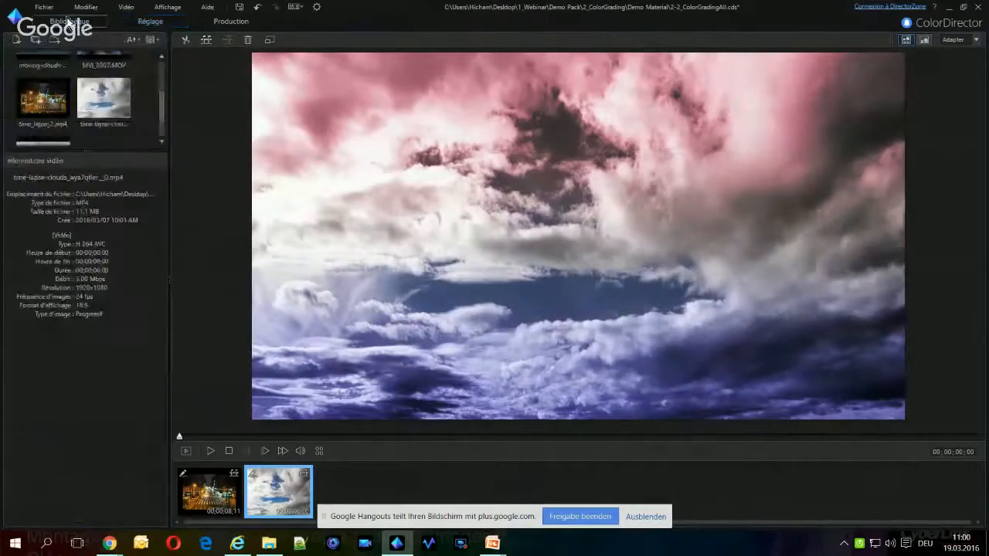
left_click_drag(163, 116, 161, 91)
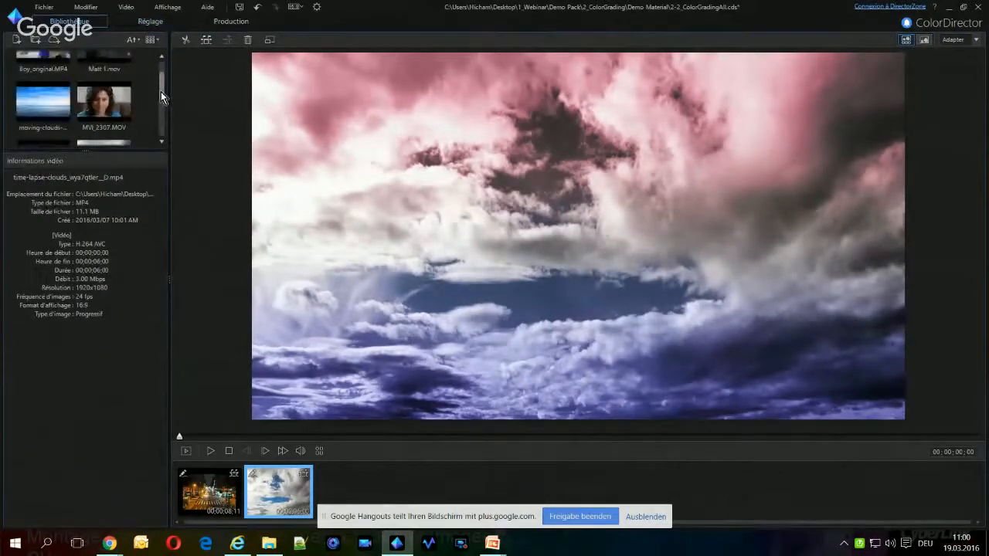
left_click(85, 117)
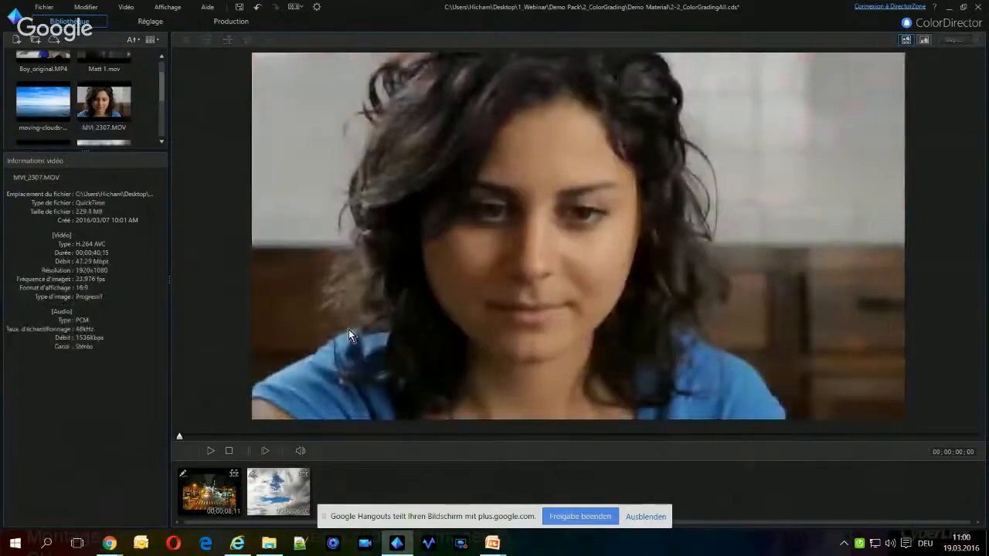
left_click_drag(546, 464, 551, 473)
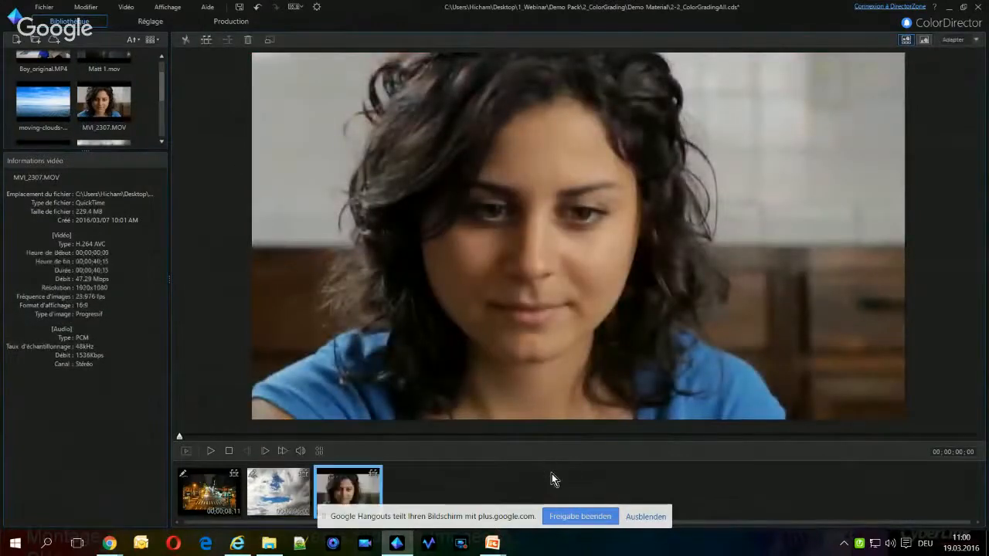
Apply a global tint filter to the woman's portrait clip with hue 61 and intensity 45
left_click(151, 22)
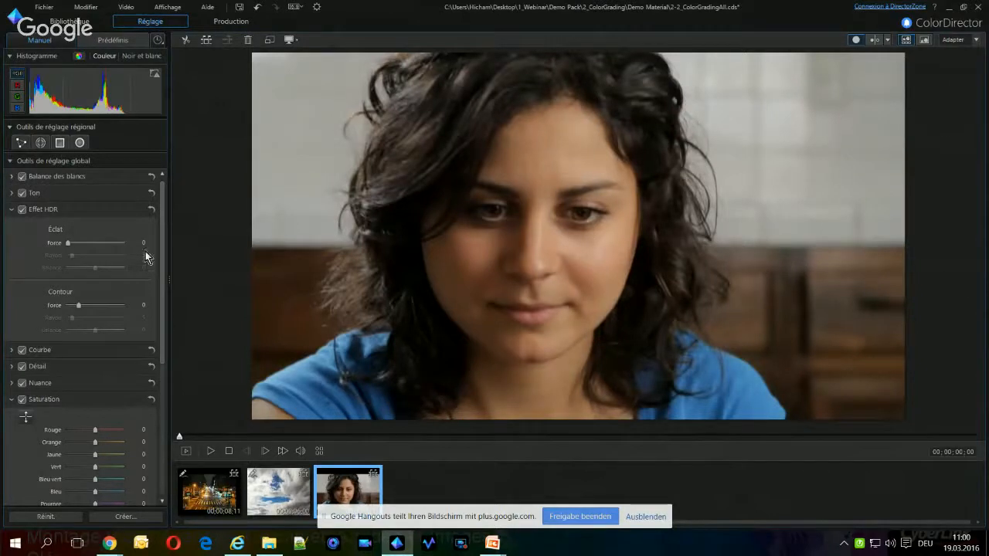
left_click(11, 210)
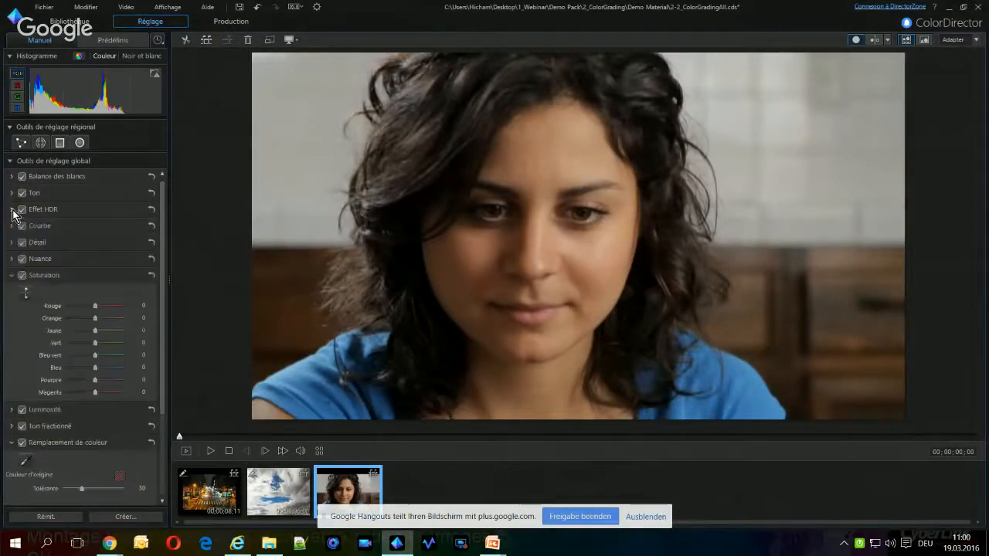
left_click(11, 277)
left_click(12, 326)
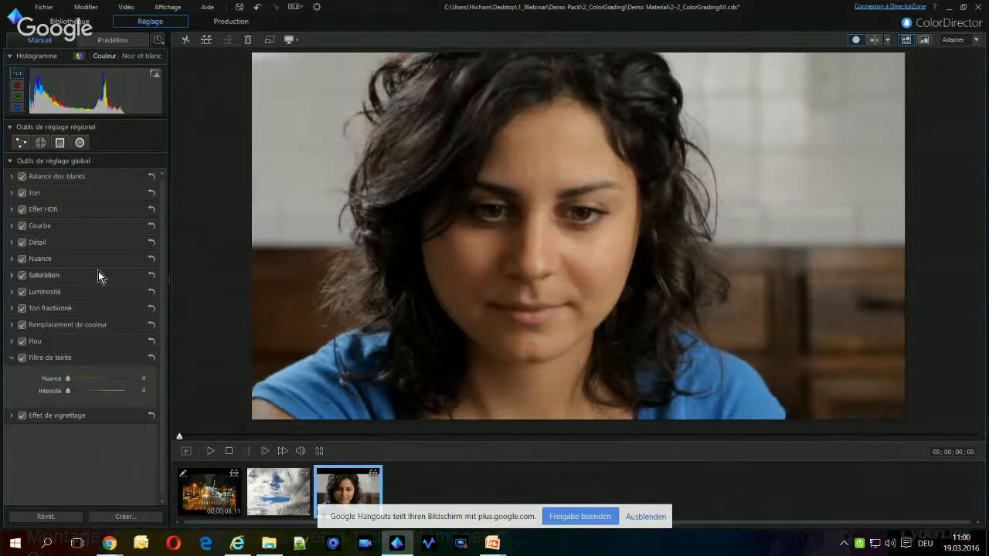
mouse_move(71, 380)
left_mouse_down()
mouse_move(114, 382)
mouse_move(85, 384)
left_mouse_up()
mouse_move(78, 378)
left_mouse_down()
mouse_move(70, 391)
mouse_move(85, 395)
left_mouse_up()
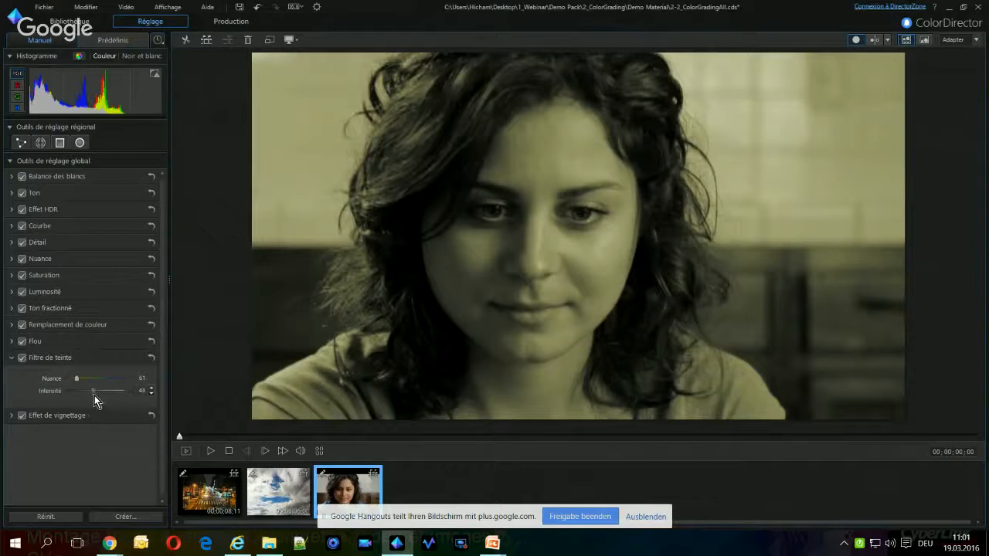
left_click_drag(93, 394, 92, 395)
left_click_drag(76, 381, 75, 381)
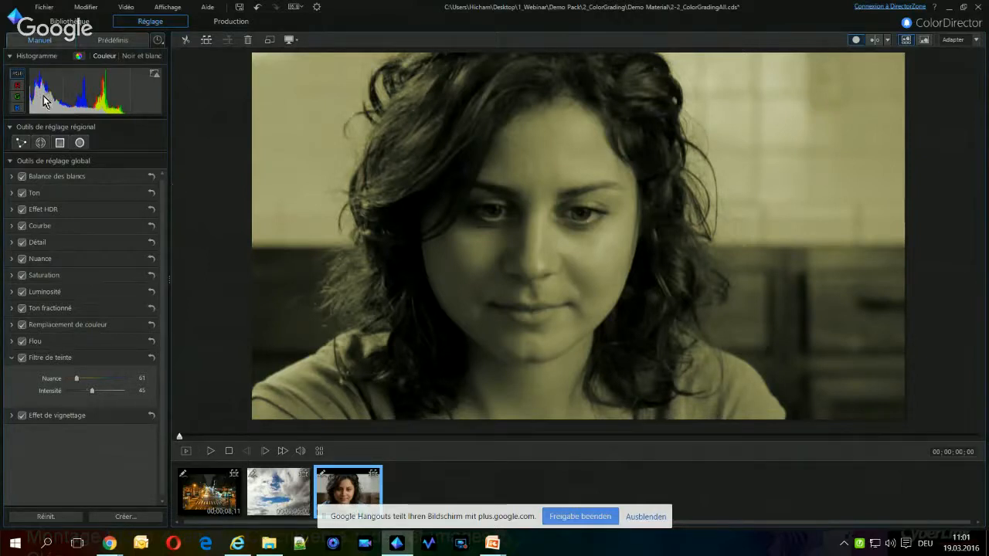
Place a radial mask centred on the woman's face and blur the area outside it with a blur degree of 66
left_click(79, 142)
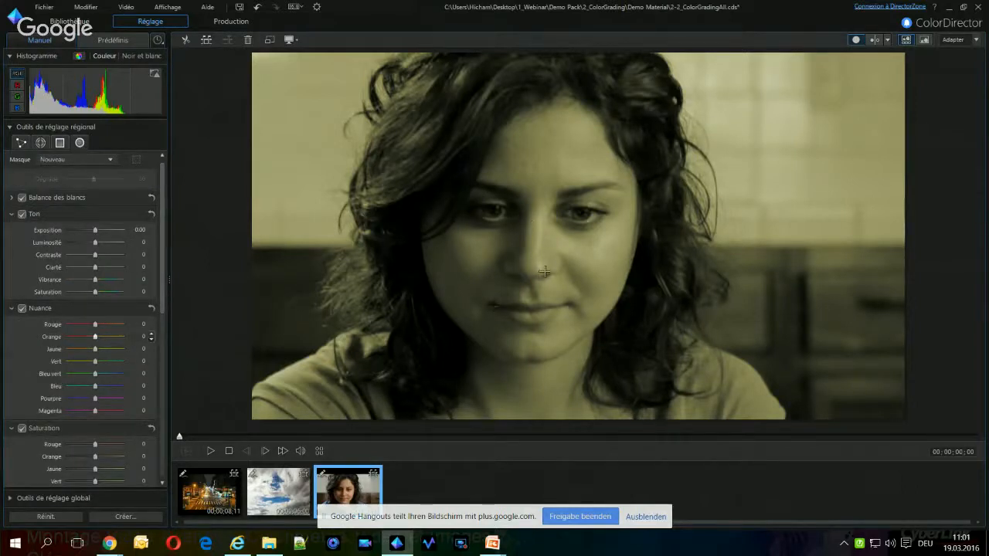
left_click_drag(549, 269, 366, 120)
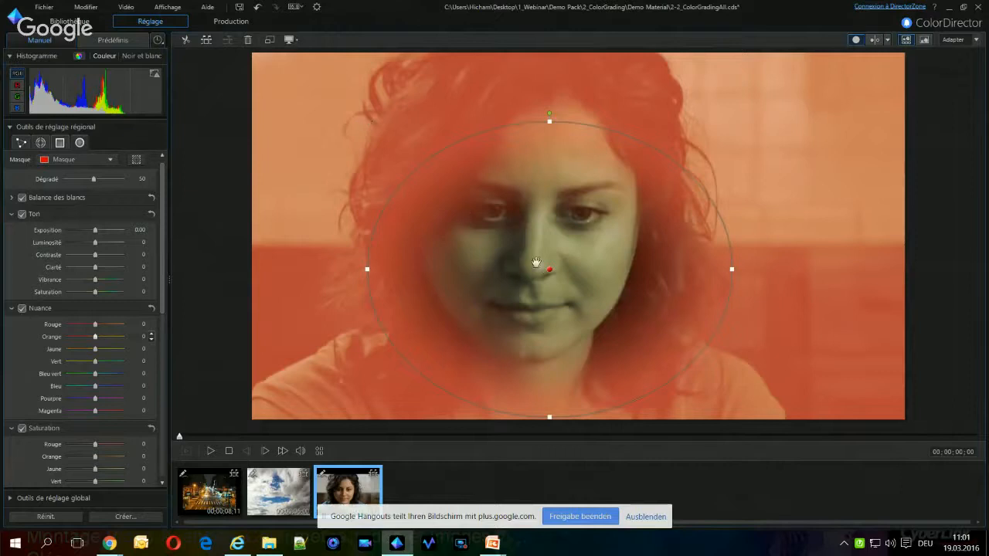
left_click_drag(546, 270, 533, 209)
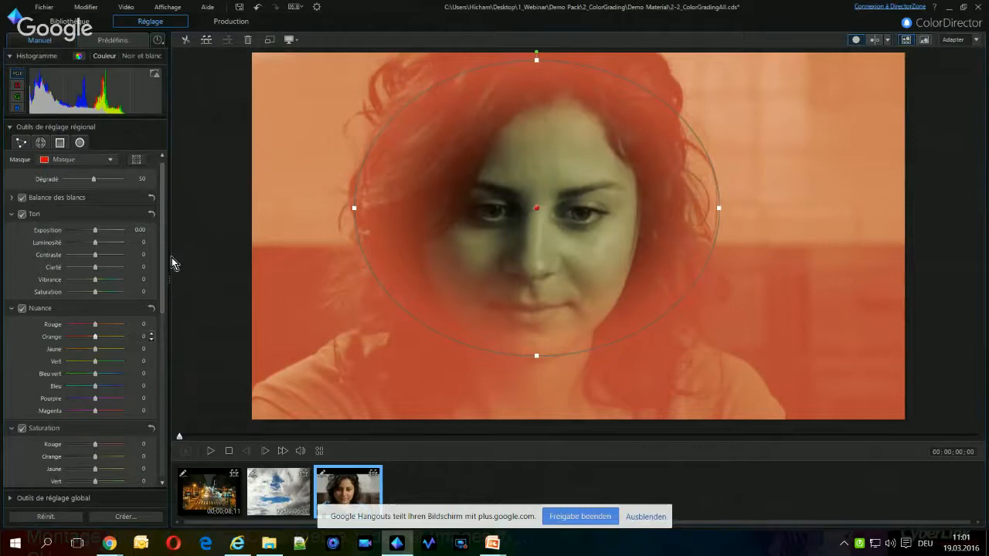
left_click_drag(163, 260, 149, 452)
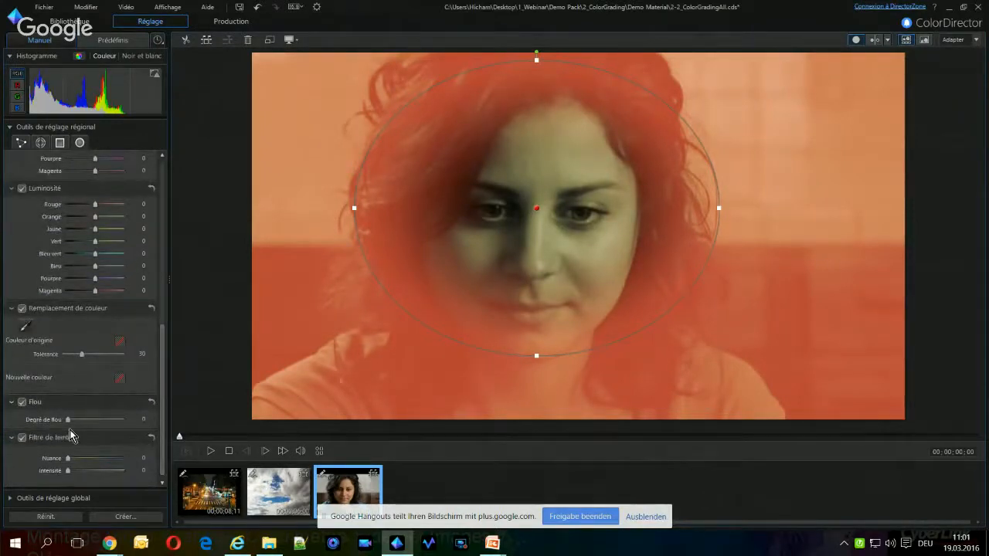
left_click_drag(68, 419, 105, 421)
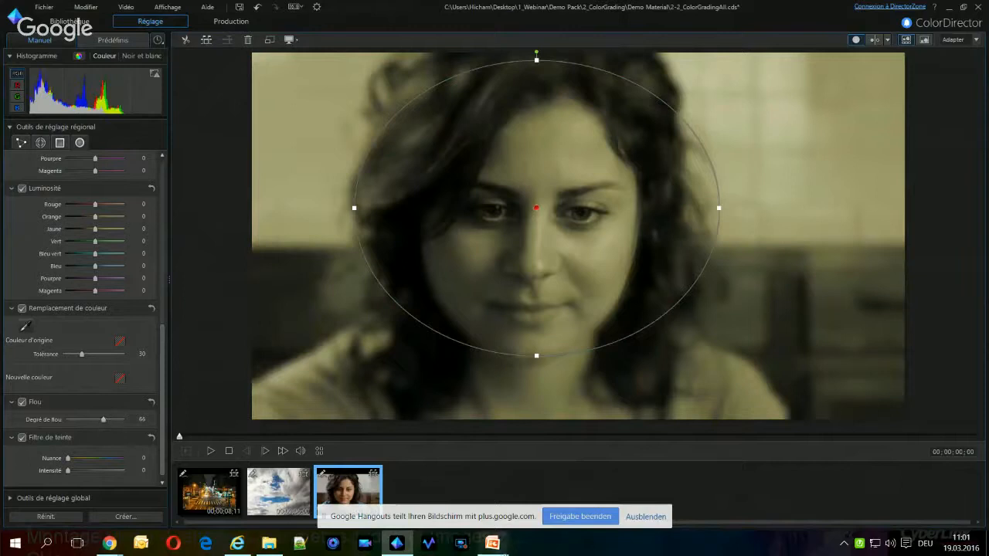
Play back the khaki-tinted portrait clip with the blurred surroundings and stop the playback
left_click(212, 453)
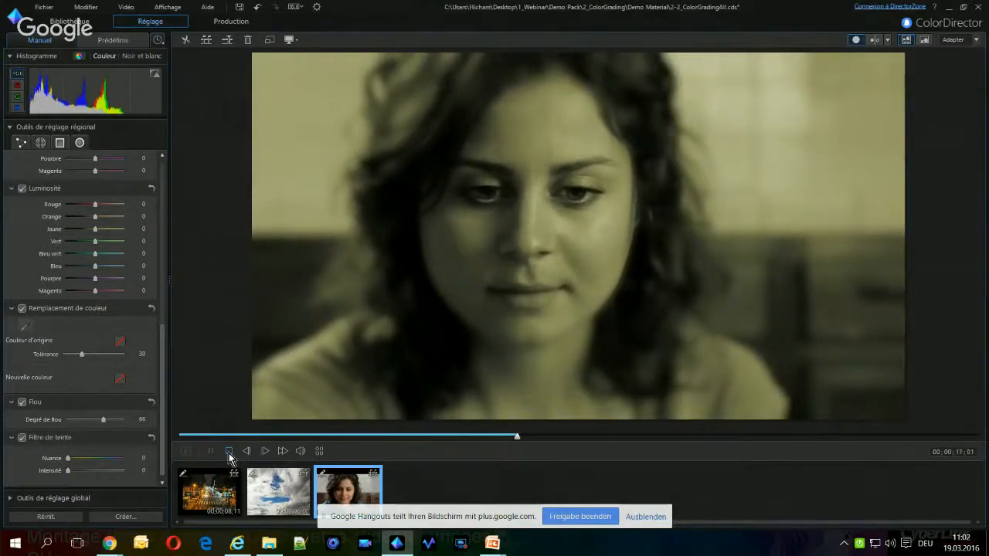
left_click(229, 451)
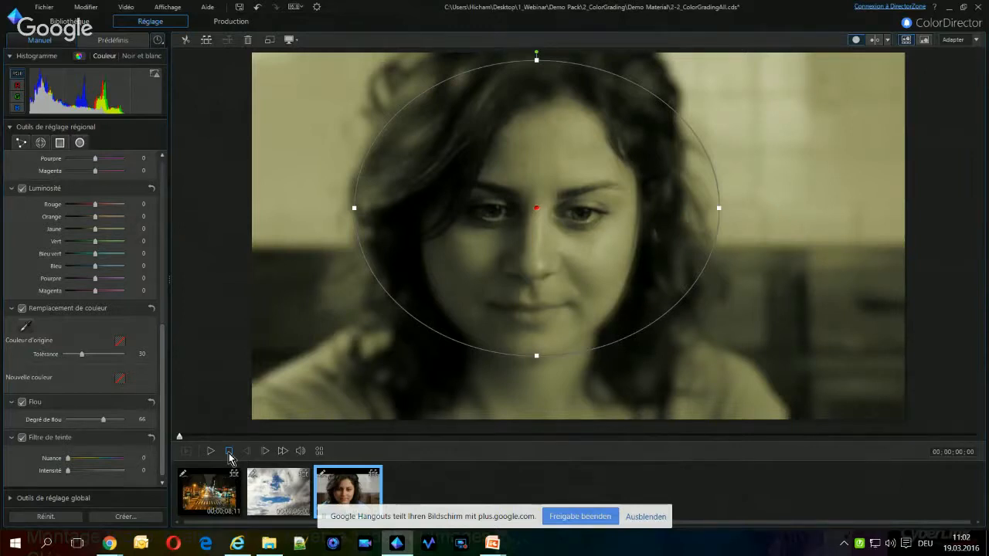
Look over the options for saving a new preset without saving one, and examine the list of available presets and its preview
left_click(122, 519)
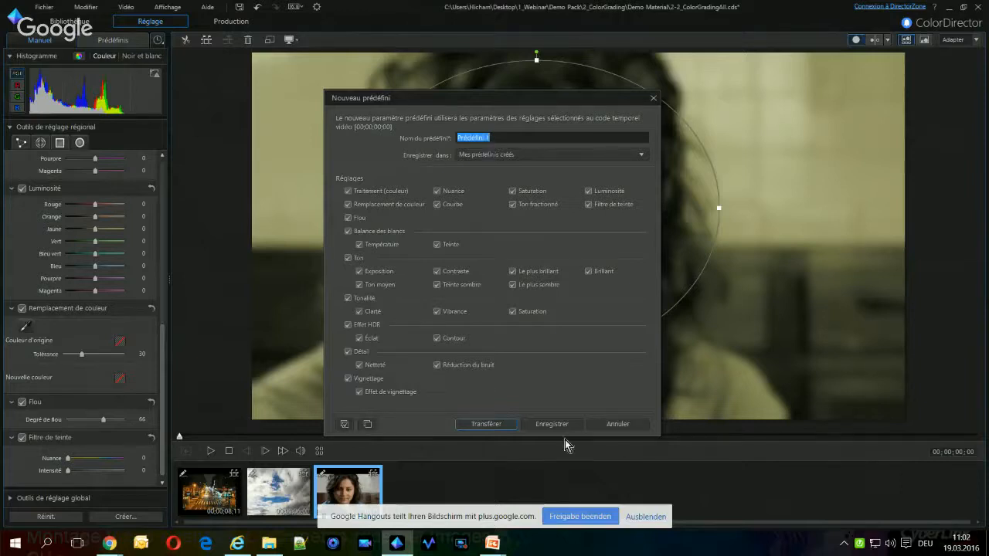
left_click(653, 100)
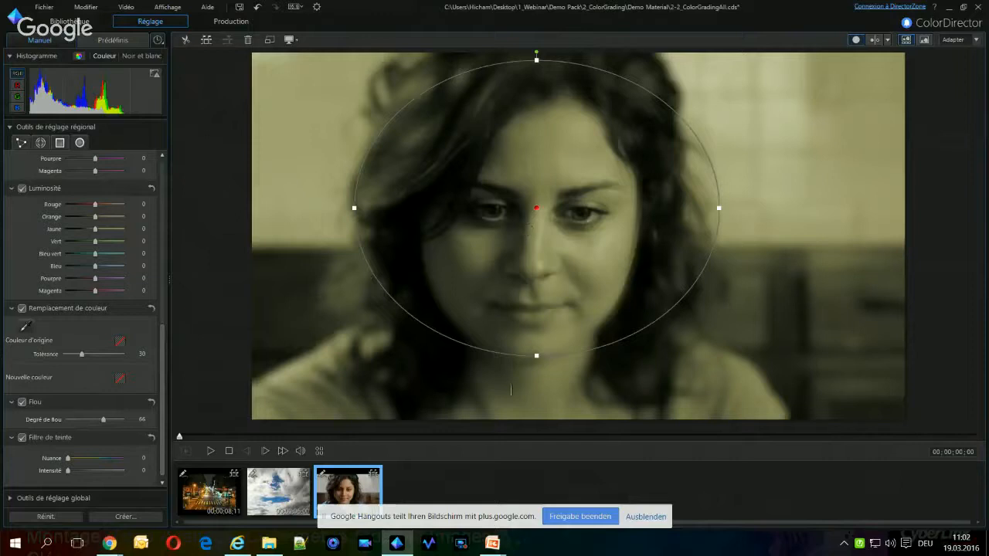
left_click(115, 42)
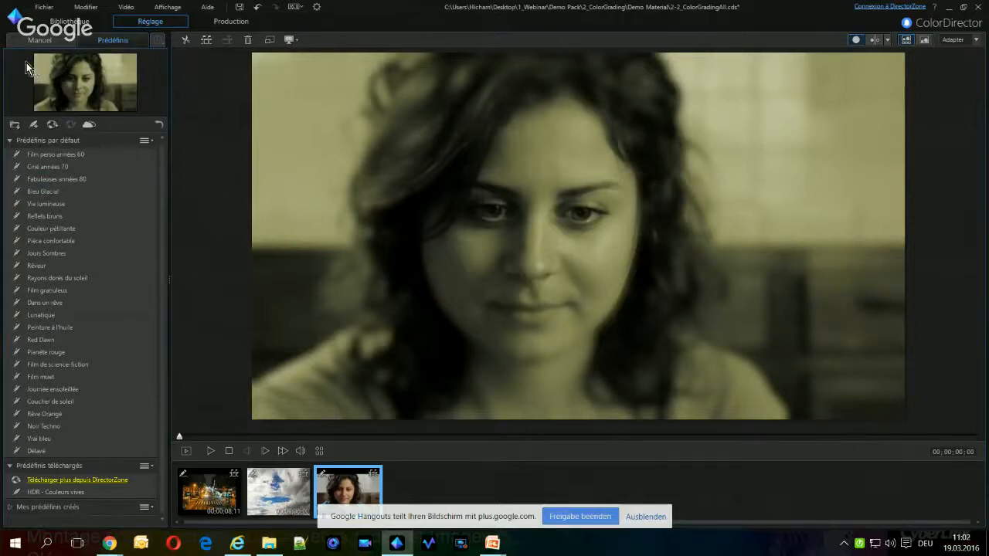
key("ctrl+2")
left_click_drag(23, 51, 166, 115)
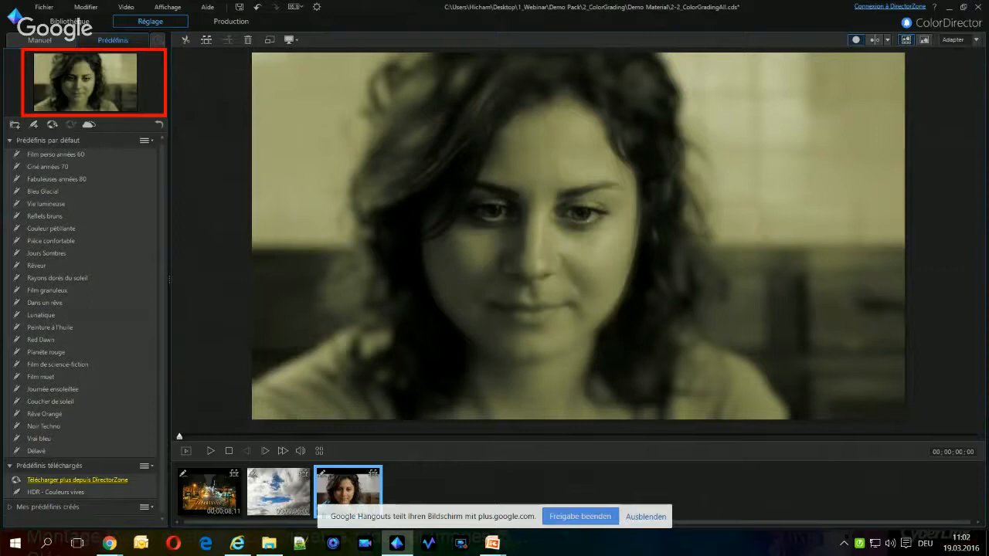
key("Escape")
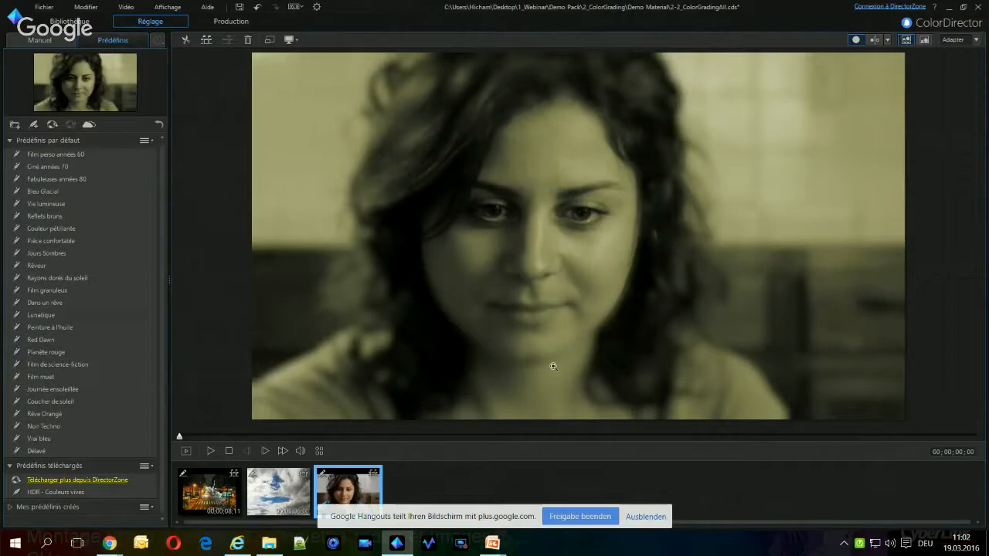
Switch to the PowerPoint presentation, advance to the Demo 6 slide, reveal its recoloured shirt examples, and return to ColorDirector
key("alt+Tab")
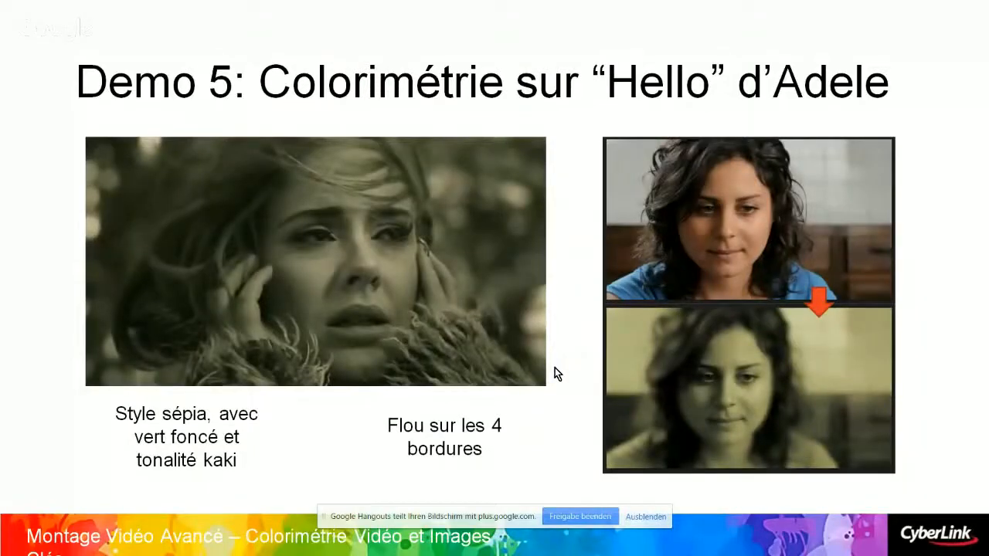
key("Right")
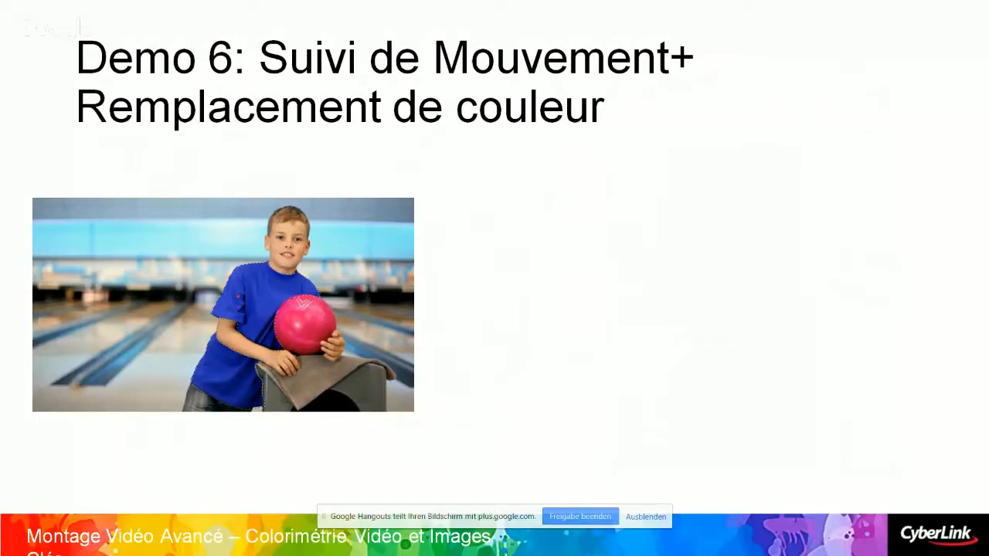
key("Right")
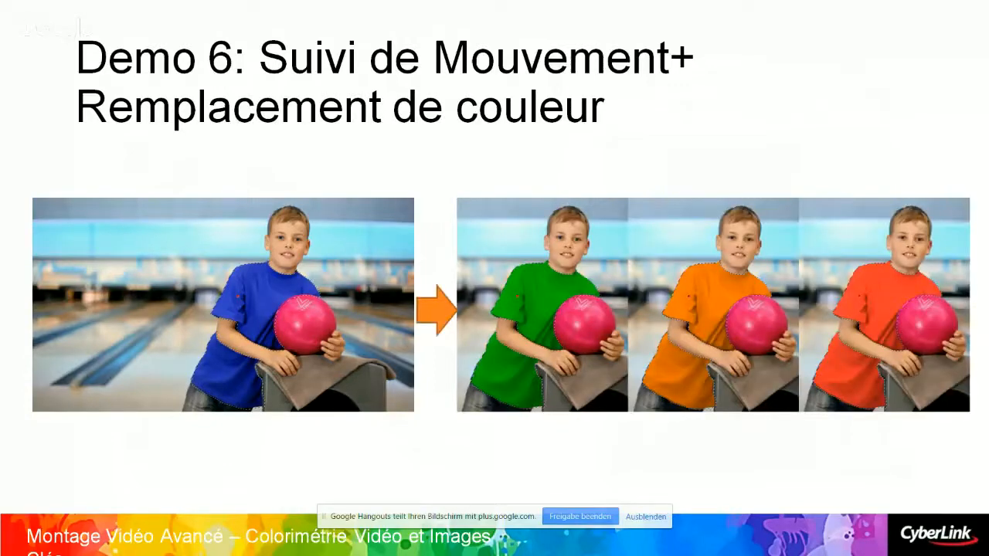
key("alt+Tab")
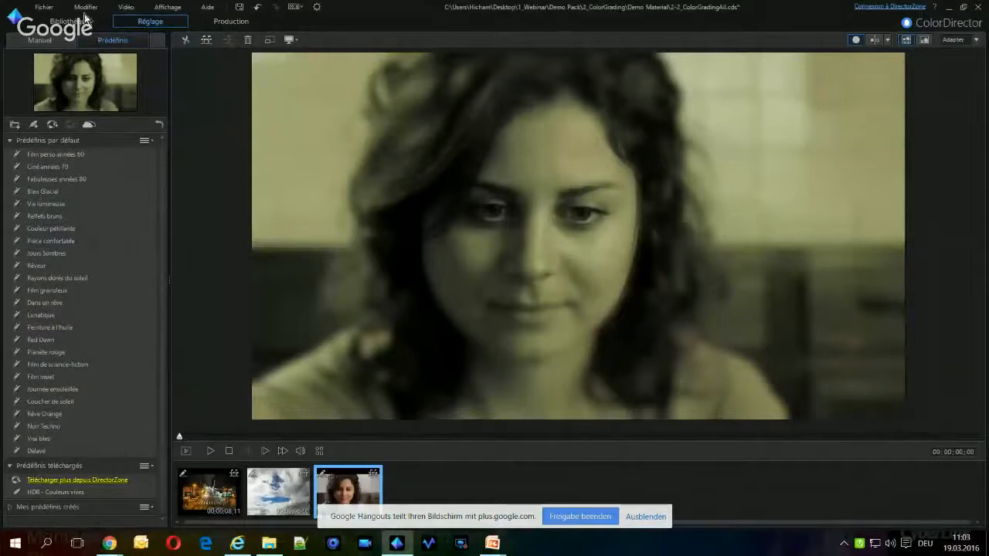
Add the Boy_original.MP4 clip from the media library to the end of the timeline
left_click(61, 21)
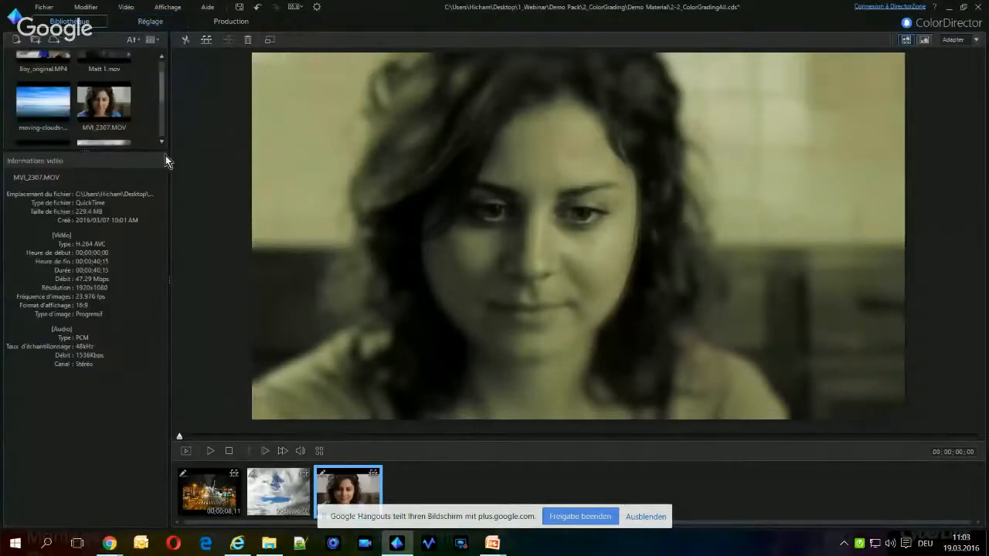
scroll(161, 95, "up", 1)
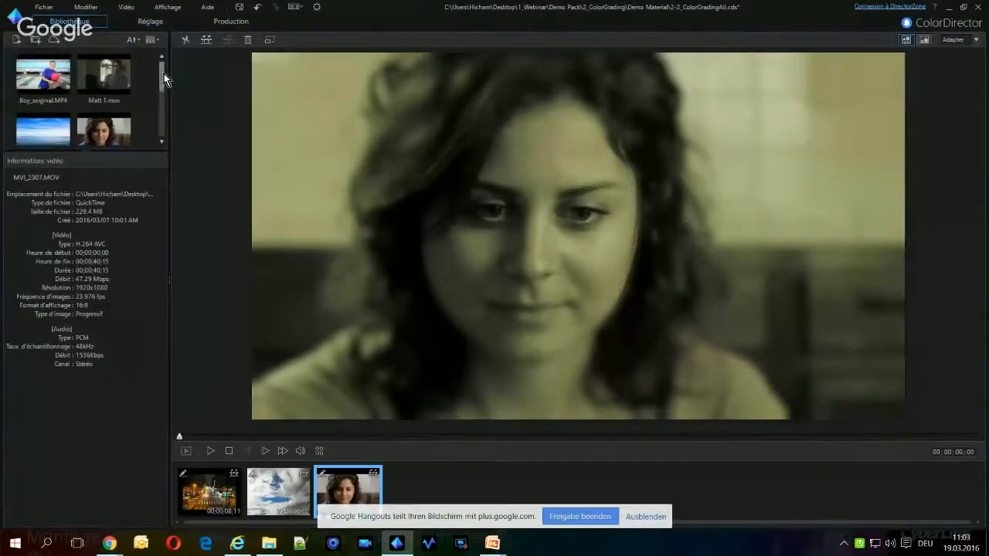
left_click(24, 91)
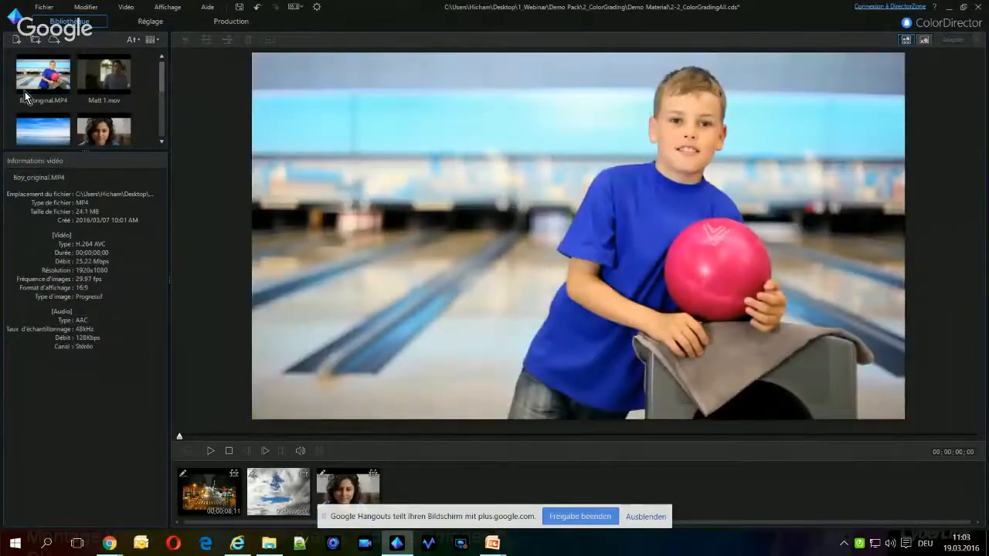
left_click_drag(25, 91, 394, 488)
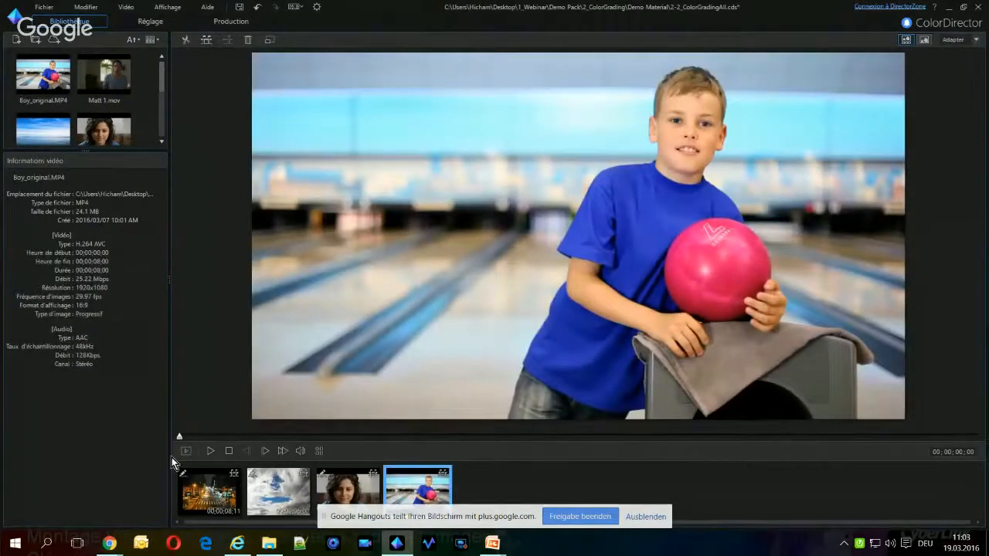
Preview part of the bowling boy clip, stop the playback, and open the clip for adjustment
left_click(209, 450)
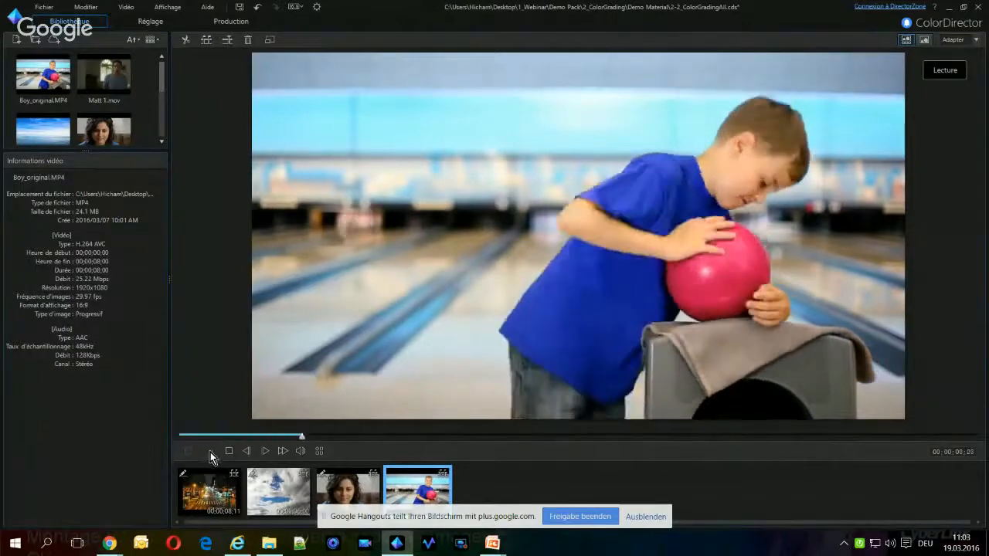
left_click(229, 452)
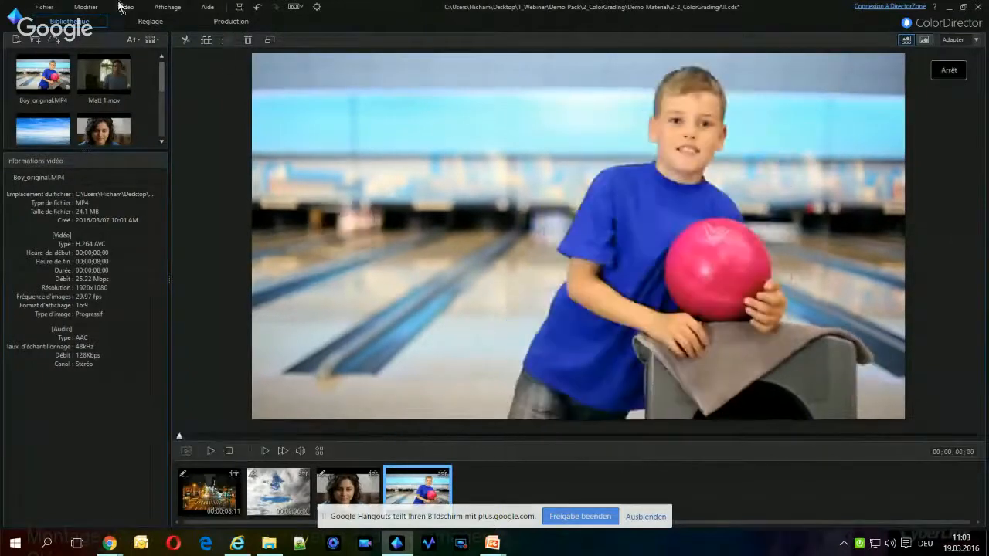
left_click(155, 26)
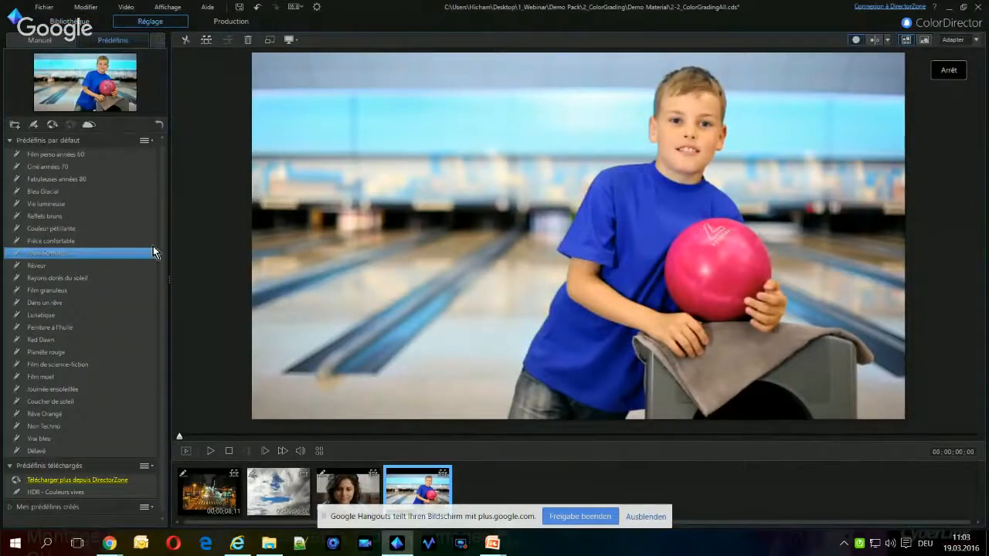
Paint a regional adjustment mask over the boy's blue shirt, above and below his arm, using brush sizes 32 and 18
left_click(41, 41)
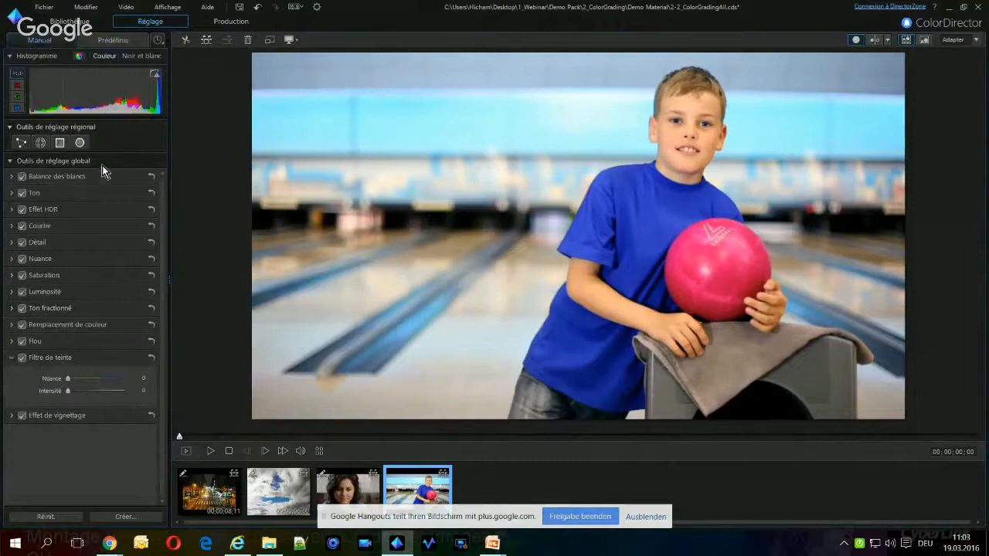
left_click(41, 143)
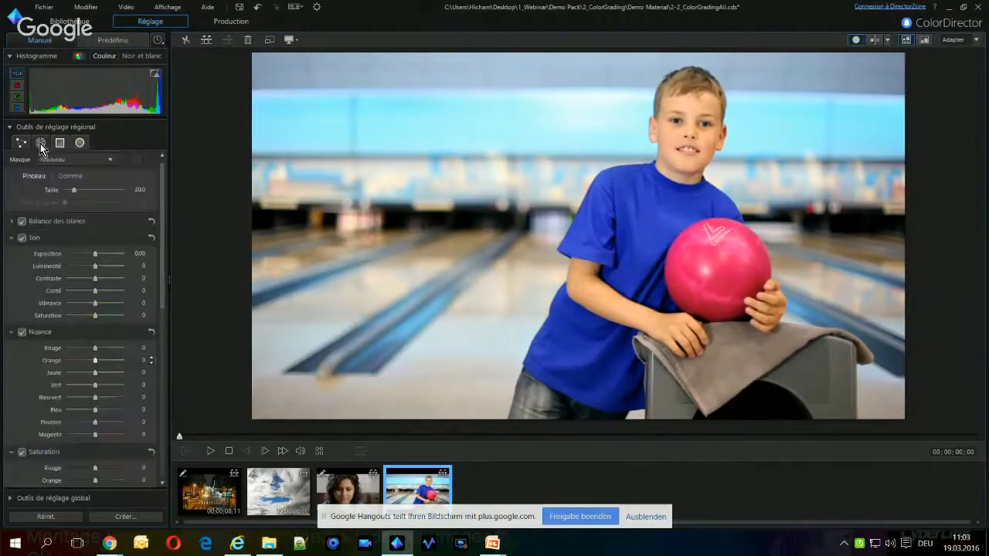
scroll(629, 235, "up", 5)
mouse_move(637, 190)
left_mouse_down()
mouse_move(664, 207)
mouse_move(645, 239)
mouse_move(651, 283)
left_mouse_up()
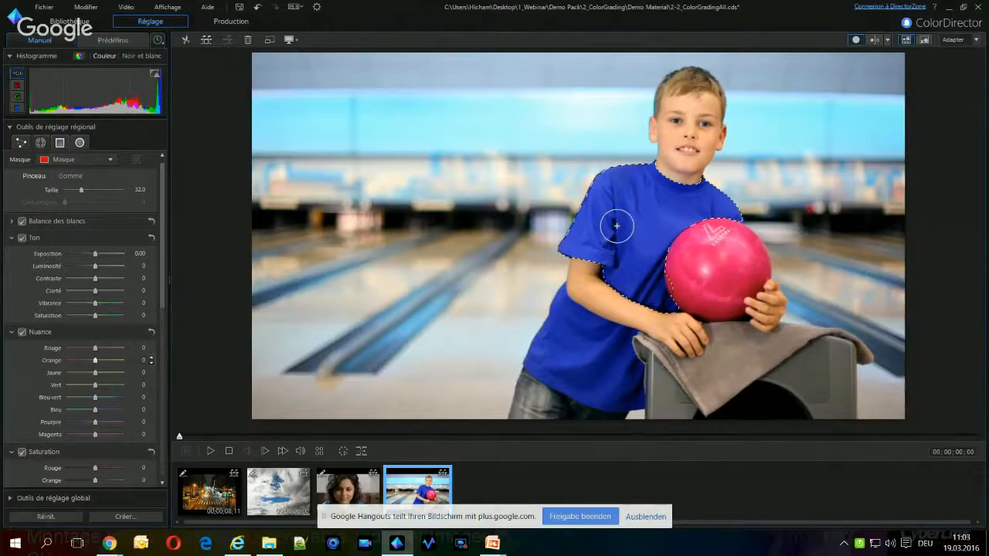
left_click_drag(616, 225, 616, 229)
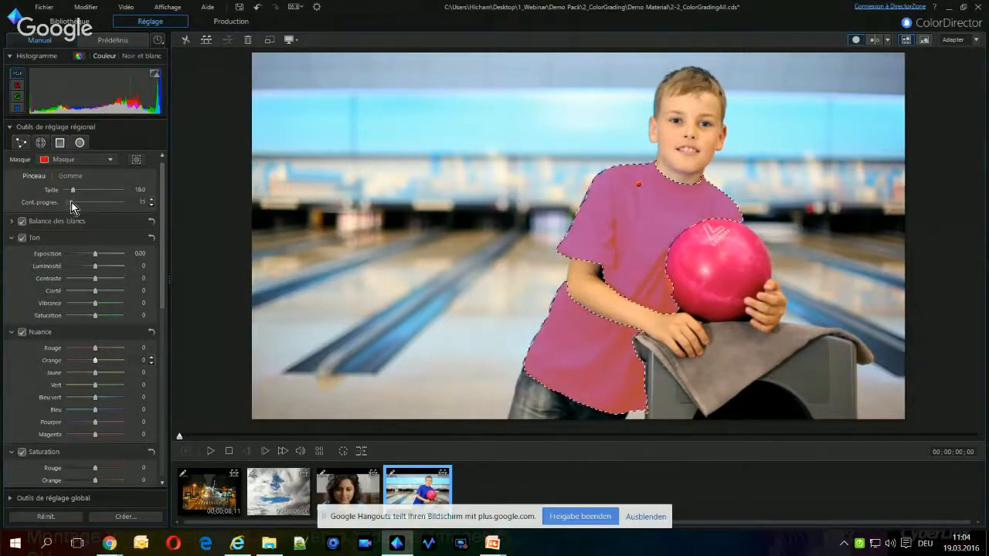
Set the shirt mask's feathering to 35 and motion-track the mask through the whole clip
left_click_drag(81, 202, 88, 204)
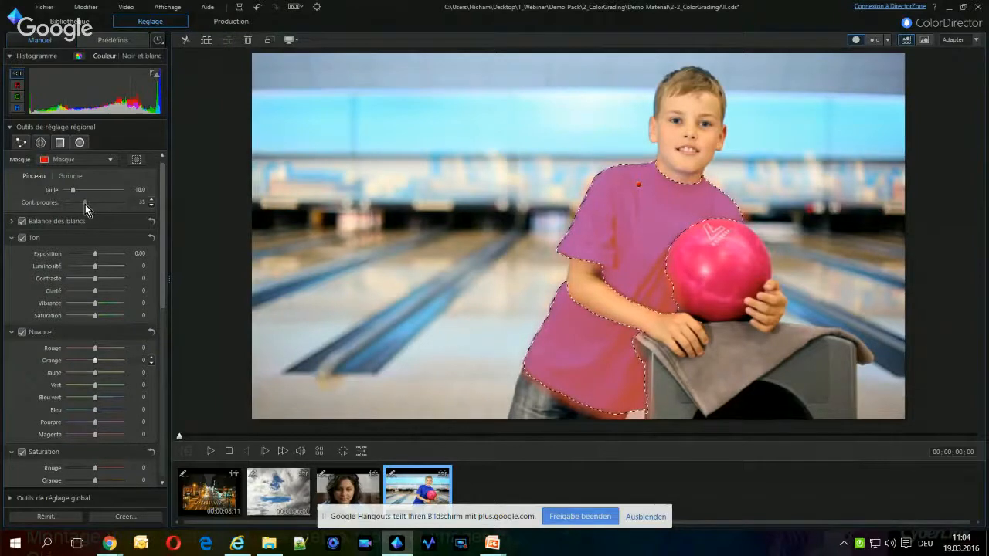
left_click(345, 451)
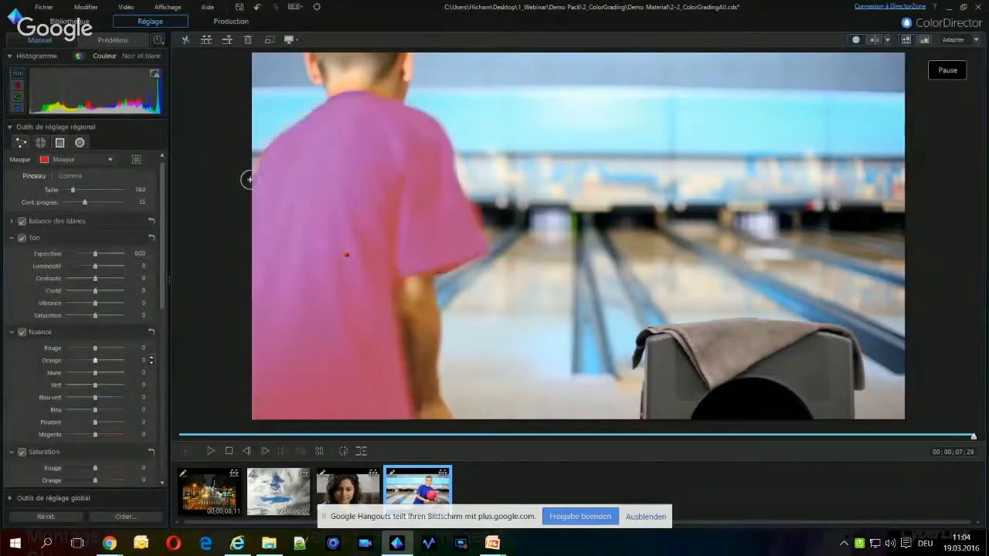
Sample the blue of the masked shirt as the original colour for the regional colour replacement
left_click_drag(164, 189, 163, 436)
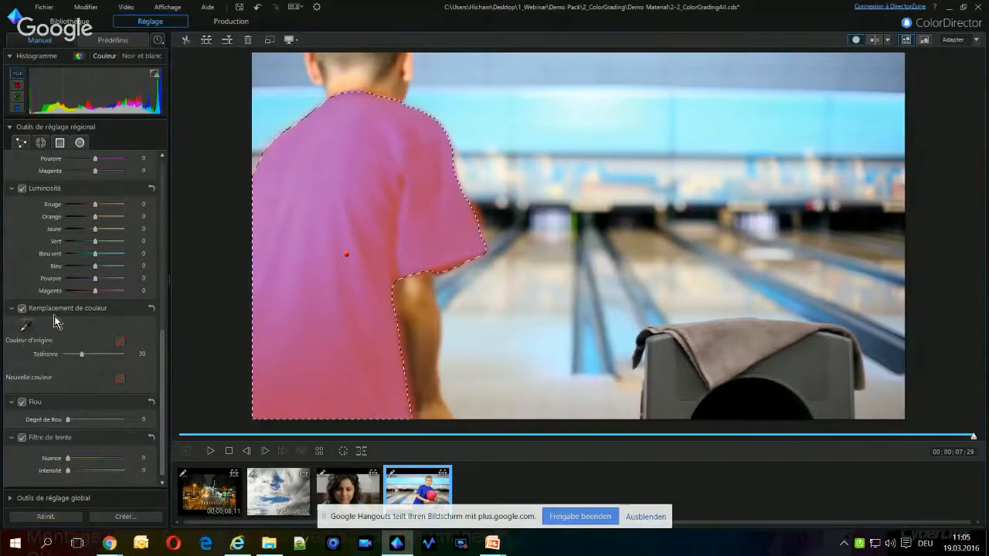
left_click(25, 325)
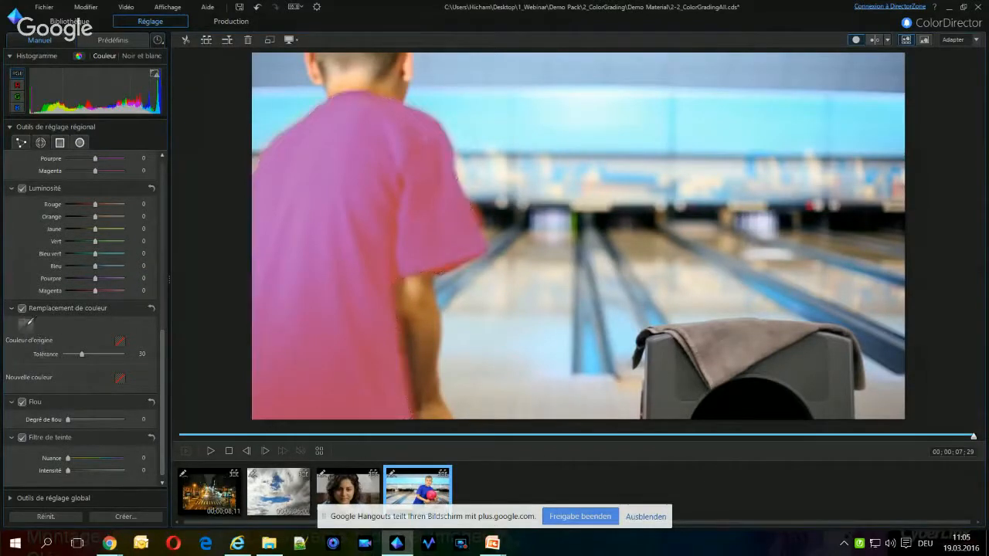
left_click(336, 147)
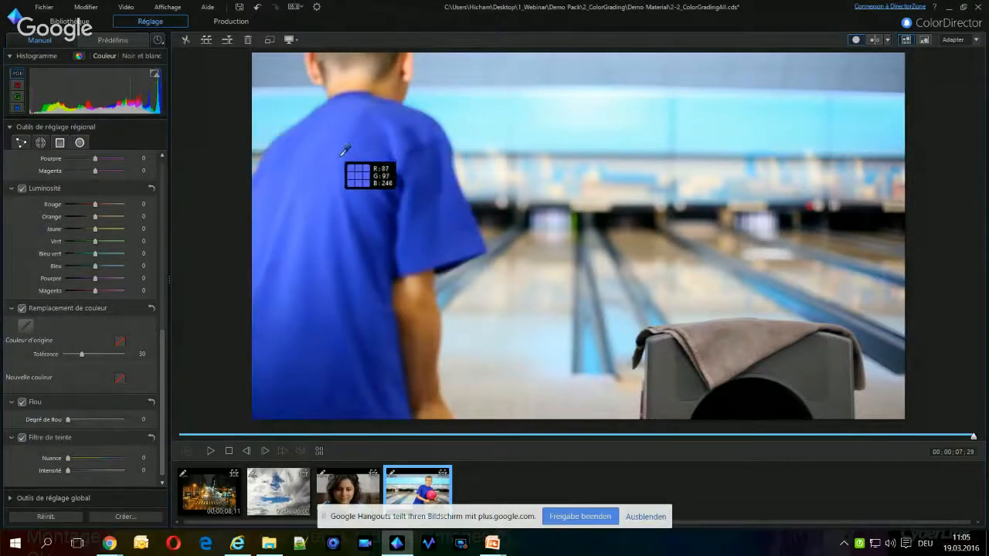
left_click(338, 165)
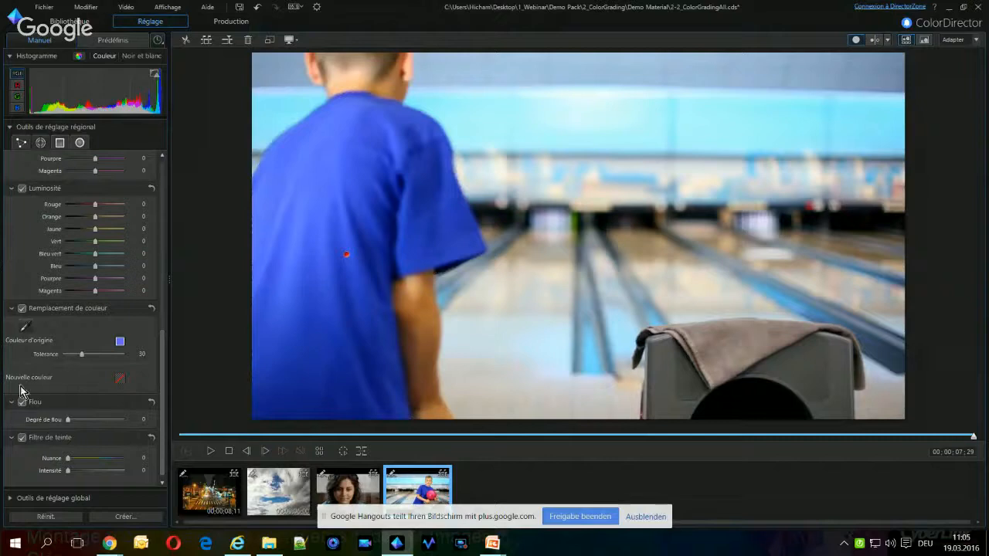
Set the shirt's replacement colour to yellow (FFFF00) and preview part of the clip from the beginning
left_click(120, 380)
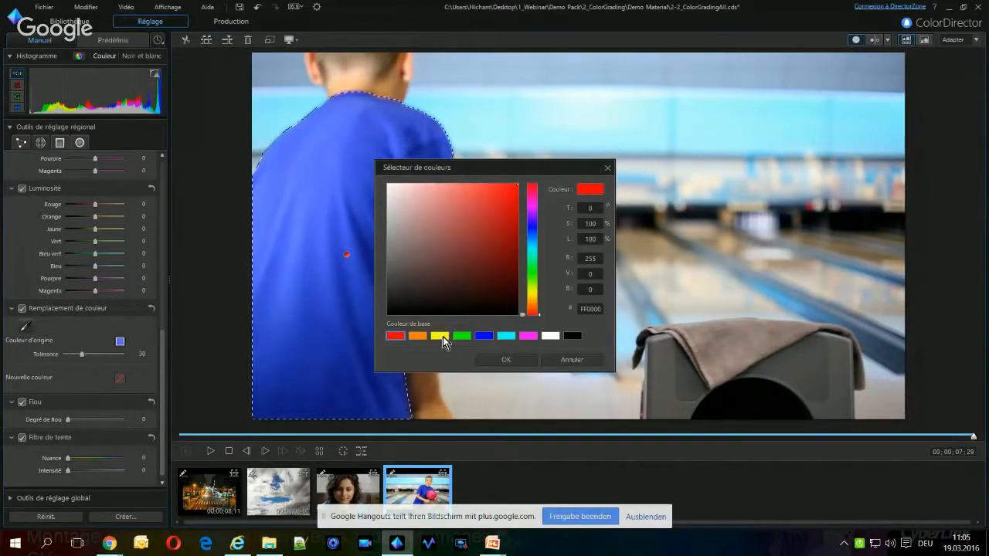
left_click(441, 336)
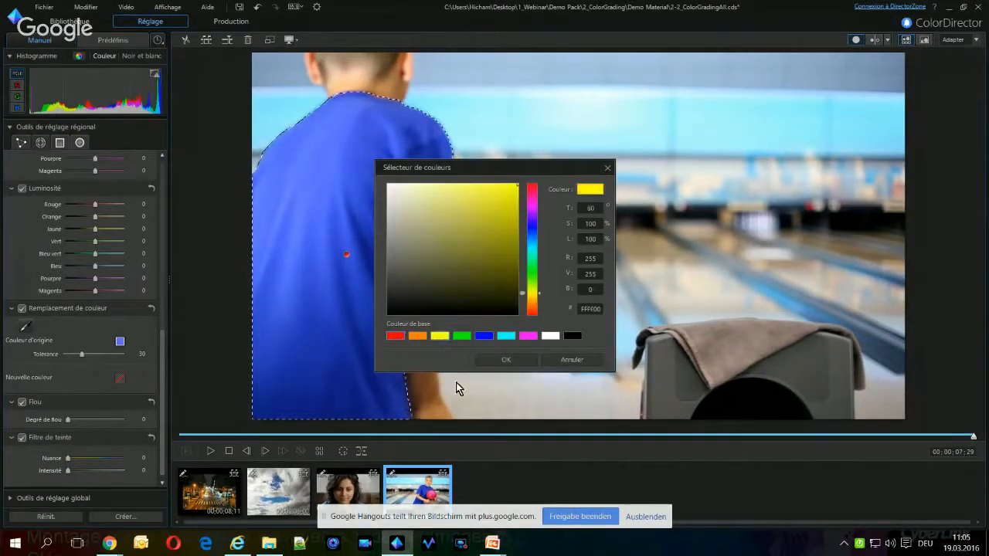
left_click(513, 358)
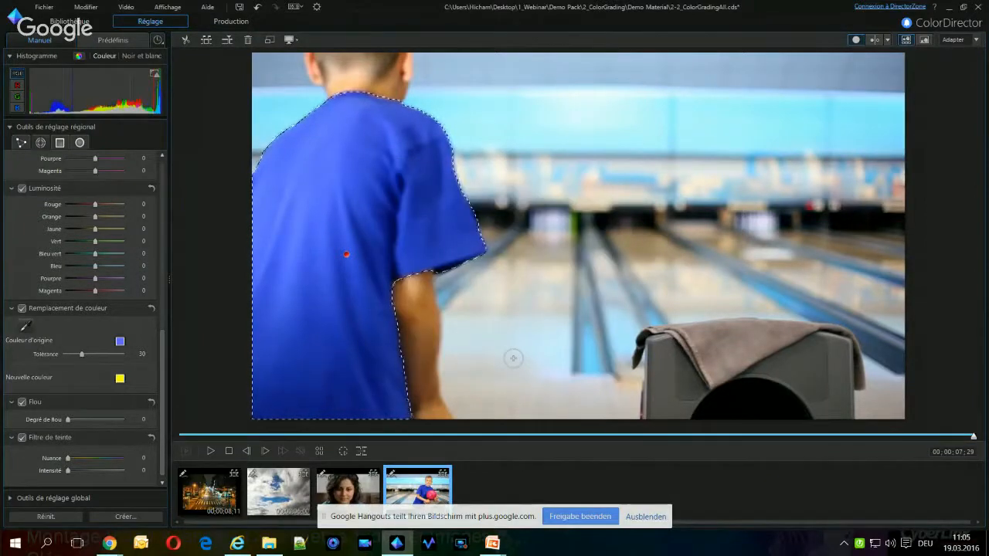
left_click(210, 451)
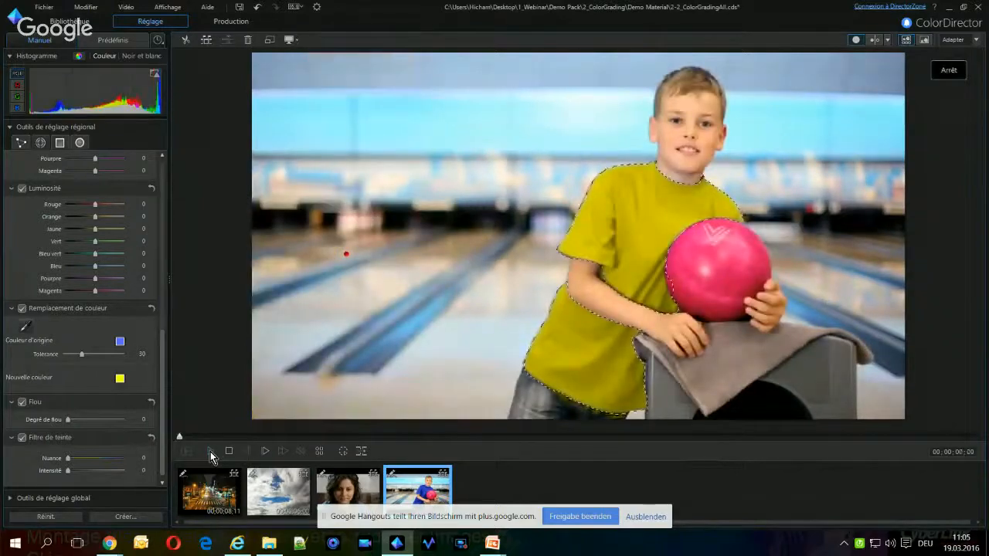
left_click(210, 452)
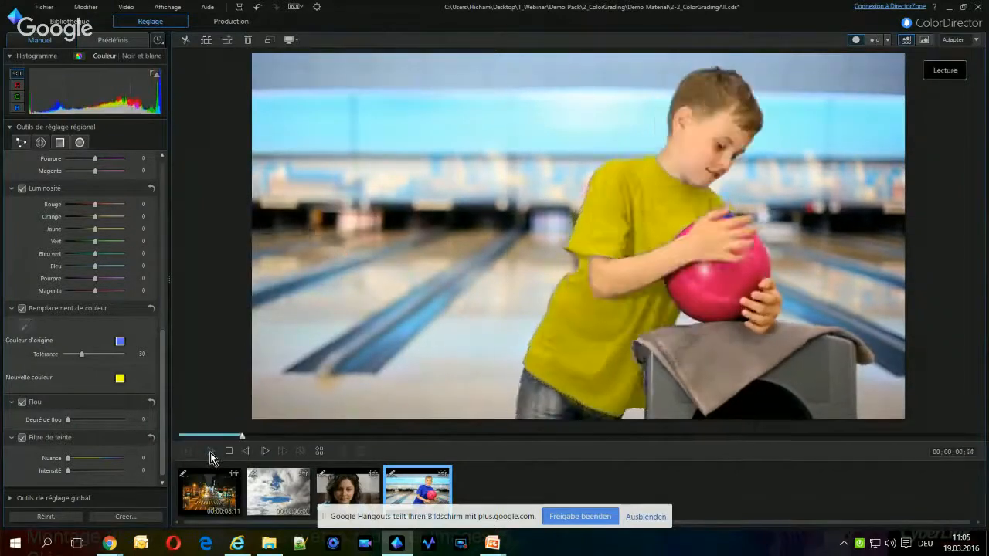
left_click(211, 453)
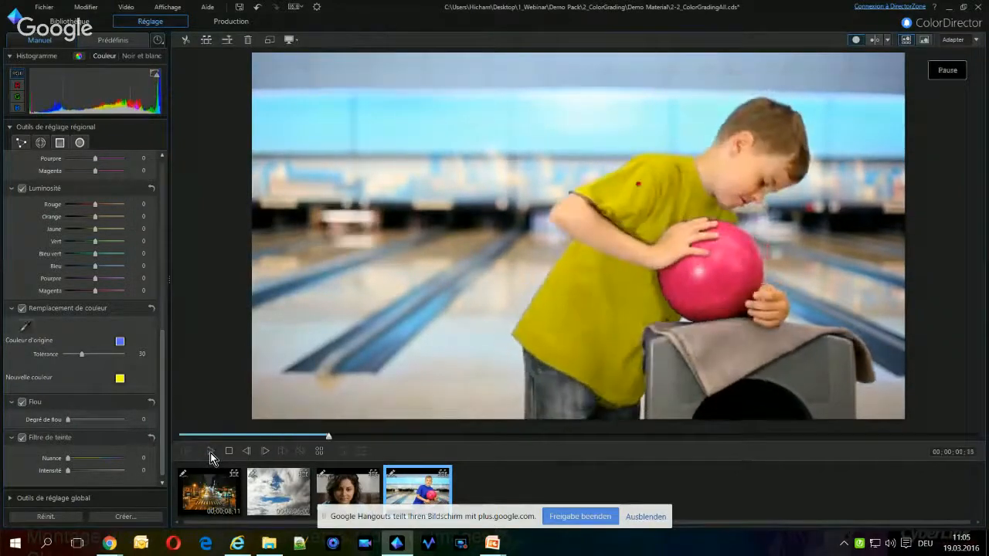
Change the shirt's replacement colour to green (00FF00) and preview the next part of the clip
left_click(120, 378)
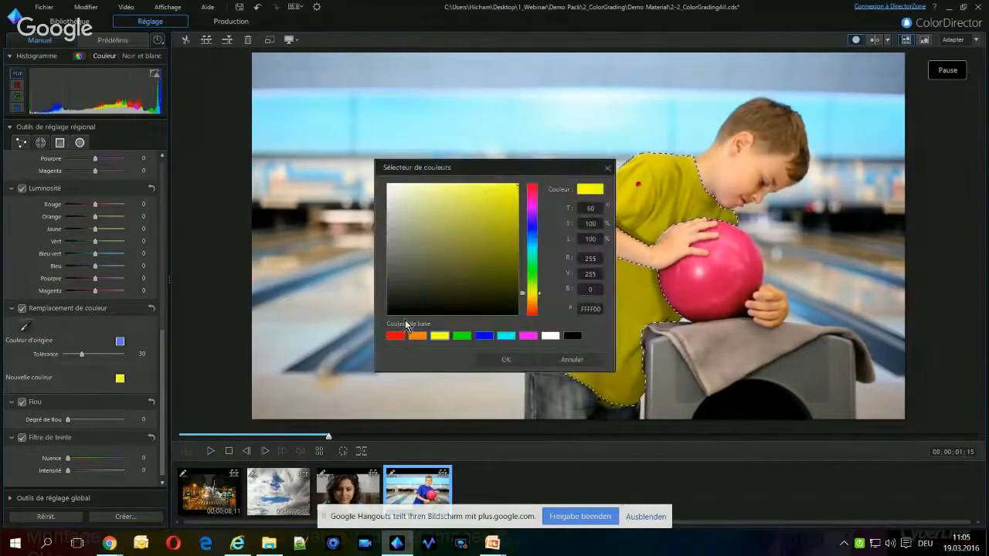
left_click(461, 335)
left_click(504, 360)
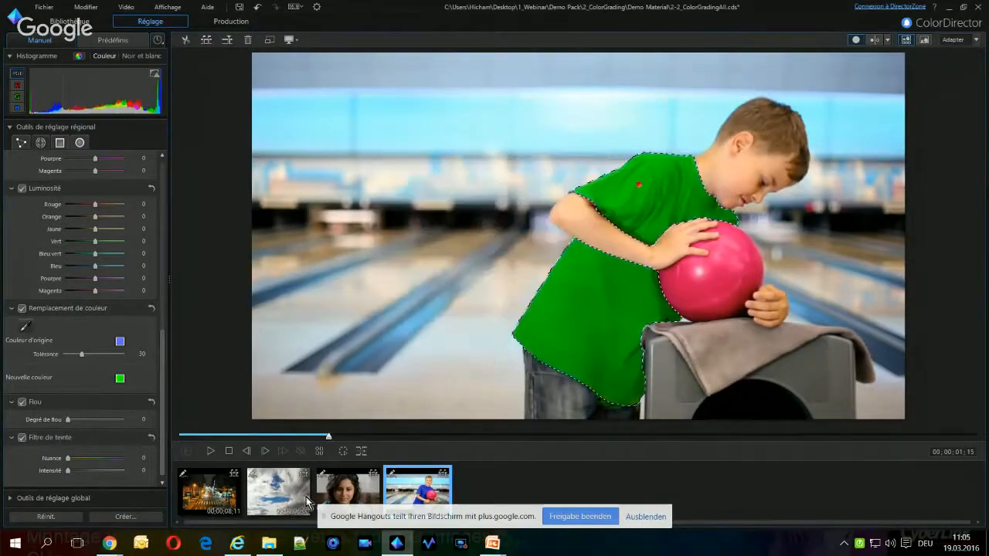
left_click(224, 454)
left_click(210, 453)
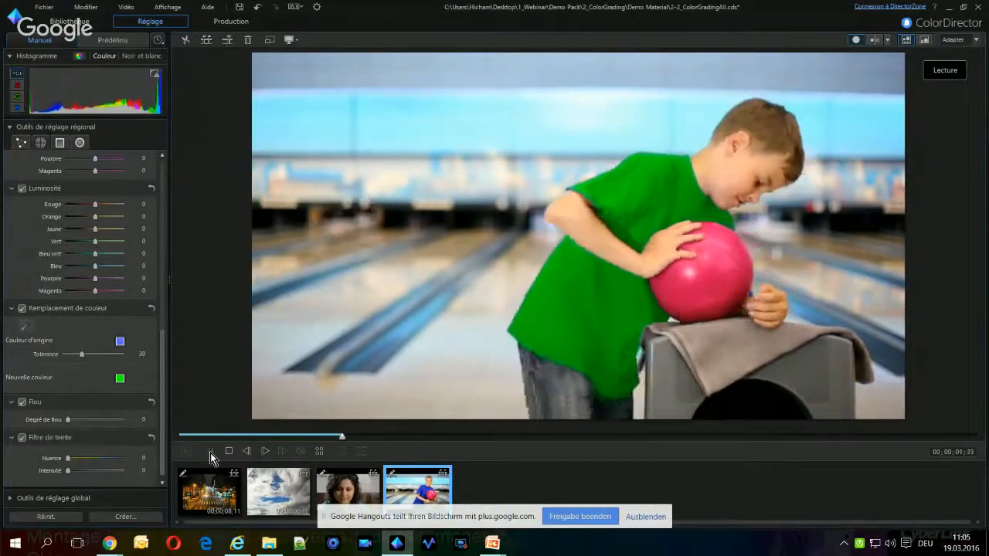
left_click(210, 453)
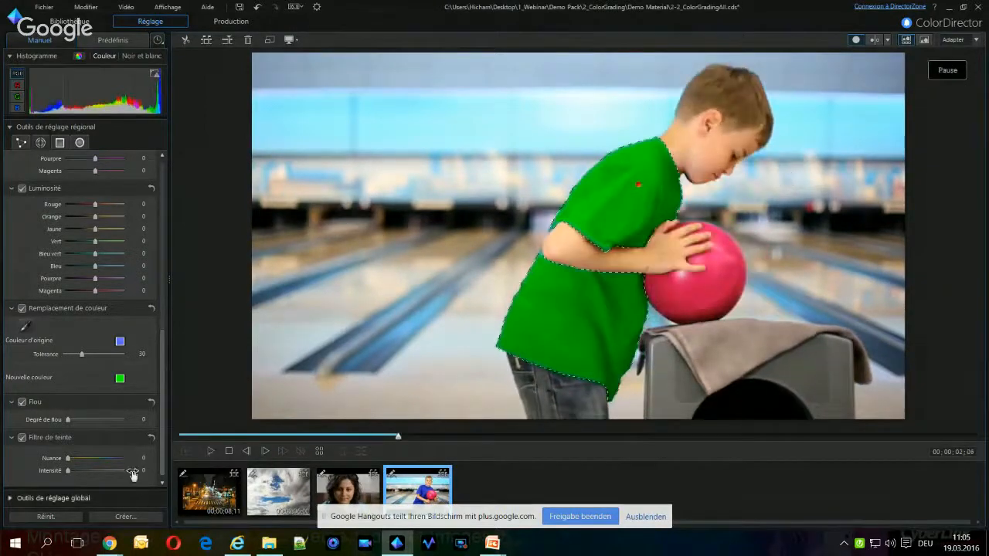
Change the shirt's replacement colour to the basic orange and preview part of the clip
left_click(120, 378)
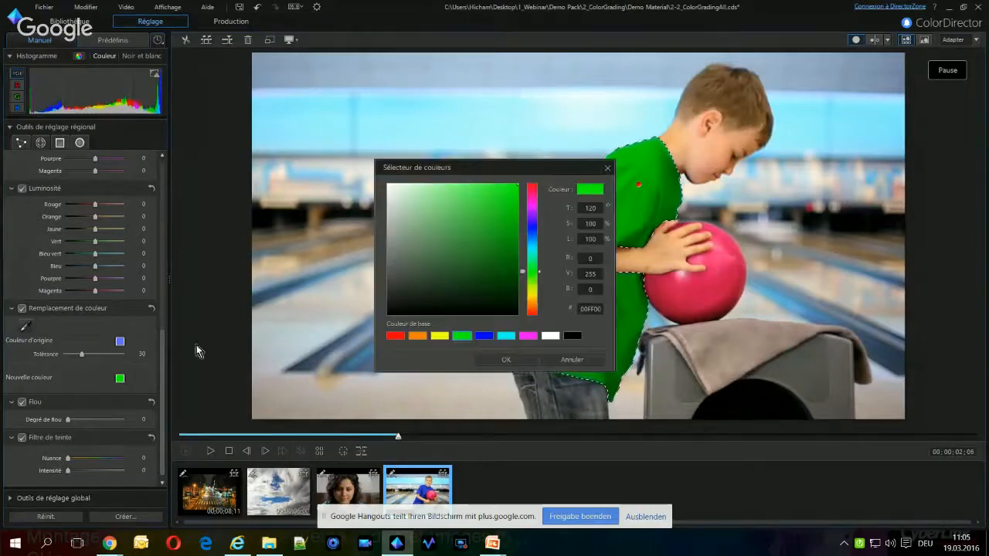
left_click(529, 336)
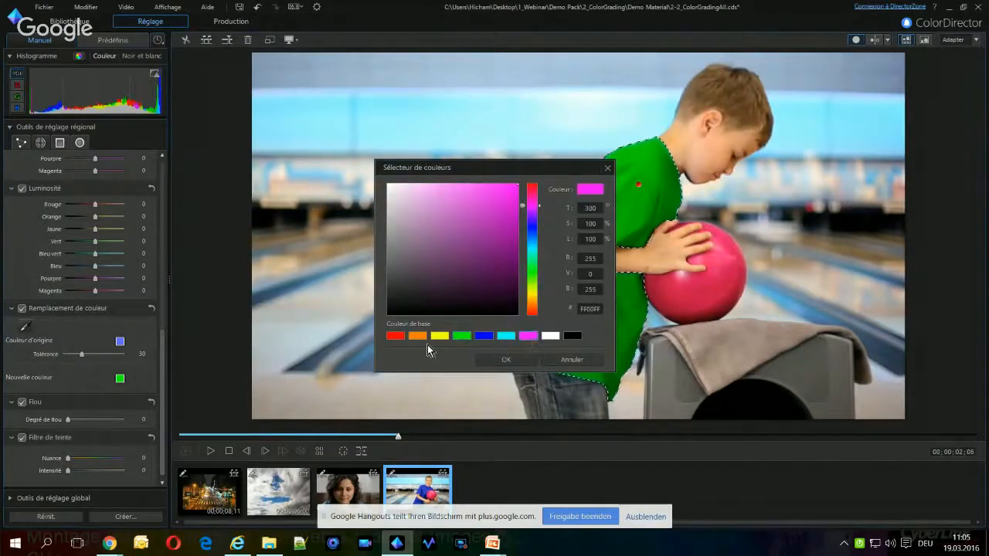
left_click(419, 338)
left_click(502, 360)
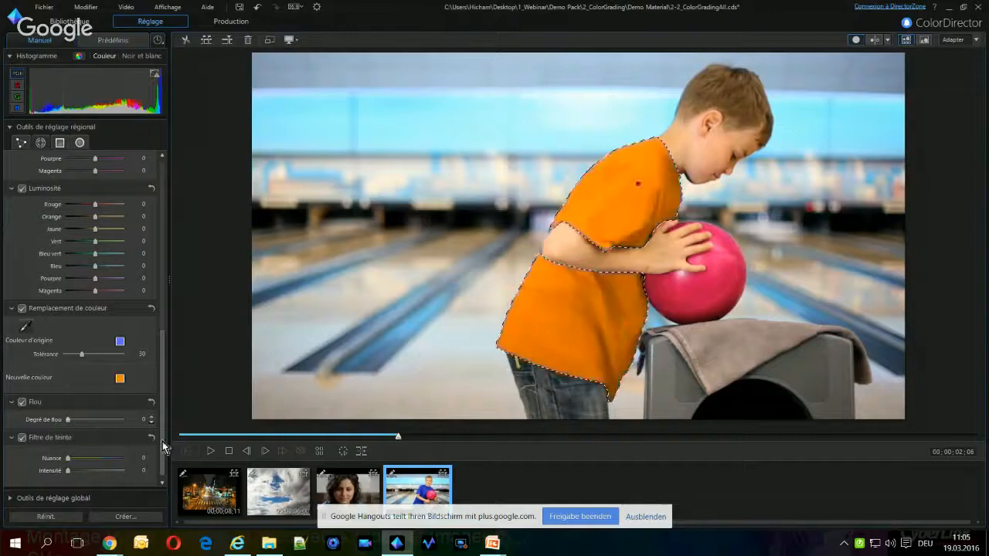
left_click(211, 453)
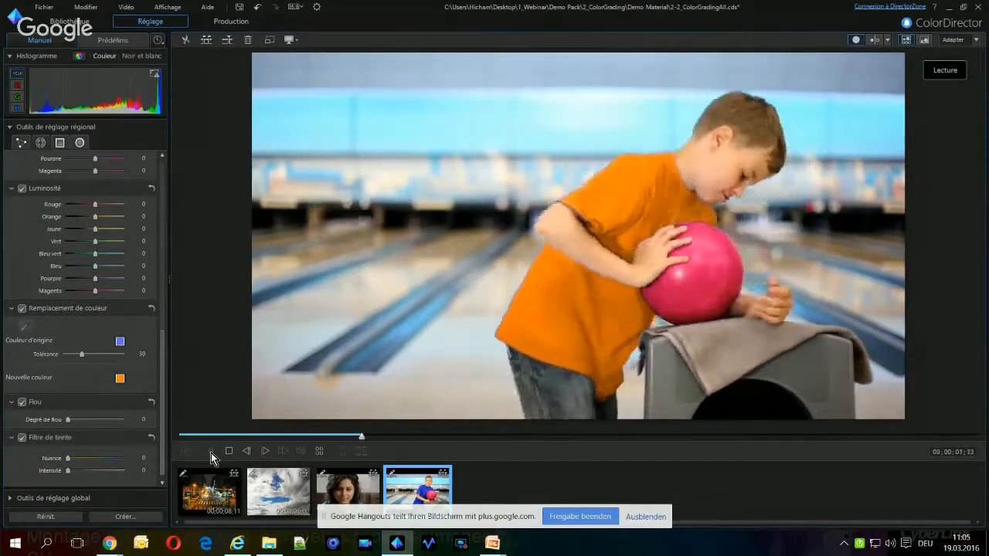
left_click(211, 453)
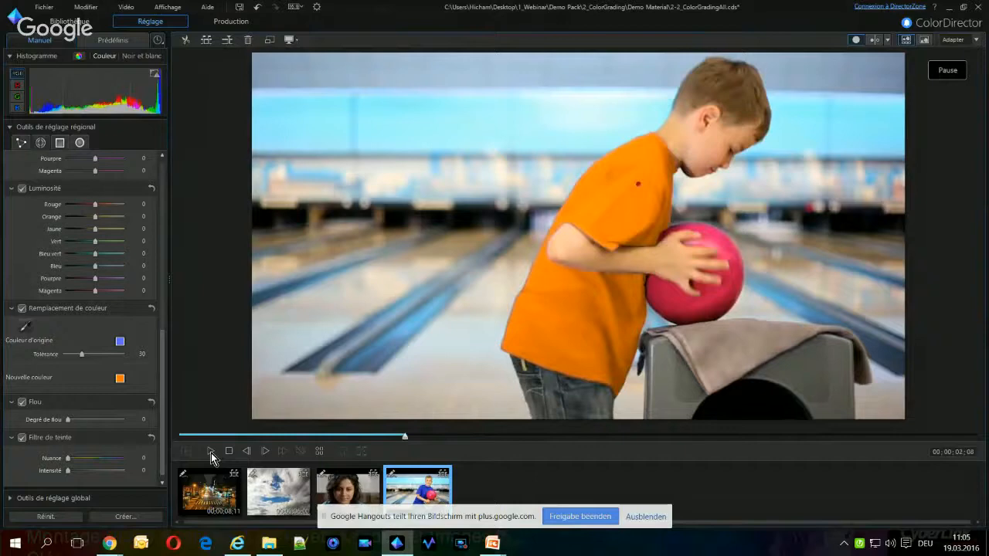